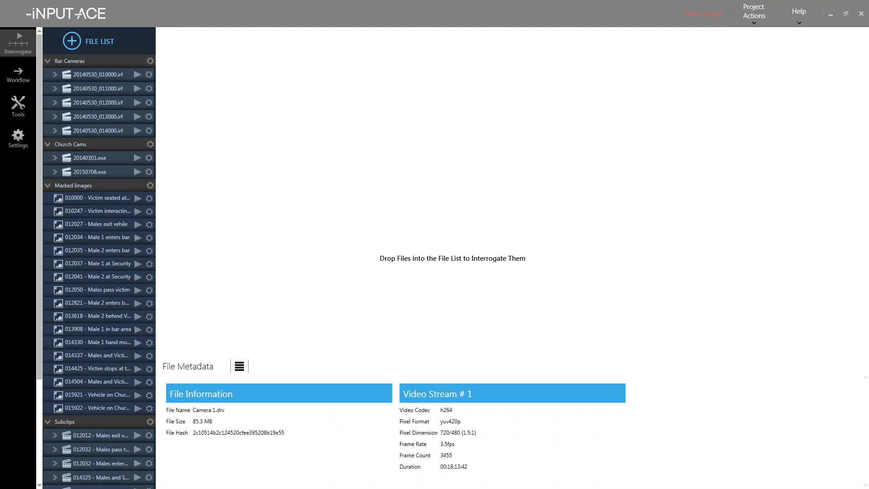
# - Focus iNPUT-ACE and load the marked image '010000 - Victim seated at bar' into the player
pyautogui.click(759, 297)
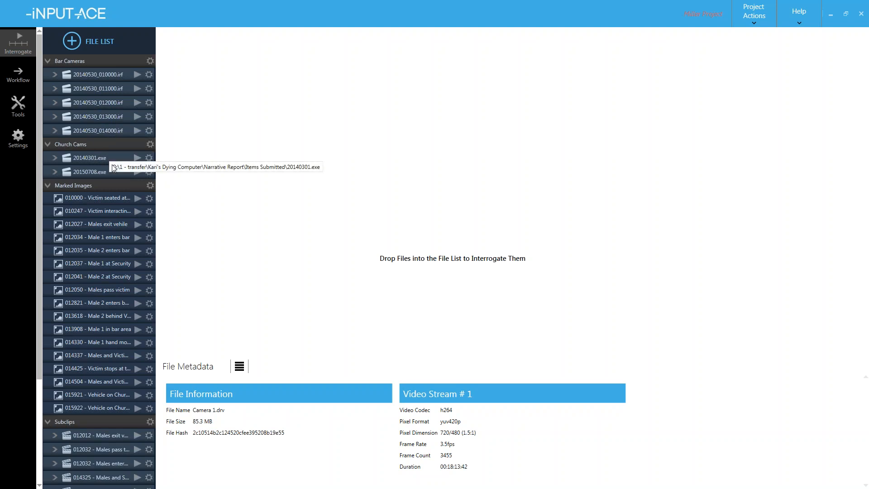
pyautogui.click(137, 198)
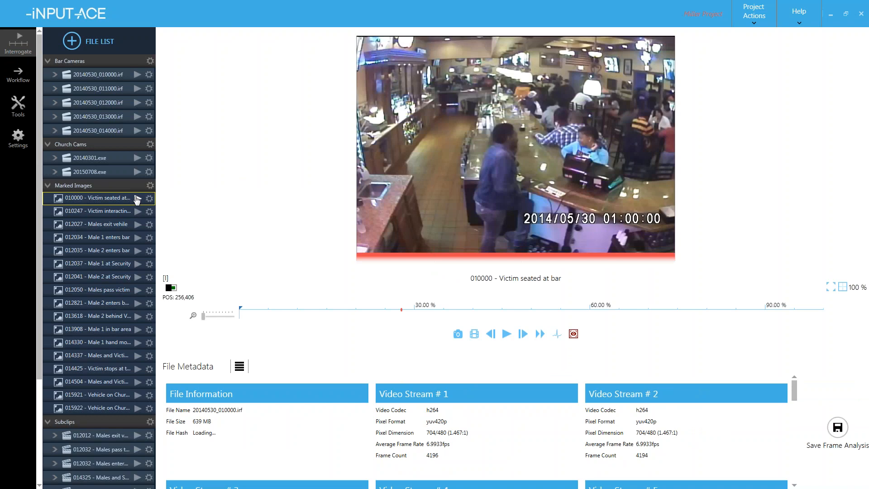
# - Load the marked image '010247 - Victim interacting with people at bar' into the viewer
pyautogui.click(138, 212)
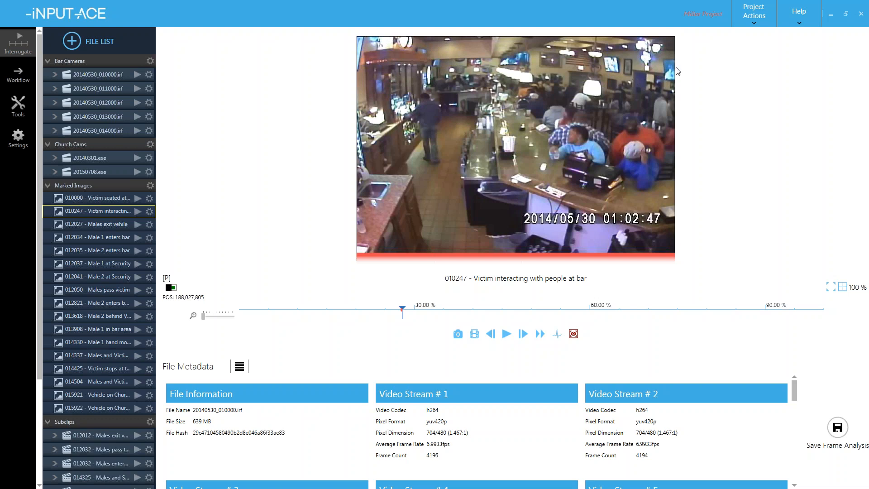
# - Glance at the Help menu, dismiss it, and switch to the Tools page
pyautogui.click(790, 25)
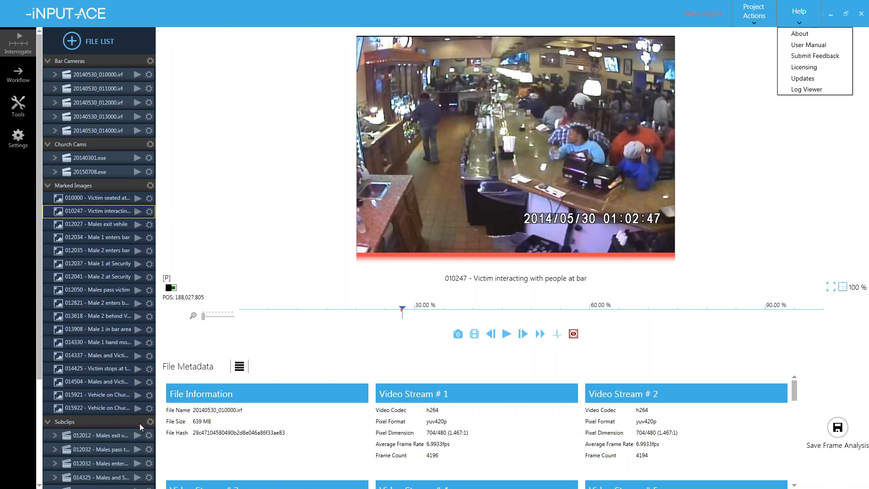
pyautogui.click(191, 257)
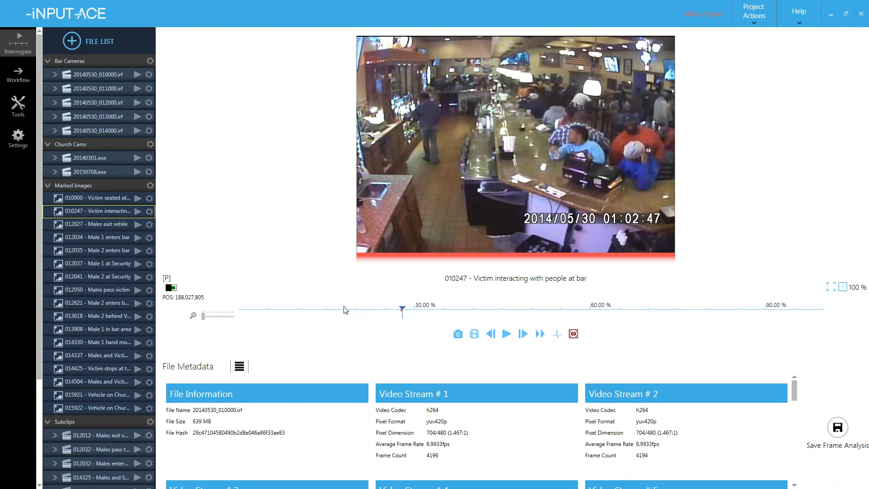
pyautogui.click(25, 106)
# - Open the Narrative Report tile to edit the homicide Forensic Video Analysis report
pyautogui.click(72, 118)
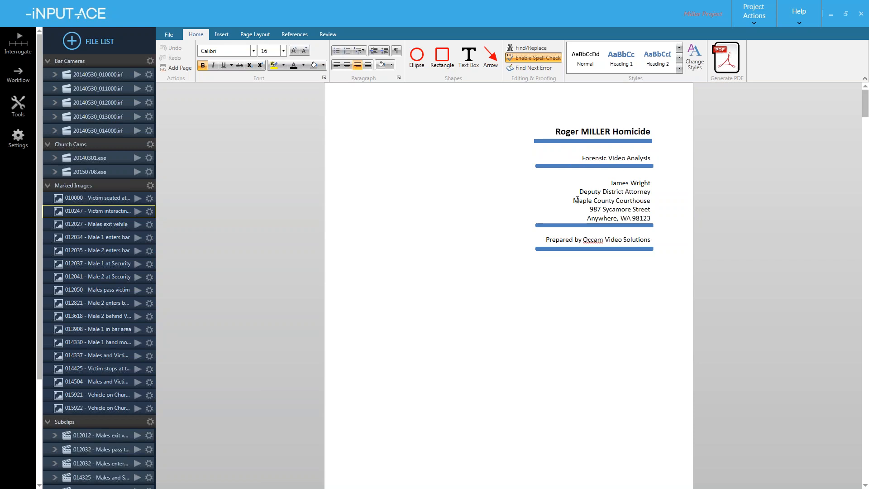
# - Scroll past the Contents, Introduction, Summary, Exhibits and Technical Considerations to the Analysis stills
pyautogui.scroll(-5, 582, 196)
pyautogui.scroll(-3, 577, 200)
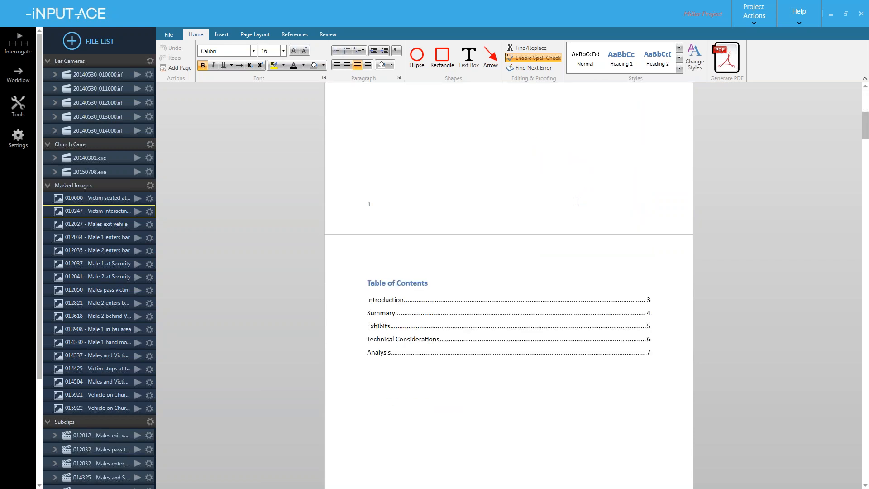
pyautogui.scroll(1, 498, 188)
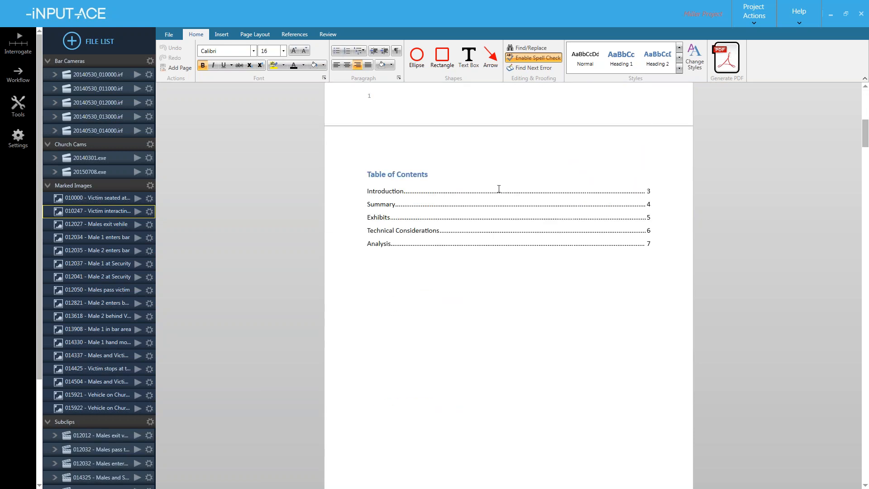
pyautogui.scroll(-1, 498, 191)
pyautogui.scroll(-4, 498, 190)
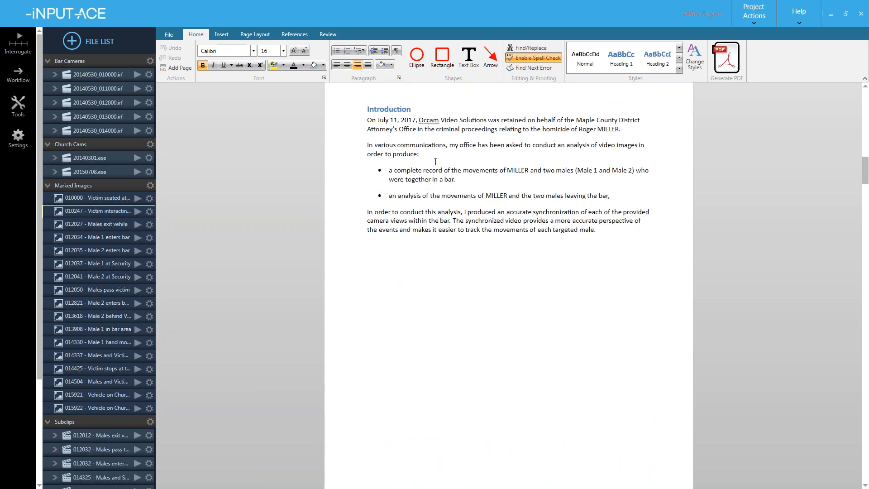
pyautogui.scroll(-2, 435, 162)
pyautogui.scroll(-4, 437, 163)
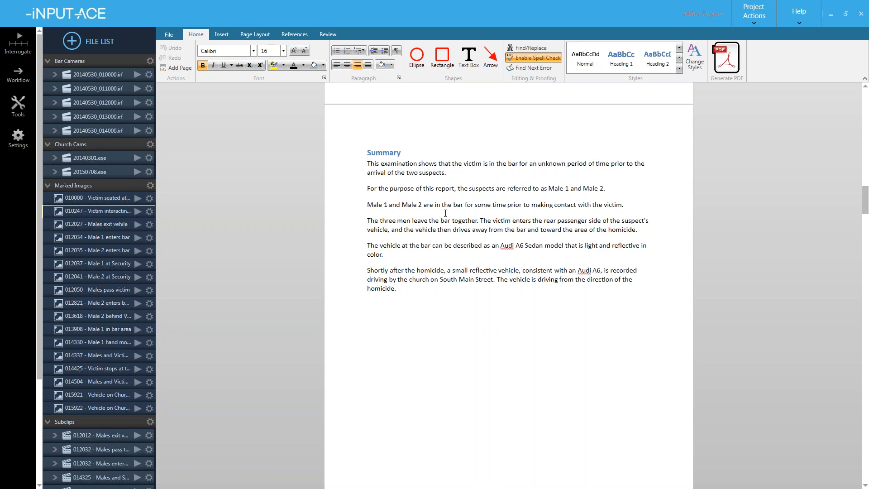
pyautogui.scroll(-10, 436, 243)
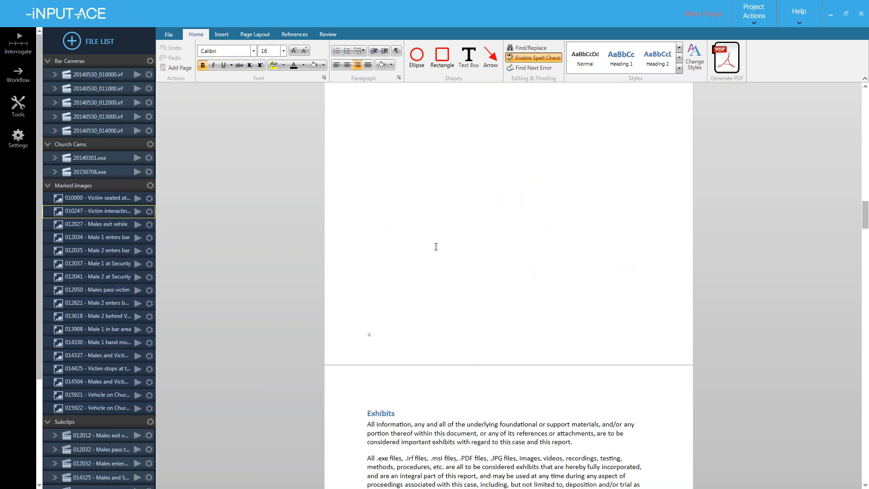
pyautogui.scroll(-8, 436, 247)
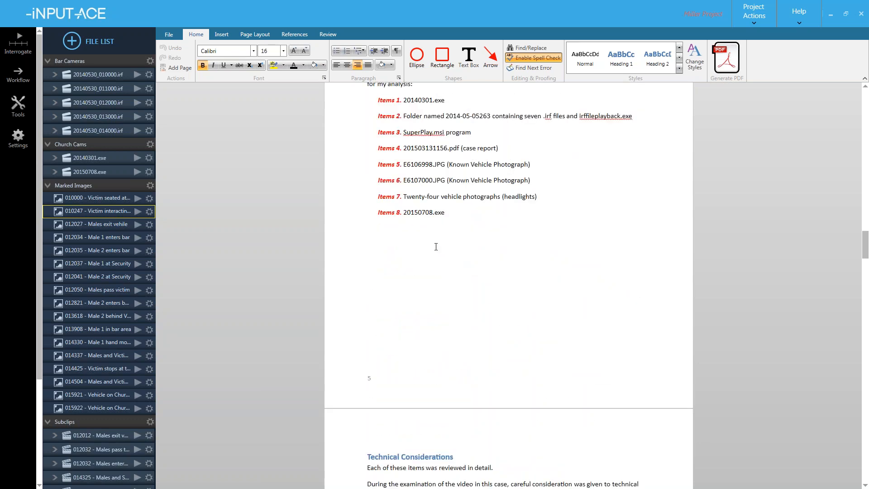
pyautogui.scroll(-12, 435, 247)
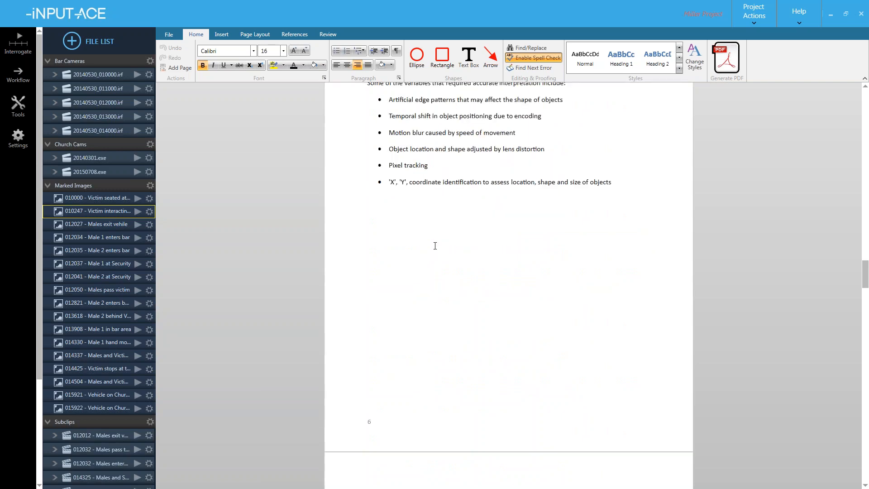
pyautogui.scroll(-2, 499, 251)
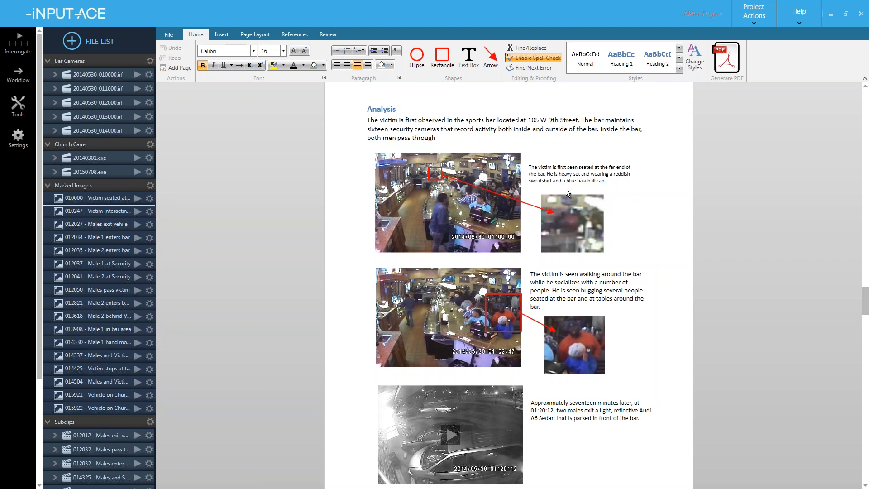
# - Scroll through the vehicle arrival stills to the 01:39:08 Male 1 and Male 2 images
pyautogui.scroll(-3, 545, 229)
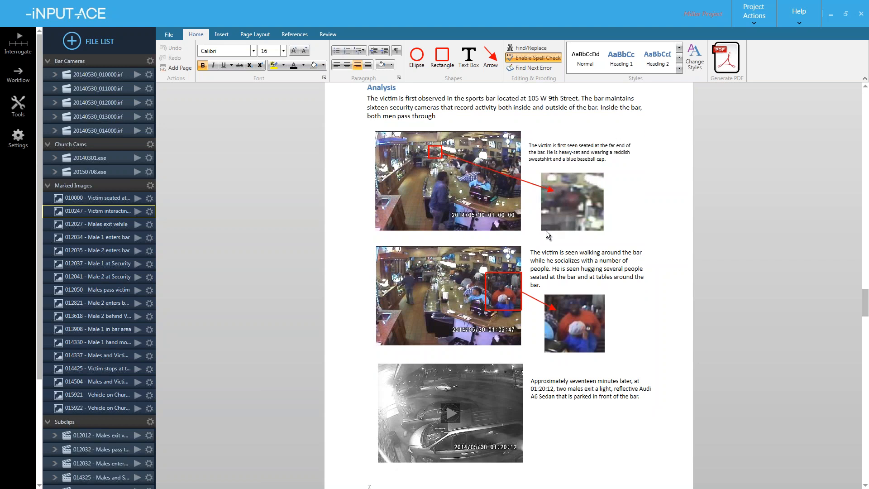
pyautogui.scroll(-3, 549, 232)
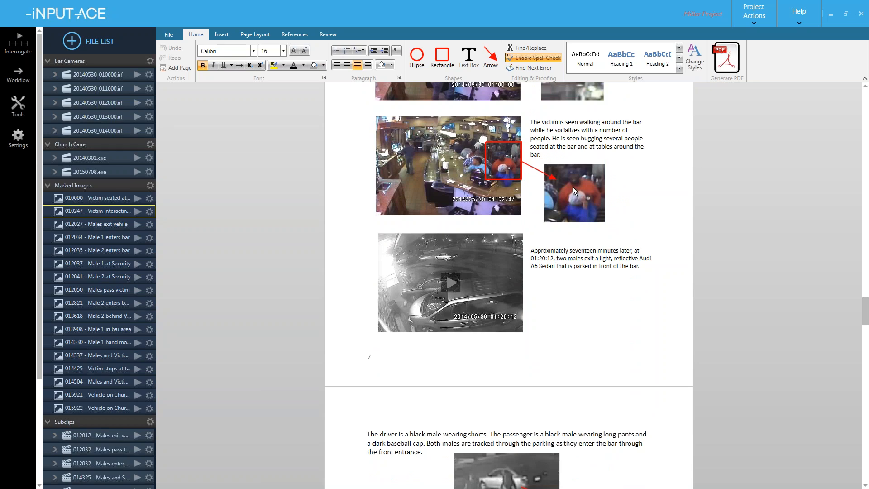
pyautogui.scroll(-4, 543, 196)
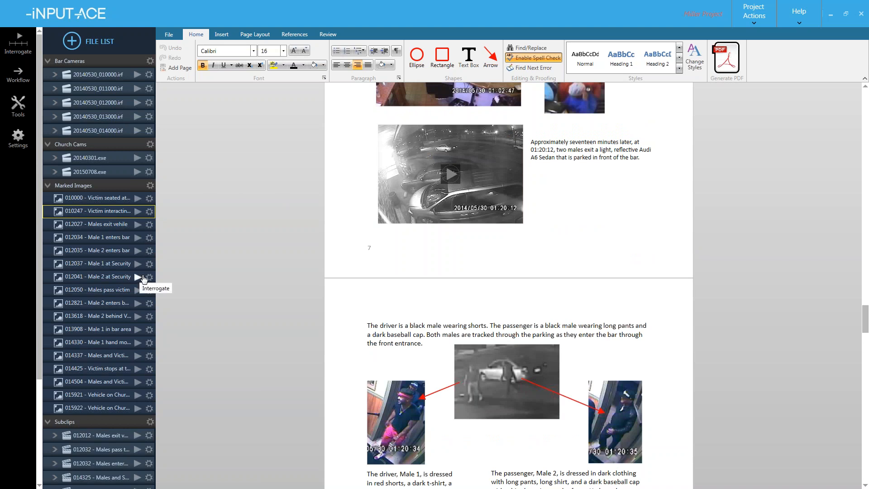
pyautogui.scroll(-3, 305, 257)
pyautogui.scroll(-2, 351, 250)
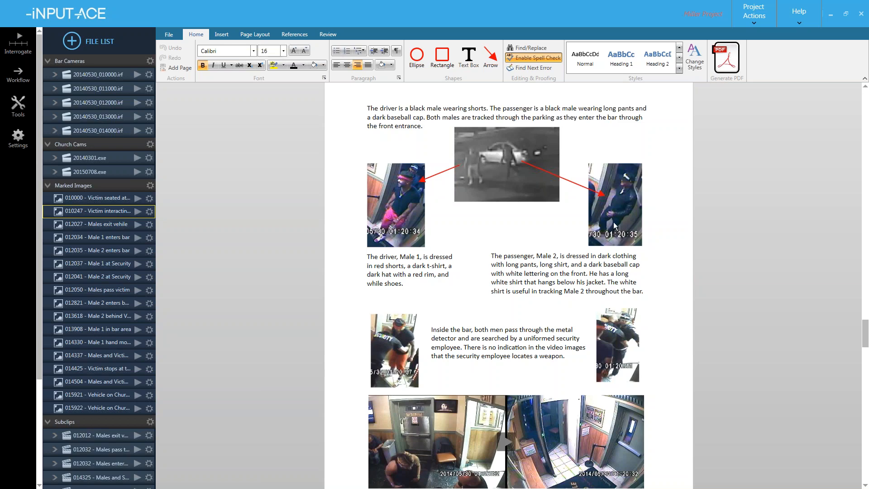
pyautogui.scroll(-3, 444, 271)
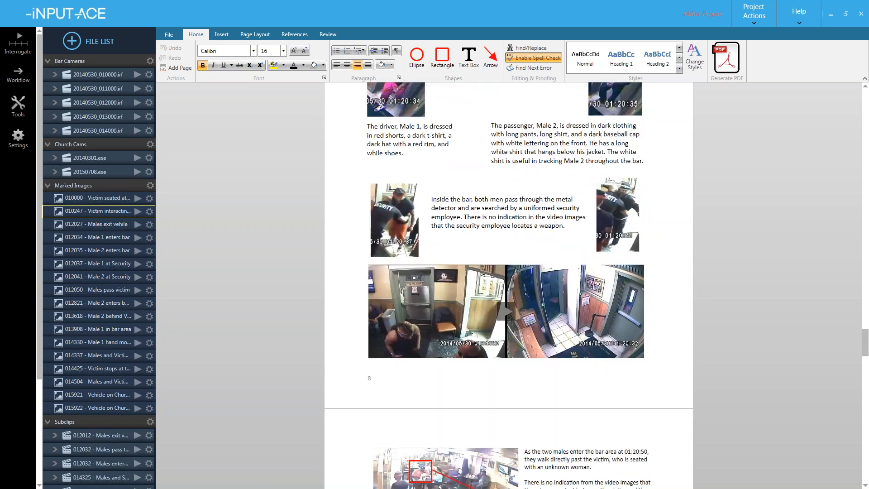
pyautogui.scroll(-1, 428, 292)
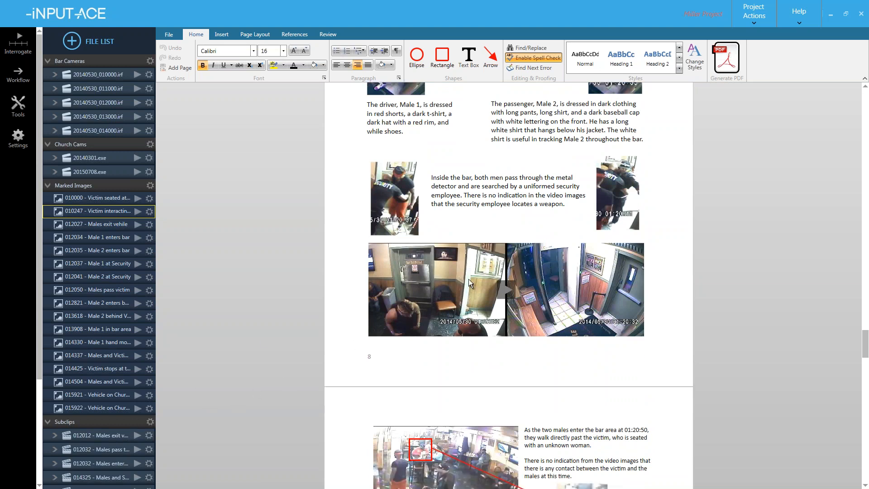
pyautogui.scroll(-5, 469, 279)
pyautogui.scroll(-12, 509, 286)
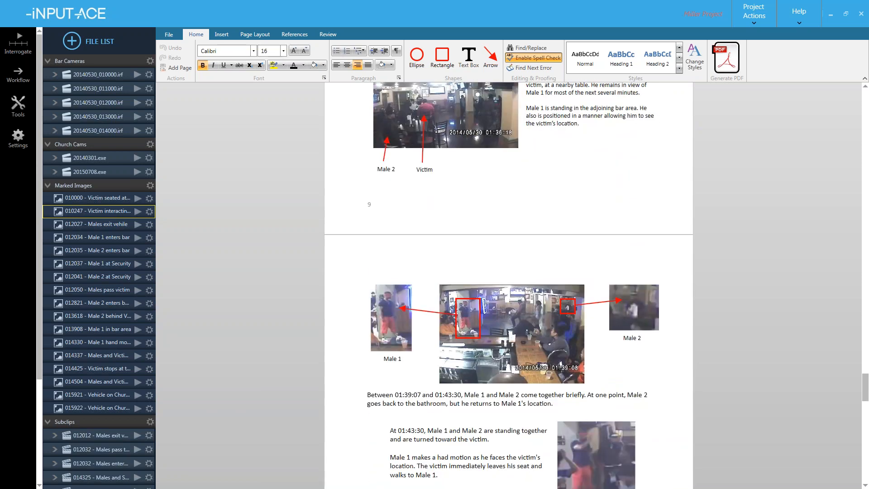
pyautogui.scroll(-4, 503, 276)
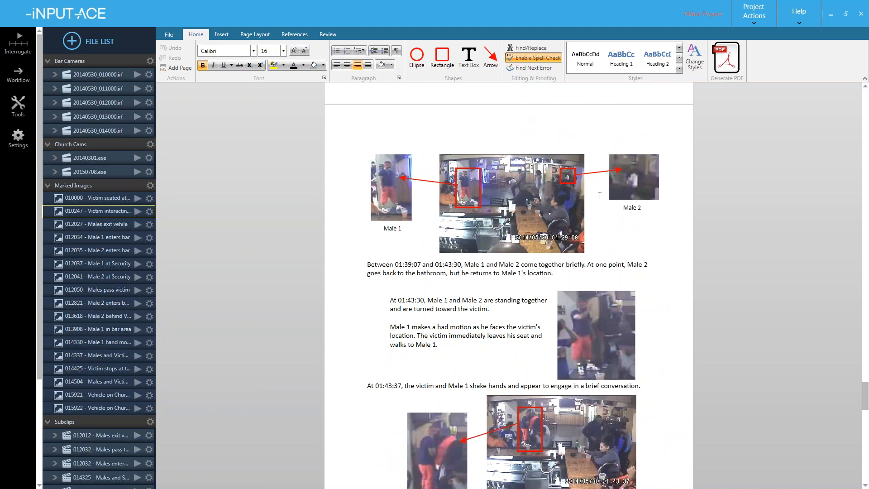
# - Generate the report PDF and save it as 'example report' in the Outputs folder
pyautogui.click(727, 66)
pyautogui.click(728, 64)
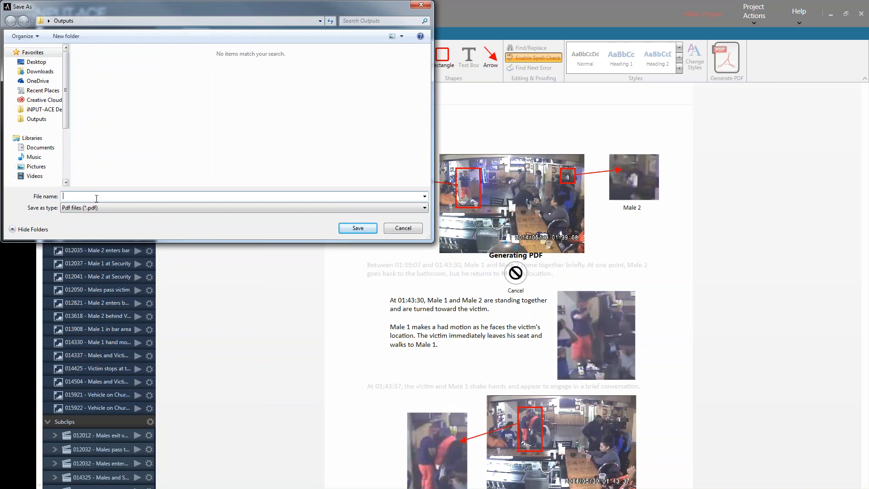
pyautogui.write('example report')
pyautogui.press('Return')
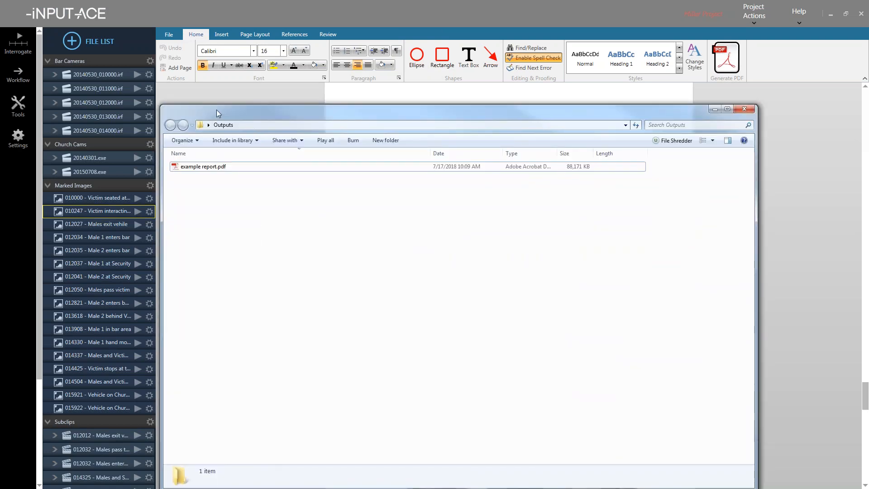
# - Open example report.pdf from the Outputs folder in Adobe Acrobat DC
pyautogui.click(265, 166)
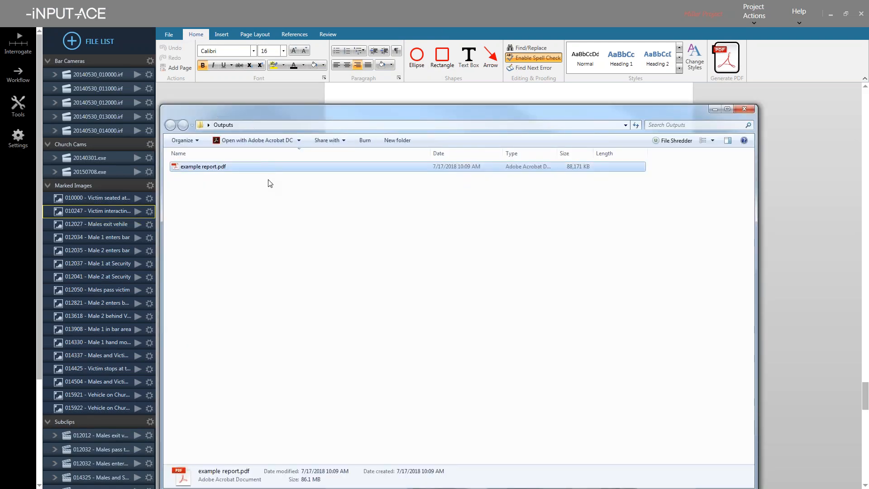
pyautogui.doubleClick(227, 167)
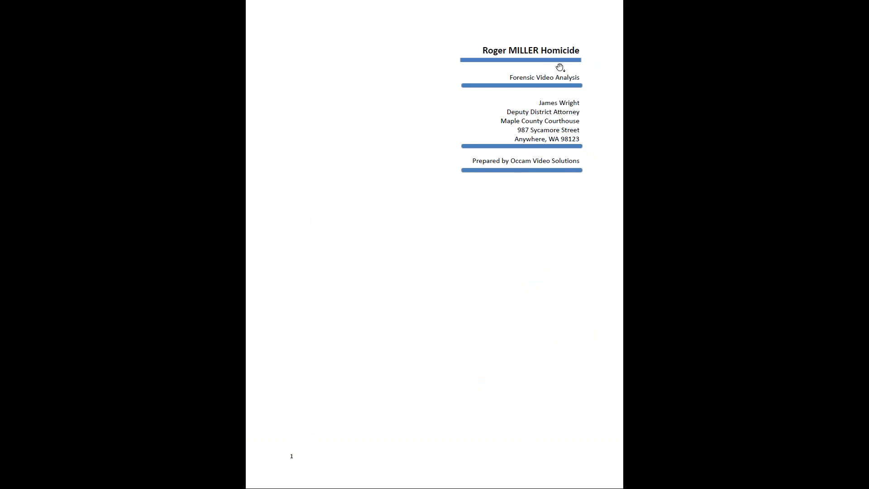
# - Page to the contents, follow the Exhibits link, then scroll to the page 7 Analysis section
pyautogui.click(559, 166)
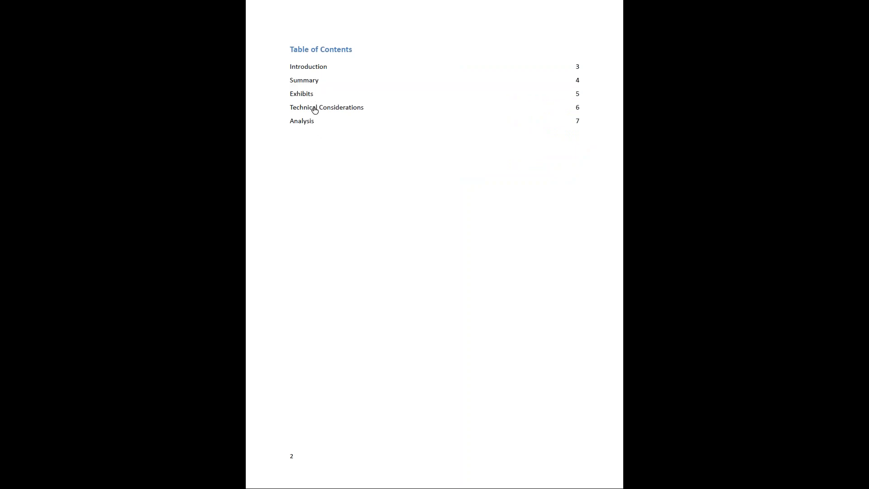
pyautogui.click(311, 85)
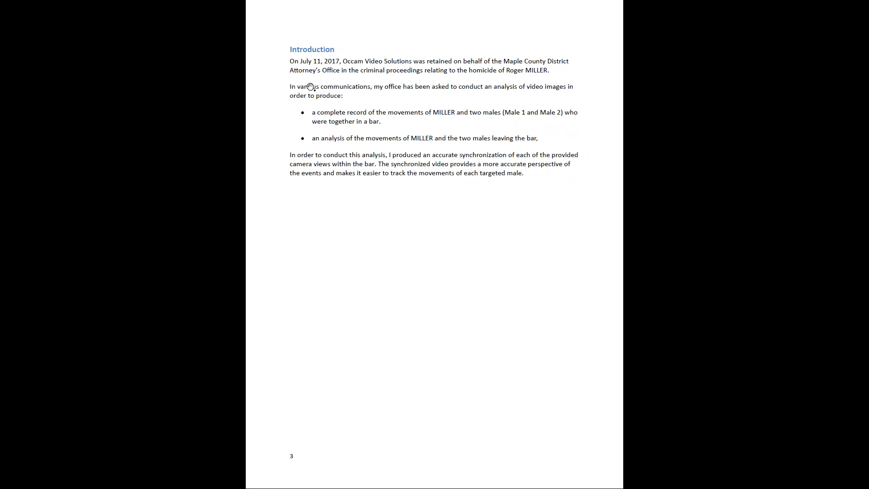
pyautogui.scroll(1, 321, 122)
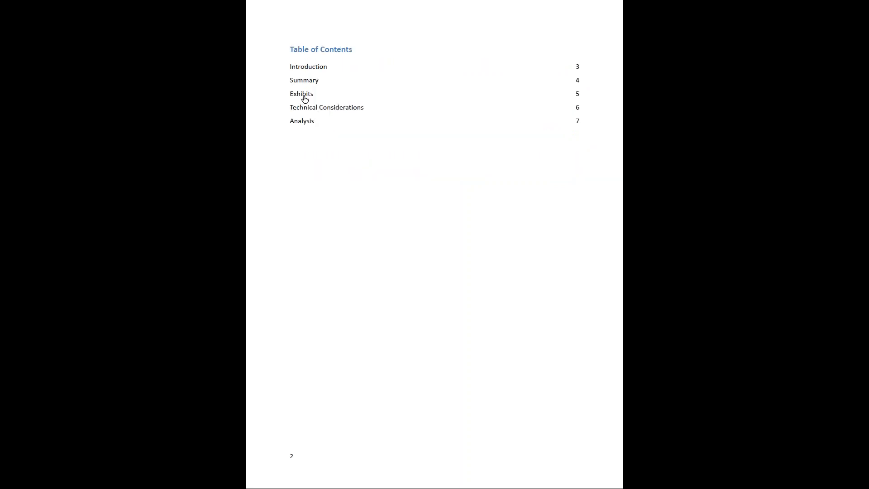
pyautogui.click(304, 98)
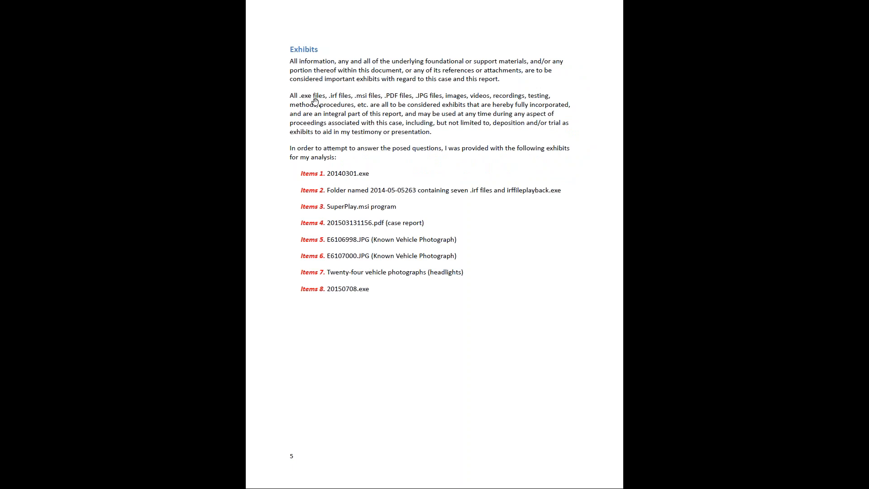
pyautogui.scroll(-2, 337, 104)
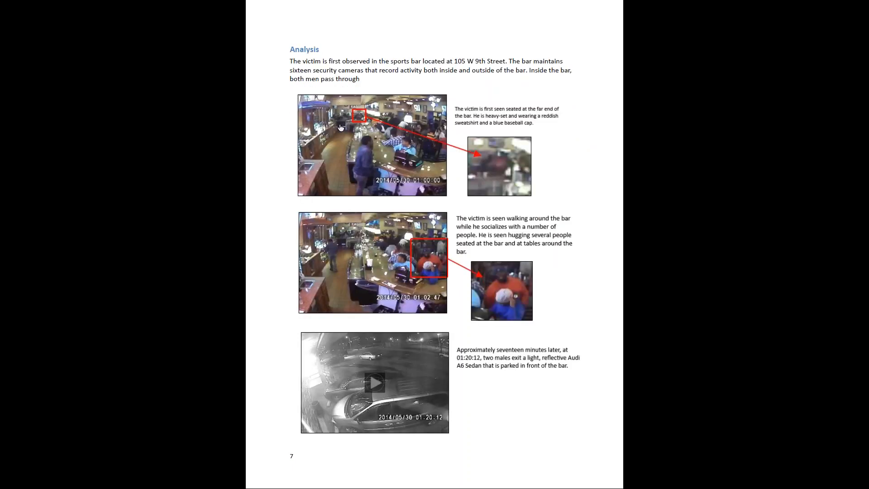
pyautogui.scroll(-1, 343, 122)
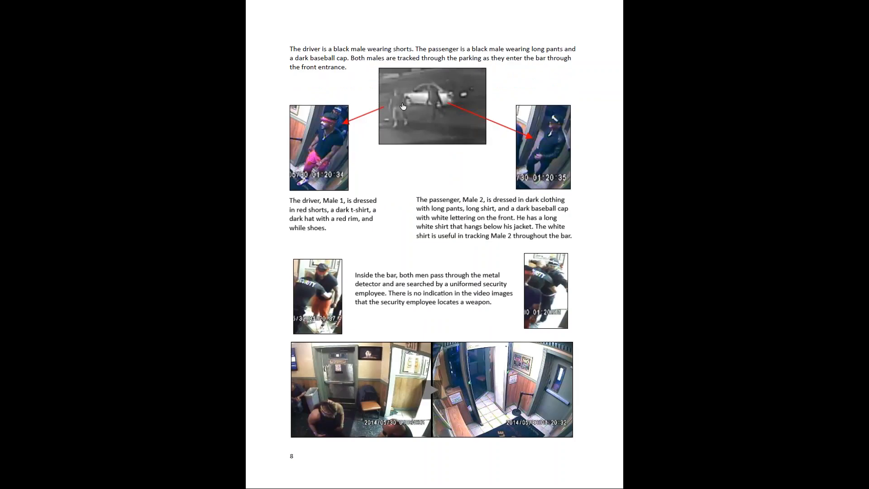
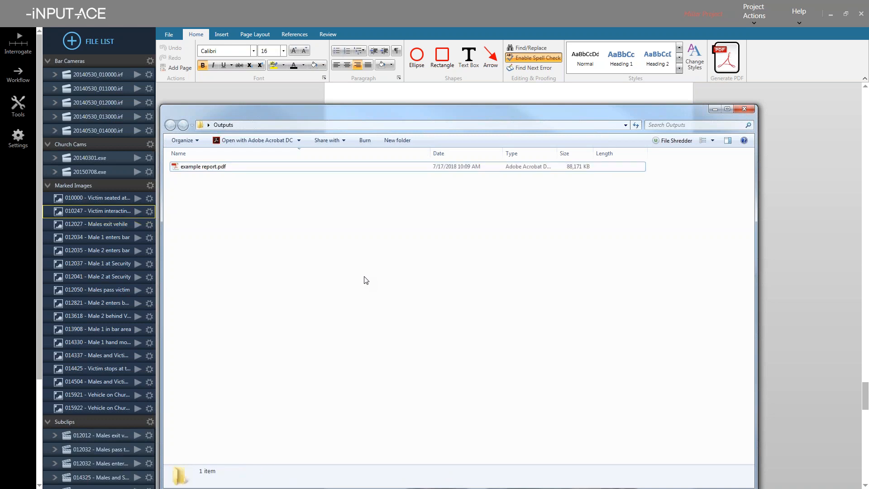
# - Delete example report.pdf from the Outputs folder and return to iNPUT-ACE
pyautogui.click(222, 166)
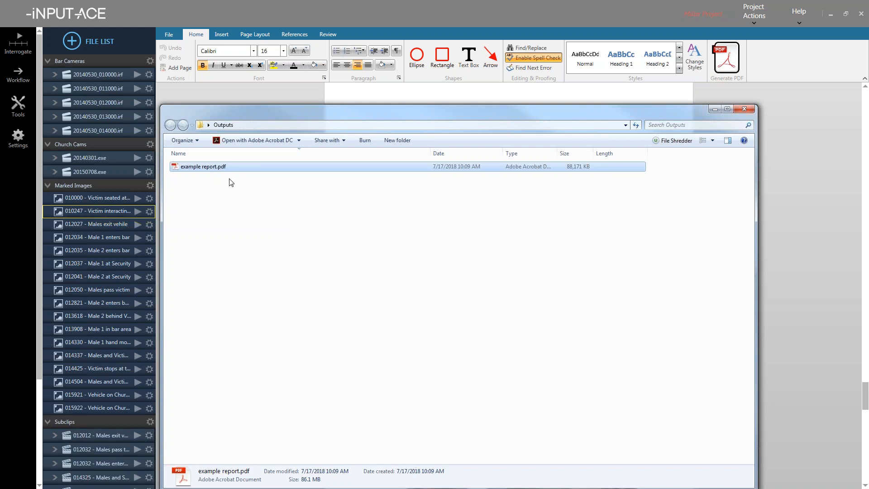
pyautogui.moveTo(259, 221); pyautogui.dragTo(212, 146)
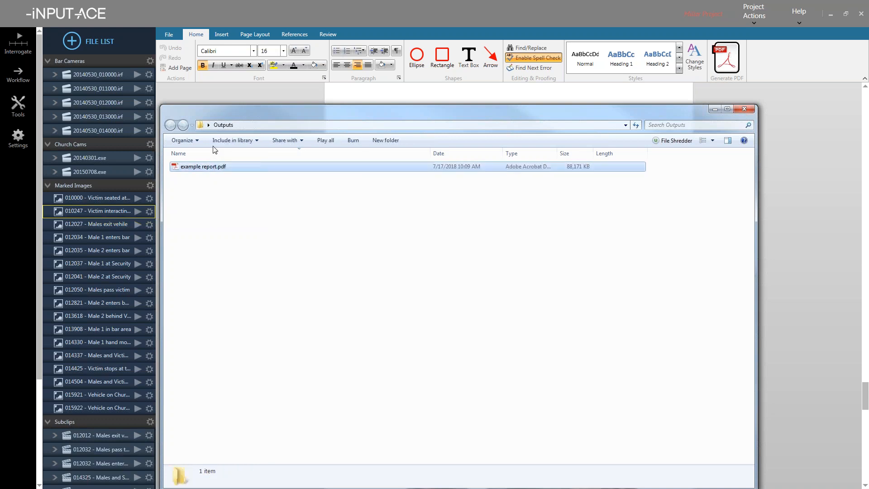
pyautogui.press('Delete')
pyautogui.click(470, 289)
pyautogui.click(564, 20)
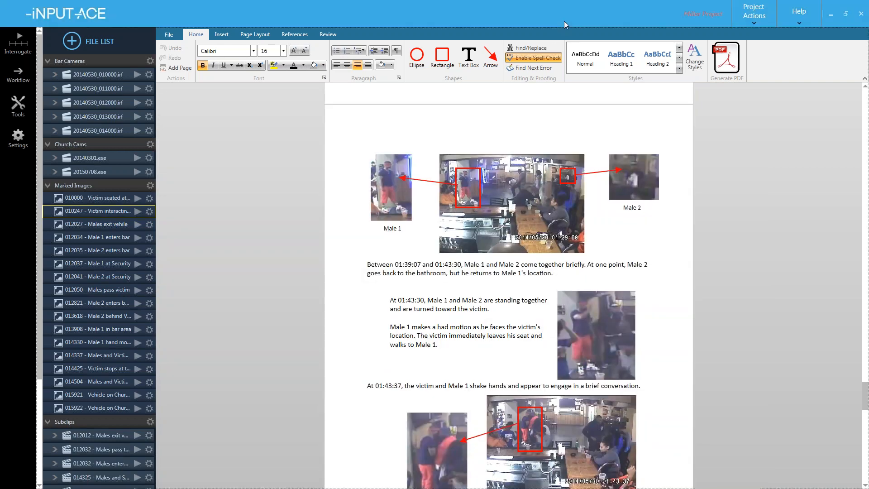
# - Quit iNPUT-ACE without saving the Miller Project and relaunch it from the desktop shortcut
pyautogui.click(861, 14)
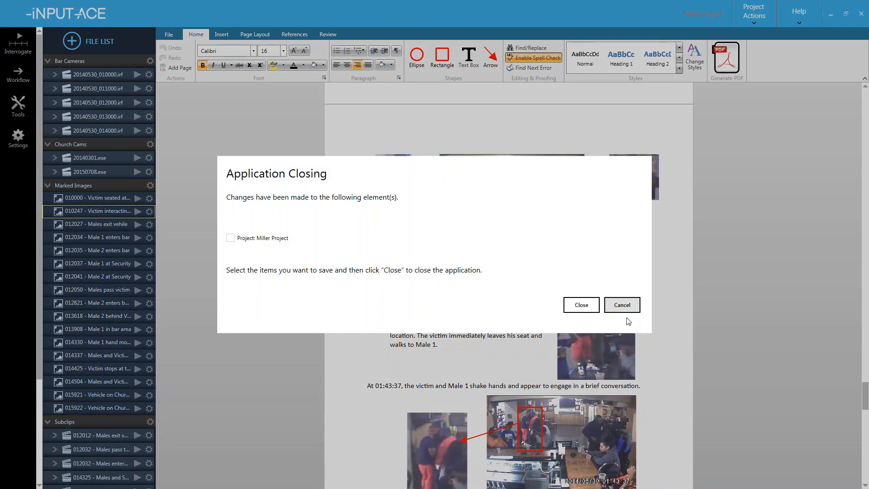
pyautogui.click(582, 304)
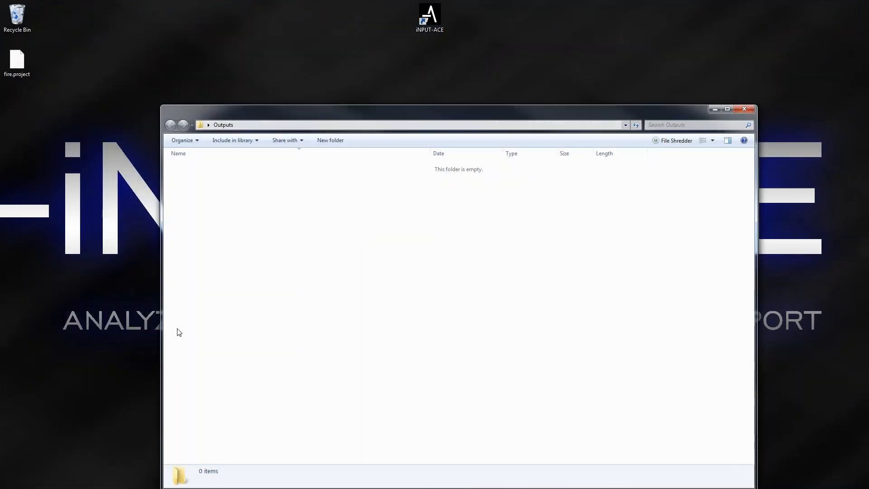
pyautogui.click(430, 17)
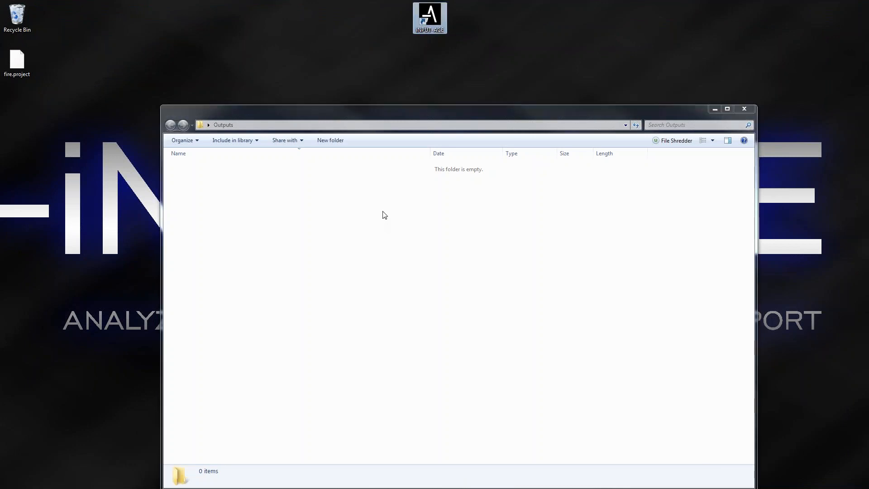
pyautogui.doubleClick(443, 16)
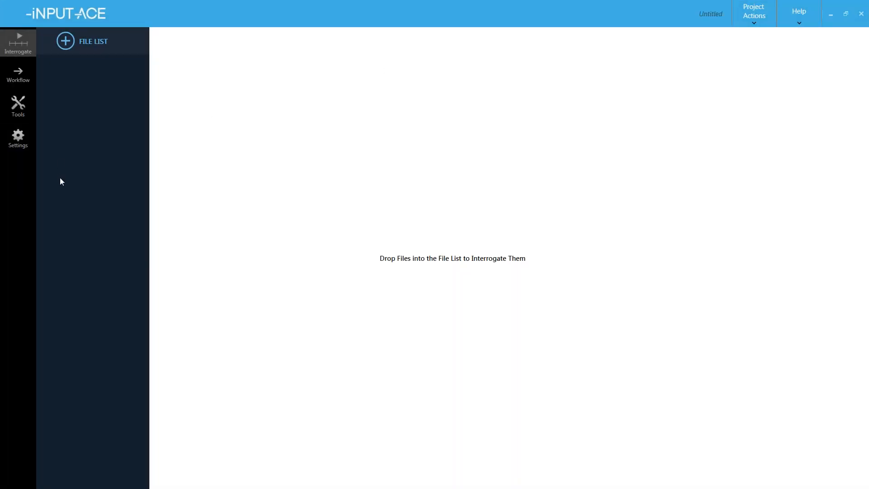
# - Open the Narrative Report tool, return to Interrogate, and bring the Workflow Example folder onscreen
pyautogui.click(23, 111)
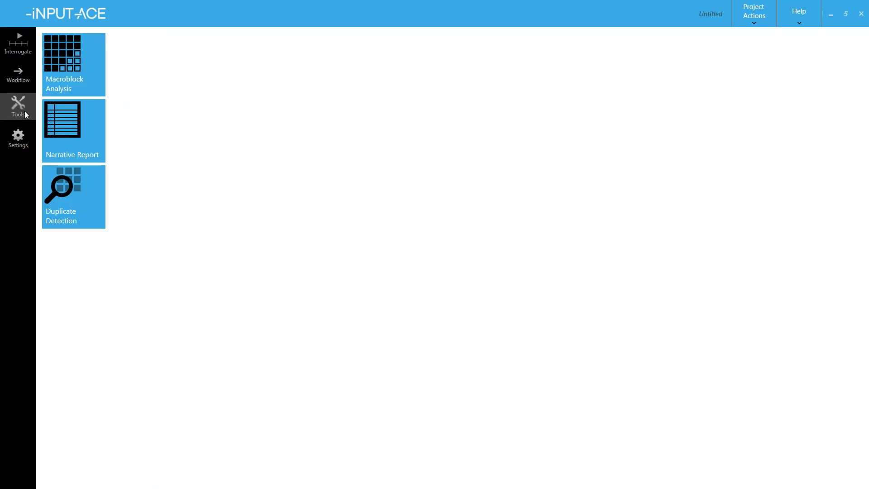
pyautogui.click(58, 119)
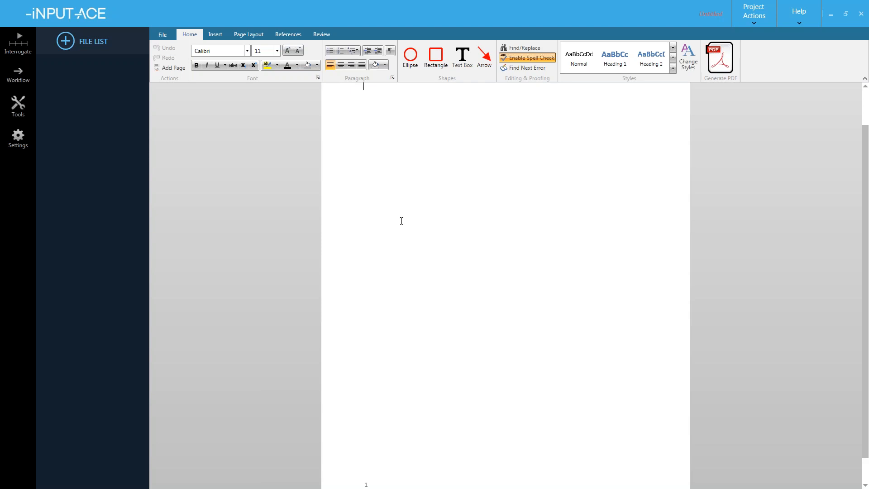
pyautogui.click(26, 52)
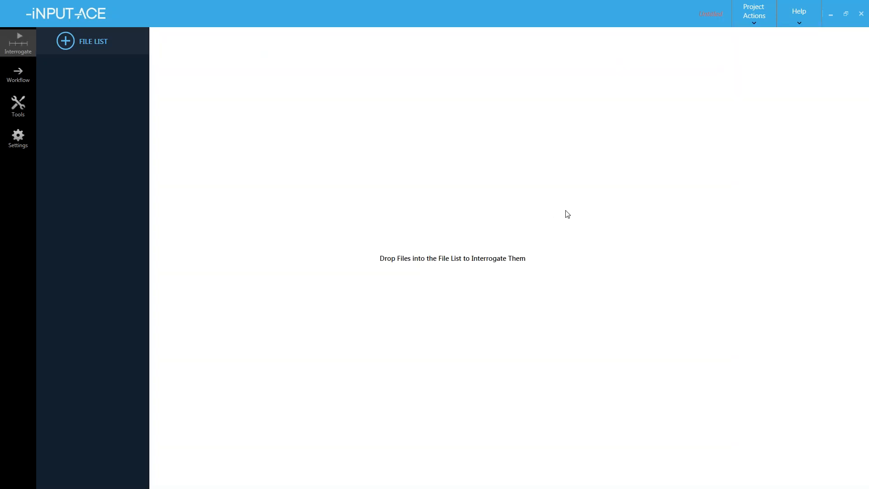
pyautogui.moveTo(868, 272); pyautogui.dragTo(333, 58)
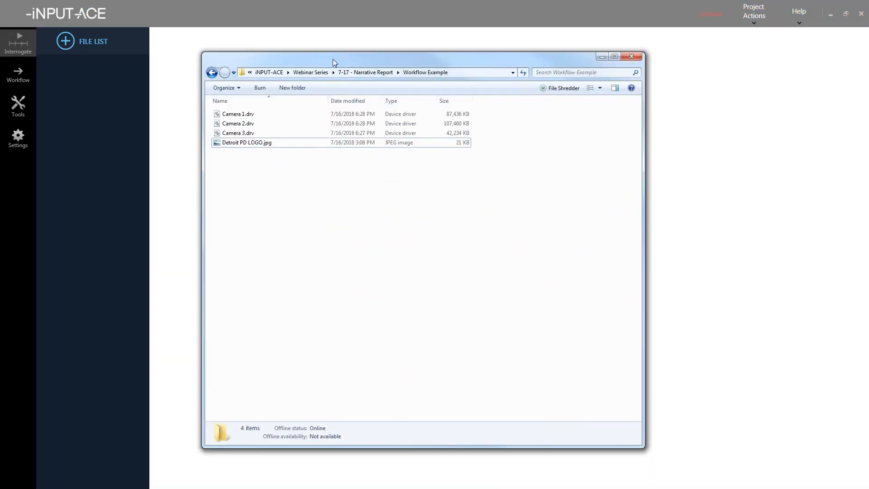
# - Drag Camera 1.drv through Camera 3.drv from Explorer into the iNPUT-ACE file list
pyautogui.click(270, 115)
pyautogui.keyDown('shift'); pyautogui.click(259, 134); pyautogui.keyUp('shift')
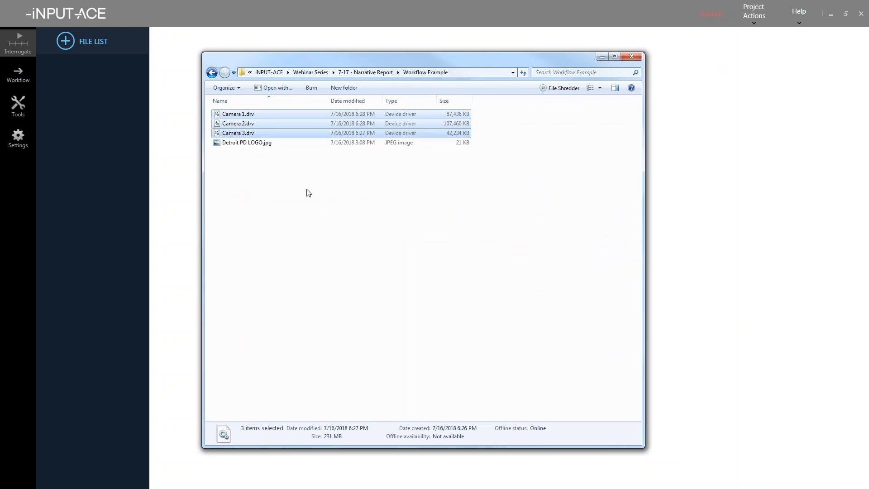
pyautogui.moveTo(320, 115); pyautogui.dragTo(86, 99)
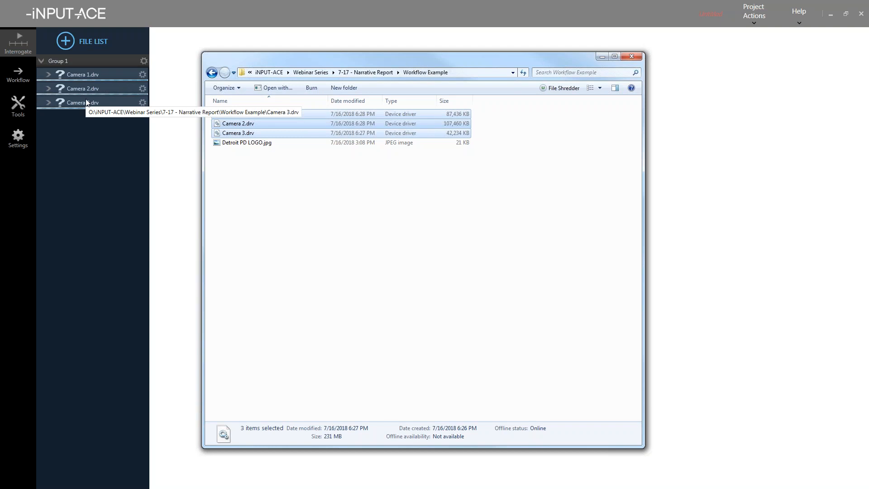
pyautogui.click(75, 133)
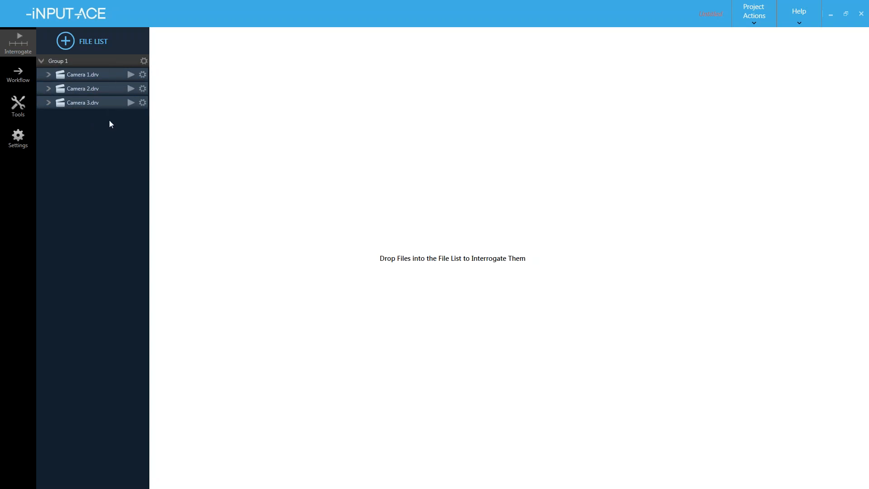
# - Play Camera 1.drv and scrub the timeline ahead, pausing around 10:21
pyautogui.click(131, 74)
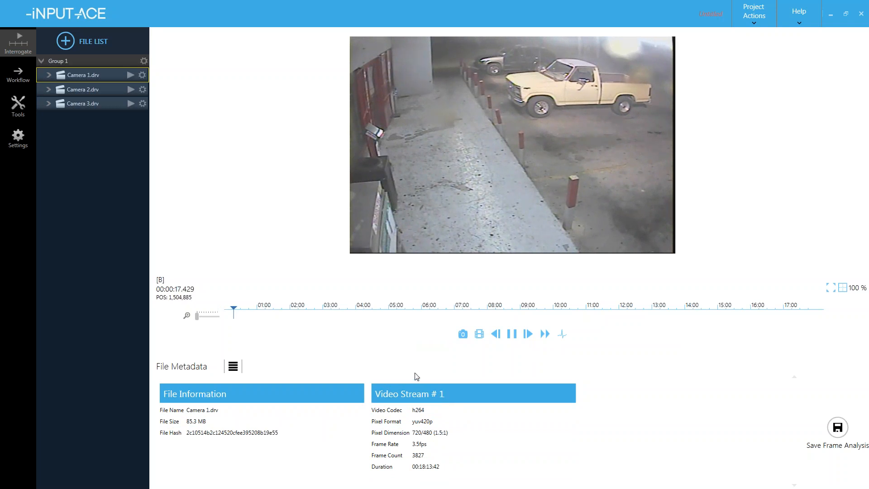
pyautogui.click(478, 310)
pyautogui.moveTo(500, 313); pyautogui.dragTo(564, 314)
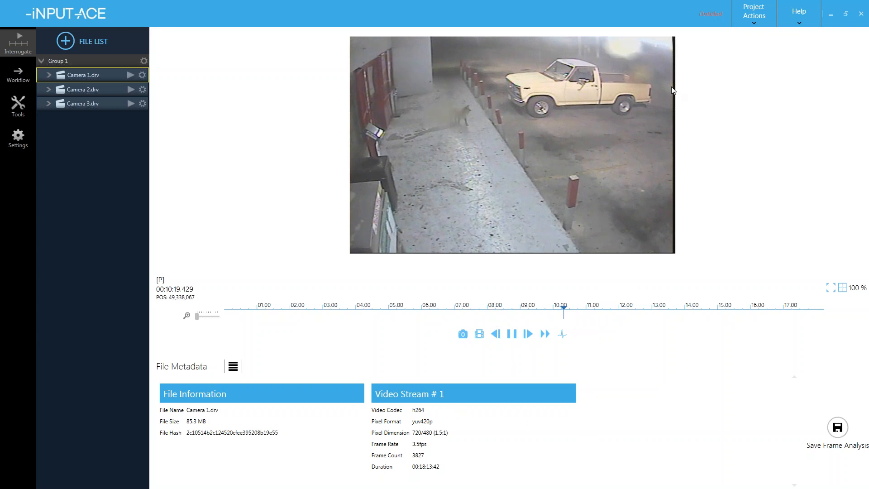
pyautogui.press('space')
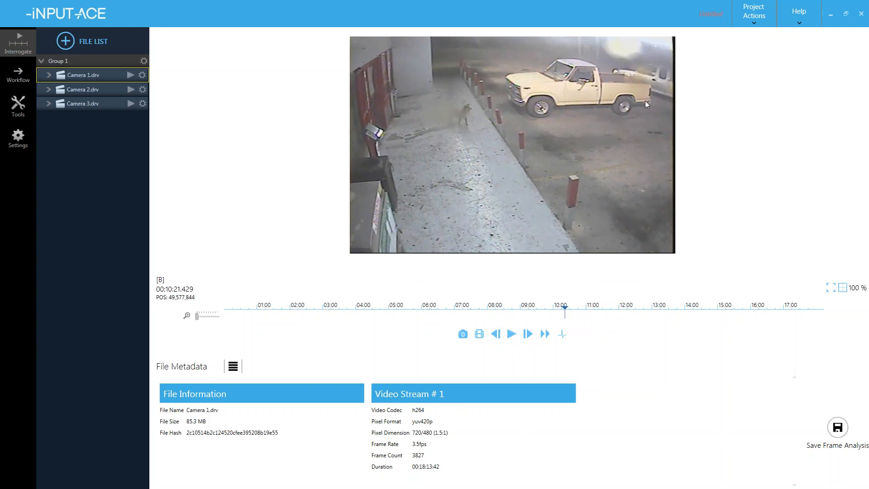
# - Frame-step through the footage to 10:53–10:56, where two people approach the entrance
pyautogui.press('Right')
pyautogui.press('Right')
pyautogui.press('Right')
pyautogui.press('Right')
pyautogui.press('Right')
pyautogui.press('Right')
pyautogui.press('Right')
pyautogui.press('Right')
pyautogui.press('Right')
pyautogui.press('Right')
pyautogui.press('Right')
pyautogui.press('Right')
pyautogui.press('Right')
pyautogui.press('Right')
pyautogui.press('Right')
pyautogui.press('Right')
pyautogui.press('Right')
pyautogui.press('Right')
pyautogui.press('Right')
pyautogui.press('Right')
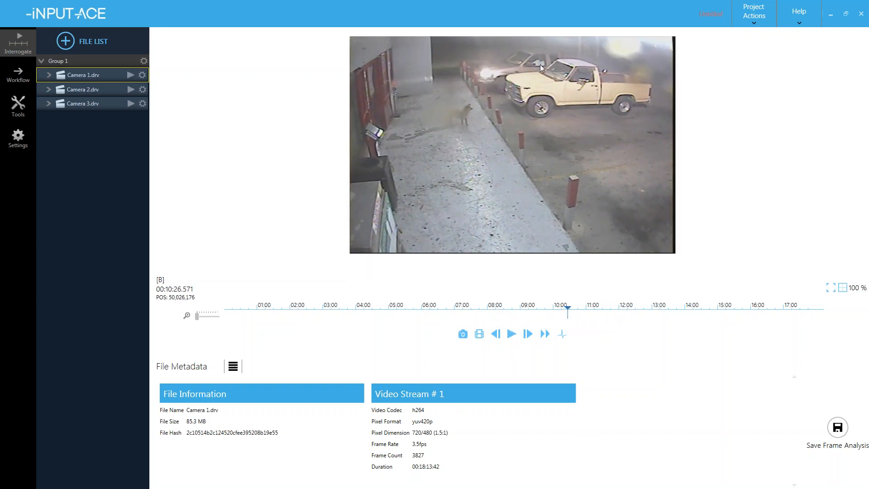
pyautogui.press('Right')
pyautogui.press('Right')
pyautogui.press('Right')
pyautogui.press('Right')
pyautogui.press('Right')
pyautogui.press('Right')
pyautogui.press('Right')
pyautogui.press('Right')
pyautogui.press('Right')
pyautogui.press('Right')
pyautogui.press('Right')
pyautogui.press('Right')
pyautogui.press('Right')
pyautogui.press('Right')
pyautogui.press('Right')
pyautogui.press('Right')
pyautogui.press('Right')
pyautogui.press('Right')
pyautogui.press('Right')
pyautogui.press('Right')
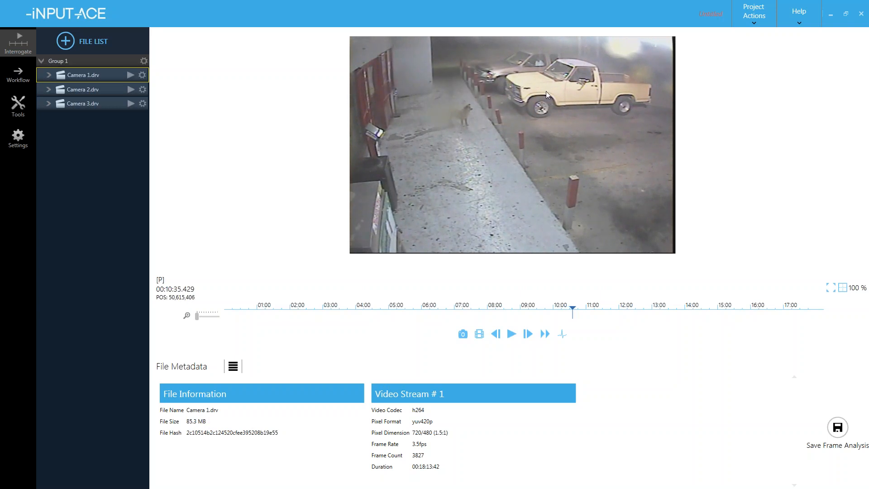
pyautogui.press('Right')
pyautogui.press('Right')
pyautogui.press('Right')
pyautogui.press('Right')
pyautogui.press('Right')
pyautogui.press('Right')
pyautogui.press('Right')
pyautogui.press('Right')
pyautogui.press('Right')
pyautogui.press('Right')
pyautogui.press('Right')
pyautogui.press('Right')
pyautogui.press('Right')
pyautogui.press('Right')
pyautogui.press('Right')
pyautogui.press('Right')
pyautogui.press('Right')
pyautogui.press('Right')
pyautogui.press('Right')
pyautogui.press('Right')
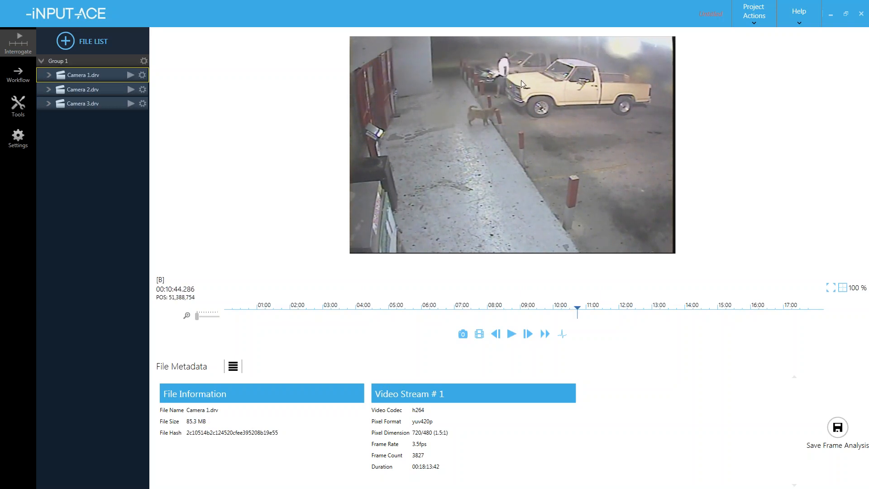
pyautogui.press('Right')
pyautogui.press('Right')
pyautogui.press('Right')
pyautogui.press('Right')
pyautogui.press('Right')
pyautogui.press('Right')
pyautogui.press('Right')
pyautogui.press('Right')
pyautogui.press('Right')
pyautogui.press('Right')
pyautogui.press('Right')
pyautogui.press('Right')
pyautogui.press('Right')
pyautogui.press('Right')
pyautogui.press('Right')
pyautogui.press('Right')
pyautogui.press('Right')
pyautogui.press('Right')
pyautogui.press('Right')
pyautogui.press('Right')
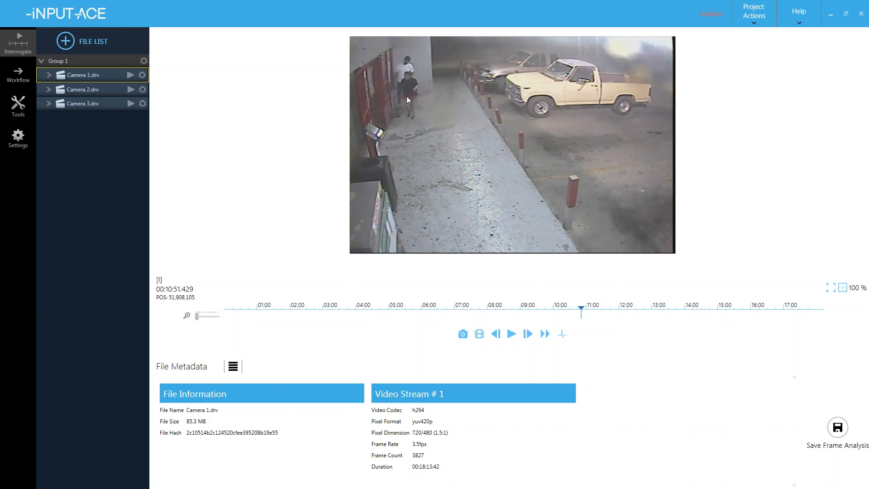
pyautogui.press('Right')
pyautogui.press('Right')
pyautogui.press('Right')
pyautogui.press('Right')
pyautogui.press('Right')
pyautogui.press('Right')
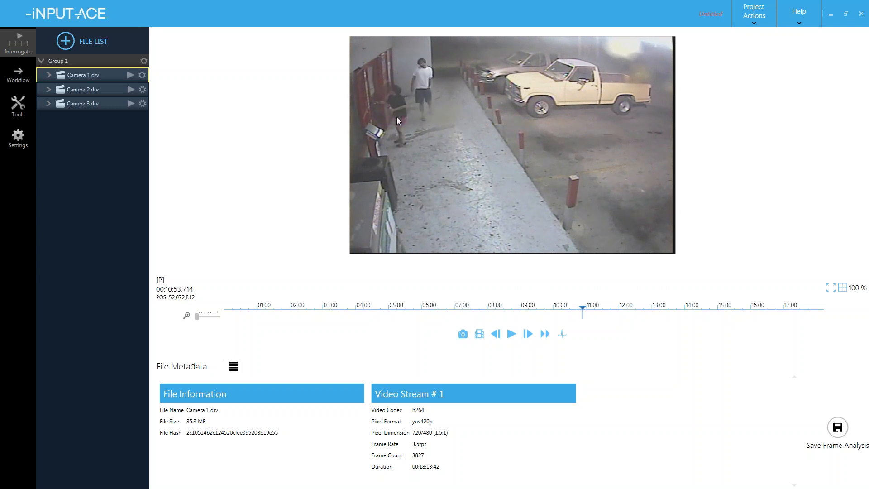
pyautogui.press('Left')
pyautogui.press('Left')
pyautogui.press('Left')
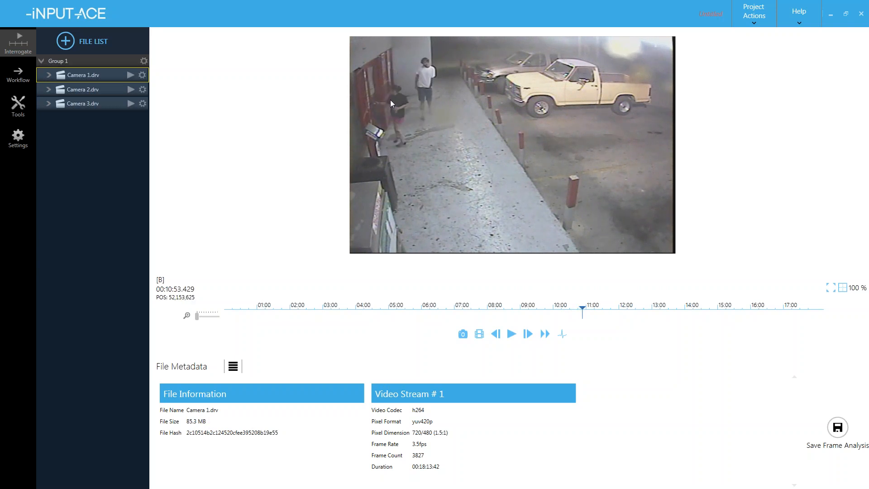
pyautogui.press('Right')
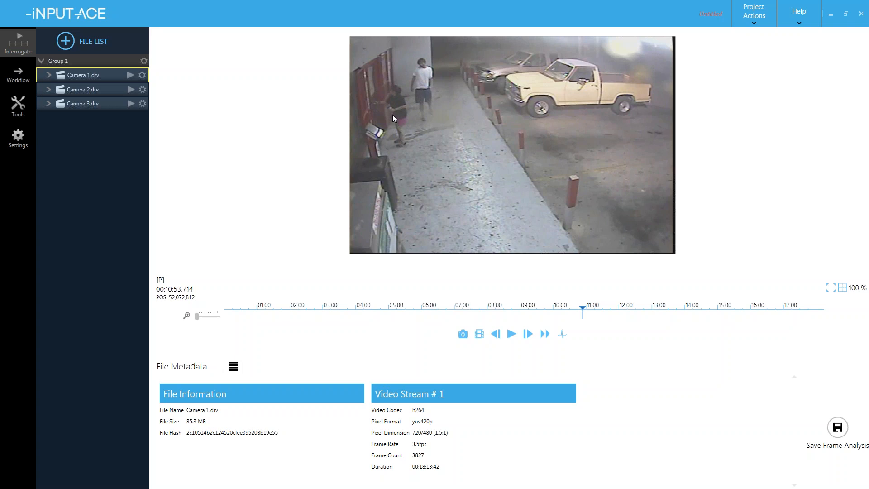
pyautogui.press('Right')
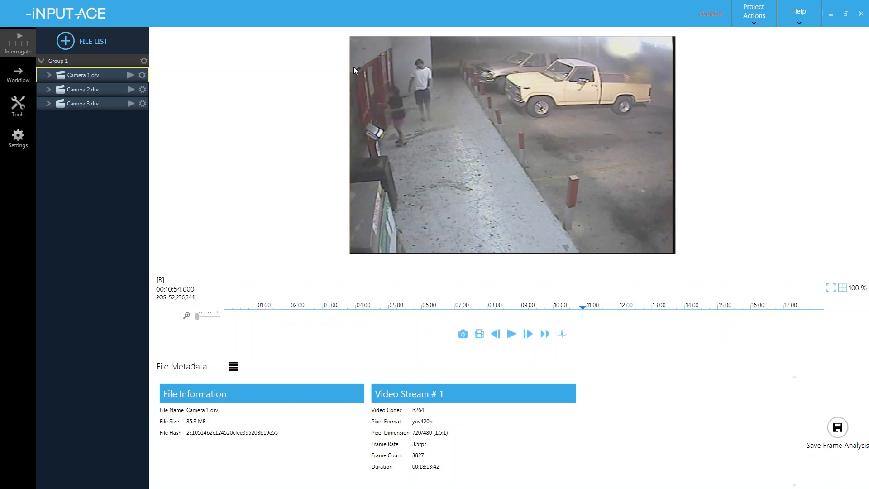
pyautogui.press('Right')
pyautogui.press('Right')
pyautogui.press('Right')
pyautogui.press('Right')
pyautogui.press('Right')
pyautogui.press('Right')
pyautogui.press('Right')
pyautogui.press('Right')
pyautogui.press('Right')
pyautogui.press('Right')
pyautogui.press('Right')
pyautogui.press('Right')
pyautogui.press('Right')
pyautogui.press('Right')
pyautogui.press('Right')
pyautogui.press('Right')
pyautogui.press('Right')
pyautogui.press('Right')
pyautogui.press('Right')
pyautogui.press('Right')
pyautogui.press('Right')
pyautogui.press('Right')
pyautogui.press('Right')
pyautogui.press('Right')
pyautogui.press('Right')
pyautogui.press('Right')
pyautogui.press('Right')
pyautogui.press('Right')
pyautogui.press('Right')
pyautogui.press('Right')
pyautogui.press('Right')
pyautogui.press('Right')
pyautogui.press('Right')
pyautogui.press('Right')
pyautogui.press('Right')
pyautogui.press('Right')
pyautogui.press('Right')
pyautogui.press('Right')
pyautogui.press('Right')
pyautogui.press('Right')
pyautogui.press('Right')
pyautogui.press('Right')
pyautogui.press('Right')
pyautogui.press('Right')
pyautogui.press('Right')
pyautogui.press('Right')
pyautogui.press('Right')
pyautogui.press('Right')
pyautogui.press('Right')
pyautogui.press('Right')
pyautogui.press('Right')
pyautogui.press('Right')
pyautogui.press('Right')
pyautogui.press('Right')
pyautogui.press('Right')
pyautogui.press('Right')
pyautogui.press('Right')
pyautogui.press('Right')
pyautogui.press('Right')
pyautogui.press('Right')
pyautogui.press('Right')
pyautogui.press('Right')
pyautogui.press('Right')
pyautogui.press('Right')
pyautogui.press('Right')
pyautogui.press('Right')
pyautogui.press('Right')
pyautogui.press('Right')
pyautogui.press('Right')
pyautogui.press('Right')
pyautogui.press('Right')
pyautogui.press('Right')
pyautogui.press('Right')
pyautogui.press('Right')
pyautogui.press('Right')
pyautogui.press('Right')
pyautogui.press('Right')
pyautogui.press('Right')
pyautogui.press('Right')
pyautogui.press('Right')
pyautogui.press('Right')
pyautogui.press('Right')
pyautogui.press('Right')
pyautogui.press('Right')
pyautogui.press('Right')
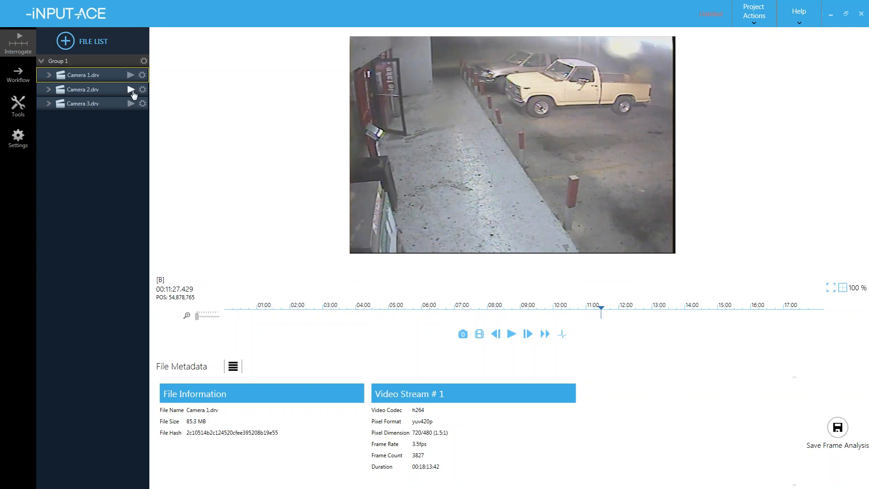
# - Scrub Camera 2.drv to about 11:08 to see the man at the door, then load Camera 3.drv
pyautogui.click(131, 90)
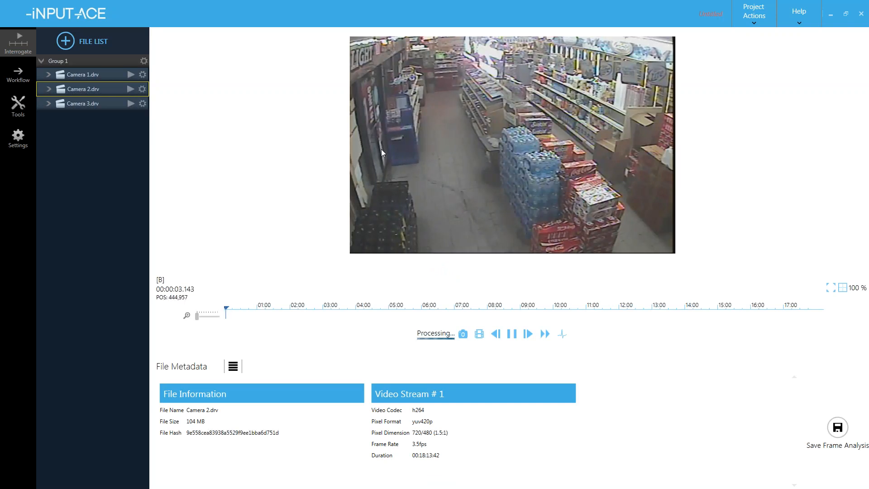
pyautogui.click(494, 312)
pyautogui.click(564, 313)
pyautogui.moveTo(570, 315); pyautogui.dragTo(596, 307)
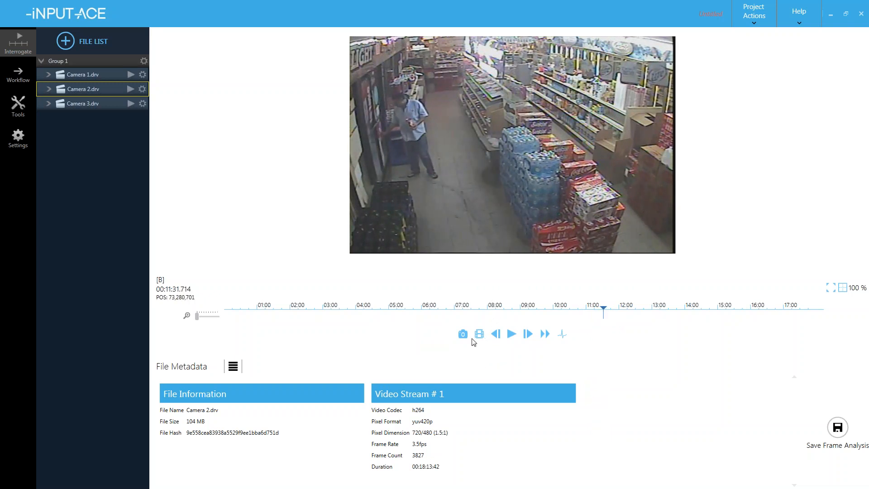
pyautogui.click(131, 104)
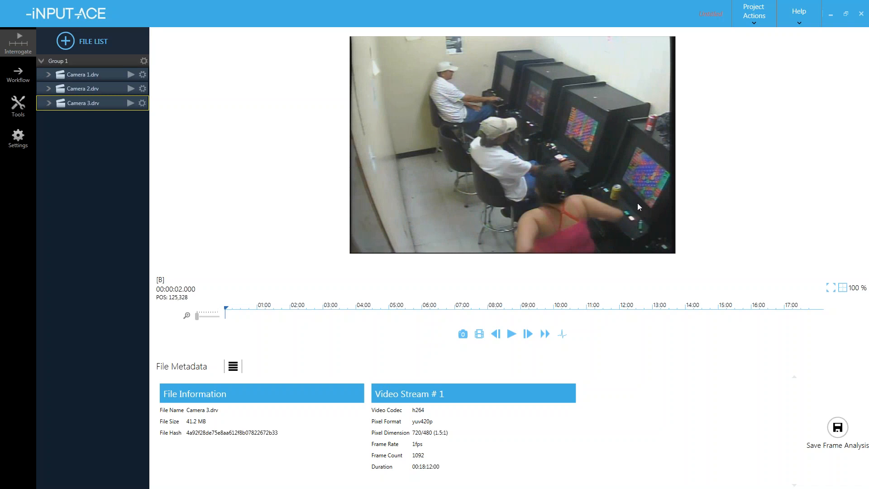
# - Jump Camera 3 to 00:10:16 and frame-step forward to 00:11:37 as the fire erupts
pyautogui.click(554, 309)
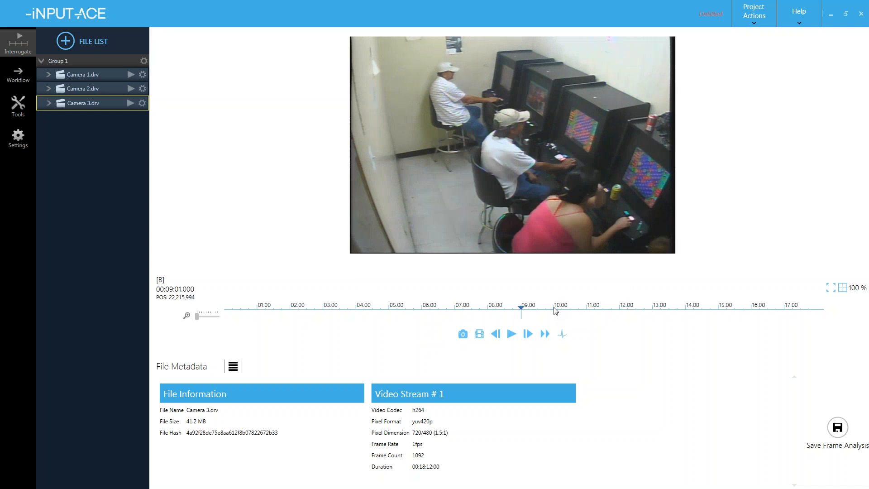
pyautogui.click(562, 312)
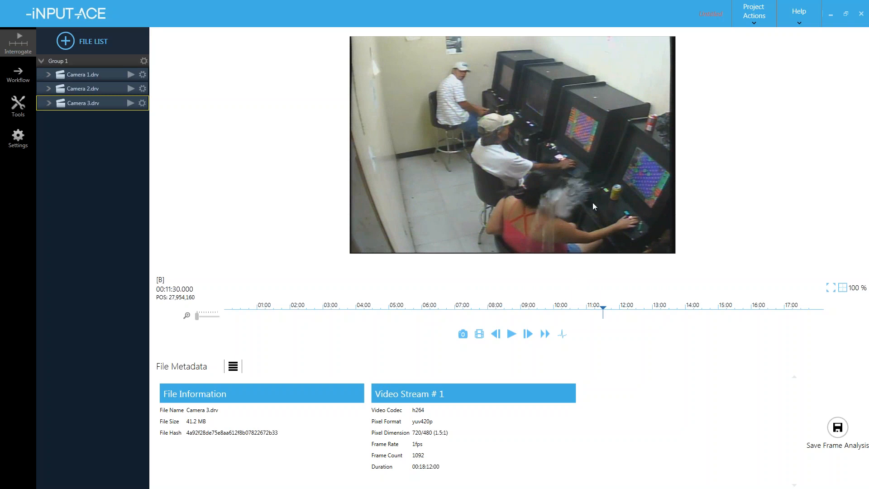
pyautogui.press('Right')
pyautogui.press('Right')
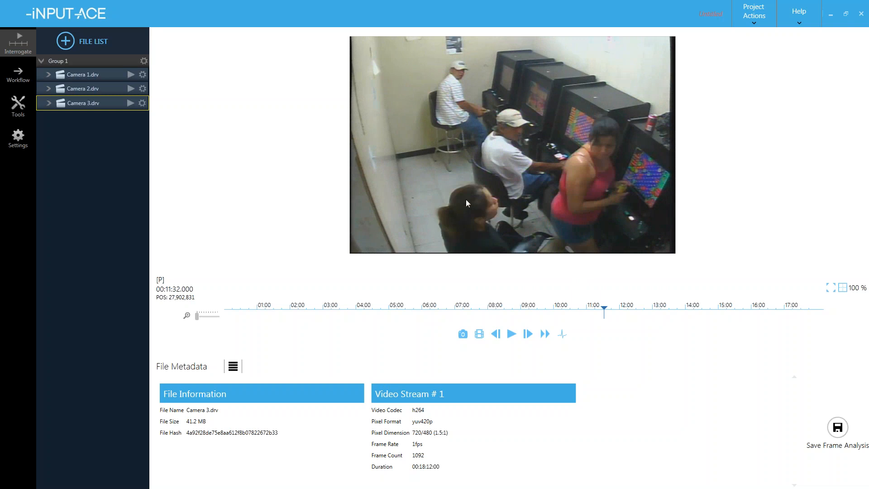
pyautogui.press('Right')
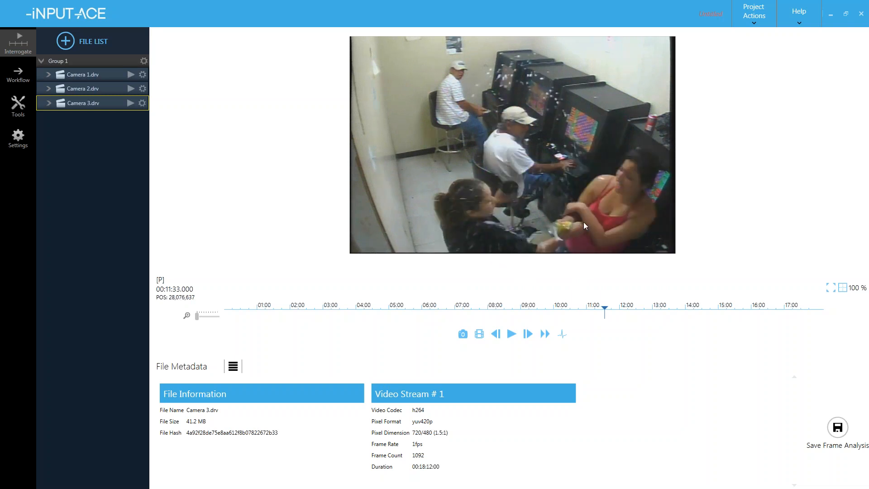
pyautogui.press('Right')
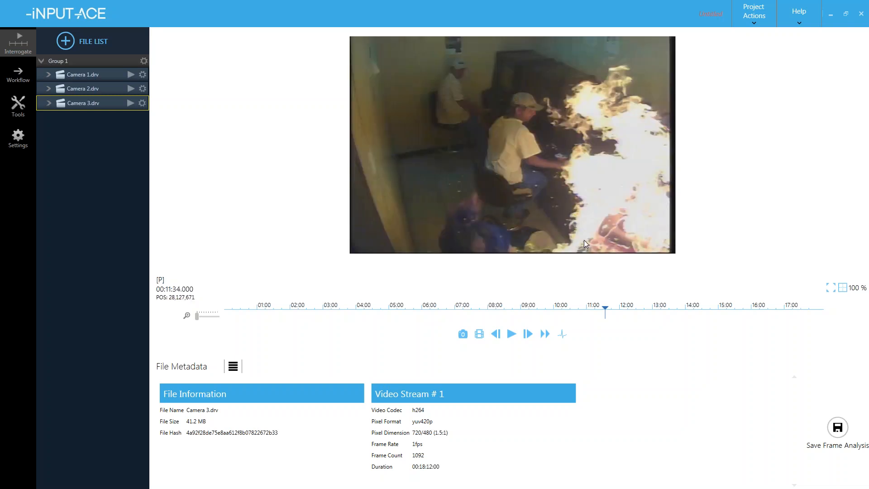
pyautogui.press('Right')
pyautogui.press('Right')
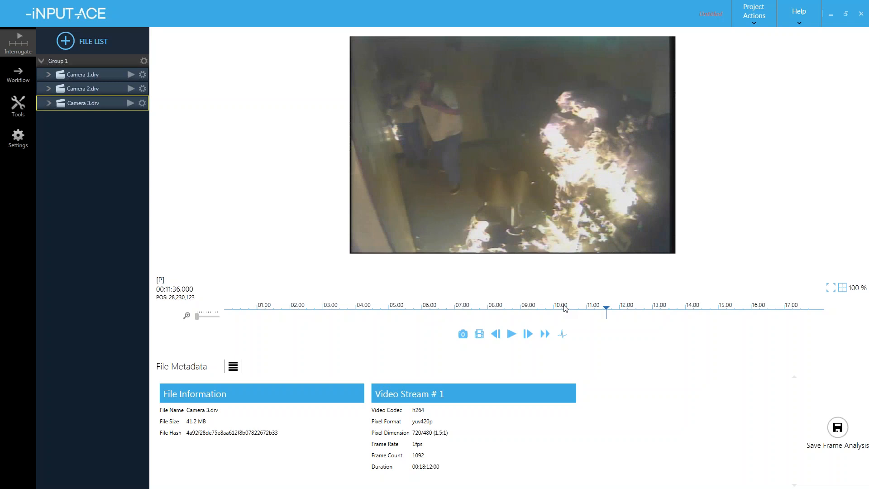
pyautogui.press('Right')
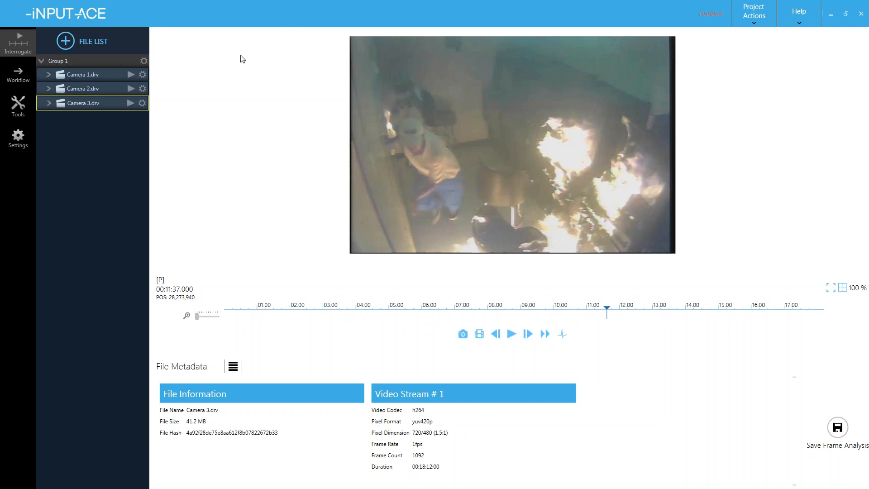
# - Rename Group 1 to 'Media Evidence' and start Camera 1.drv playing again
pyautogui.click(82, 61)
pyautogui.click(143, 61)
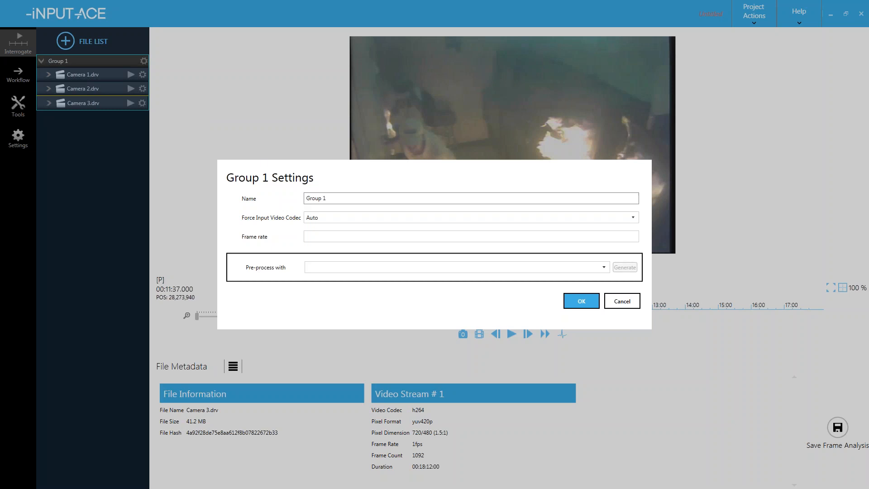
pyautogui.tripleClick(334, 198)
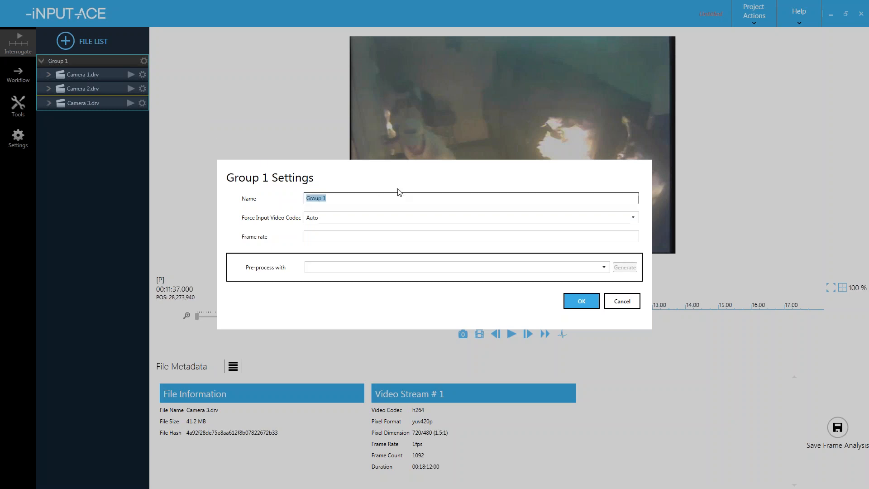
pyautogui.write('Media Evidence')
pyautogui.click(573, 302)
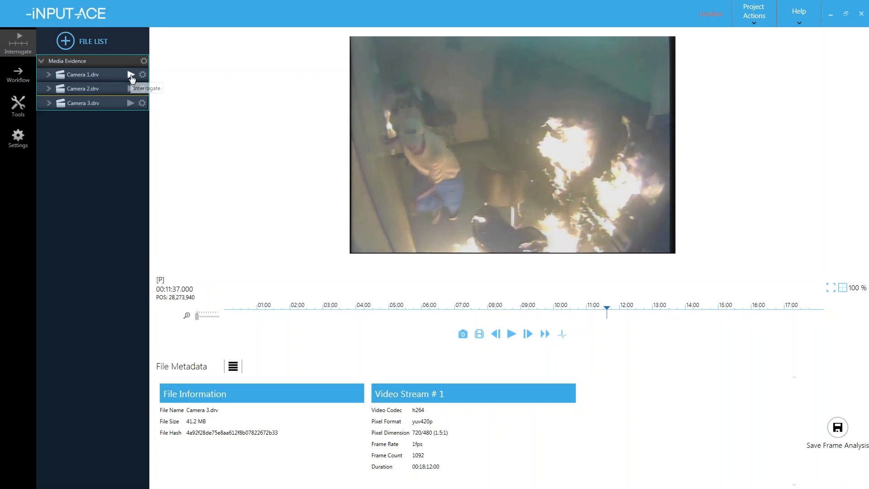
pyautogui.click(131, 75)
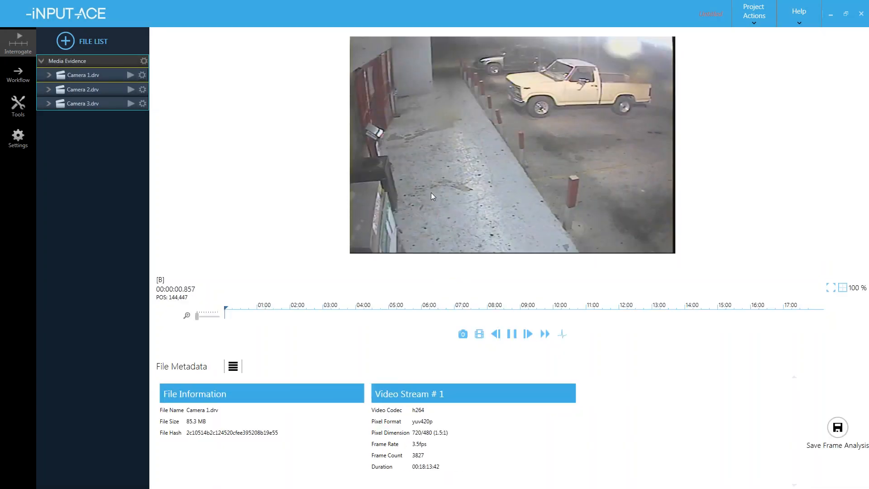
# - Fast-forward Camera 1 from about 07:35, pause, and step back to 00:10:19.714
pyautogui.click(473, 310)
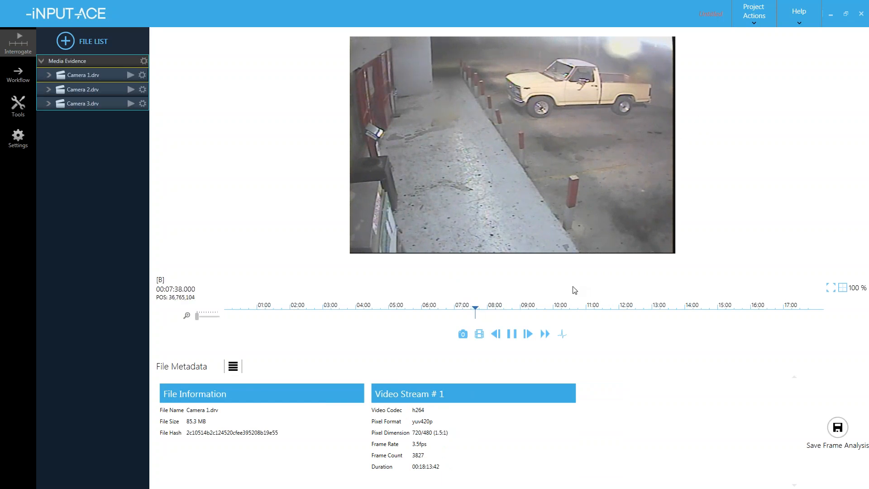
pyautogui.click(546, 335)
pyautogui.click(547, 336)
pyautogui.click(547, 335)
pyautogui.click(546, 335)
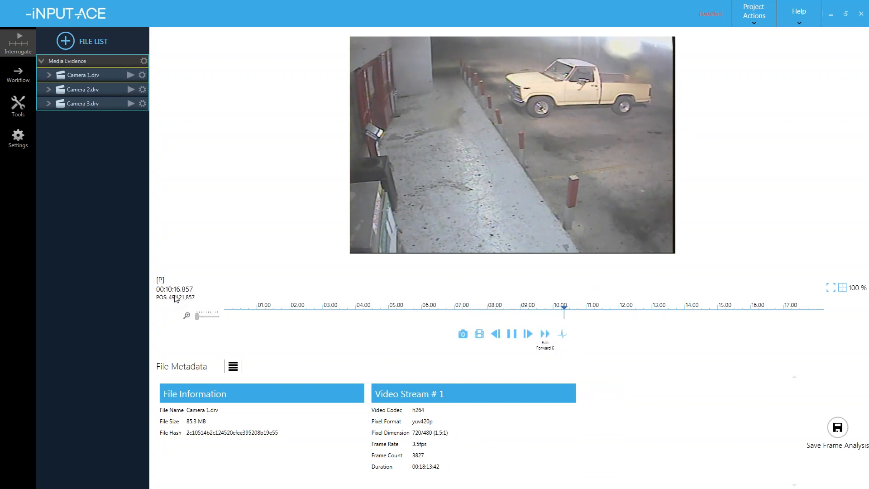
pyautogui.press('space')
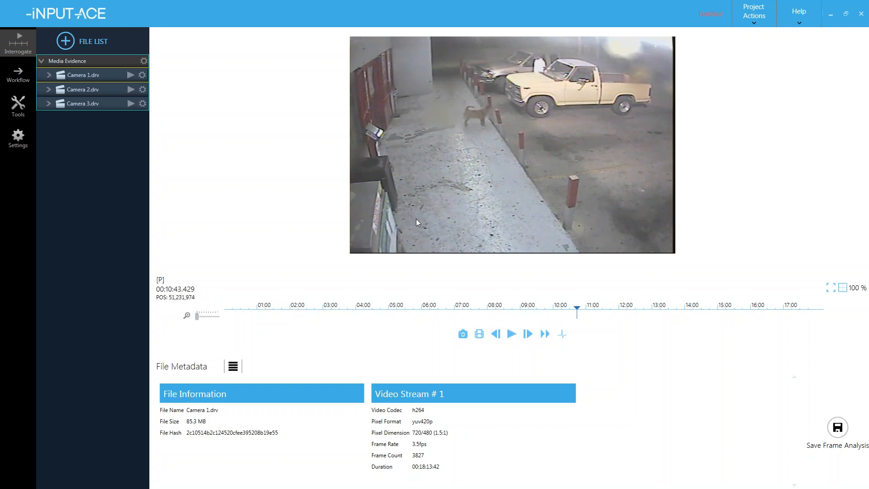
pyautogui.press('Left')
pyautogui.press('Left')
pyautogui.press('Left')
pyautogui.press('Left')
pyautogui.press('Left')
pyautogui.press('Left')
pyautogui.press('Left')
pyautogui.press('Left')
pyautogui.press('Left')
pyautogui.press('Left')
pyautogui.press('Left')
pyautogui.press('Left')
pyautogui.press('Left')
pyautogui.press('Left')
pyautogui.press('Left')
pyautogui.press('Left')
pyautogui.press('Left')
pyautogui.press('Left')
pyautogui.press('Left')
pyautogui.press('Left')
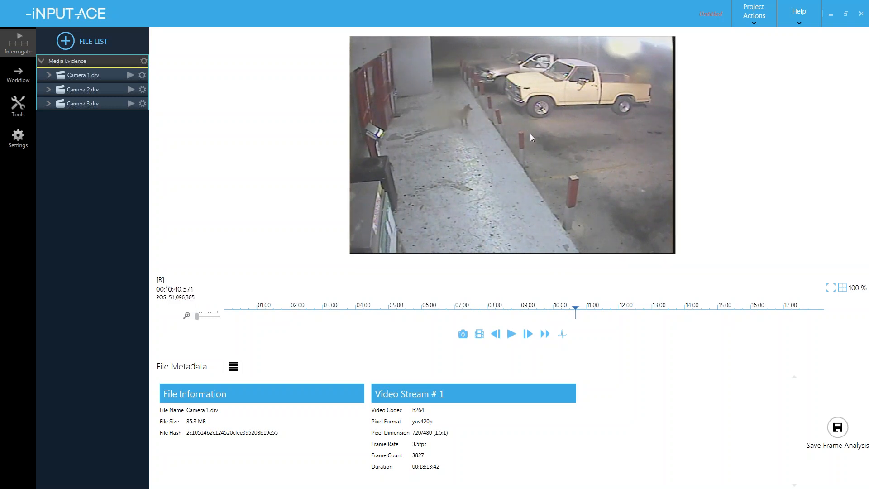
pyautogui.press('Left')
pyautogui.press('Left')
pyautogui.press('Left')
pyautogui.press('Left')
pyautogui.press('Left')
pyautogui.press('Left')
pyautogui.press('Left')
pyautogui.press('Left')
pyautogui.press('Left')
pyautogui.press('Left')
pyautogui.press('Left')
pyautogui.press('Left')
pyautogui.press('Left')
pyautogui.press('Left')
pyautogui.press('Left')
pyautogui.press('Left')
pyautogui.press('Left')
pyautogui.press('Left')
pyautogui.press('Left')
pyautogui.press('Left')
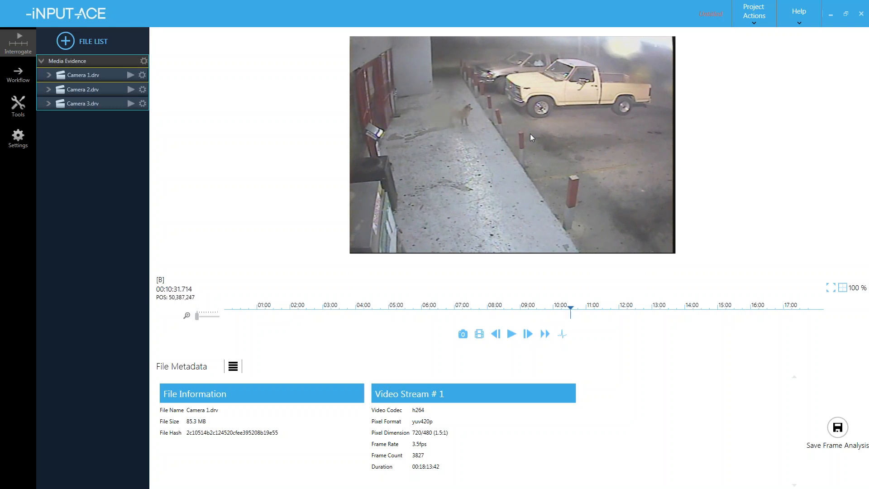
pyautogui.press('Left')
pyautogui.press('Left')
pyautogui.press('Left')
pyautogui.press('Left')
pyautogui.press('Left')
pyautogui.press('Left')
pyautogui.press('Left')
pyautogui.press('Left')
pyautogui.press('Left')
pyautogui.press('Left')
pyautogui.press('Left')
pyautogui.press('Left')
pyautogui.press('Left')
pyautogui.press('Left')
pyautogui.press('Left')
pyautogui.press('Left')
pyautogui.press('Left')
pyautogui.press('Left')
pyautogui.press('Left')
pyautogui.press('Left')
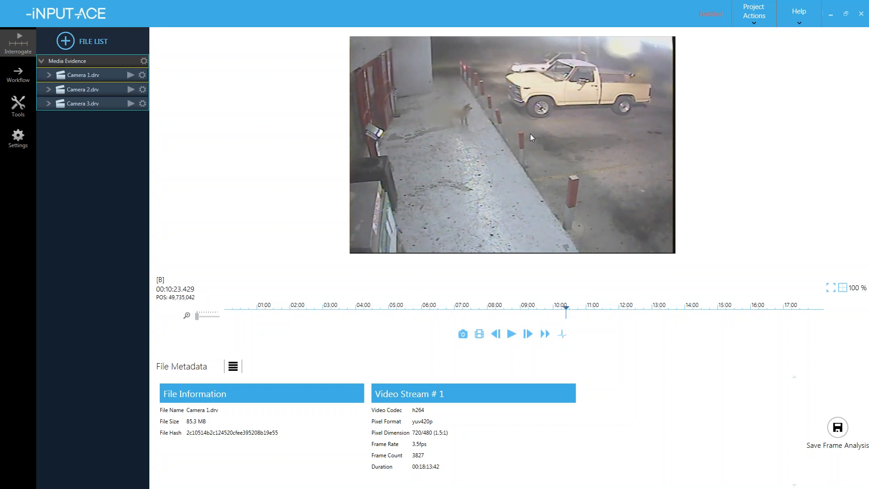
pyautogui.press('Left')
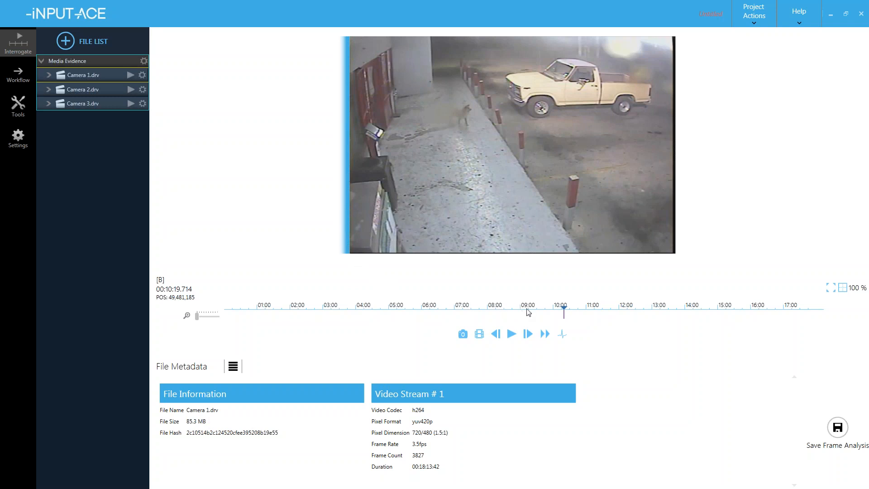
# - Resume Camera 1 from 10:19.714 and step forward as a vehicle pulls in and a person appears
pyautogui.press('space')
pyautogui.click(563, 311)
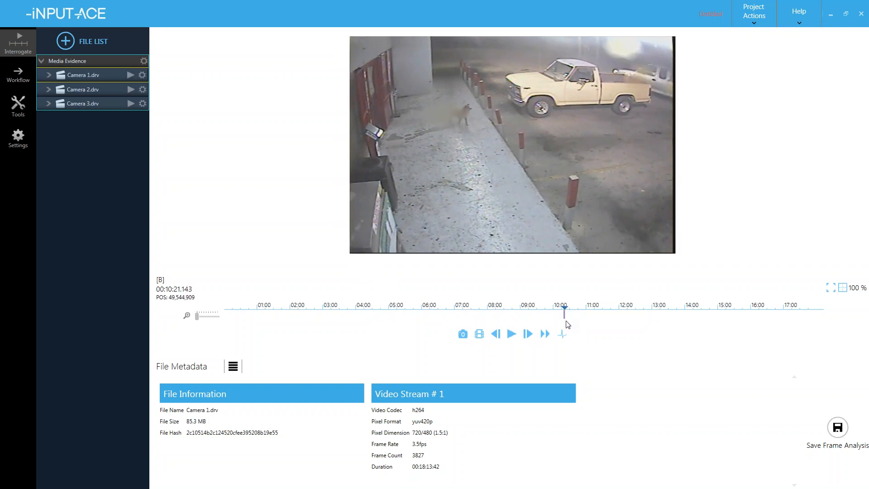
pyautogui.press('Right')
pyautogui.press('Right')
pyautogui.press('Right')
pyautogui.press('Right')
pyautogui.press('Right')
pyautogui.press('Right')
pyautogui.press('Right')
pyautogui.press('Right')
pyautogui.press('Right')
pyautogui.press('Right')
pyautogui.press('Right')
pyautogui.press('Right')
pyautogui.press('Right')
pyautogui.press('Right')
pyautogui.press('Right')
pyautogui.press('Right')
pyautogui.press('Right')
pyautogui.press('Right')
pyautogui.press('Right')
pyautogui.press('Right')
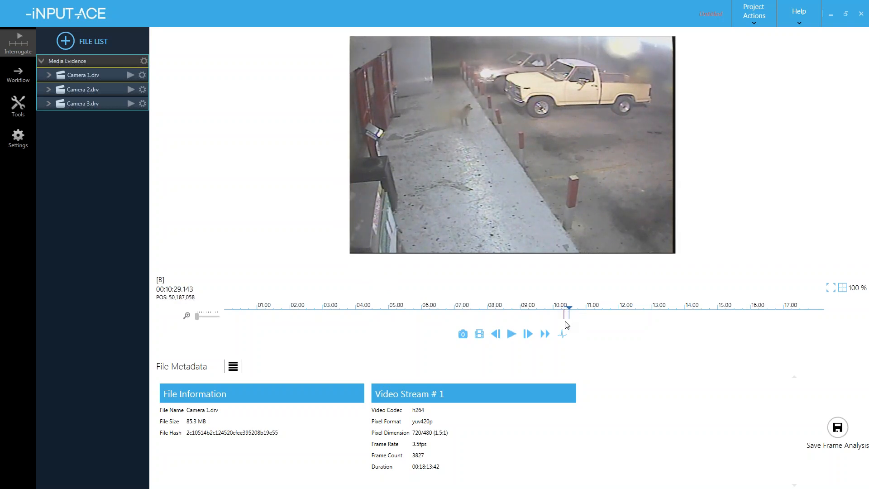
pyautogui.press('Right')
pyautogui.press('Right')
pyautogui.press('Right')
pyautogui.press('Right')
pyautogui.press('Right')
pyautogui.press('Right')
pyautogui.press('Right')
pyautogui.press('Right')
pyautogui.press('Right')
pyautogui.press('Right')
pyautogui.press('Right')
pyautogui.press('Right')
pyautogui.press('Right')
pyautogui.press('Right')
pyautogui.press('Right')
pyautogui.press('Right')
pyautogui.press('Right')
pyautogui.press('Right')
pyautogui.press('Right')
pyautogui.press('Right')
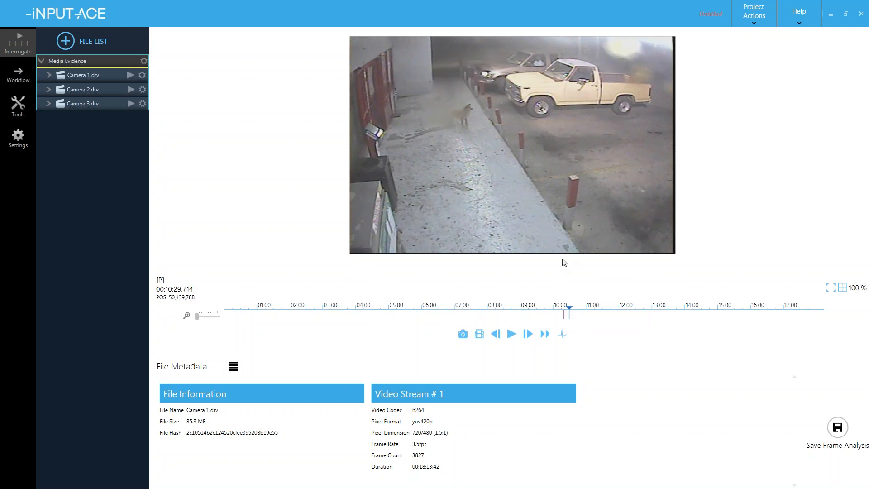
pyautogui.press('Right')
pyautogui.press('Right')
pyautogui.press('Right')
pyautogui.press('Right')
pyautogui.press('Right')
pyautogui.press('Right')
pyautogui.press('Right')
pyautogui.press('Right')
pyautogui.press('Right')
pyautogui.press('Right')
pyautogui.press('Right')
pyautogui.press('Right')
pyautogui.press('Right')
pyautogui.press('Right')
pyautogui.press('Right')
pyautogui.press('Right')
pyautogui.press('Right')
pyautogui.press('Right')
pyautogui.press('Right')
pyautogui.press('Right')
pyautogui.press('Right')
pyautogui.press('Right')
pyautogui.press('Right')
pyautogui.press('Right')
pyautogui.press('Right')
pyautogui.press('Right')
pyautogui.press('Right')
pyautogui.press('Right')
pyautogui.press('Right')
pyautogui.press('Right')
pyautogui.press('Right')
pyautogui.press('Right')
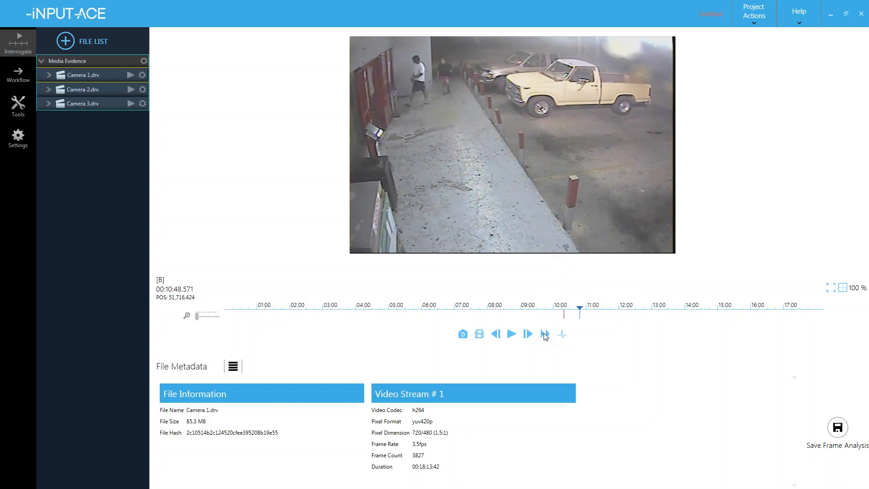
# - Fast-forward to 00:11:27 and mark it as the range's out point
pyautogui.click(545, 335)
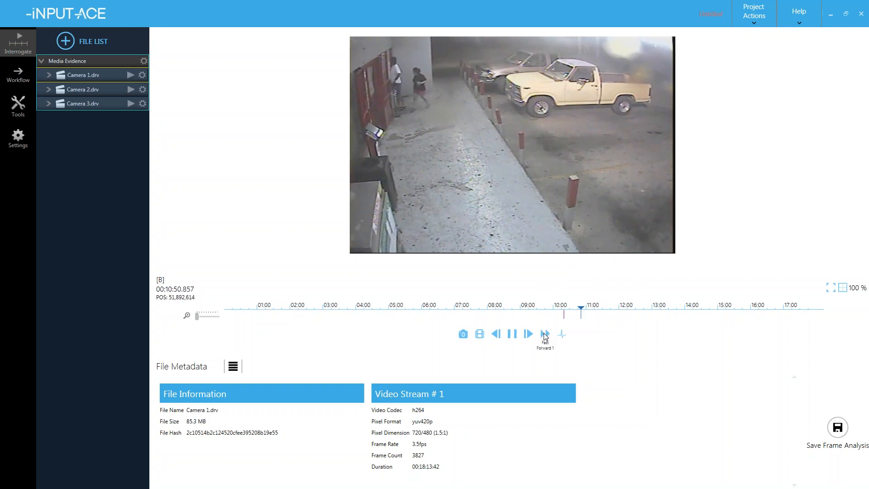
pyautogui.click(545, 337)
pyautogui.click(545, 336)
pyautogui.click(545, 337)
pyautogui.click(545, 335)
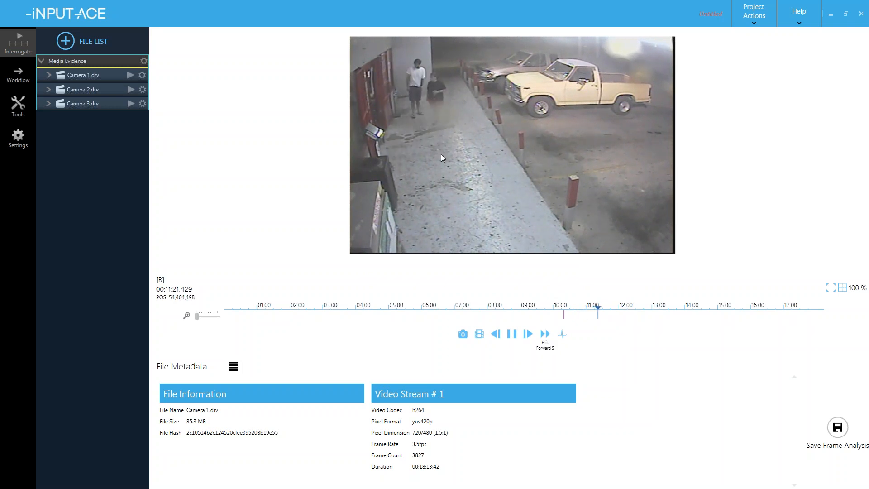
pyautogui.press('space')
pyautogui.press('Left')
pyautogui.press('Left')
pyautogui.press('Left')
pyautogui.press('Left')
pyautogui.press('Left')
pyautogui.press('Left')
pyautogui.press('Left')
pyautogui.press('Left')
pyautogui.press('Left')
pyautogui.press('Left')
pyautogui.press('Left')
pyautogui.press('Left')
pyautogui.press('Left')
pyautogui.press('Left')
pyautogui.press('Left')
pyautogui.press('Left')
pyautogui.press('Left')
pyautogui.press('Left')
pyautogui.press('Left')
pyautogui.press('Left')
pyautogui.press('Right')
pyautogui.press('Right')
pyautogui.press('Right')
pyautogui.press('Right')
pyautogui.press('Right')
pyautogui.press('Right')
pyautogui.press('Right')
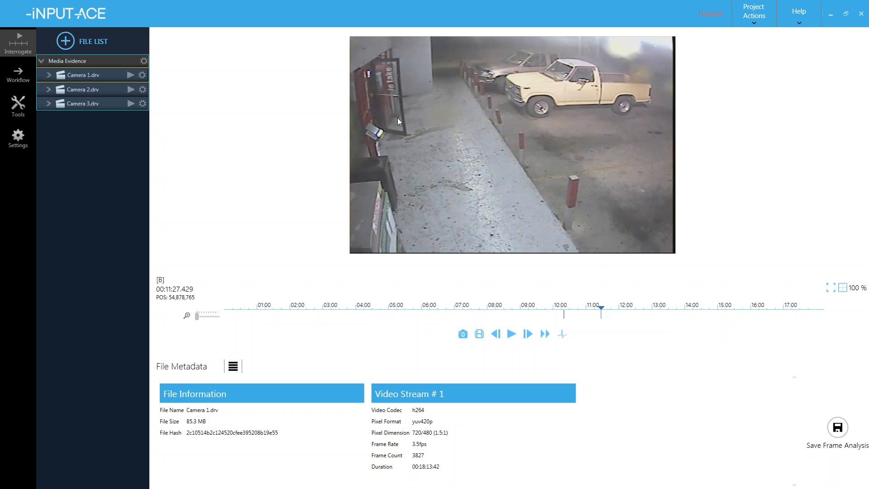
pyautogui.press(']')
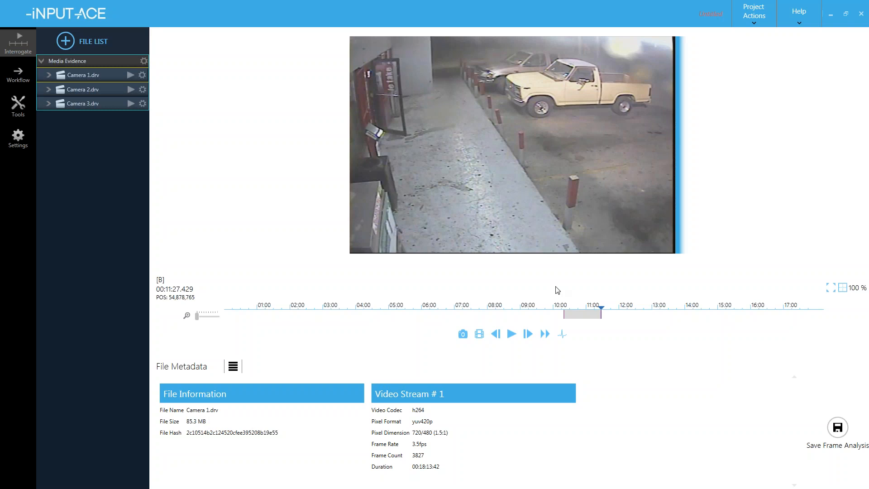
# - Check the 10:19 to 11:27.429 range ends and start a subclip from it
pyautogui.press('Home')
pyautogui.press('End')
pyautogui.press('Home')
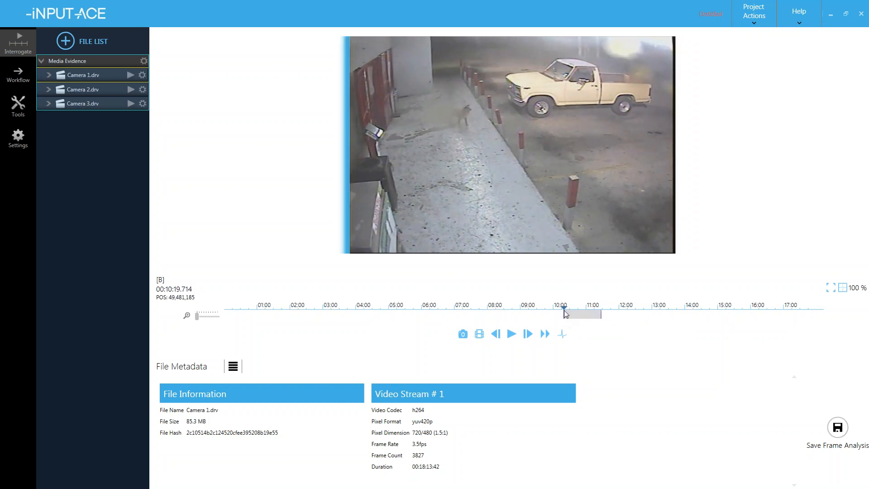
pyautogui.press('End')
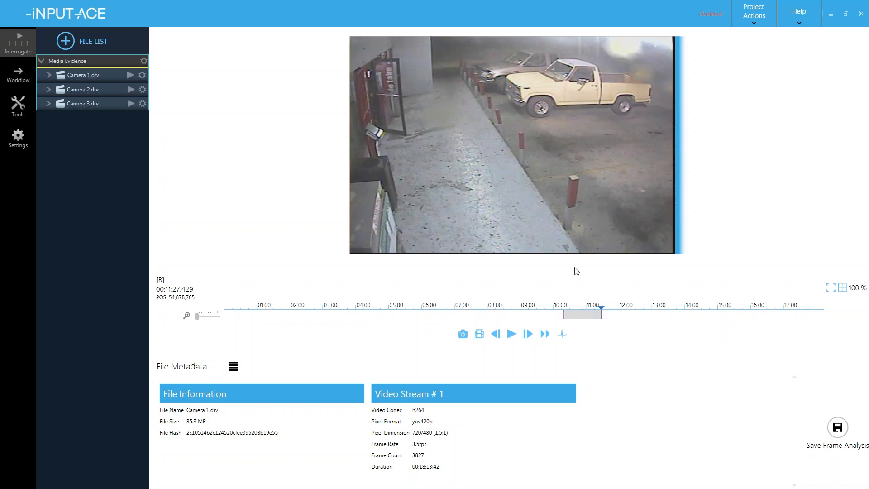
pyautogui.press('s')
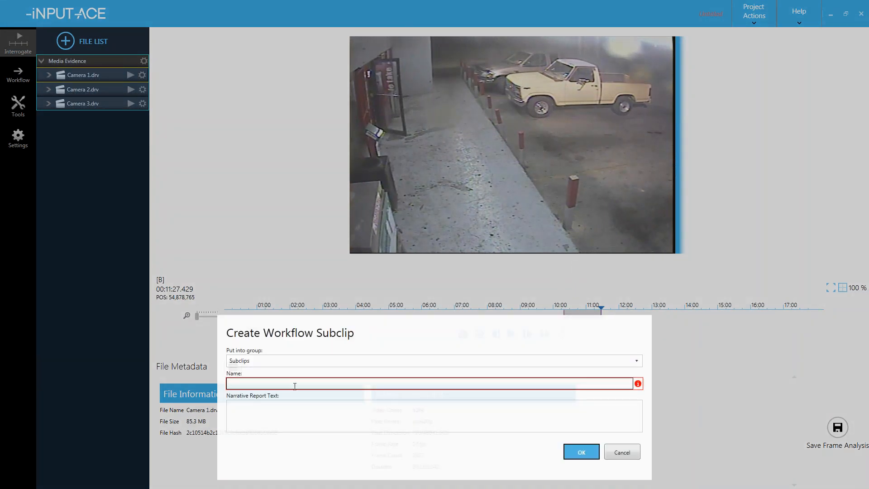
# - Name the subclip 'Suspects enter parking lot', keep the Subclips group, and save it
pyautogui.write('S')
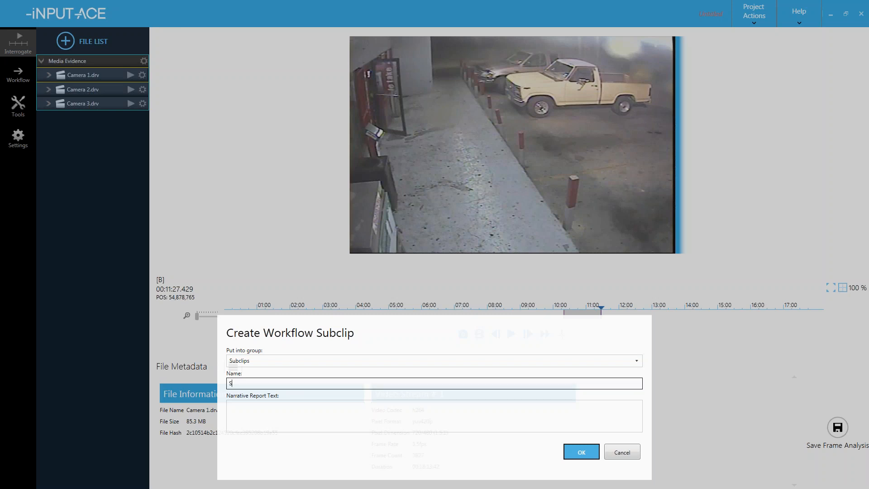
pyautogui.write('uspects enter parking lot')
pyautogui.click(281, 421)
pyautogui.click(277, 421)
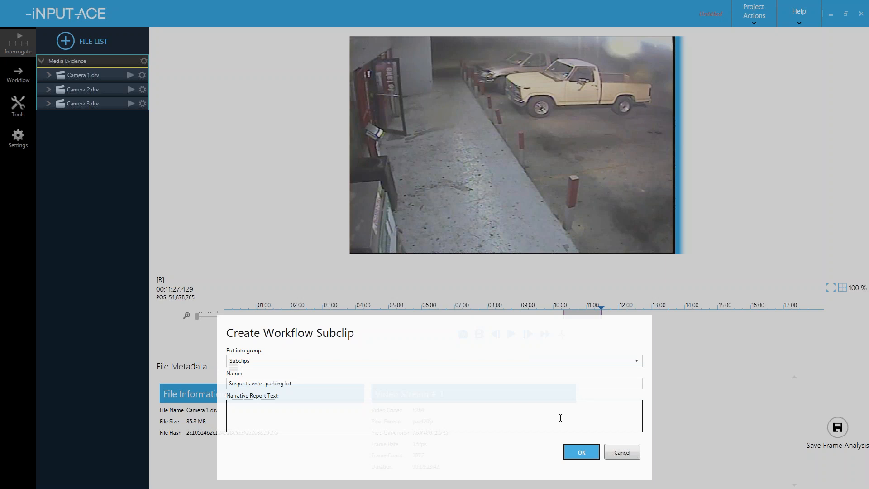
pyautogui.click(576, 453)
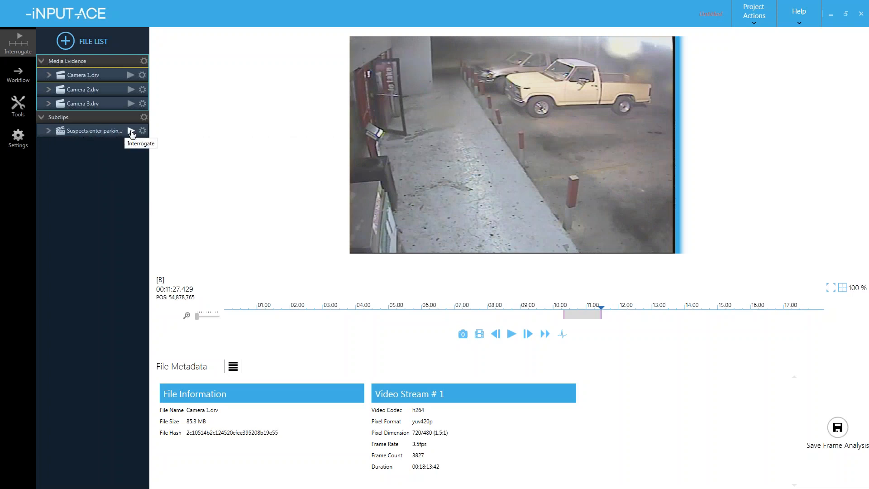
# - Load Camera 2, step to 00:11:32 with the suspects inside the store, and start a subclip
pyautogui.click(131, 89)
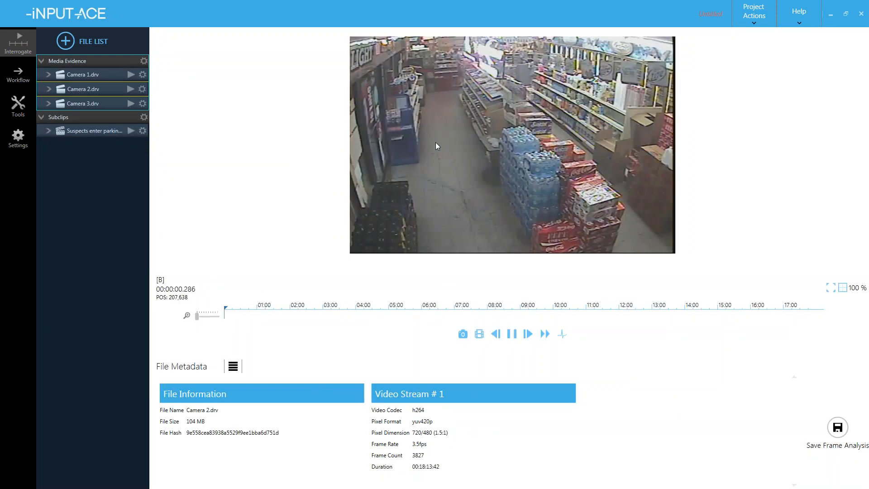
pyautogui.click(591, 312)
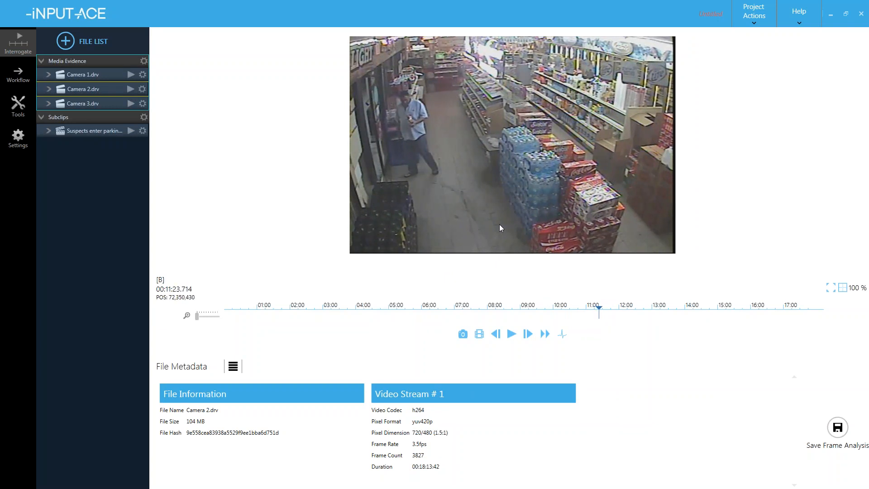
pyautogui.press('Left')
pyautogui.press('Right')
pyautogui.press('Left')
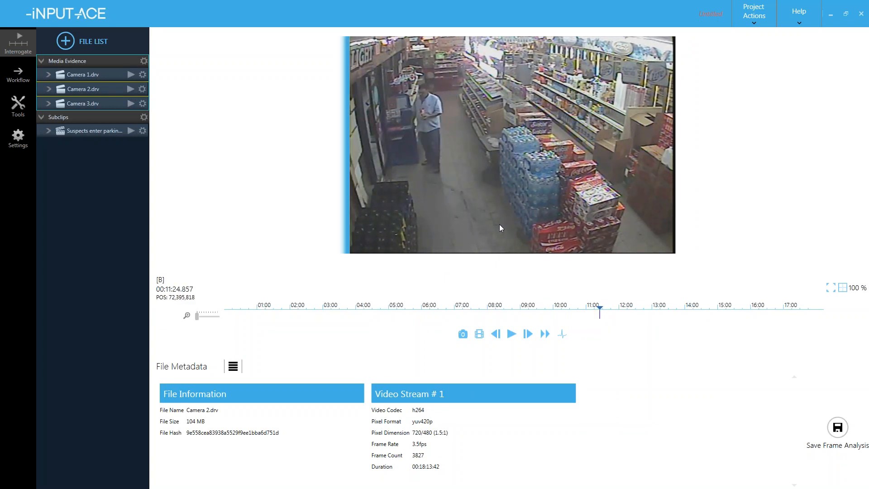
pyautogui.press('Right')
pyautogui.press('Right')
pyautogui.press('Right')
pyautogui.press('Right')
pyautogui.press('Right')
pyautogui.press('Right')
pyautogui.press('Right')
pyautogui.press('Right')
pyautogui.press('Right')
pyautogui.press('Right')
pyautogui.press('Right')
pyautogui.press('Right')
pyautogui.press('Right')
pyautogui.press('Right')
pyautogui.press('Right')
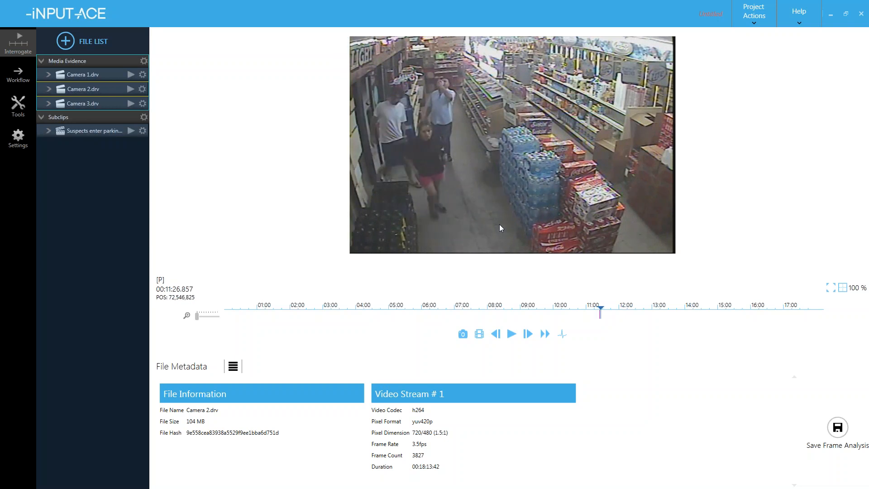
pyautogui.press('Right')
pyautogui.press('Right')
pyautogui.press('Right')
pyautogui.press('Right')
pyautogui.press('Right')
pyautogui.press('Right')
pyautogui.press('Right')
pyautogui.press('Right')
pyautogui.press('Right')
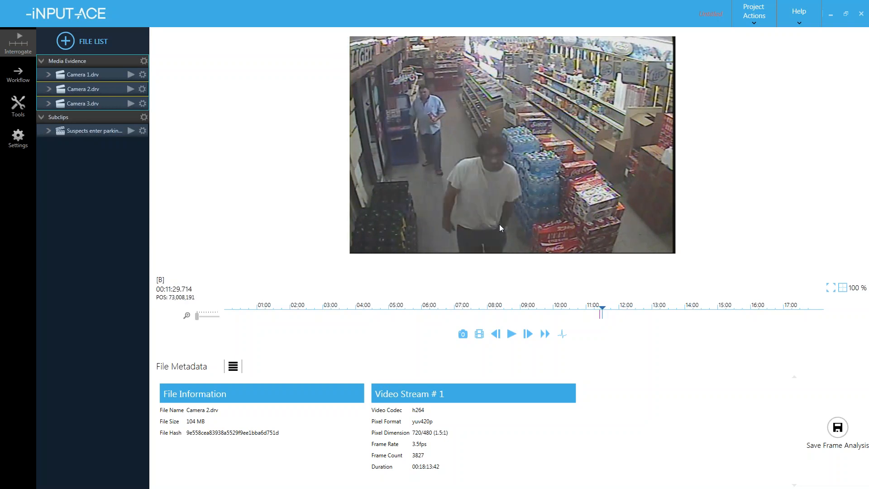
pyautogui.press('Right')
pyautogui.press('Right')
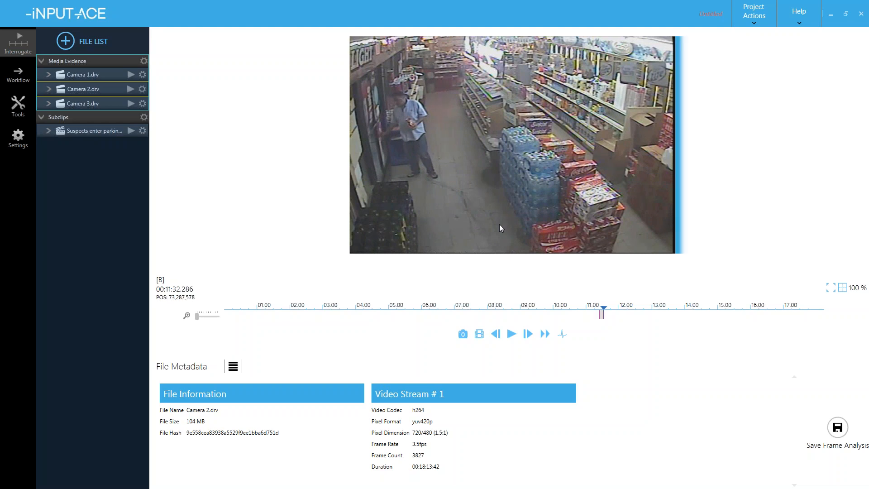
pyautogui.press('s')
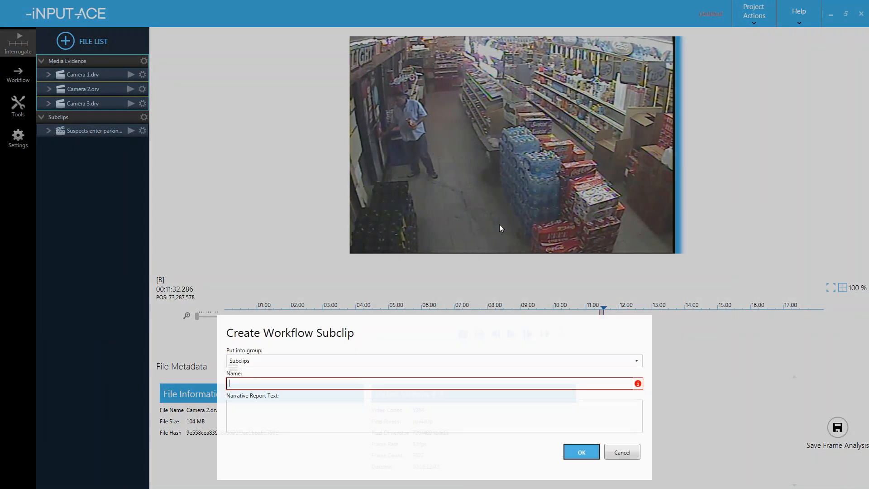
# - Name the subclip 'Suspects in building' and save it into a new group 'Suspect 1'
pyautogui.write('Suspects in b')
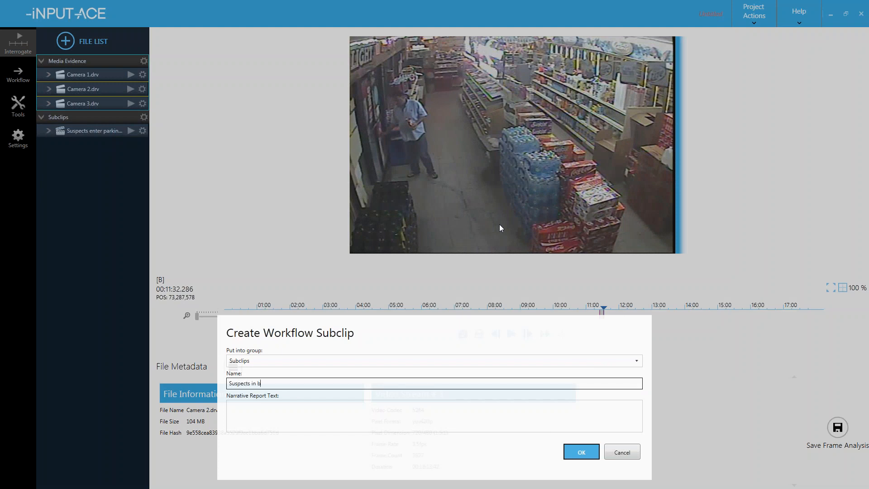
pyautogui.write('uilding')
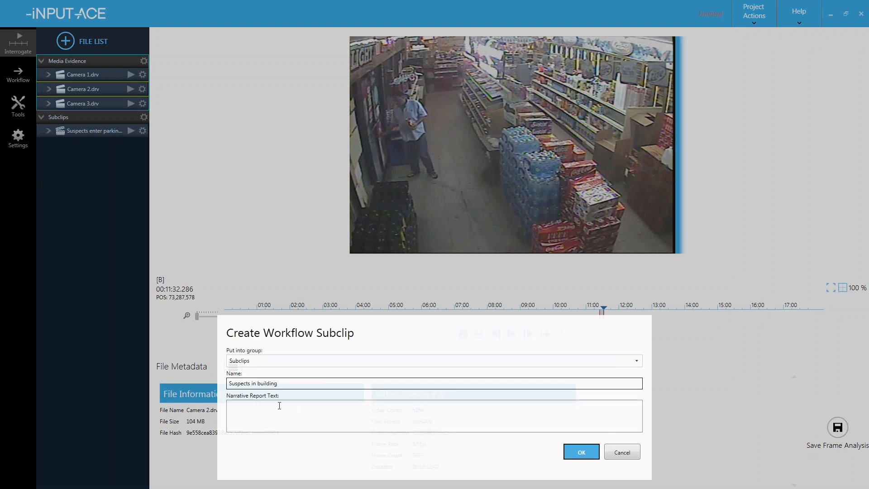
pyautogui.click(256, 361)
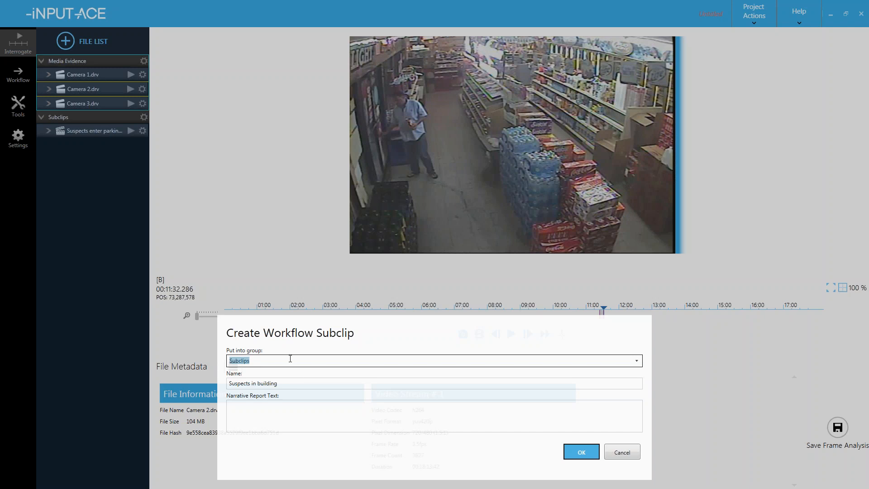
pyautogui.write('Suspecrt 1')
pyautogui.press('Left')
pyautogui.press('Left')
pyautogui.press('Left')
pyautogui.press('BackSpace')
pyautogui.click(575, 451)
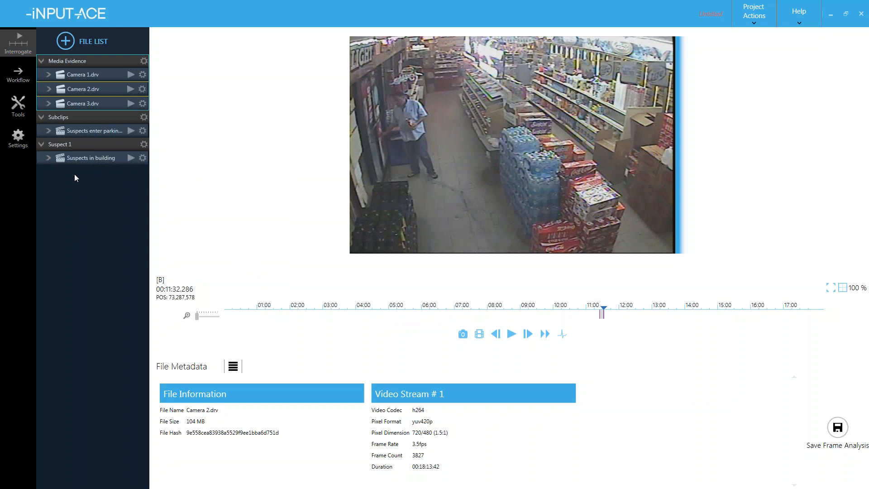
# - Drag 'Suspects in building' into the Subclips group and delete the empty Suspect 1 group
pyautogui.click(75, 162)
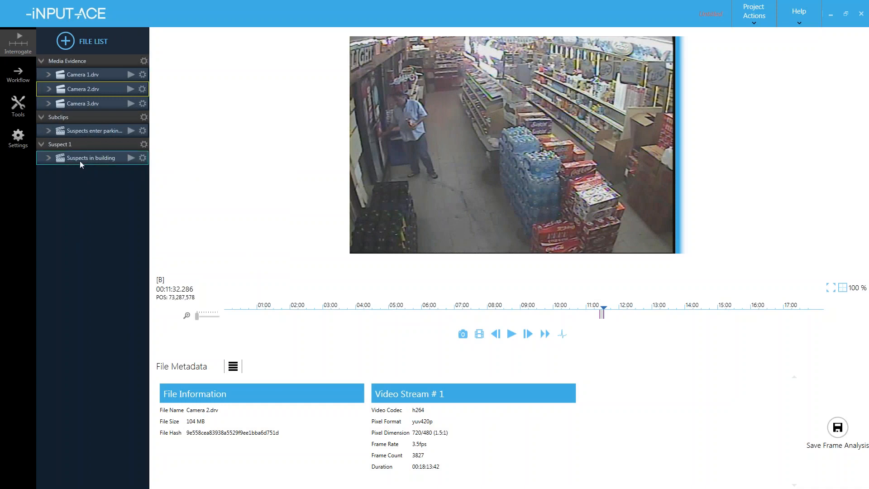
pyautogui.moveTo(81, 136); pyautogui.dragTo(83, 151)
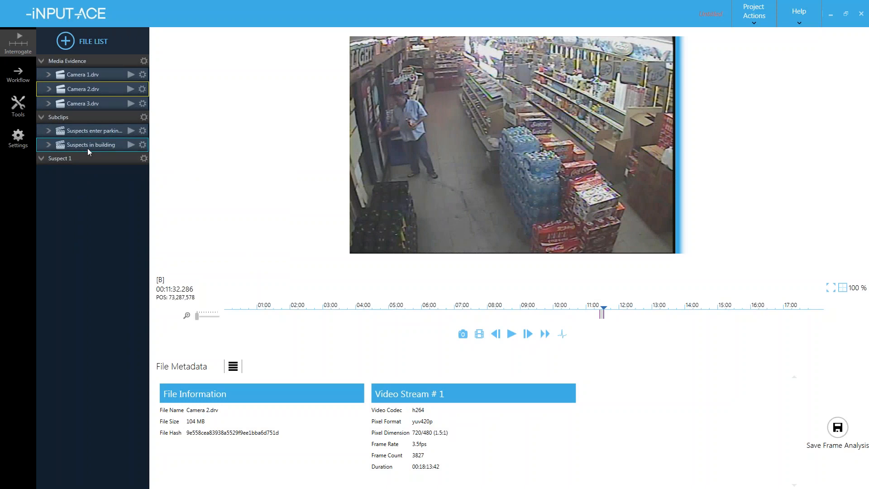
pyautogui.click(73, 156)
pyautogui.press('Delete')
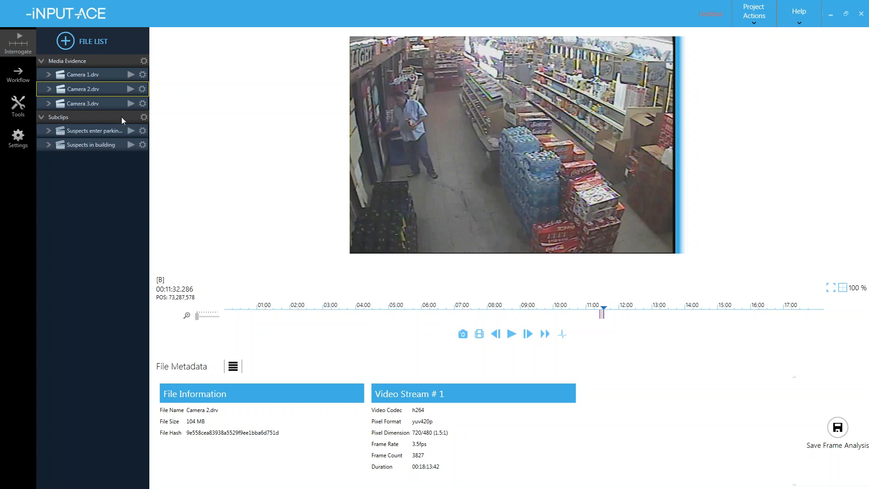
# - Load Camera 3 and step frame by frame from about 00:11:30 to where the fire spreads
pyautogui.click(131, 104)
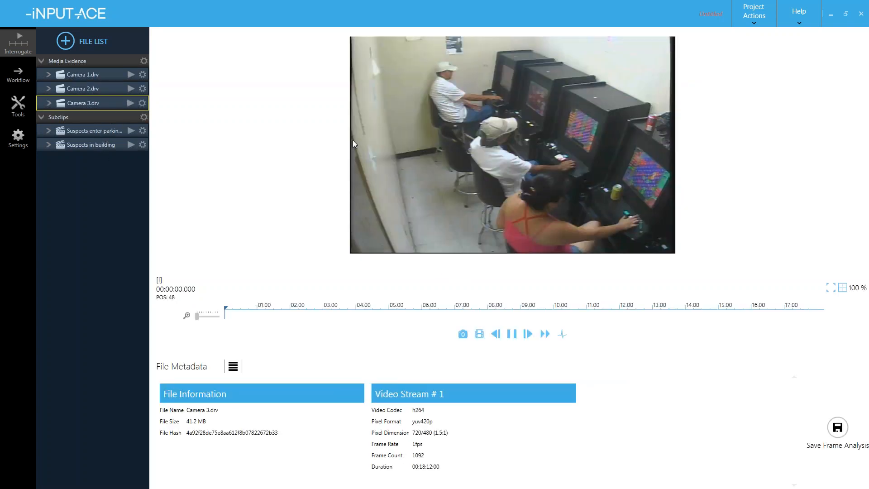
pyautogui.click(584, 312)
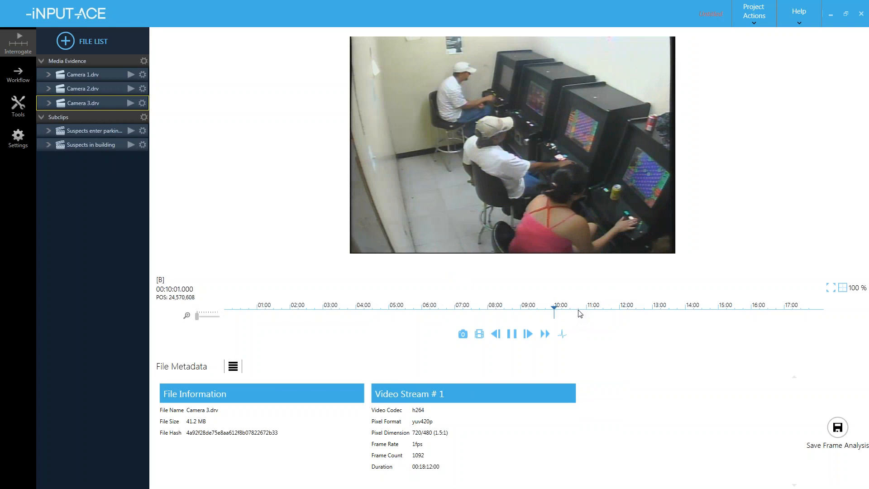
pyautogui.press('space')
pyautogui.press('Right')
pyautogui.press('Right')
pyautogui.press('Right')
pyautogui.press('Right')
pyautogui.press('Right')
pyautogui.press('Right')
pyautogui.press('Right')
pyautogui.press('Right')
pyautogui.press('Right')
pyautogui.press('Right')
pyautogui.press('Right')
pyautogui.press('Right')
pyautogui.press('Right')
pyautogui.press('Right')
pyautogui.press('Right')
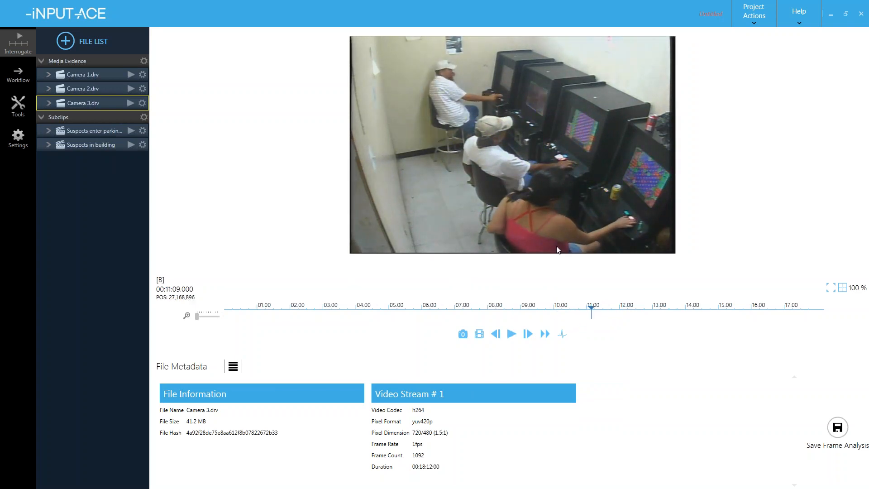
pyautogui.press('Right')
pyautogui.press('Right')
pyautogui.press('Right')
pyautogui.press('Right')
pyautogui.press('Right')
pyautogui.press('Right')
pyautogui.press('Right')
pyautogui.press('Right')
pyautogui.press('Right')
pyautogui.press('Right')
pyautogui.press('Right')
pyautogui.press('Right')
pyautogui.press('Right')
pyautogui.press('Right')
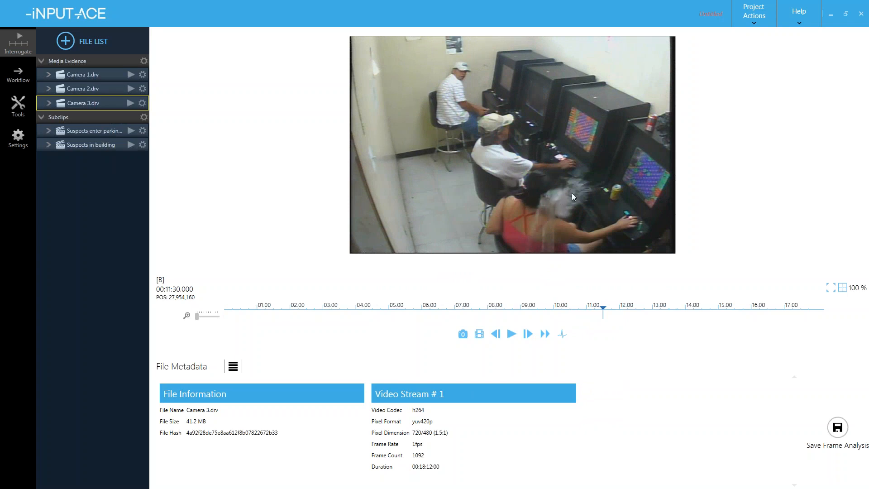
pyautogui.press('Left')
pyautogui.press('Left')
pyautogui.press('Left')
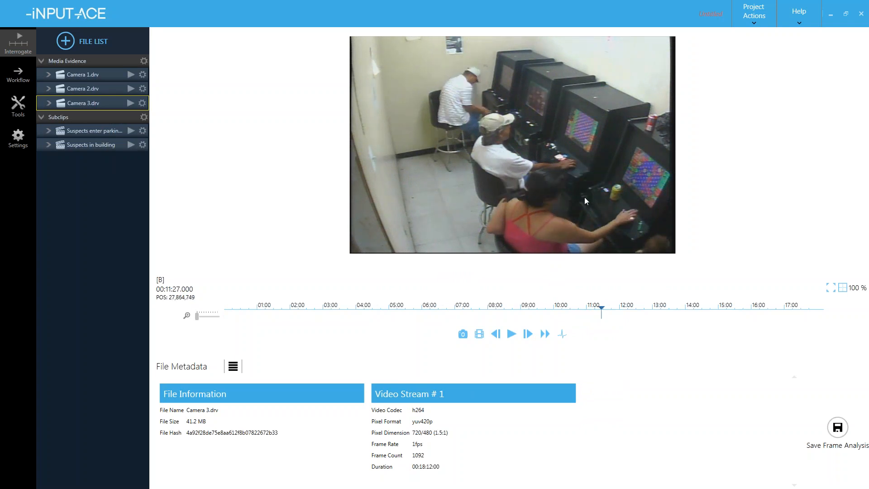
pyautogui.press('Right')
pyautogui.press('Right')
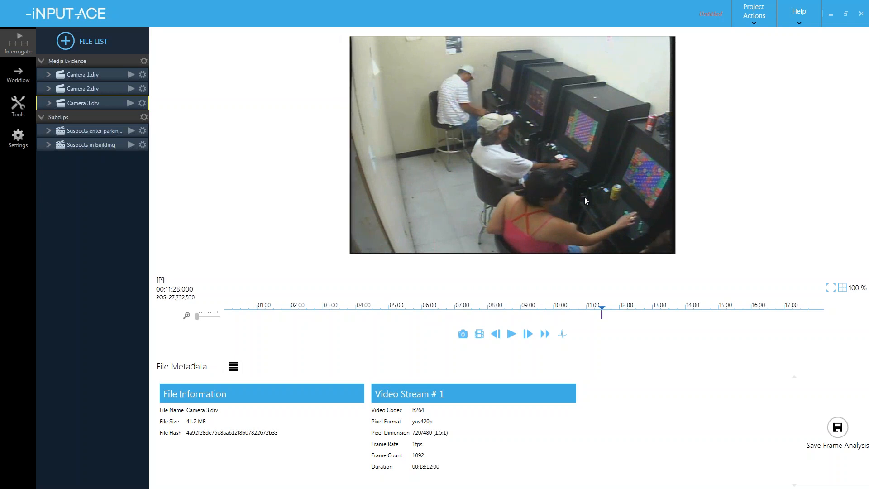
pyautogui.press('Right')
pyautogui.press('Right')
pyautogui.press('Right')
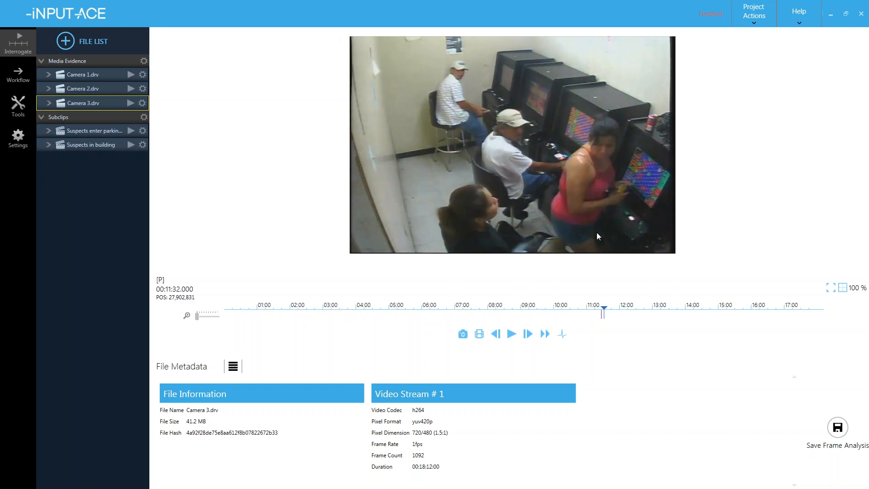
pyautogui.press('Right')
pyautogui.press('Right')
pyautogui.press('Right')
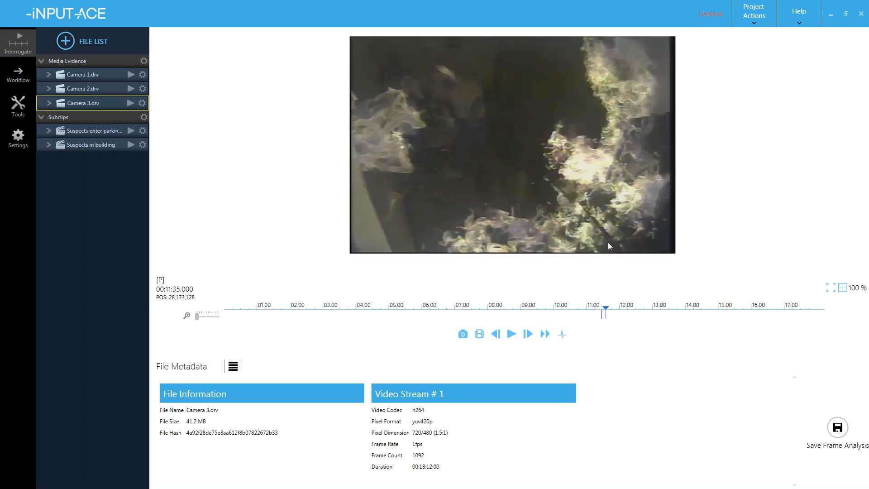
pyautogui.press('Right')
pyautogui.press('Right')
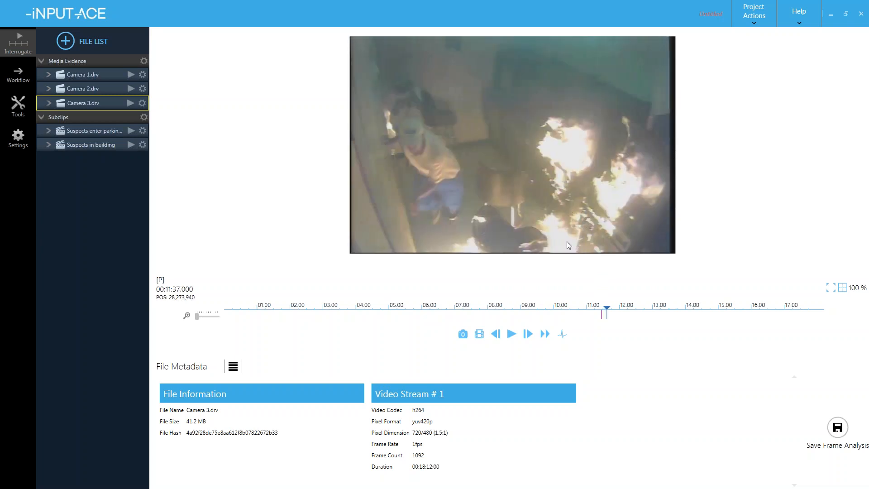
pyautogui.press('Right')
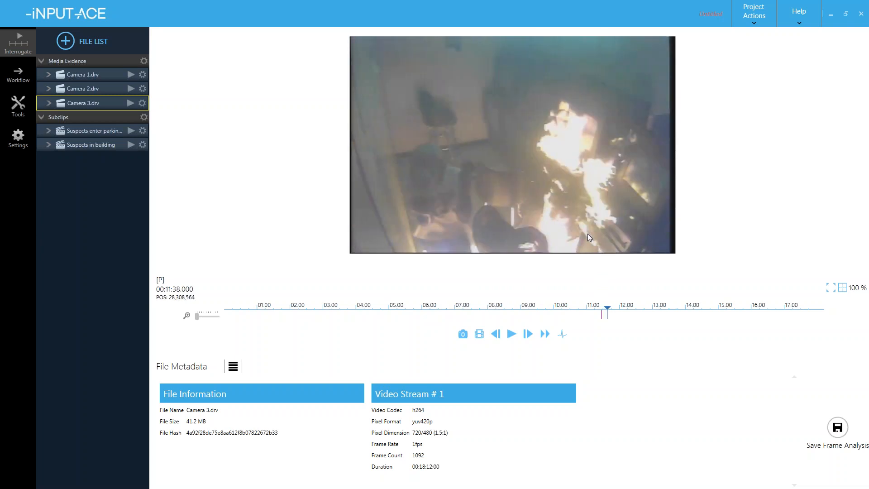
# - Set the out point and save the Camera 3 subclip as 'Moment of arson'
pyautogui.write('os')
pyautogui.press('BackSpace')
pyautogui.write('Mo')
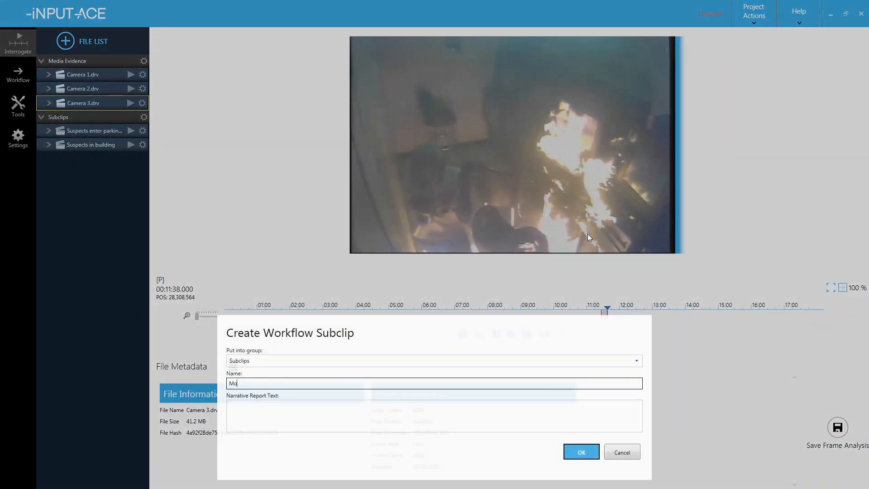
pyautogui.write('ment of arson')
pyautogui.press('Return')
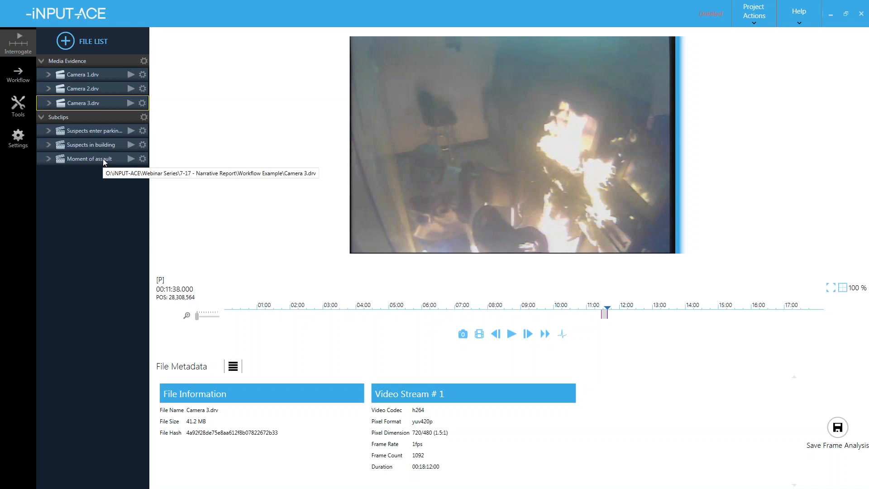
# - Cue Camera 2 from the 11:32 marker and set the out point near 11:53
pyautogui.click(130, 90)
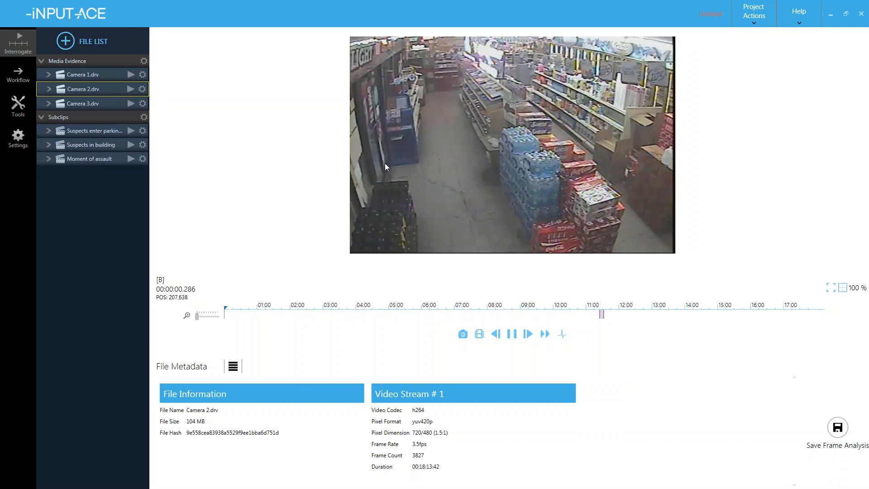
pyautogui.press('space')
pyautogui.click(605, 316)
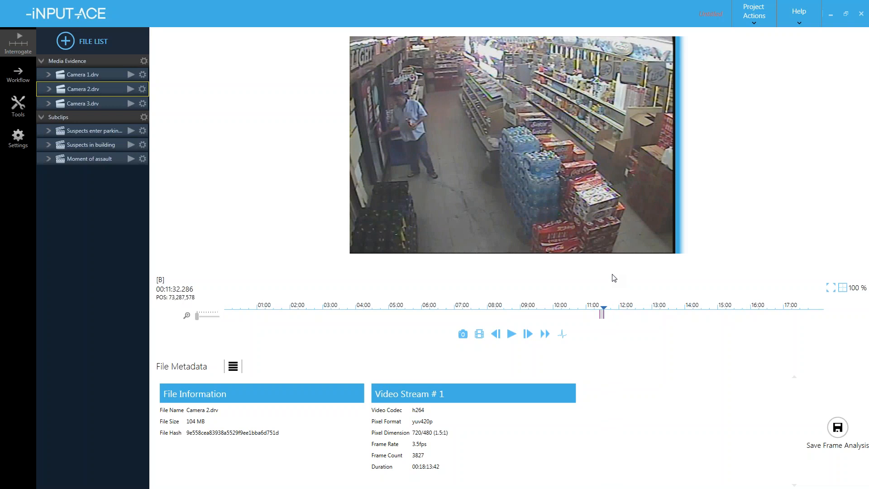
pyautogui.press('Right')
pyautogui.press('Right')
pyautogui.press('Right')
pyautogui.press('Right')
pyautogui.press('Right')
pyautogui.press('Right')
pyautogui.press('Right')
pyautogui.press('Right')
pyautogui.press('Right')
pyautogui.press('Right')
pyautogui.press('Right')
pyautogui.press('Right')
pyautogui.press('Right')
pyautogui.press('Right')
pyautogui.press('Right')
pyautogui.press('Right')
pyautogui.press('Right')
pyautogui.press('Right')
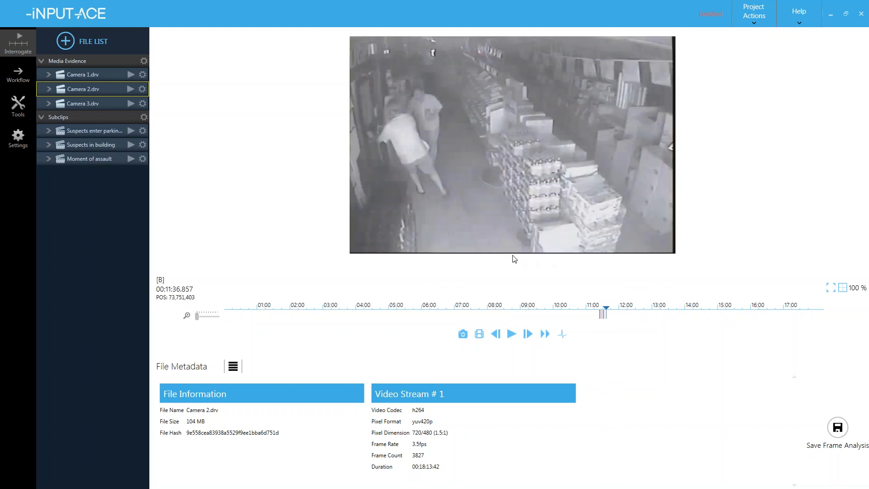
pyautogui.press('Left')
pyautogui.press('Left')
pyautogui.press('Left')
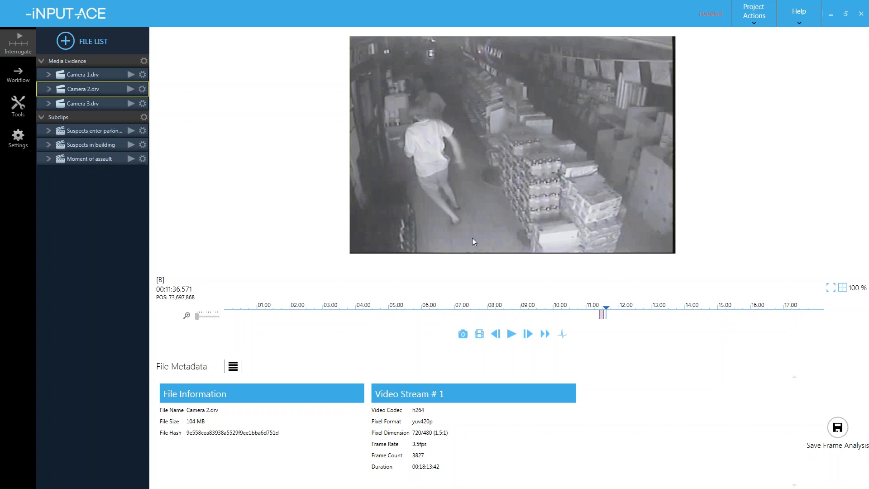
pyautogui.press('Right')
pyautogui.press('Right')
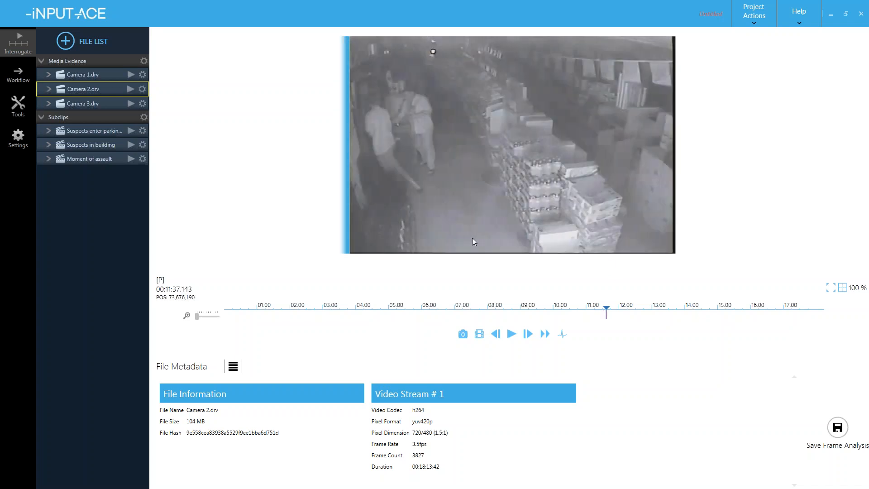
pyautogui.press('Right')
pyautogui.press('Right')
pyautogui.press('Right')
pyautogui.press('Right')
pyautogui.press('Right')
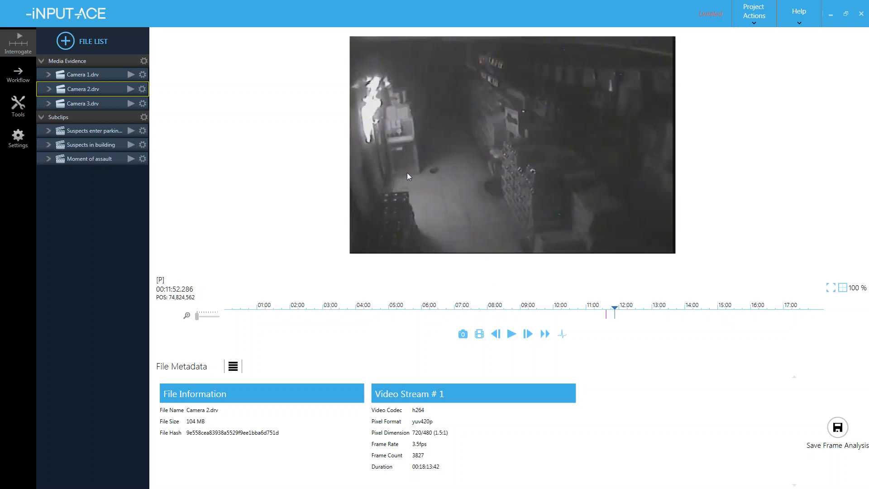
pyautogui.press('o')
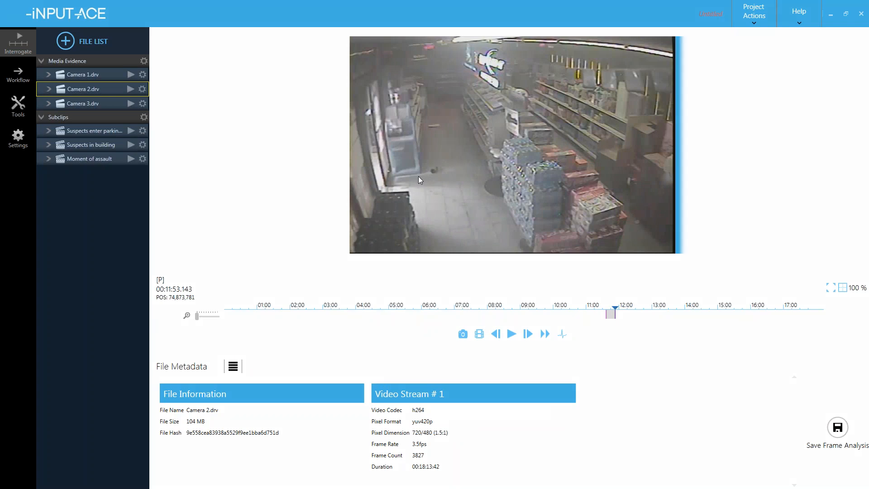
# - Create a subclip from that range named 'Suspect exits building'
pyautogui.press('s')
pyautogui.write('Suspect exits building')
pyautogui.press('Return')
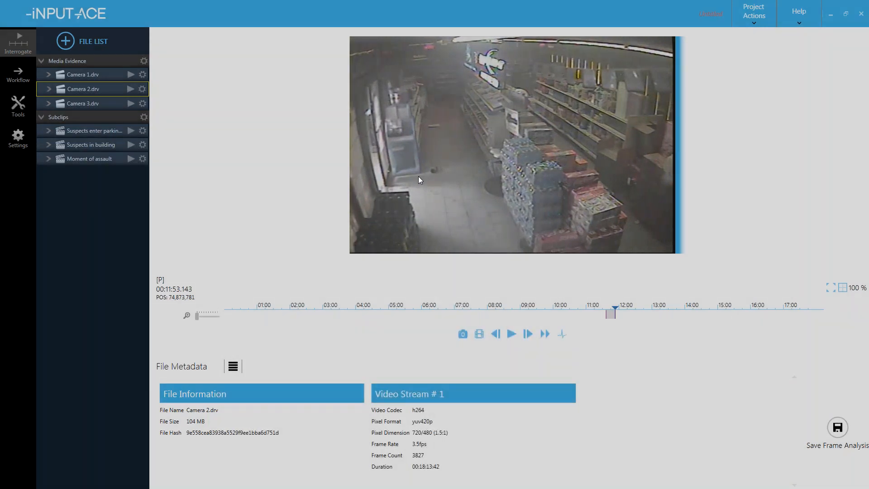
# - Play Camera 1 from the marked range to 00:12:05 and save subclip 'Suspects exit parking lot'
pyautogui.click(131, 75)
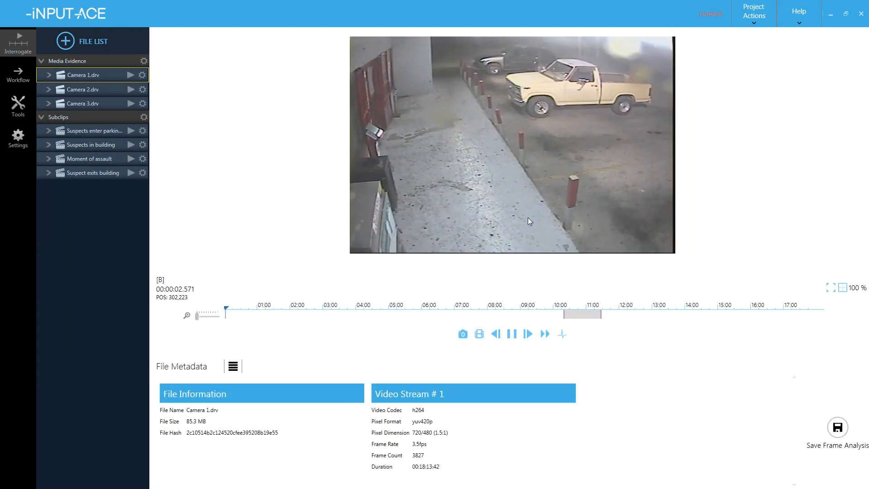
pyautogui.hotkey('shift', 'o')
pyautogui.press('Right')
pyautogui.press('space')
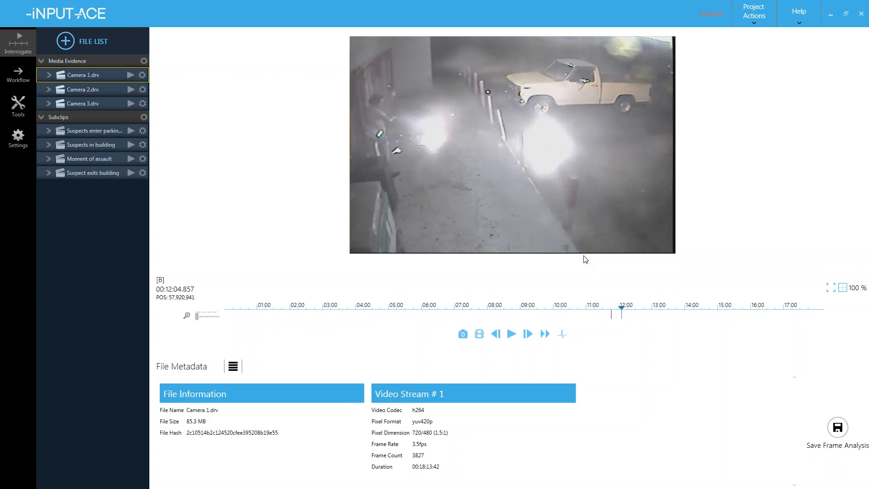
pyautogui.press('o')
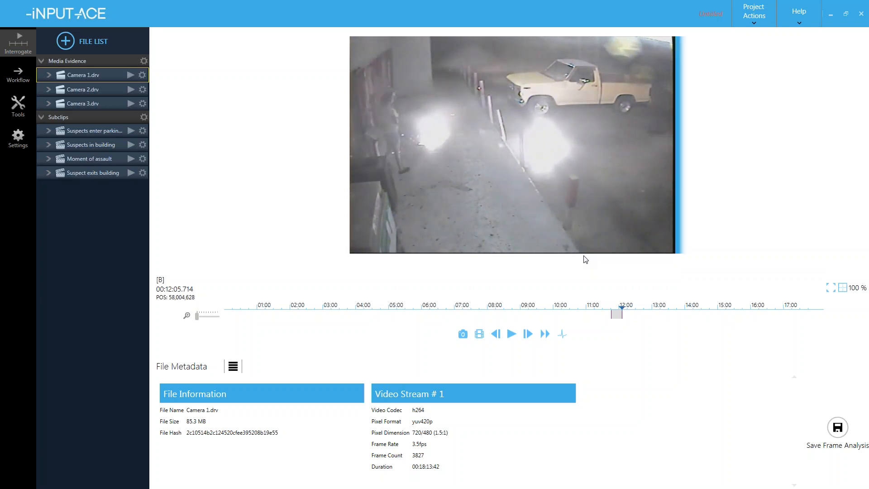
pyautogui.press('s')
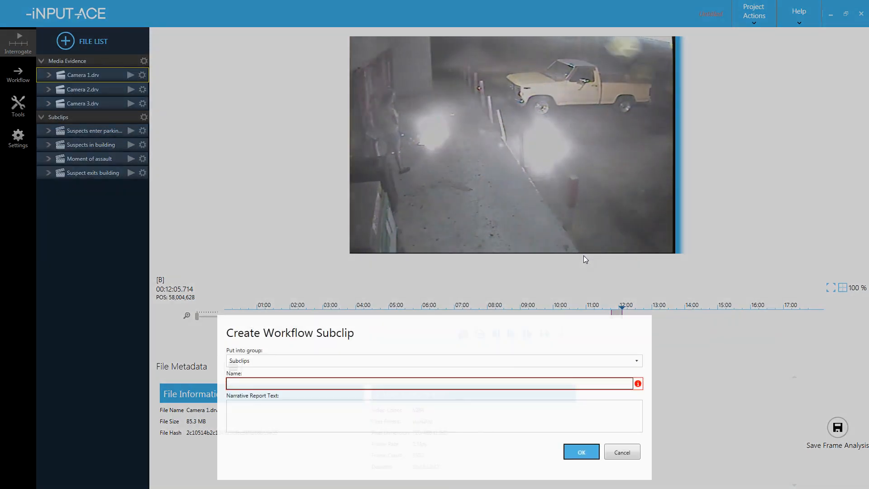
pyautogui.write('Suspe')
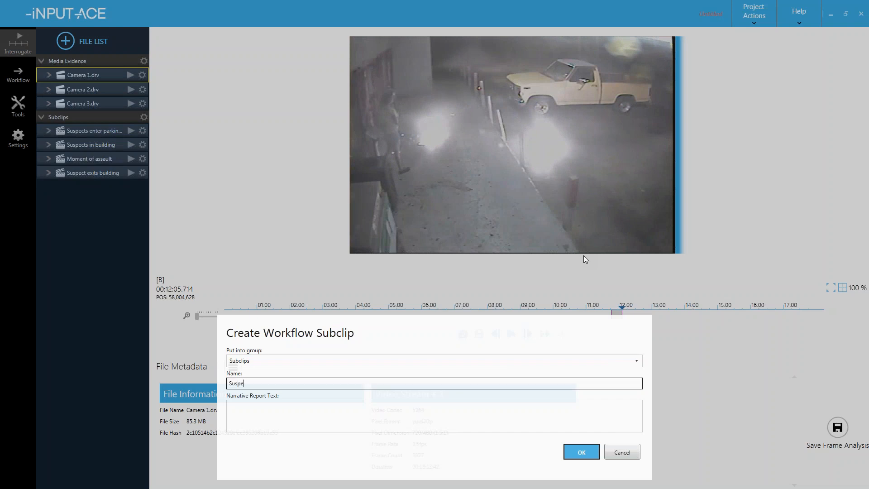
pyautogui.write('cts exit parking lot')
pyautogui.press('Return')
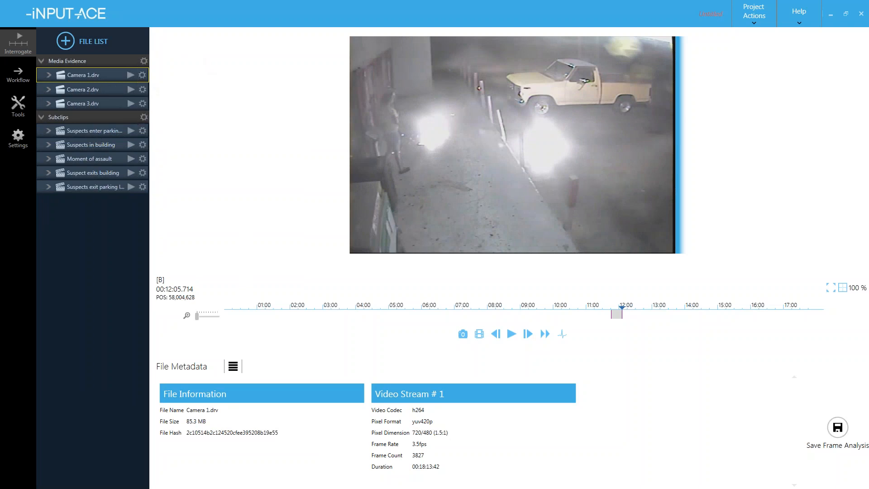
# - Load Camera 2, scrub the timeline to about 11:09, and zoom into the video
pyautogui.click(131, 89)
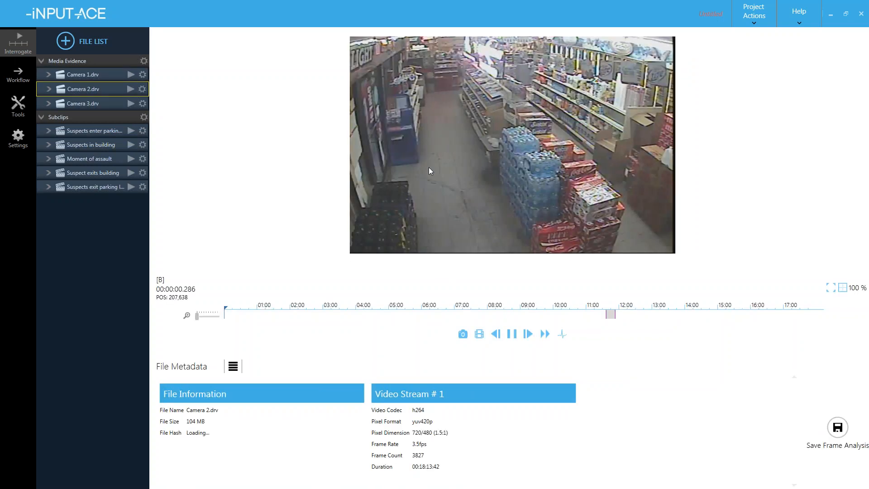
pyautogui.click(565, 311)
pyautogui.moveTo(567, 314); pyautogui.dragTo(595, 313)
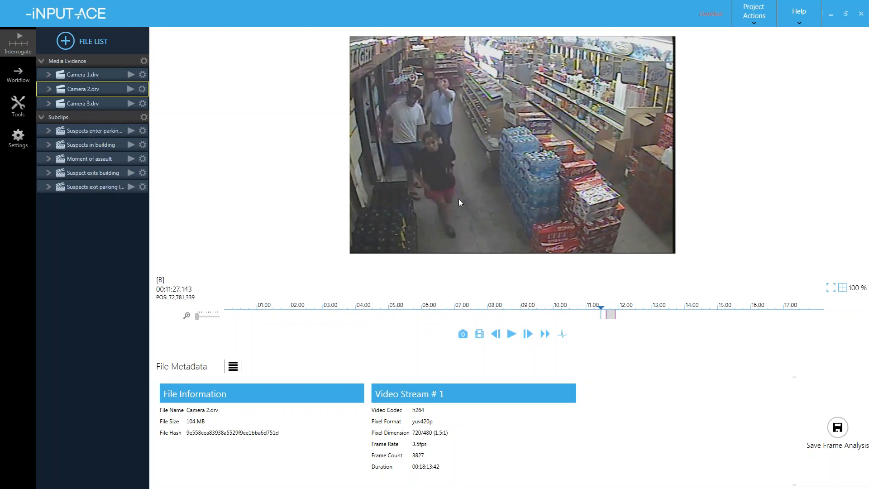
pyautogui.scroll(3, 458, 200)
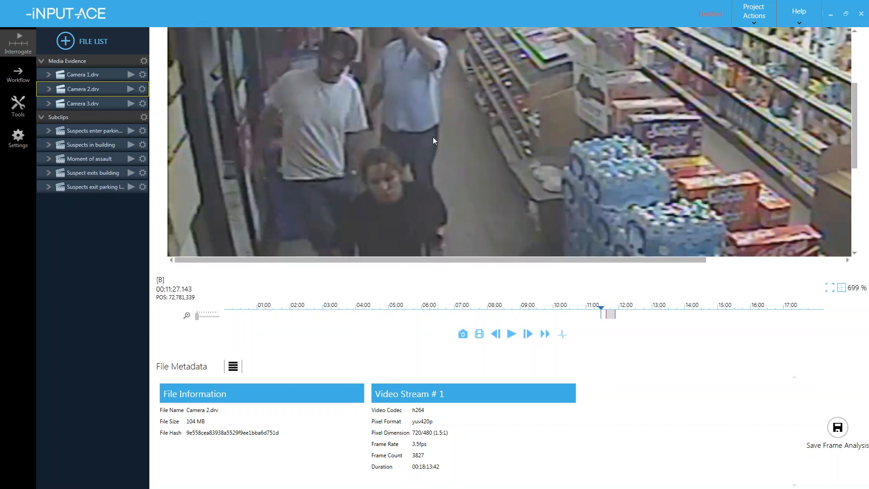
pyautogui.scroll(3, 418, 172)
# - Settle on the 00:11:27.143 frame of the suspect entering, then zoom back to 100%
pyautogui.press('Right')
pyautogui.press('Right')
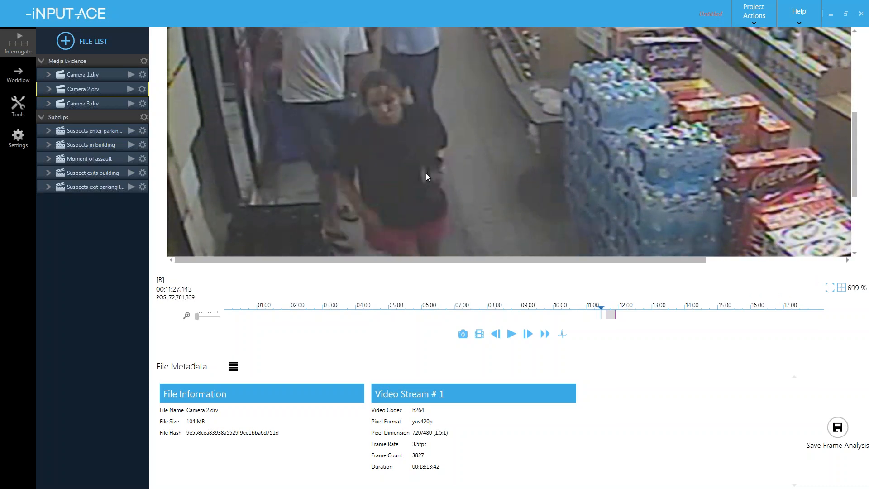
pyautogui.press('Right')
pyautogui.press('Left')
pyautogui.moveTo(443, 195); pyautogui.dragTo(465, 134)
pyautogui.press('Right')
pyautogui.press('Right')
pyautogui.press('Right')
pyautogui.press('Left')
pyautogui.press('Left')
pyautogui.moveTo(468, 172); pyautogui.dragTo(469, 189)
pyautogui.press('Left')
pyautogui.moveTo(457, 154); pyautogui.dragTo(461, 201)
pyautogui.press('Right')
pyautogui.press('Left')
pyautogui.press('Right')
pyautogui.press('Left')
pyautogui.scroll(-5, 422, 111)
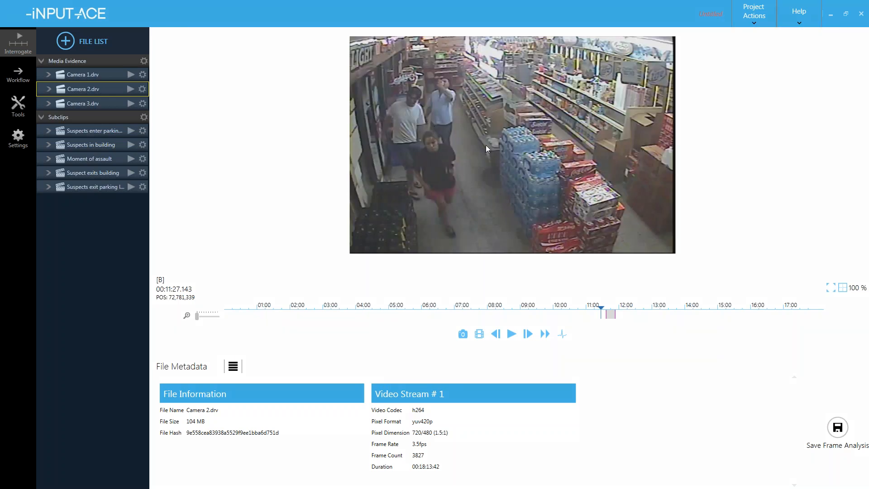
# - Mark the frame as 'Best image of suspect', noting she enters carrying an object in her left hand
pyautogui.press('m')
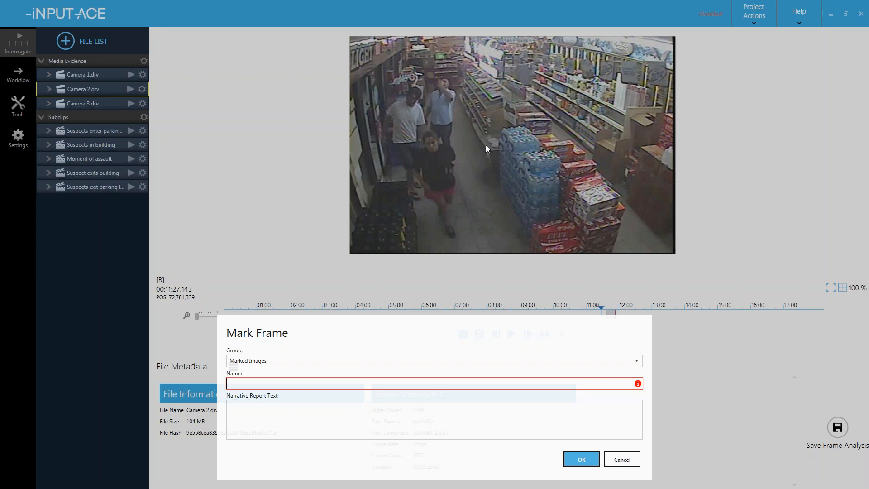
pyautogui.write('Best')
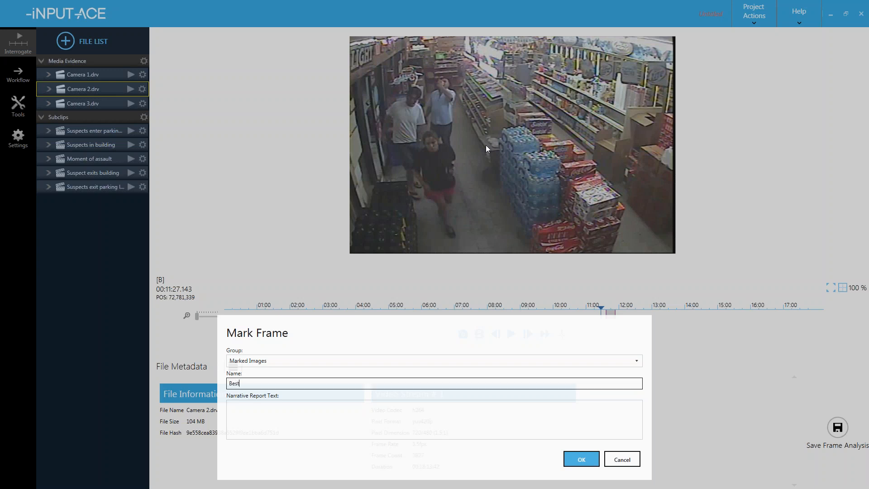
pyautogui.write(' image of suspect')
pyautogui.press('Tab')
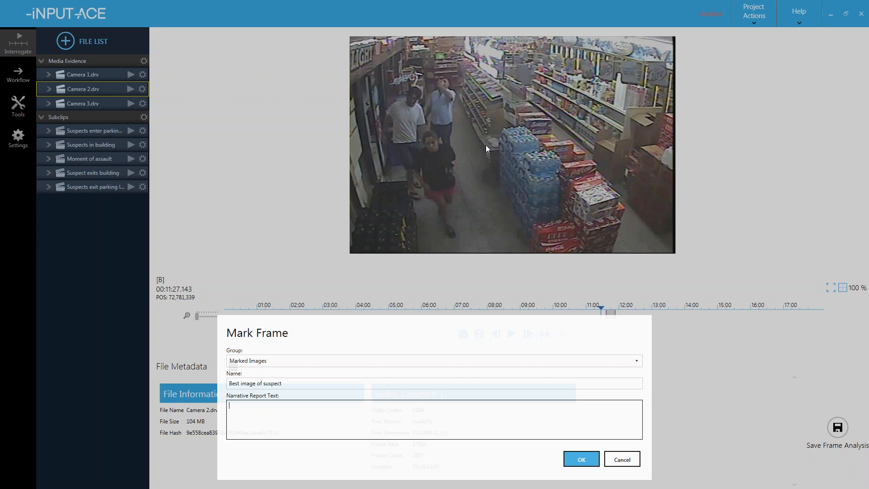
pyautogui.write('amera 2, at 11:27.143 (running time)')
pyautogui.write('- Primary suspect enters building carrying object in her left hand.')
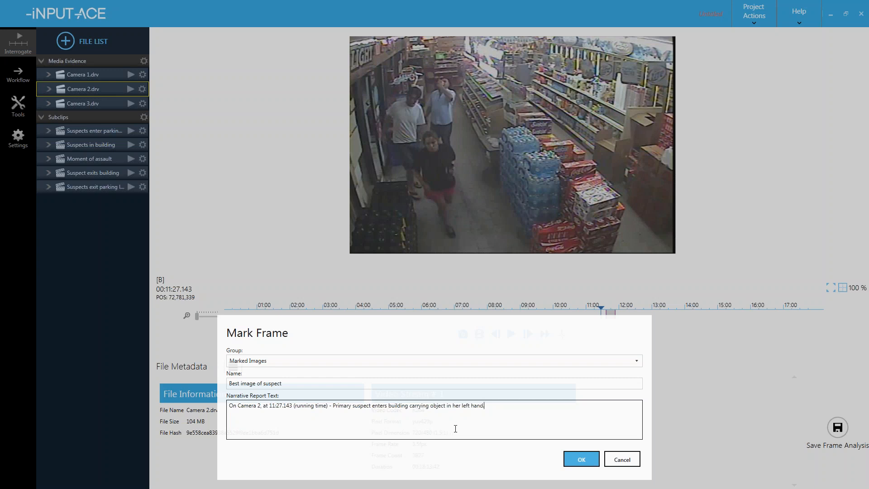
pyautogui.click(579, 459)
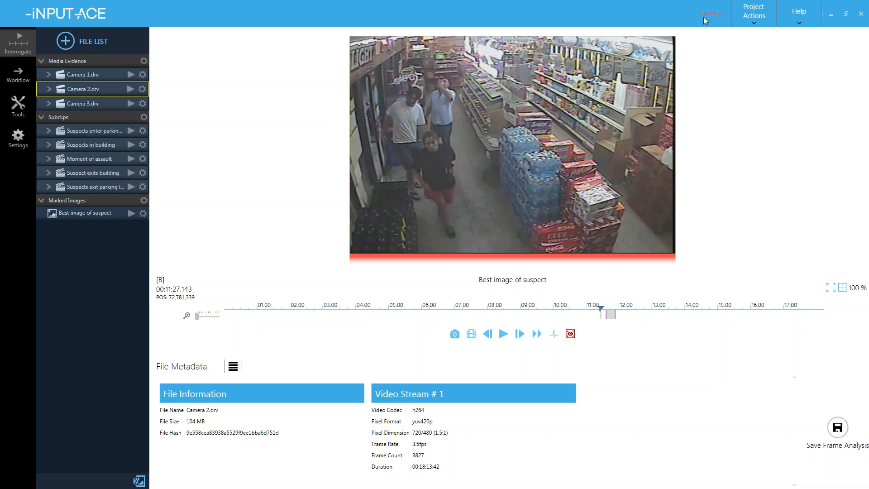
# - Save the project as 'assault' from Project Actions, then close the menu again
pyautogui.click(748, 15)
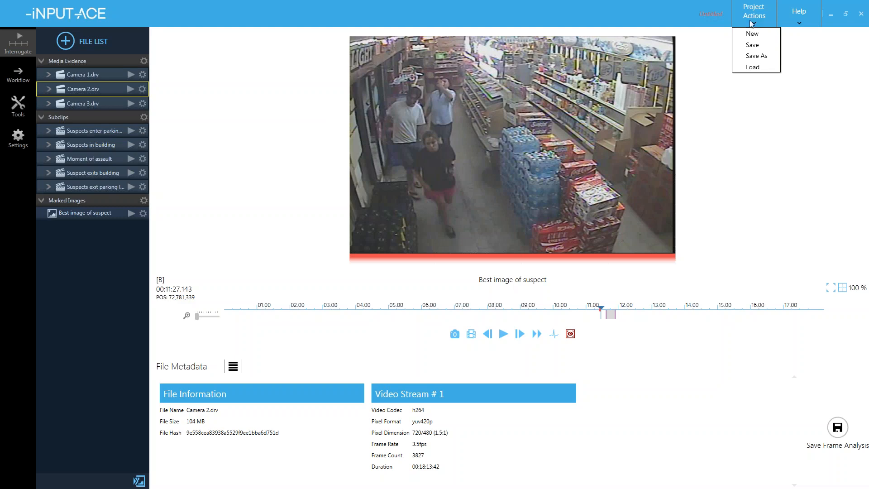
pyautogui.click(757, 45)
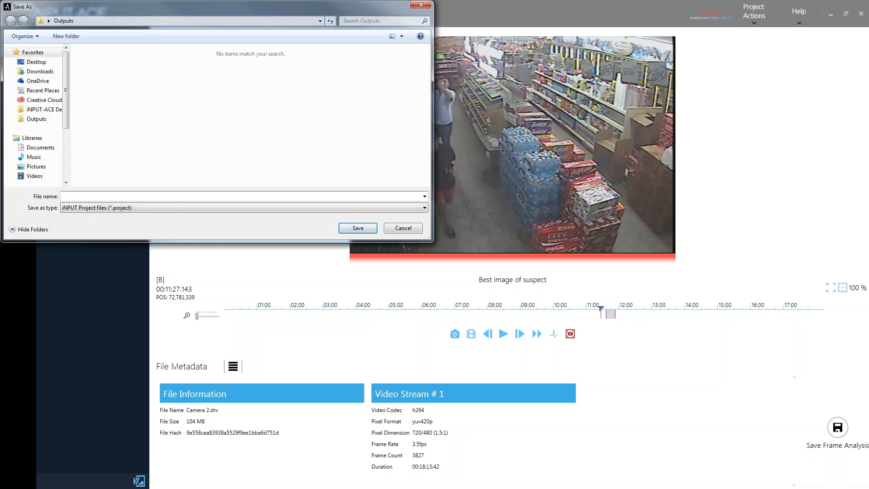
pyautogui.write('assault')
pyautogui.press('Return')
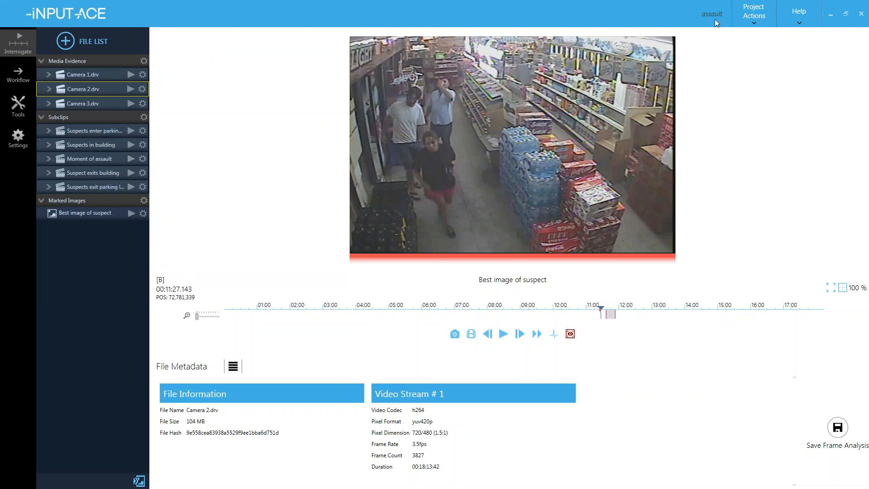
pyautogui.click(745, 12)
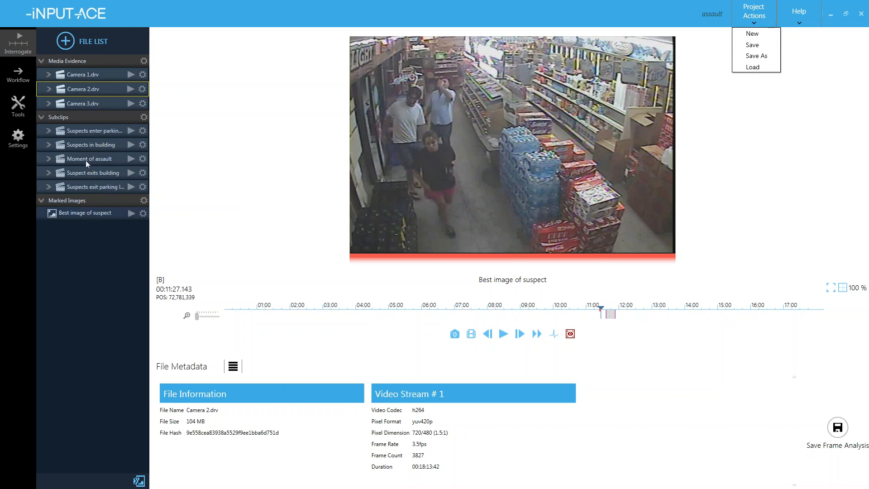
pyautogui.click(97, 248)
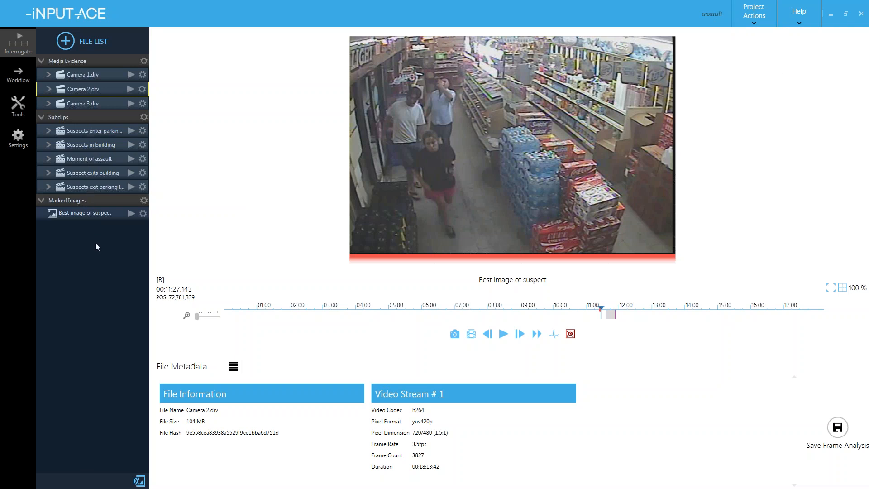
# - Start a new Narrative Report from Tools and add a blank line at the top
pyautogui.click(18, 112)
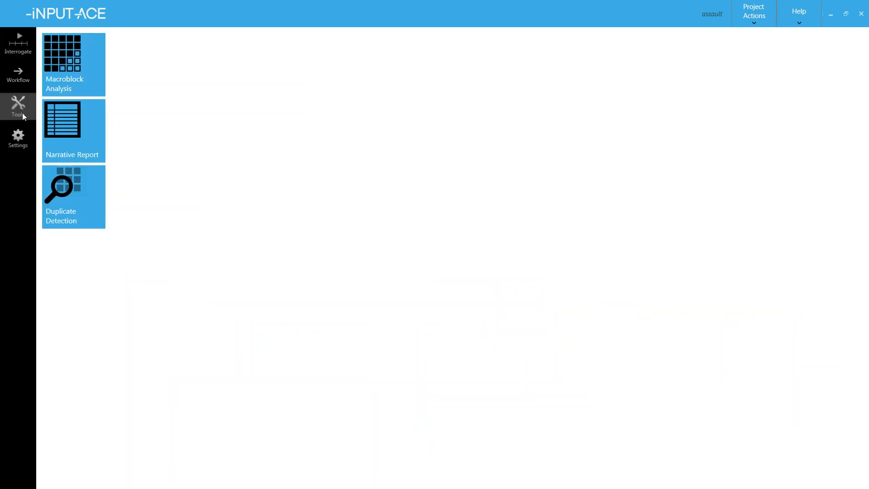
pyautogui.click(73, 129)
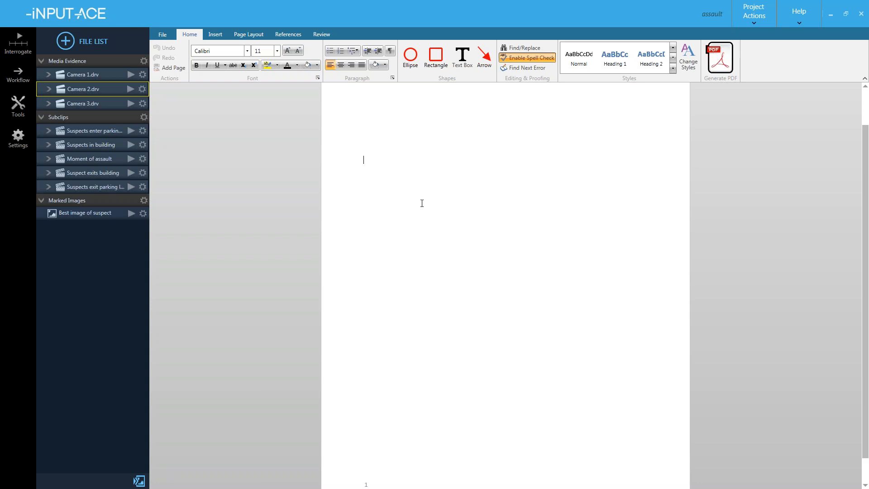
pyautogui.press('Return')
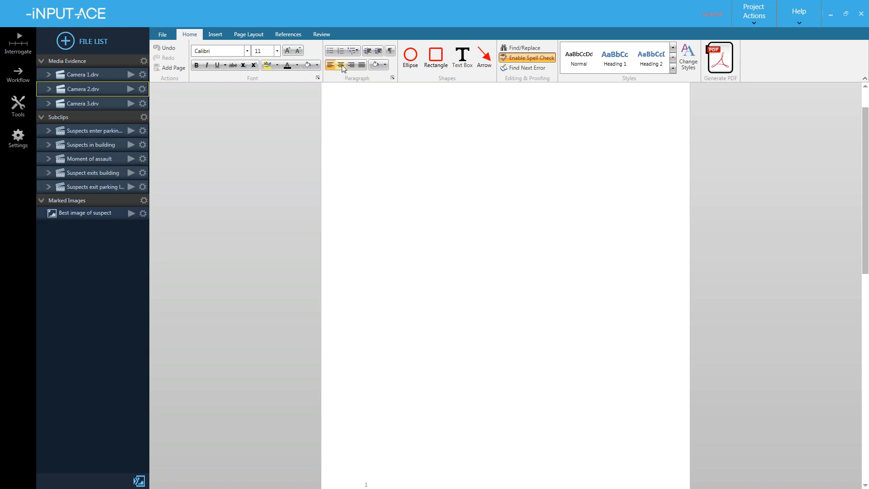
# - Set the font size to 28 and type the title line 'Report Tile'
pyautogui.click(277, 51)
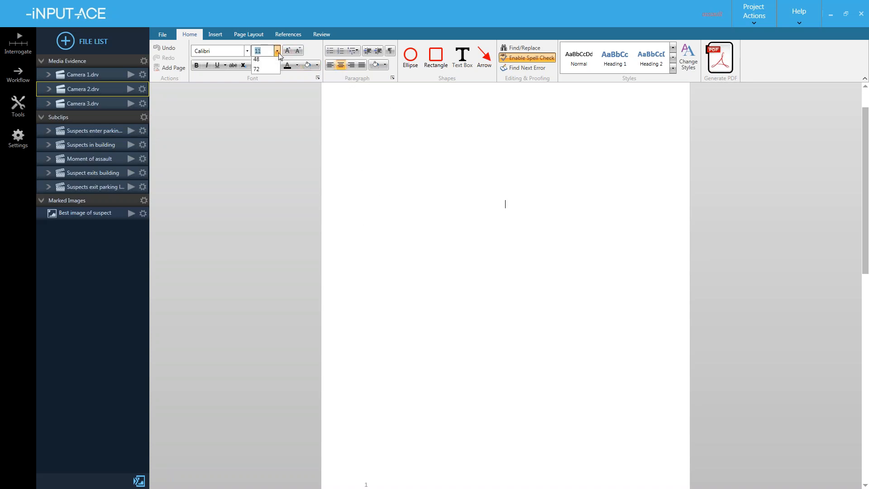
pyautogui.click(266, 183)
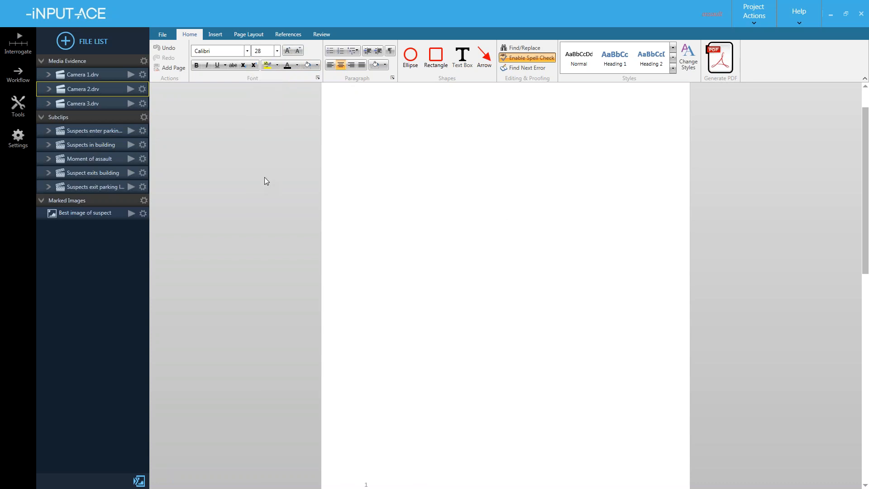
pyautogui.write('Report Tile')
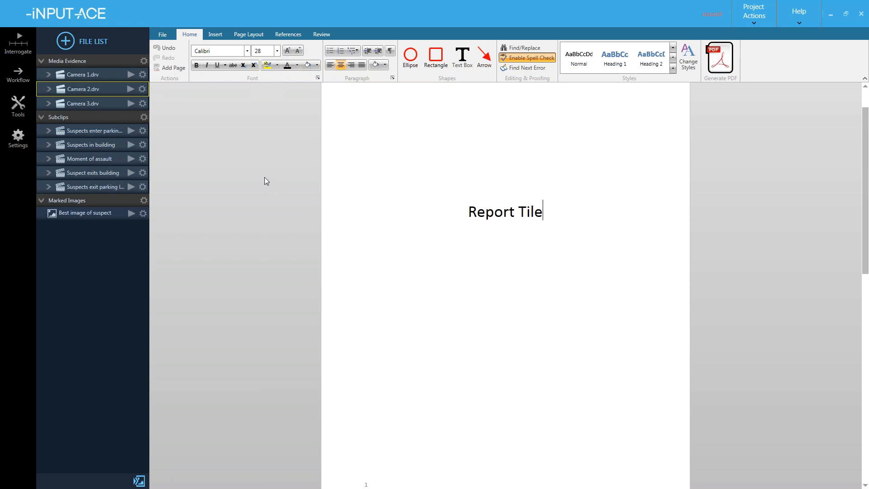
pyautogui.press('Return')
# - Add the lines 'Author Name', 'Agency Info' and 'Date' below the title
pyautogui.write('Au')
pyautogui.write('t')
pyautogui.press('BackSpace')
pyautogui.write('uthor Name')
pyautogui.press('Return')
pyautogui.write('Agency Info')
pyautogui.press('Return')
pyautogui.write('Date')
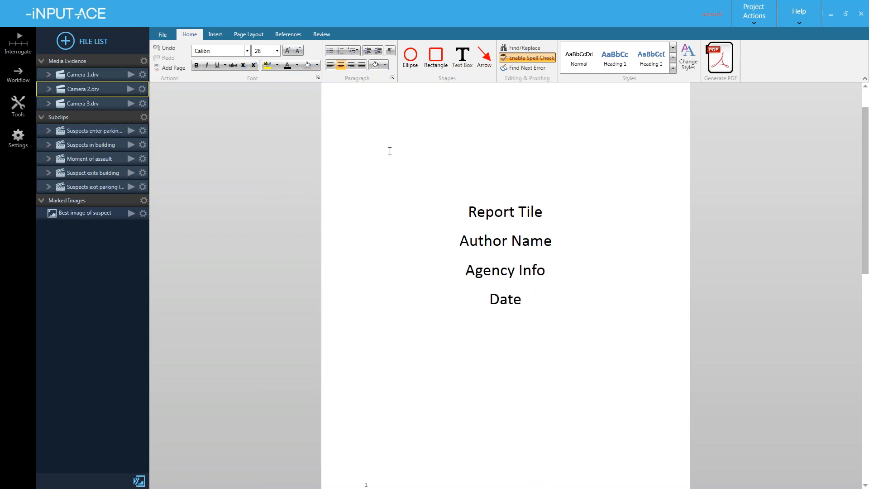
pyautogui.click(462, 175)
pyautogui.scroll(-3, 507, 260)
# - Type 'Observations' in Heading 1 style at the start of page 2, followed by a new line
pyautogui.scroll(-6, 506, 259)
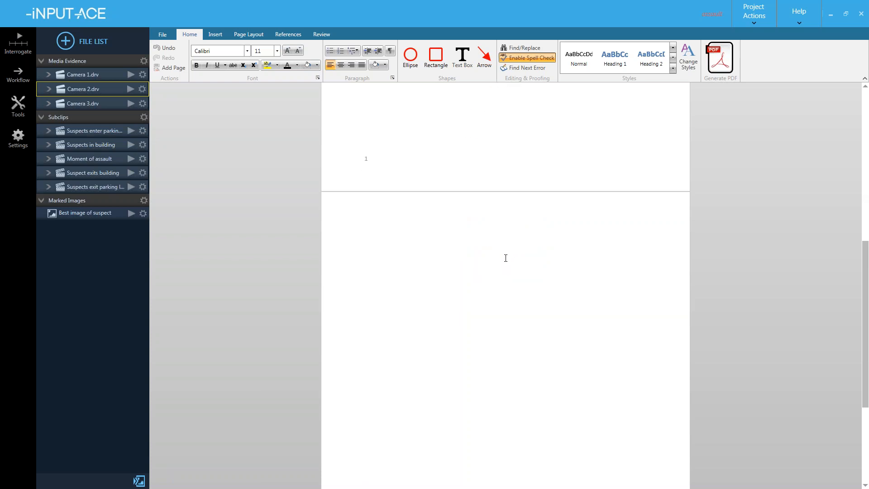
pyautogui.scroll(-3, 480, 242)
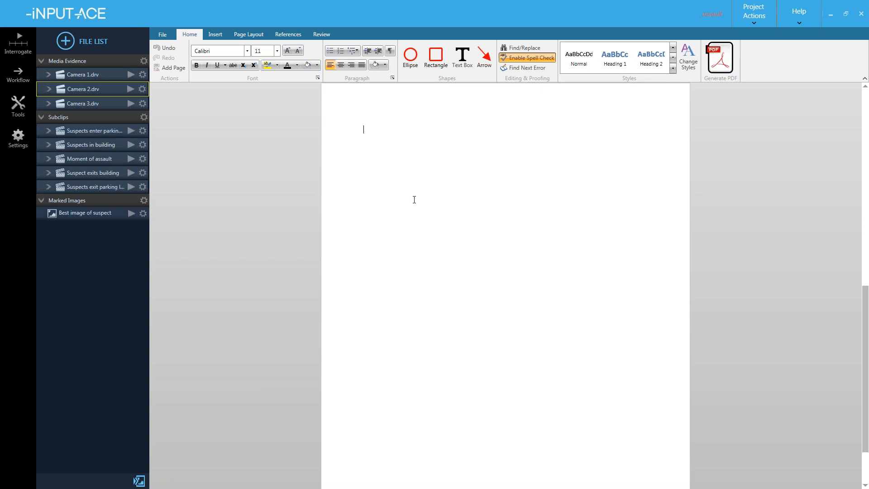
pyautogui.scroll(3, 414, 199)
pyautogui.click(391, 217)
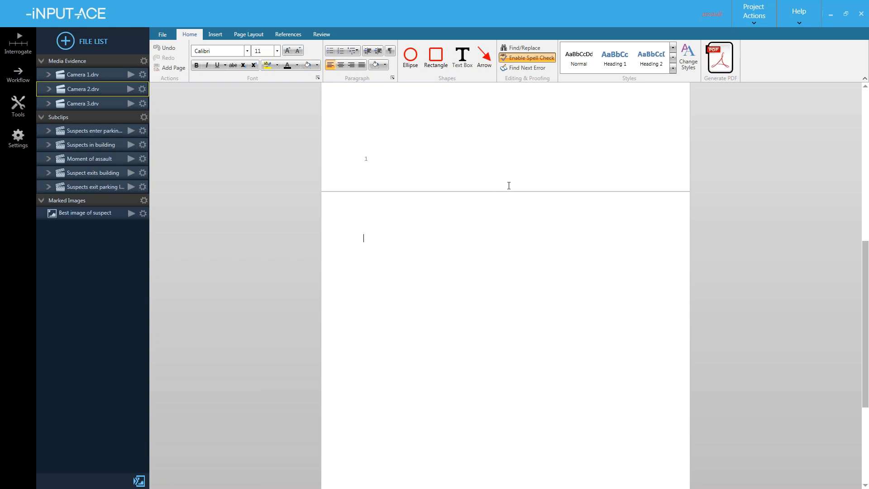
pyautogui.click(614, 61)
pyautogui.write('Observations')
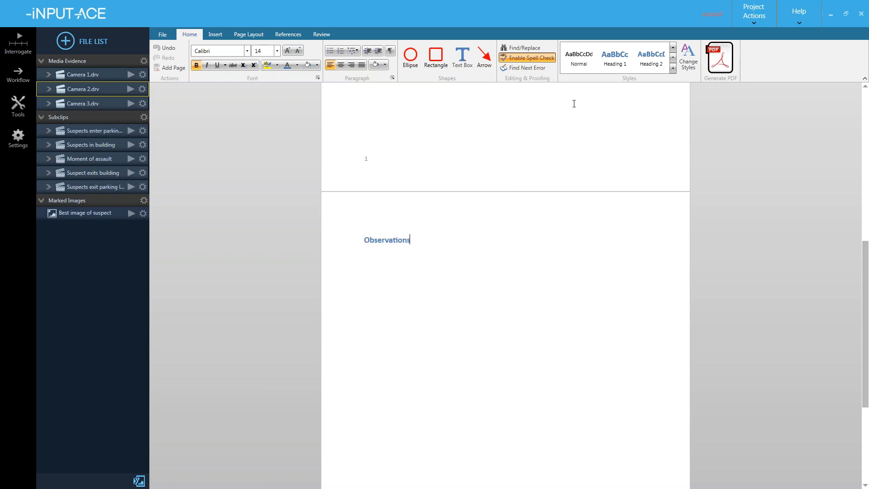
pyautogui.press('Return')
pyautogui.scroll(-2, 443, 192)
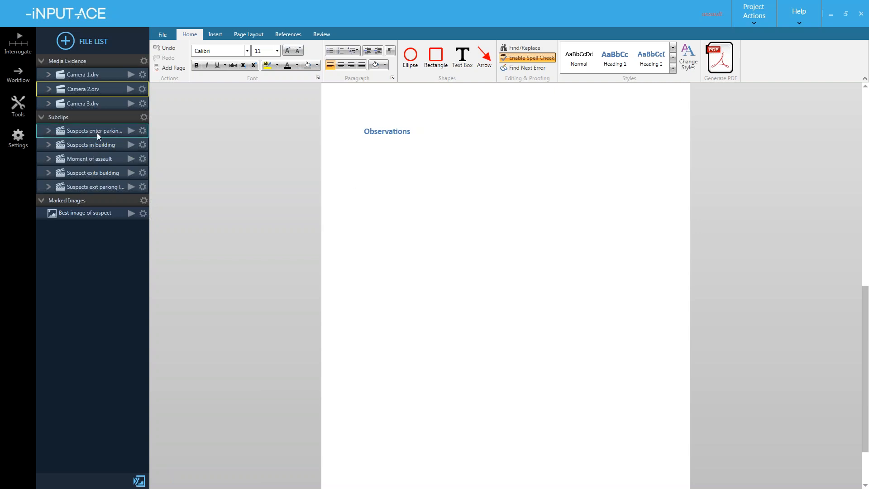
# - Insert the parking-lot entry, Suspects in building and Moment of assault subclips under Observations
pyautogui.moveTo(93, 131); pyautogui.dragTo(374, 181)
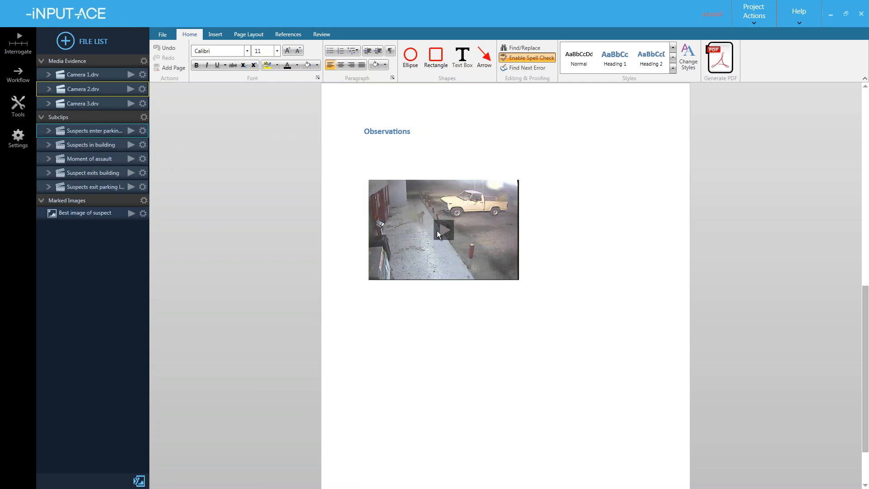
pyautogui.moveTo(98, 145); pyautogui.dragTo(409, 314)
pyautogui.click(414, 334)
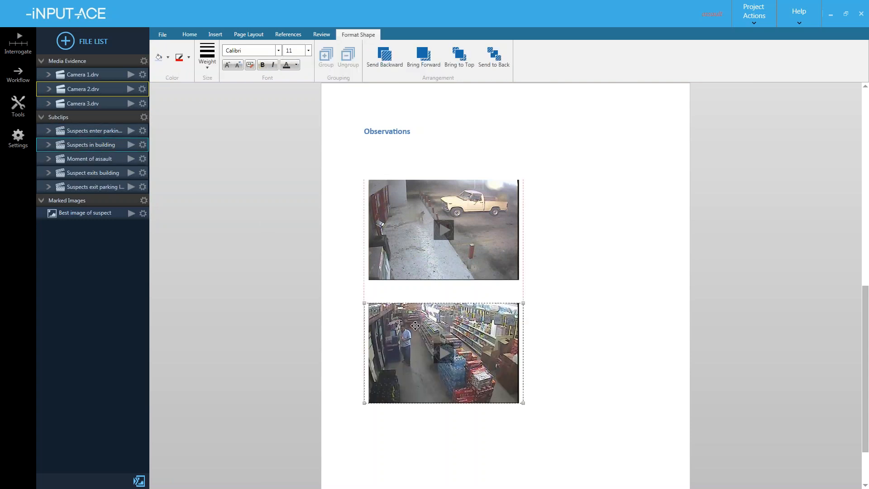
pyautogui.scroll(-3, 414, 348)
pyautogui.click(420, 350)
pyautogui.moveTo(107, 162); pyautogui.dragTo(402, 364)
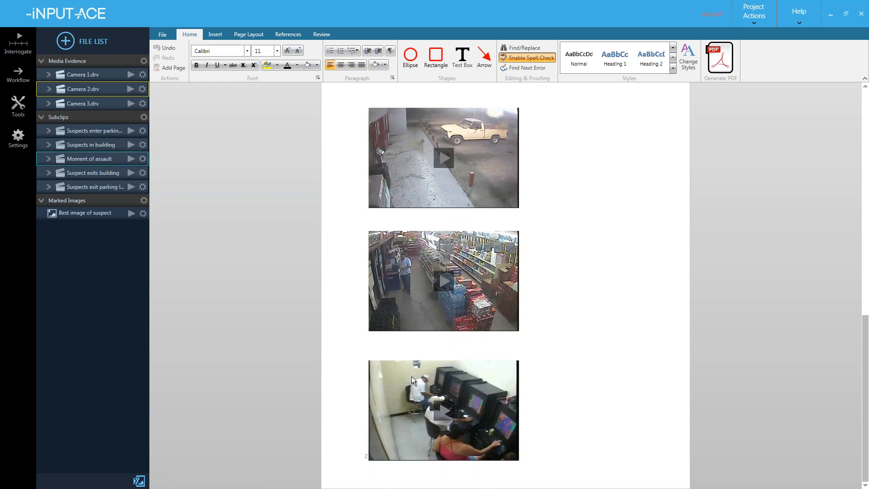
# - Reposition the second and third thumbnails so the three clips sit evenly spaced
pyautogui.click(465, 369)
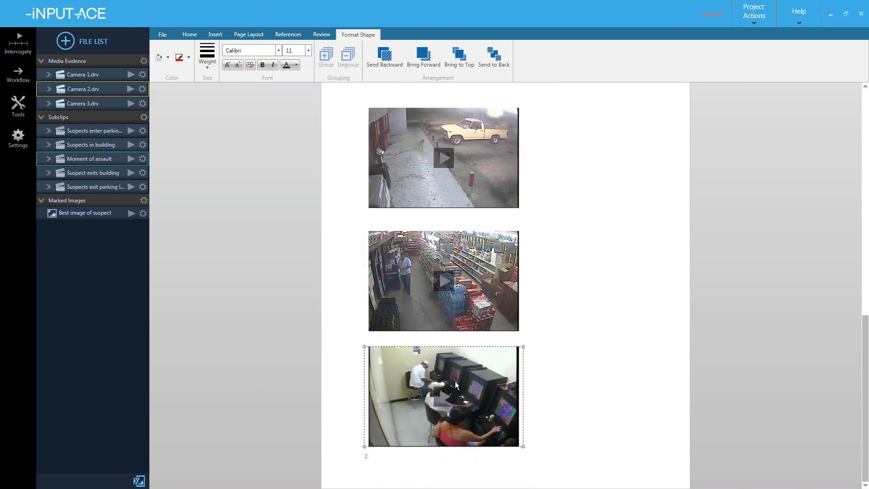
pyautogui.click(458, 312)
pyautogui.moveTo(457, 313); pyautogui.dragTo(458, 311)
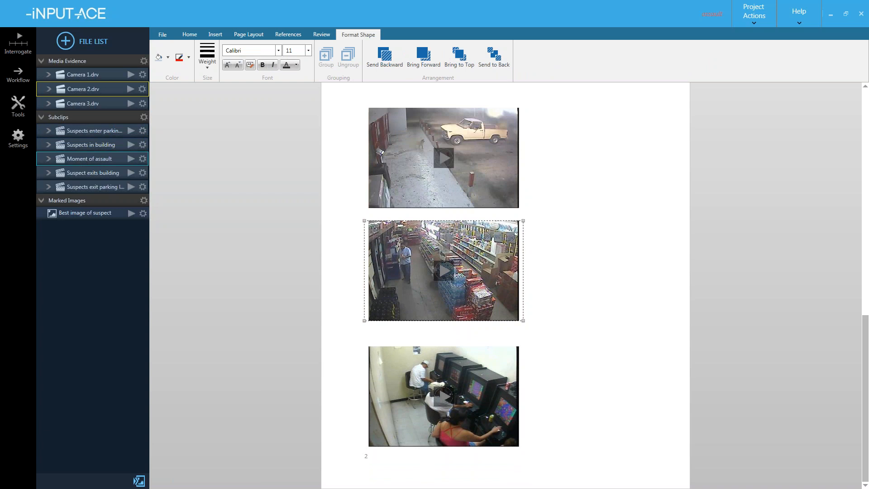
pyautogui.click(279, 312)
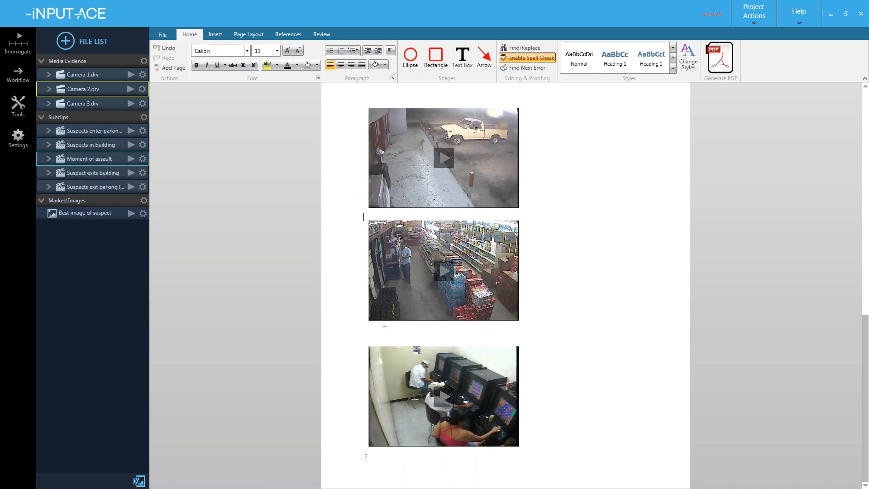
pyautogui.press('Return')
pyautogui.press('Return')
pyautogui.press('Return')
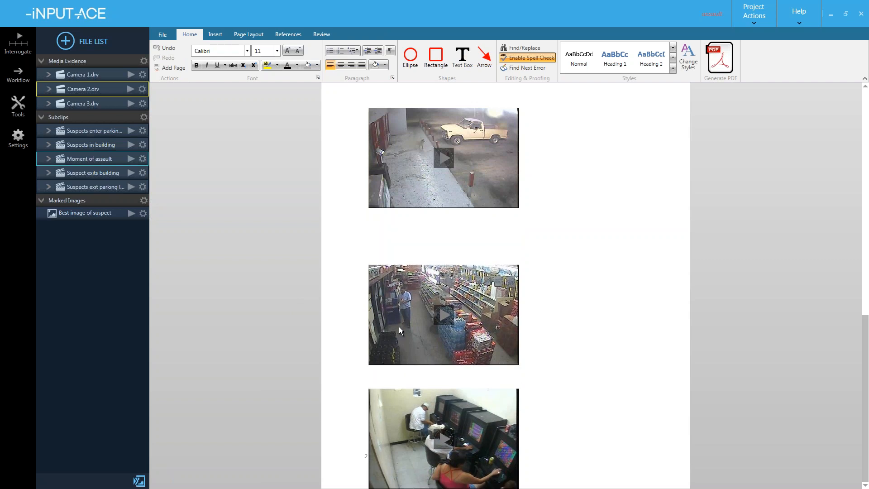
pyautogui.moveTo(409, 325); pyautogui.dragTo(417, 275)
pyautogui.moveTo(440, 395); pyautogui.dragTo(441, 334)
pyautogui.click(392, 451)
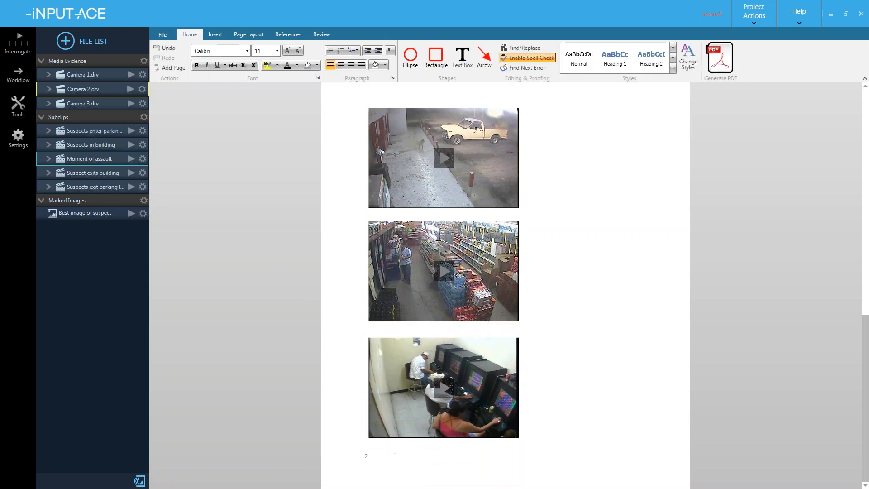
# - Add a new page and move the third thumbnail back onto page 2
pyautogui.click(170, 66)
pyautogui.scroll(-4, 438, 215)
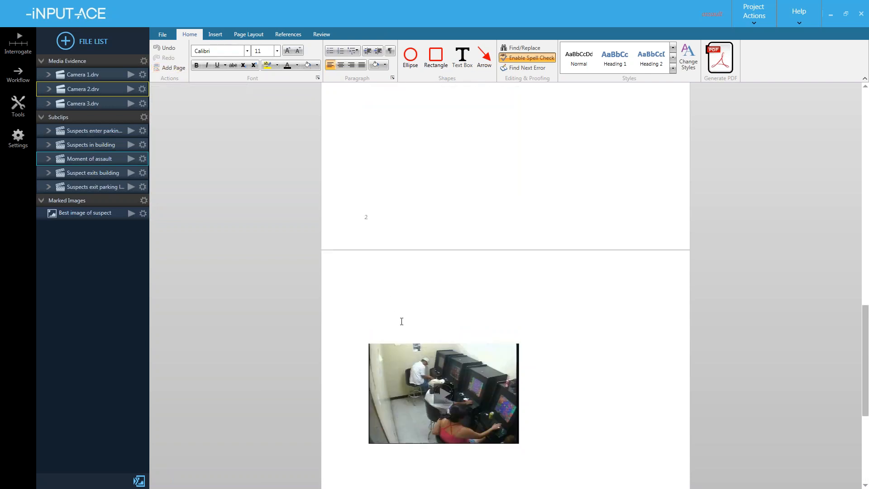
pyautogui.moveTo(437, 401); pyautogui.dragTo(434, 145)
pyautogui.scroll(3, 437, 182)
pyautogui.moveTo(433, 198)
pyautogui.mouseDown()
pyautogui.moveTo(433, 206)
pyautogui.moveTo(431, 194)
pyautogui.mouseUp()
pyautogui.scroll(-1, 432, 229)
pyautogui.scroll(1, 432, 235)
pyautogui.click(436, 290)
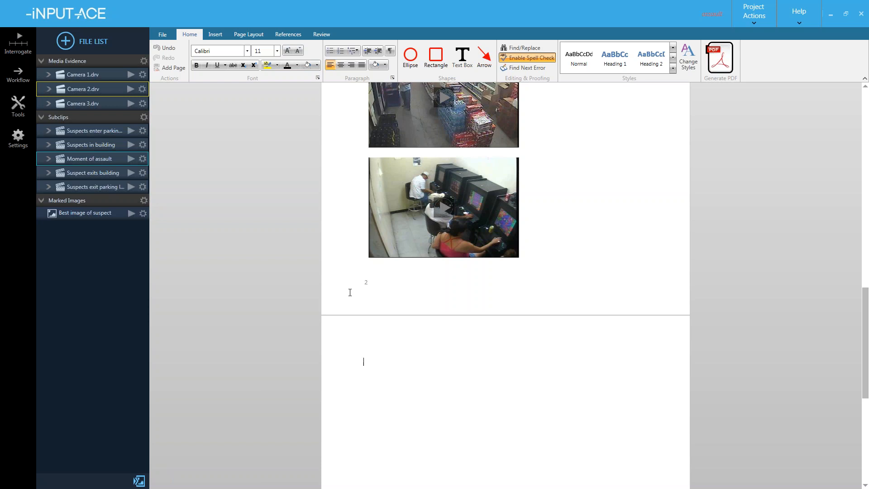
# - Insert the Suspect exits building and parking-lot exit subclips together onto page 3
pyautogui.scroll(-5, 351, 283)
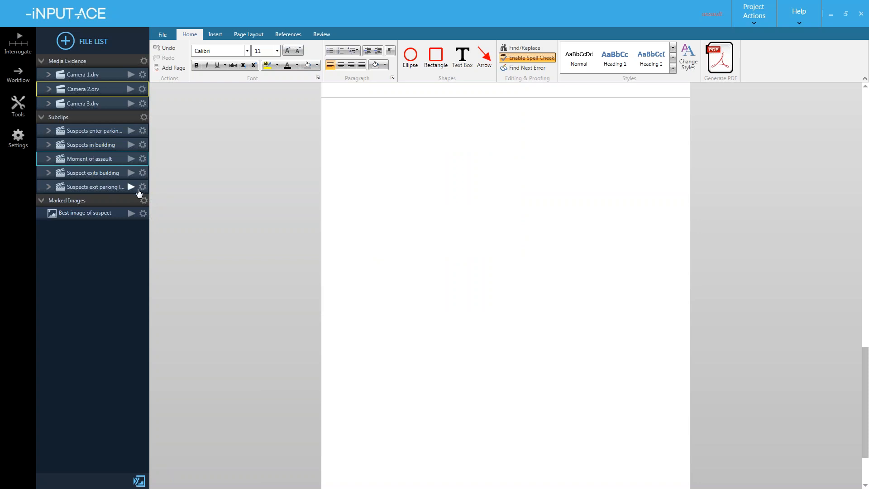
pyautogui.click(110, 176)
pyautogui.keyDown('ctrl'); pyautogui.click(110, 187); pyautogui.keyUp('ctrl')
pyautogui.moveTo(67, 175); pyautogui.dragTo(365, 143)
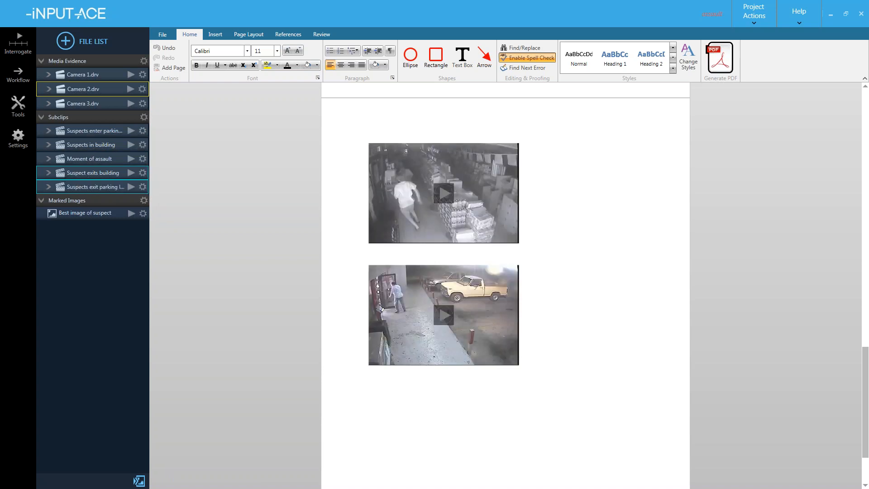
pyautogui.scroll(15, 442, 202)
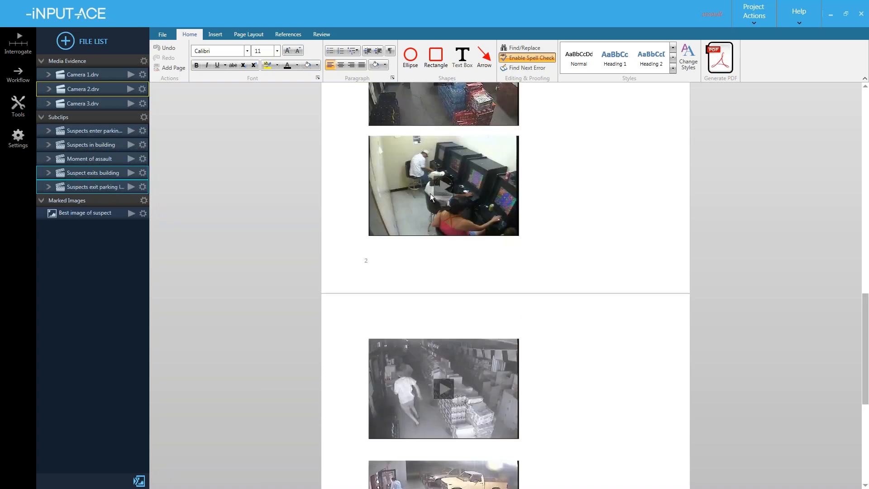
pyautogui.scroll(-4, 432, 200)
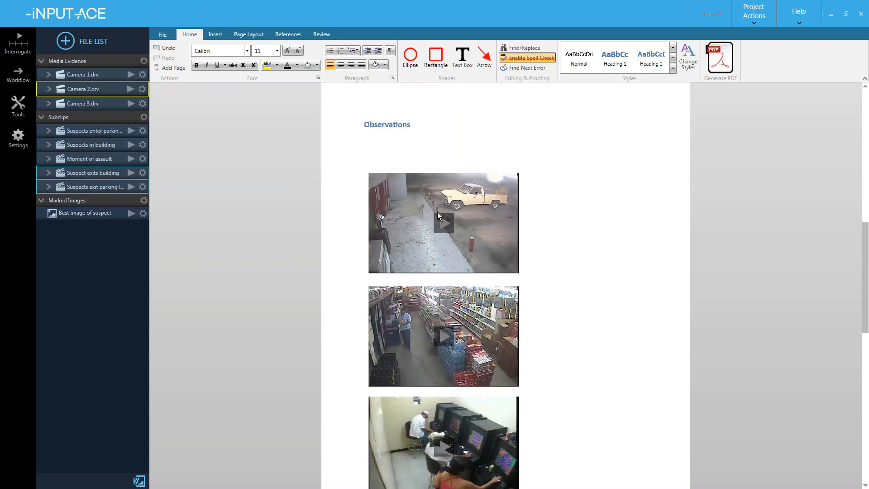
pyautogui.scroll(-5, 437, 206)
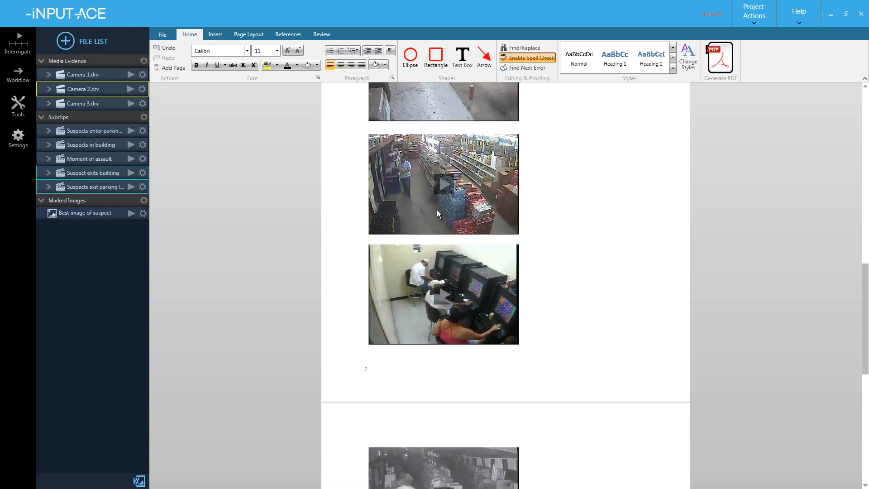
pyautogui.scroll(4, 438, 212)
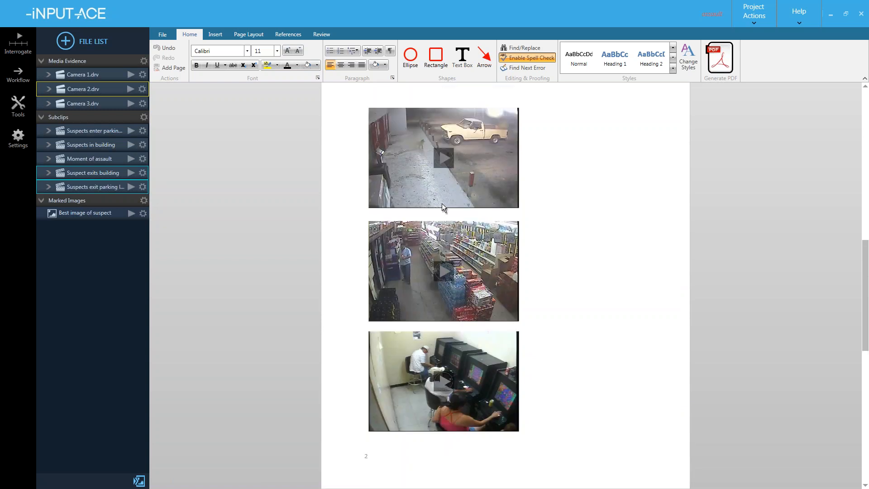
# - Draw a text box beside the parking-lot clip reading 'Suspects enter parking lot in a truck.'
pyautogui.click(462, 56)
pyautogui.moveTo(533, 109); pyautogui.dragTo(669, 209)
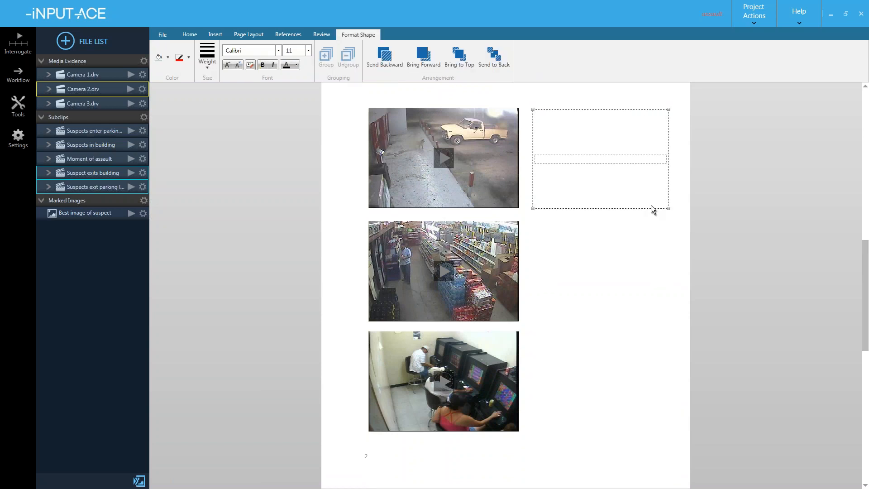
pyautogui.write('Suspects enter parking lot in a truck.')
pyautogui.press('Escape')
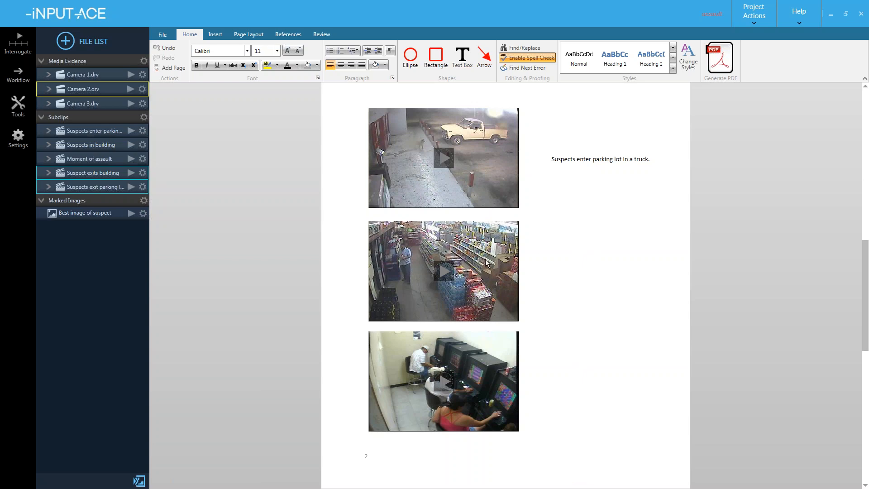
pyautogui.scroll(-2, 541, 249)
# - Add blank lines above page 3's images and move the two images back up
pyautogui.scroll(-7, 546, 237)
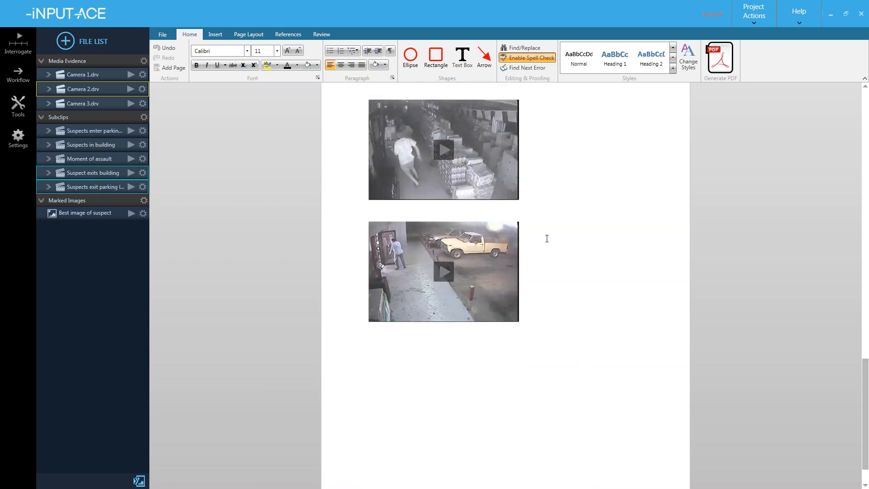
pyautogui.click(431, 300)
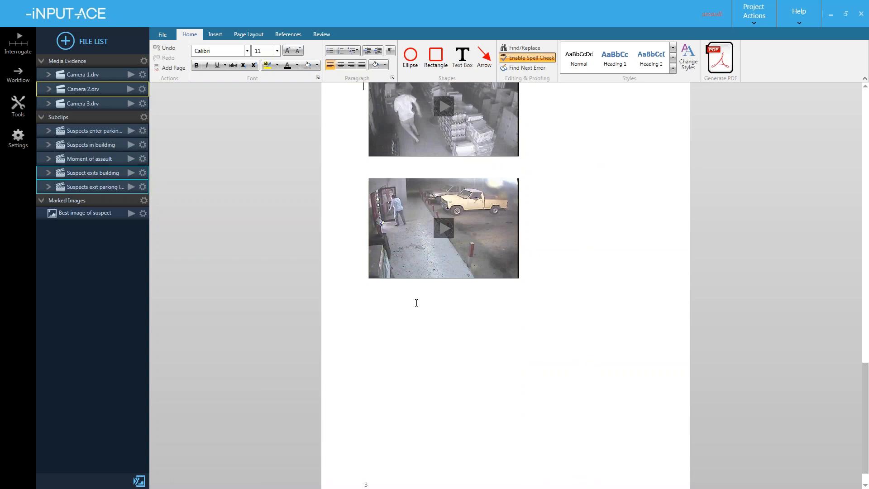
pyautogui.press('Return')
pyautogui.press('Return')
pyautogui.press('Return')
pyautogui.press('Return')
pyautogui.press('Return')
pyautogui.press('Return')
pyautogui.press('Return')
pyautogui.press('Return')
pyautogui.press('Return')
pyautogui.press('Return')
pyautogui.press('Return')
pyautogui.press('Return')
pyautogui.press('Return')
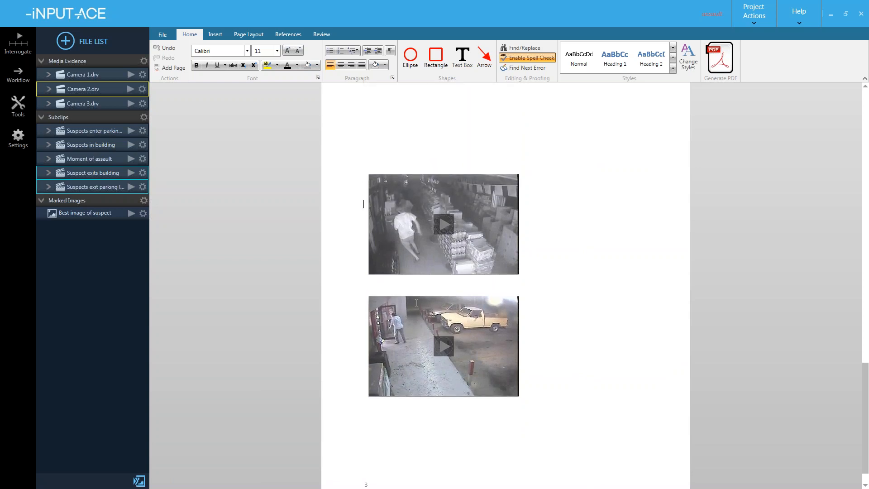
pyautogui.press('Return')
pyautogui.press('Return')
pyautogui.press('Return')
pyautogui.click(420, 338)
pyautogui.moveTo(425, 281); pyautogui.dragTo(435, 174)
# - Type 'Image of Suspect' as a Heading 1 line below the lower image
pyautogui.click(391, 349)
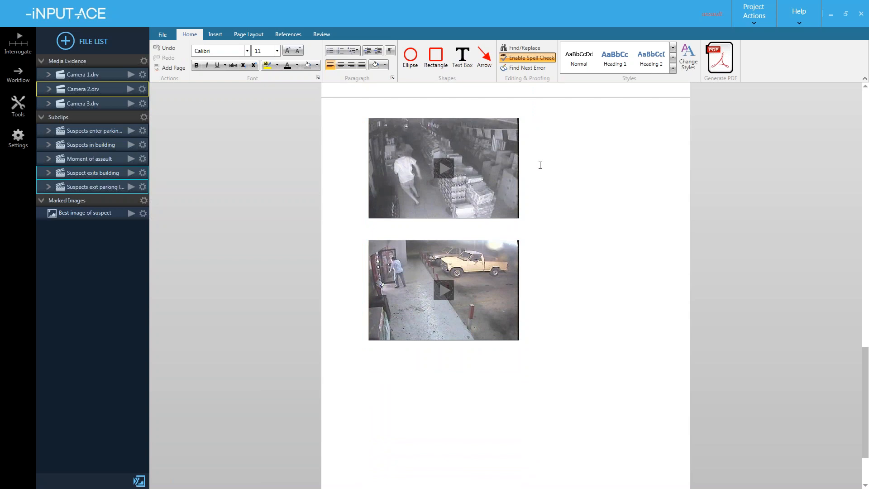
pyautogui.click(613, 67)
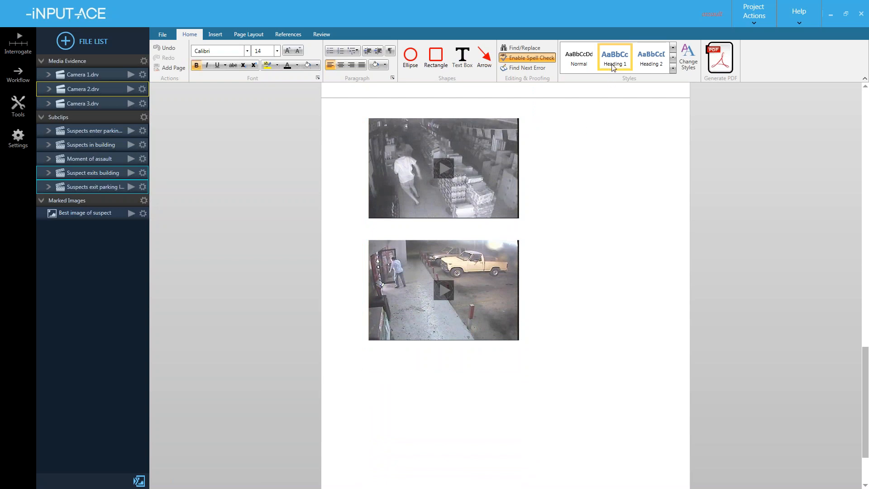
pyautogui.write('Image of Suspect')
pyautogui.scroll(-1, 613, 67)
pyautogui.scroll(-3, 584, 250)
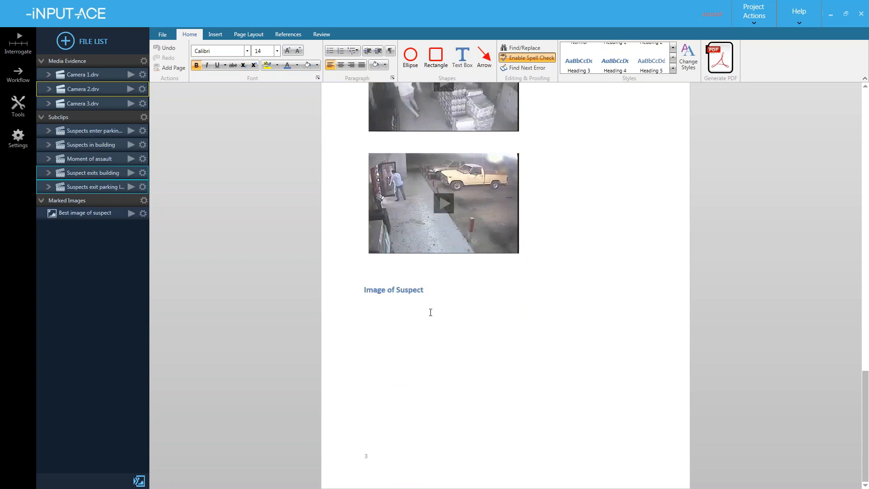
# - Place the 'Best image of suspect' marked image on page 3 and move it up toward the heading
pyautogui.click(79, 216)
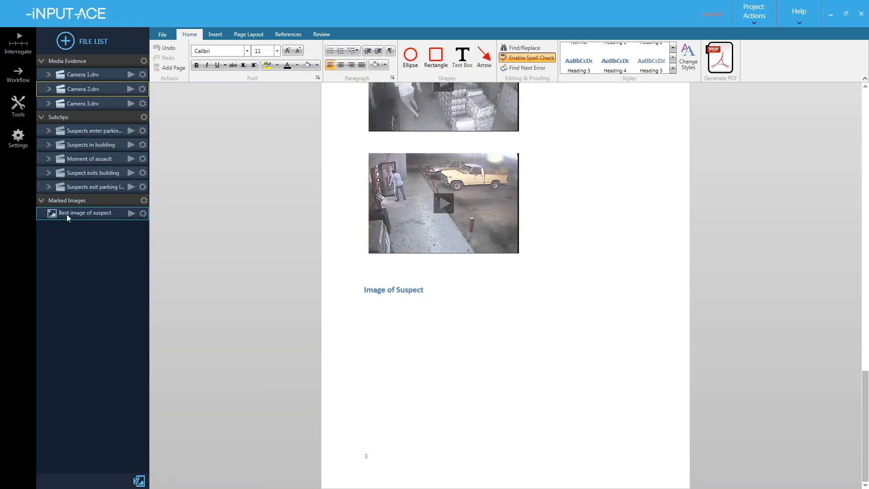
pyautogui.moveTo(59, 210); pyautogui.dragTo(412, 350)
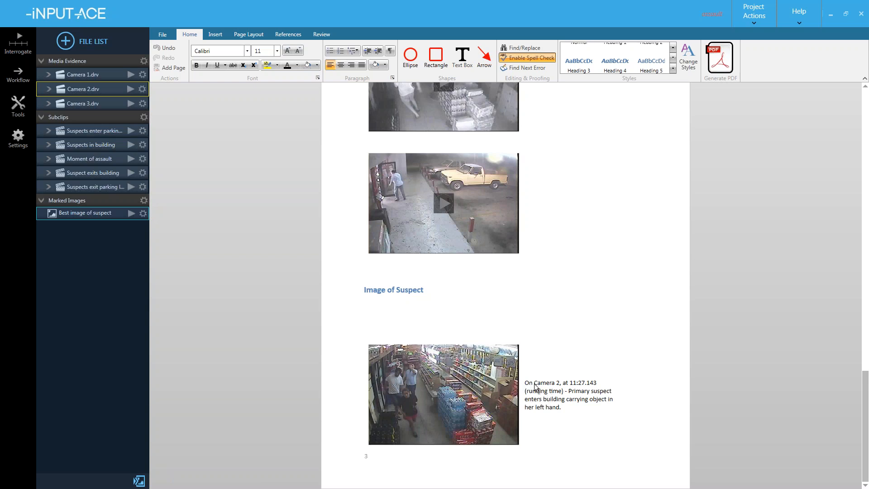
pyautogui.click(481, 396)
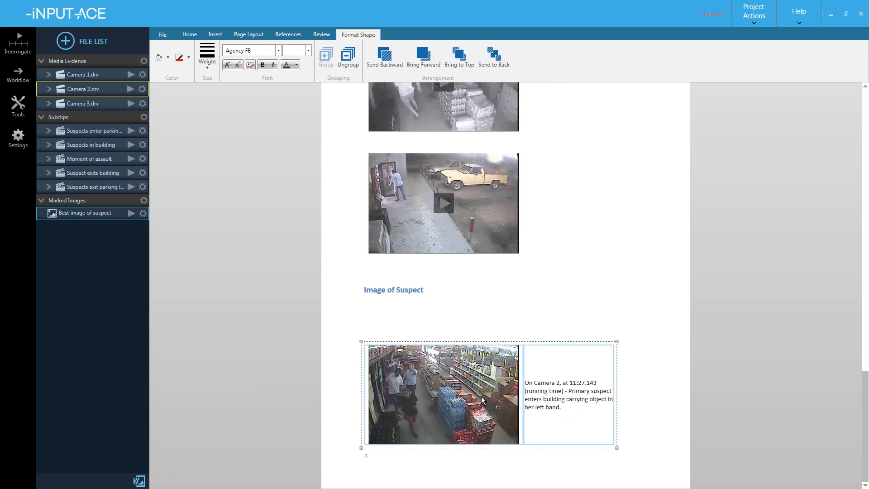
pyautogui.moveTo(482, 396); pyautogui.dragTo(467, 377)
pyautogui.click(498, 430)
# - Delete the image's caption text box and select the suspect image alone
pyautogui.click(534, 372)
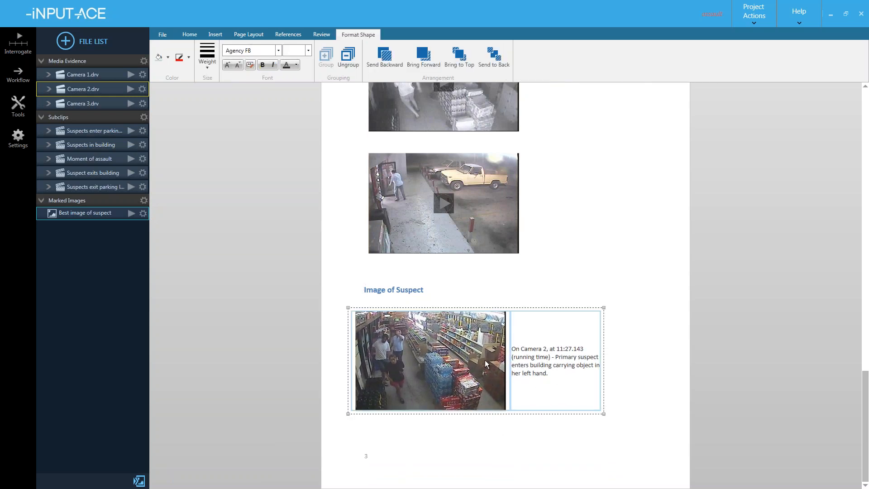
pyautogui.click(523, 367)
pyautogui.moveTo(601, 410); pyautogui.dragTo(652, 412)
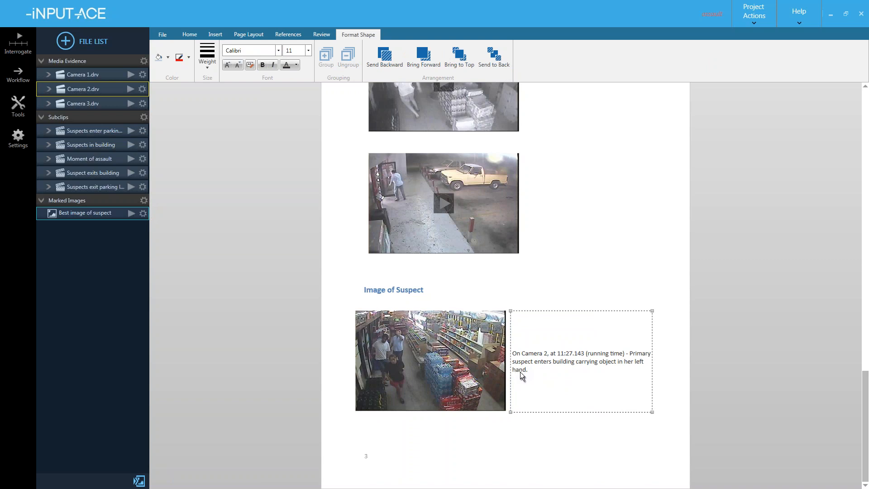
pyautogui.press('Delete')
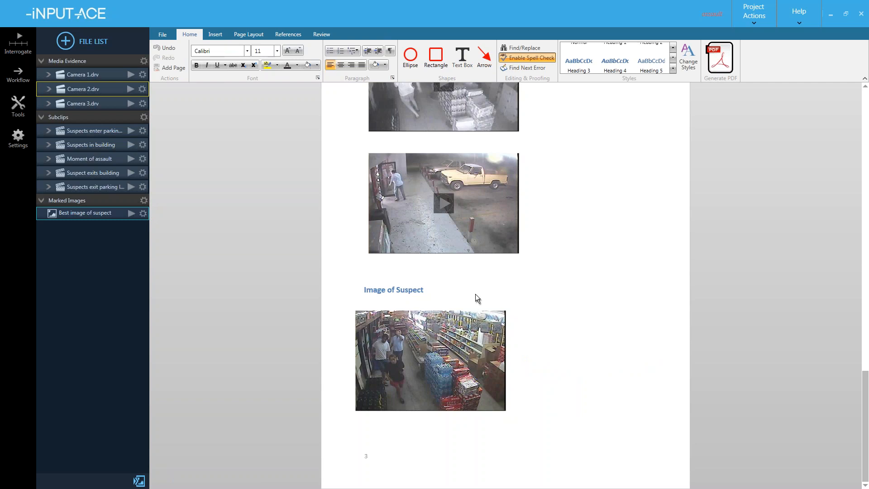
pyautogui.click(452, 340)
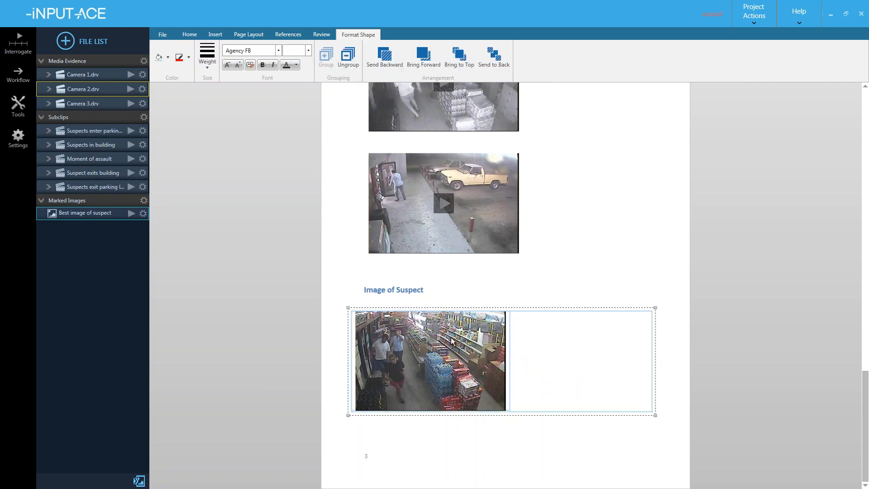
pyautogui.click(525, 297)
pyautogui.click(415, 351)
pyautogui.click(415, 351)
# - Duplicate the suspect image and arrange the two copies side by side
pyautogui.hotkey('ctrl', 'v')
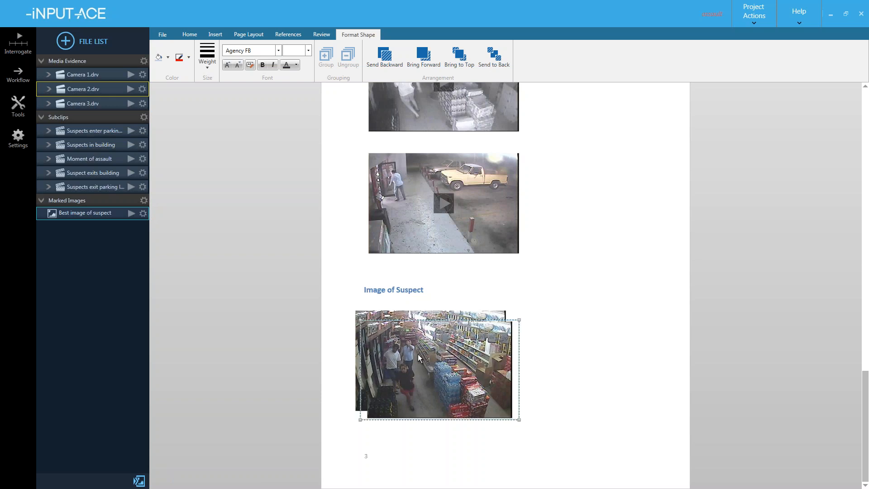
pyautogui.moveTo(443, 360); pyautogui.dragTo(433, 361)
pyautogui.click(427, 317)
pyautogui.click(405, 315)
pyautogui.moveTo(396, 316); pyautogui.dragTo(560, 325)
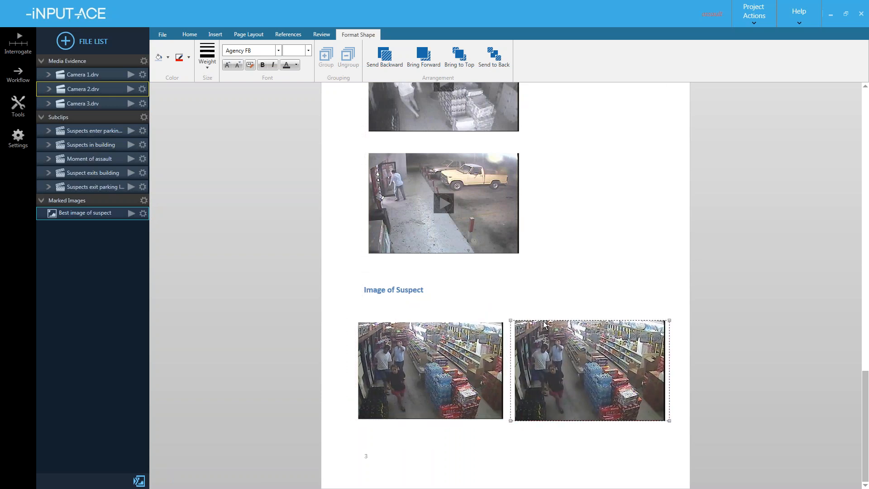
pyautogui.click(467, 356)
pyautogui.moveTo(453, 354); pyautogui.dragTo(436, 353)
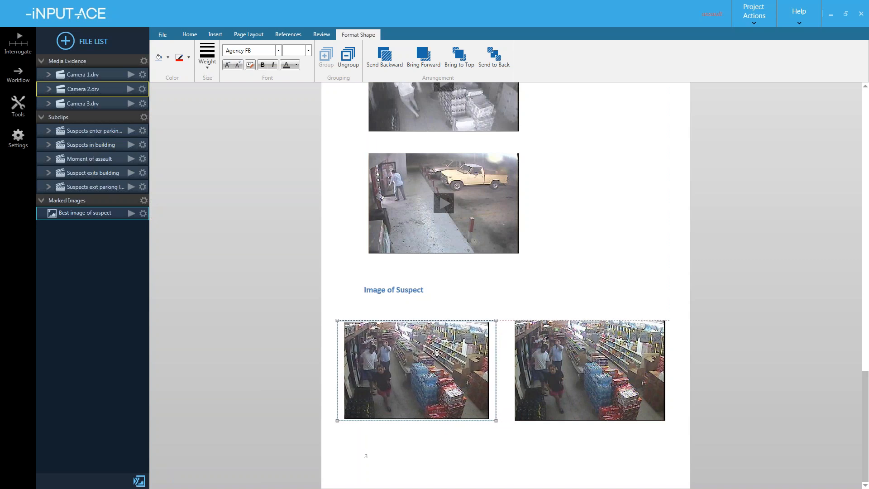
pyautogui.click(514, 358)
pyautogui.click(545, 362)
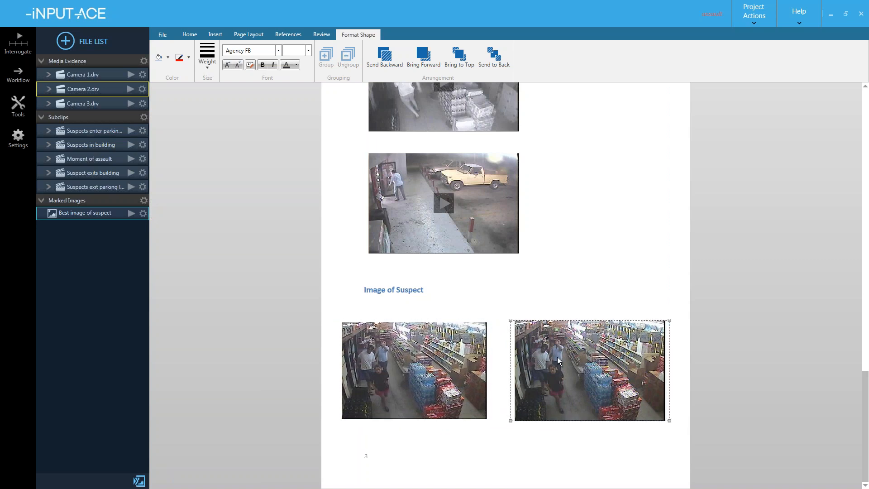
# - Crop the right copy tightly around the suspect and enlarge the close-up
pyautogui.rightClick(558, 357)
pyautogui.click(573, 362)
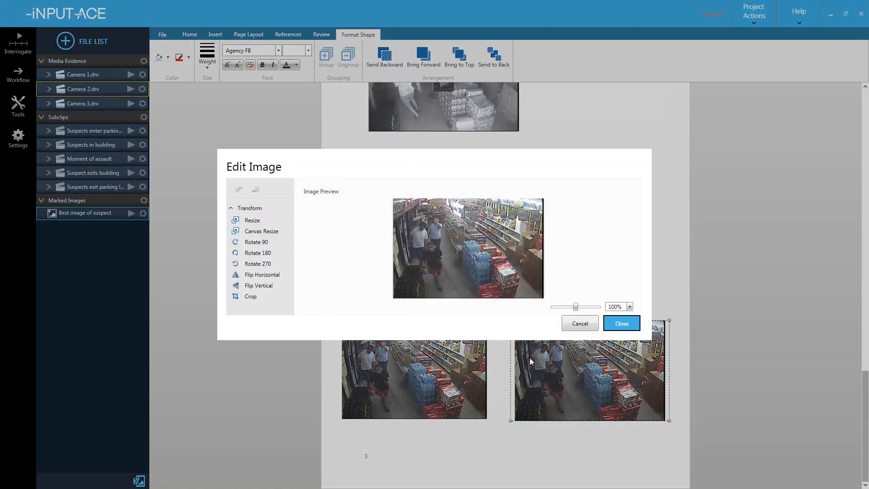
pyautogui.click(250, 297)
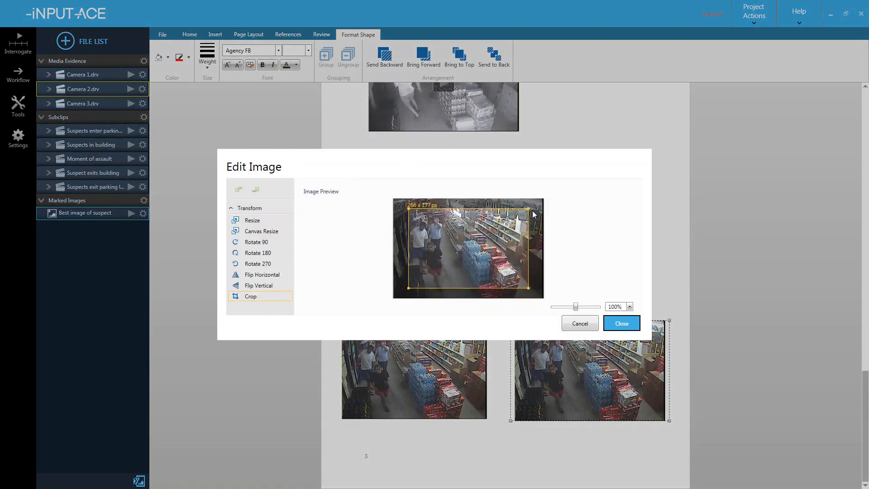
pyautogui.moveTo(528, 209); pyautogui.dragTo(448, 242)
pyautogui.moveTo(432, 277); pyautogui.dragTo(436, 297)
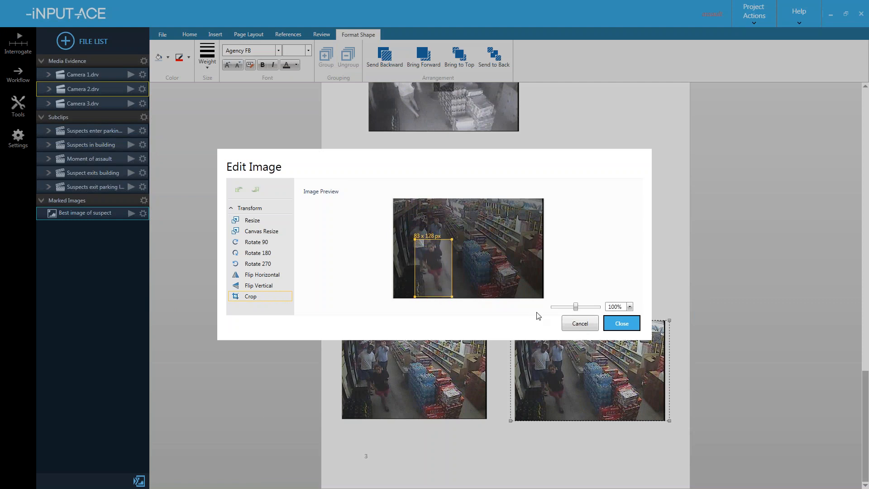
pyautogui.click(621, 324)
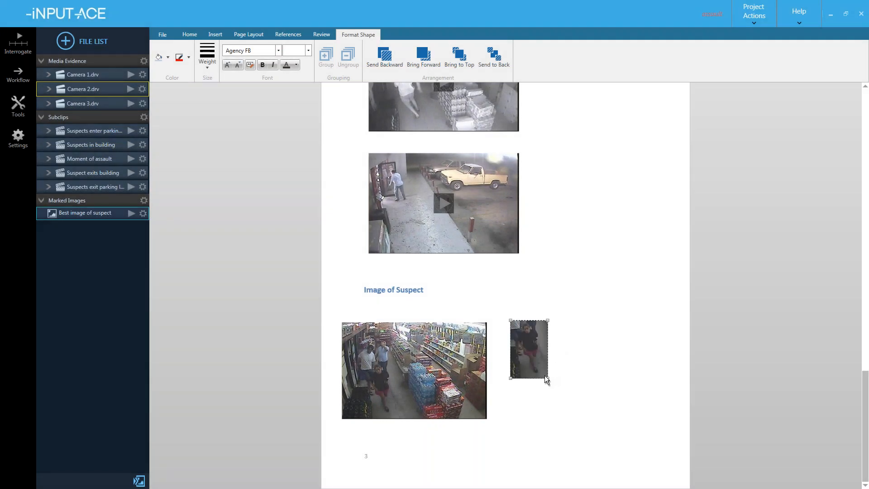
pyautogui.moveTo(546, 378); pyautogui.dragTo(660, 465)
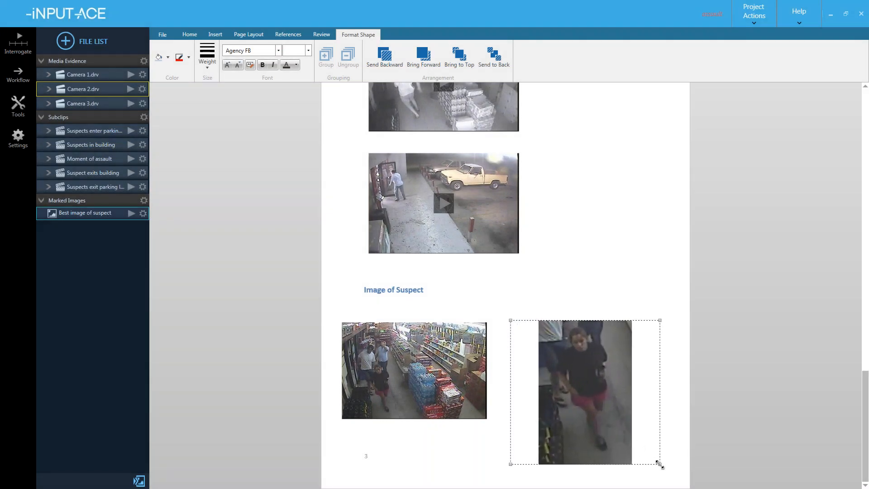
pyautogui.moveTo(597, 394); pyautogui.dragTo(606, 384)
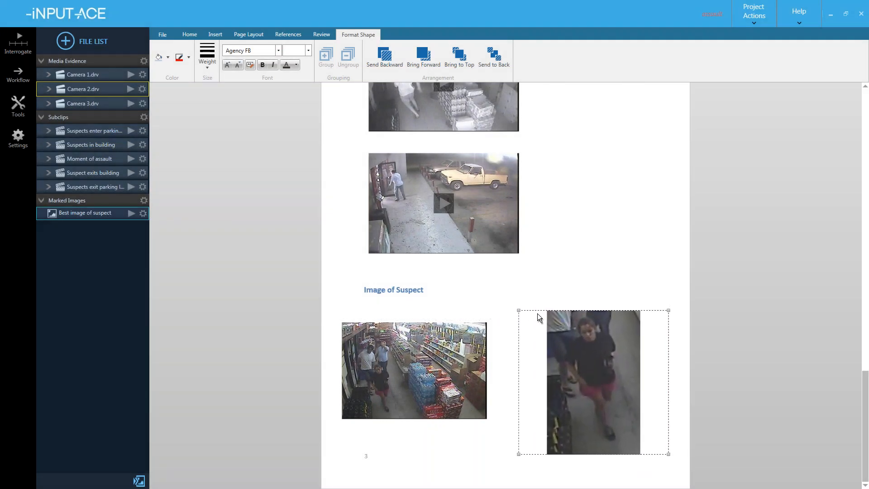
pyautogui.click(532, 301)
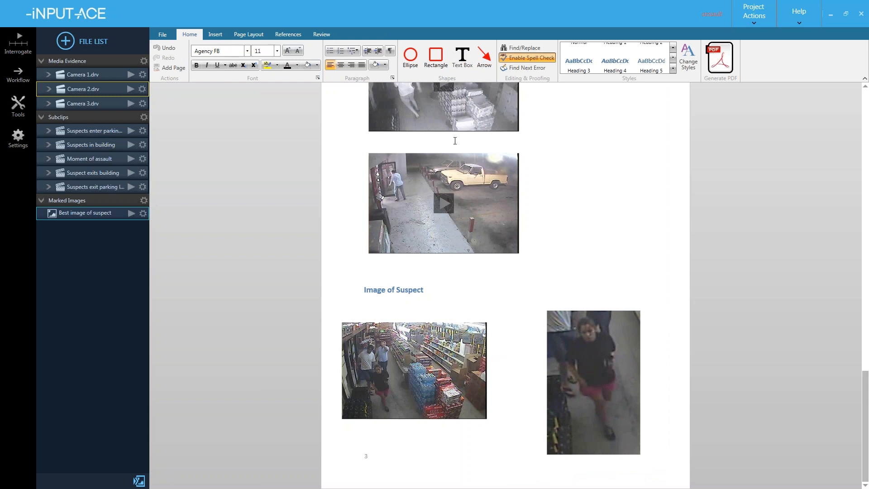
# - Draw a red rectangle around the suspect in the full still and an arrow to her close-up
pyautogui.click(436, 56)
pyautogui.moveTo(364, 359); pyautogui.dragTo(403, 418)
pyautogui.click(428, 438)
pyautogui.moveTo(400, 378); pyautogui.dragTo(549, 363)
pyautogui.click(529, 322)
pyautogui.click(572, 282)
pyautogui.scroll(10, 521, 332)
pyautogui.scroll(6, 521, 330)
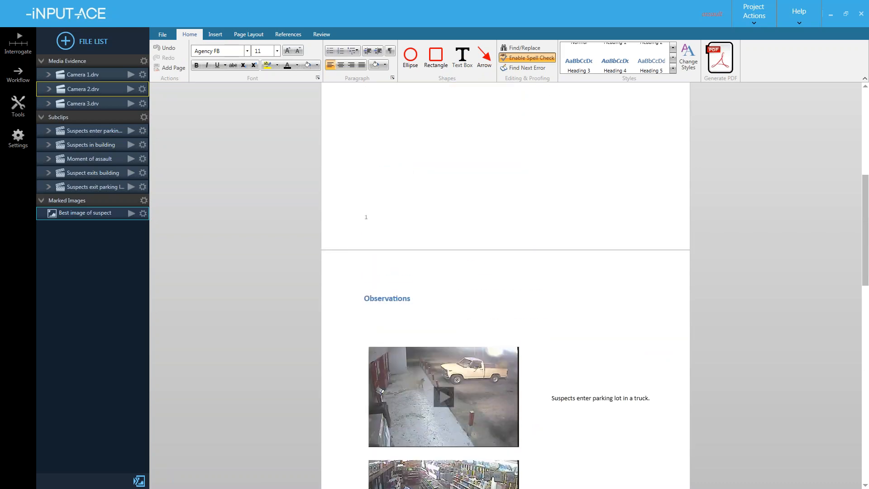
pyautogui.scroll(-5, 488, 331)
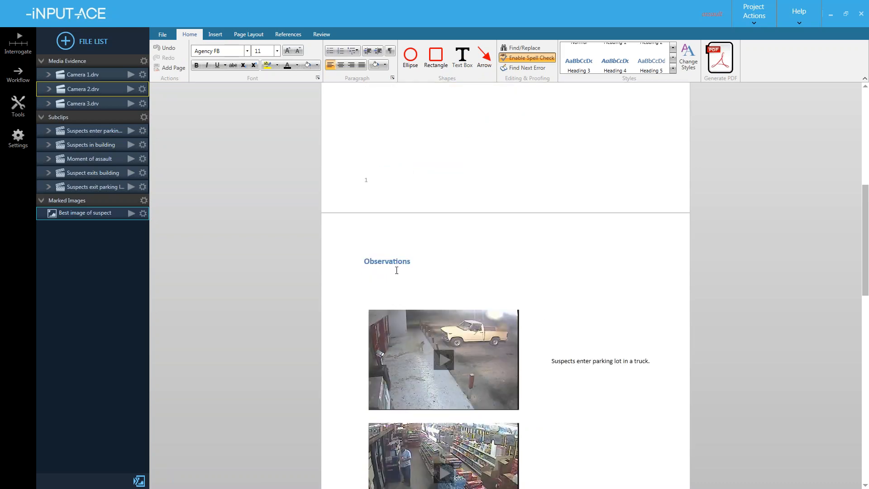
pyautogui.scroll(-2, 384, 261)
pyautogui.scroll(-8, 434, 232)
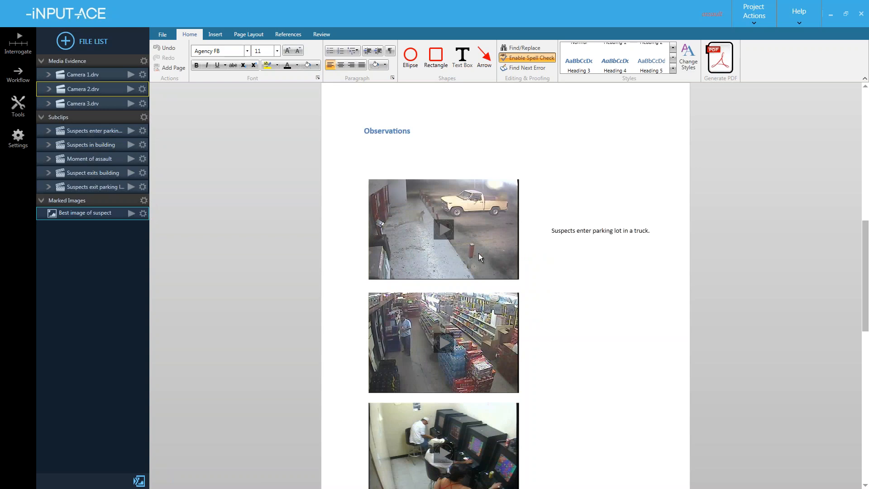
pyautogui.scroll(-3, 507, 356)
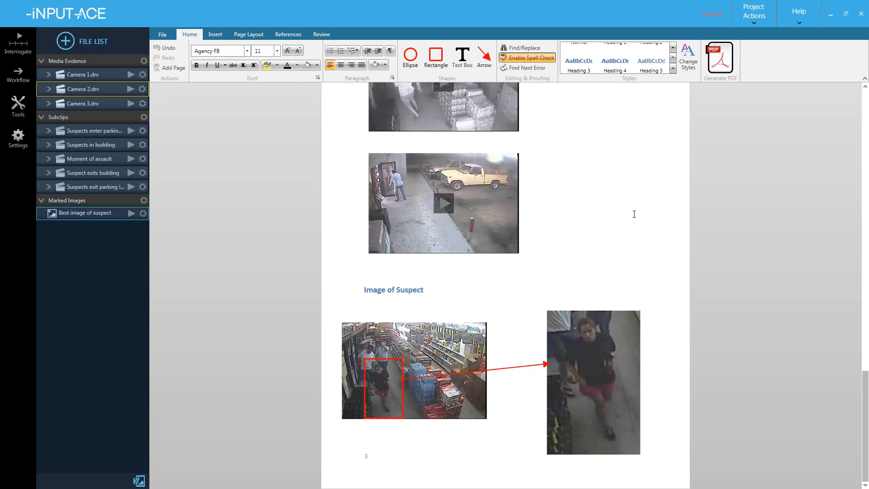
# - Generate a PDF of the report saved as 'assault evidence'
pyautogui.click(721, 58)
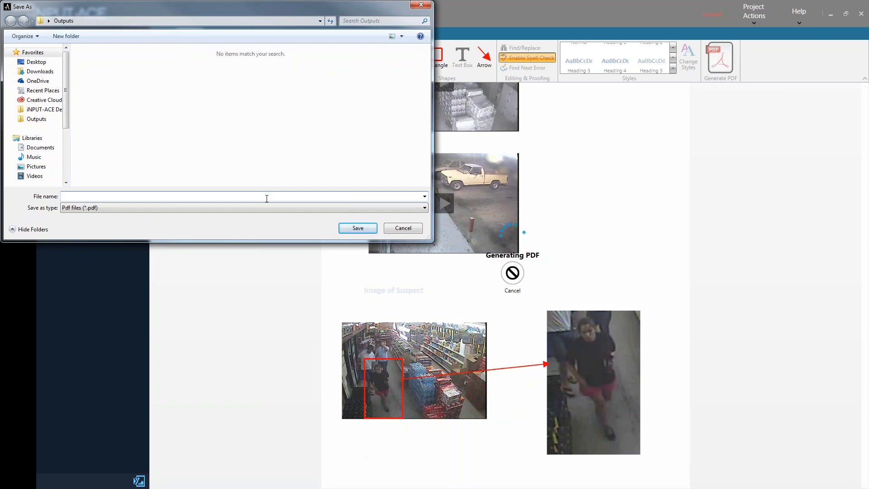
pyautogui.write('assault e')
pyautogui.write('vidence')
pyautogui.press('Return')
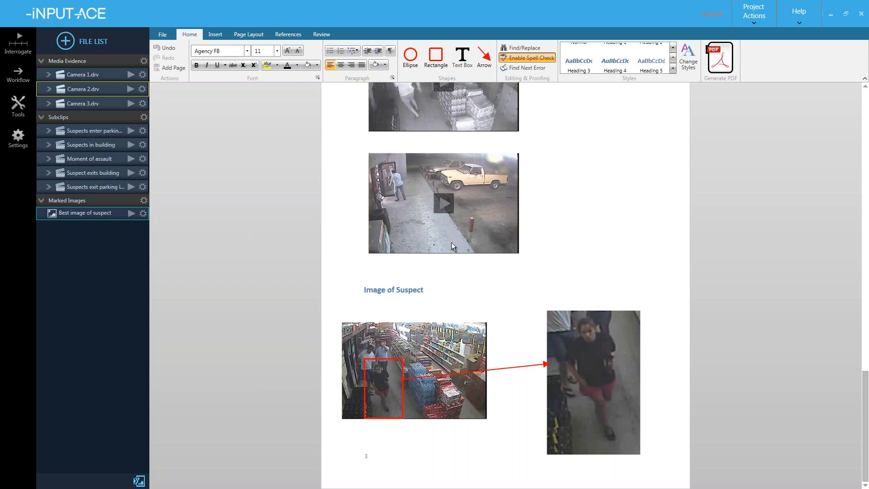
# - Open assault example.pdf from the Outputs folder in Adobe Acrobat
pyautogui.hotkey('alt', 'Tab')
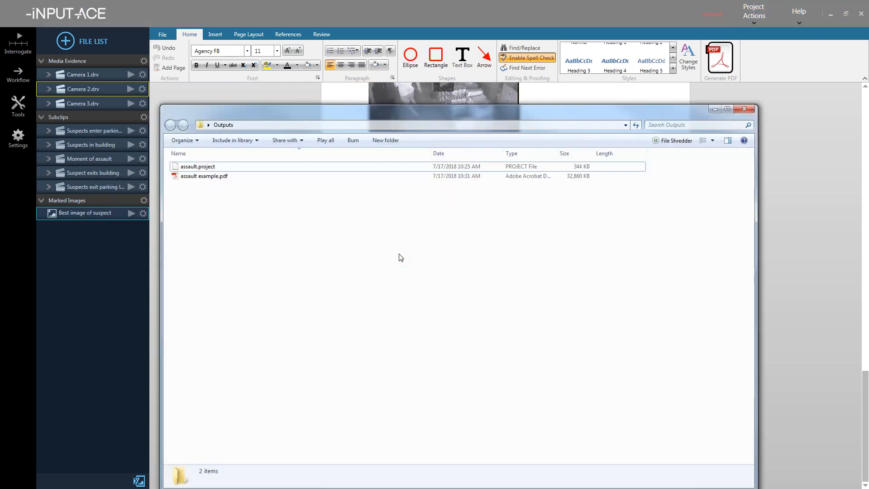
pyautogui.click(212, 178)
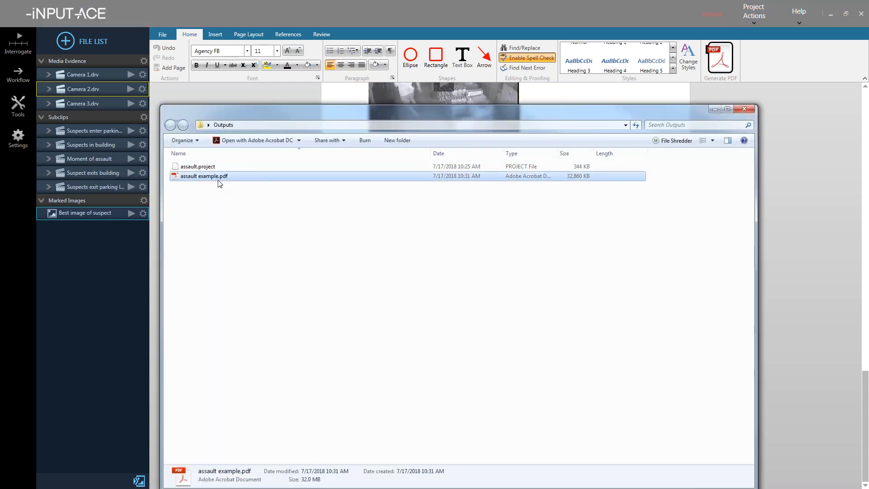
pyautogui.doubleClick(235, 179)
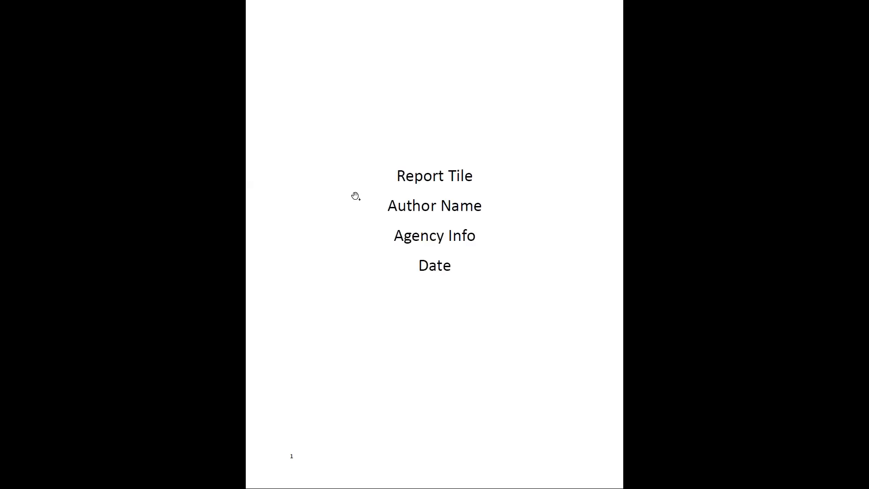
pyautogui.scroll(-1, 364, 198)
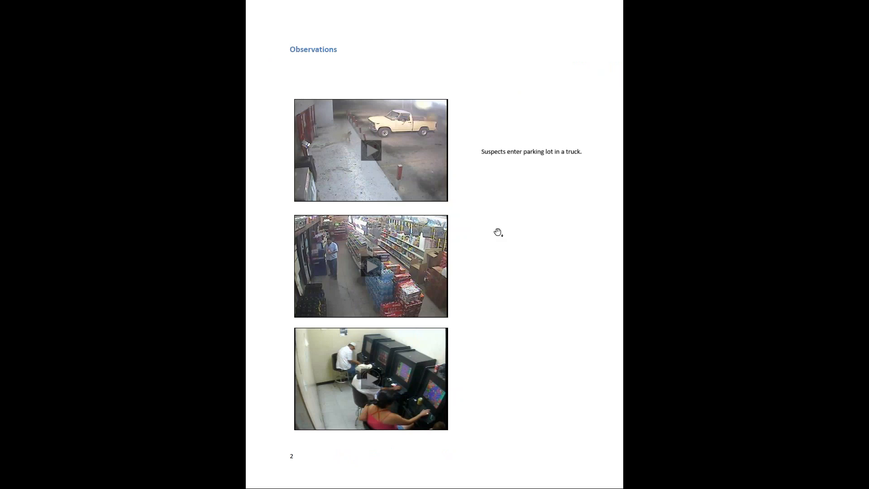
# - Play the first observation clip, skipping ahead to 00:18 and 00:56, then close the player
pyautogui.click(403, 155)
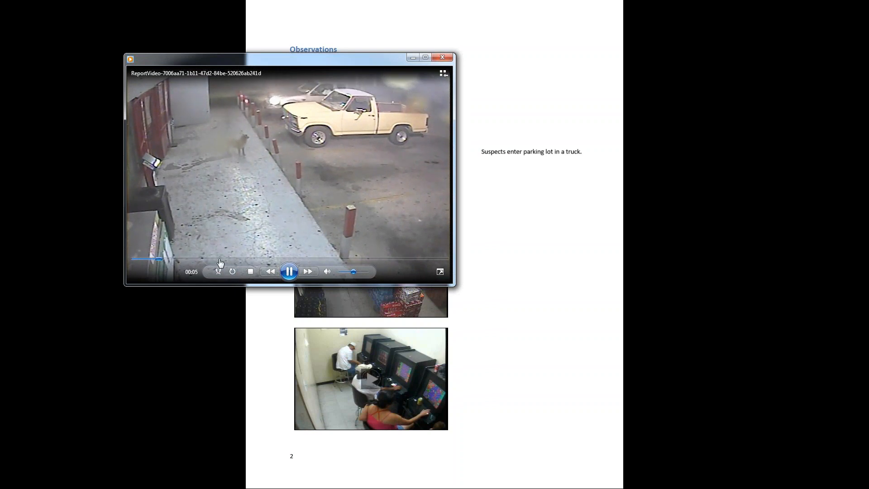
pyautogui.click(219, 259)
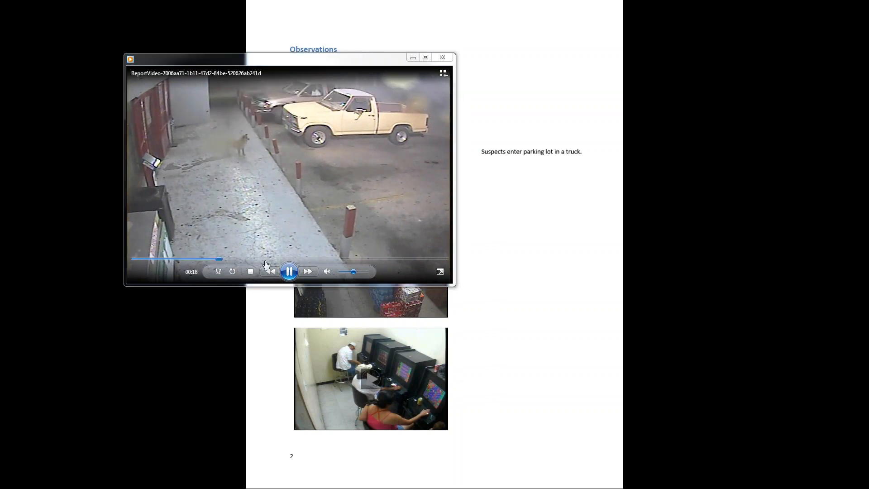
pyautogui.click(396, 259)
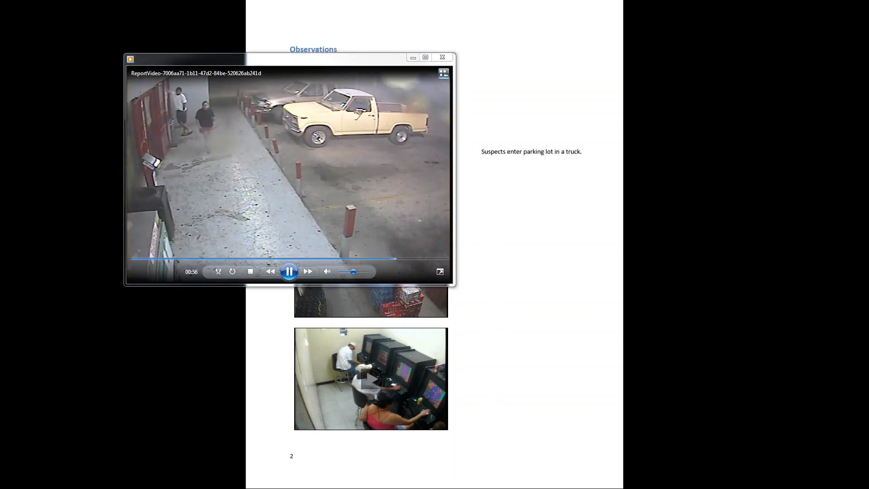
pyautogui.click(443, 57)
# - On page 3, view the linked full-size suspect image, then close it and return to the cover page
pyautogui.click(473, 138)
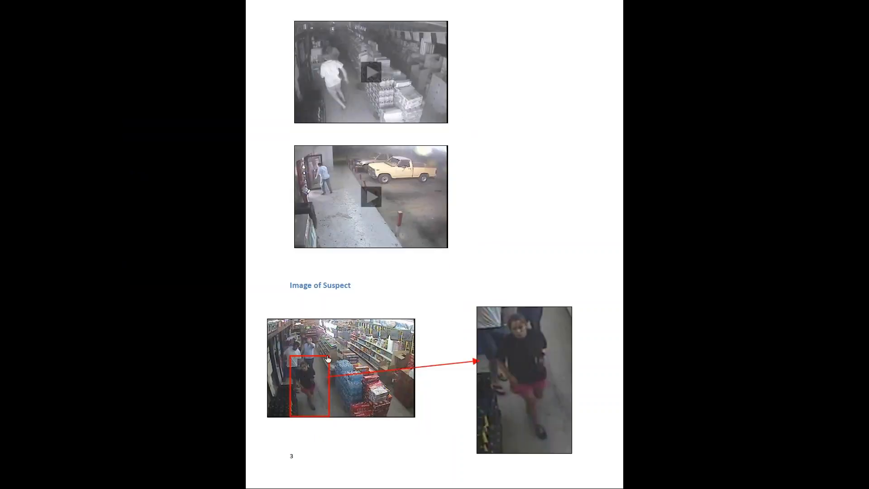
pyautogui.click(514, 344)
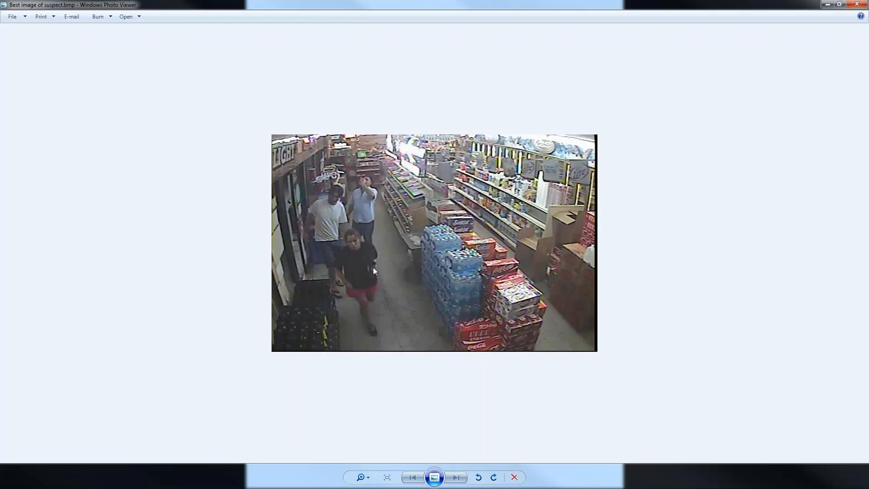
pyautogui.scroll(4, 317, 277)
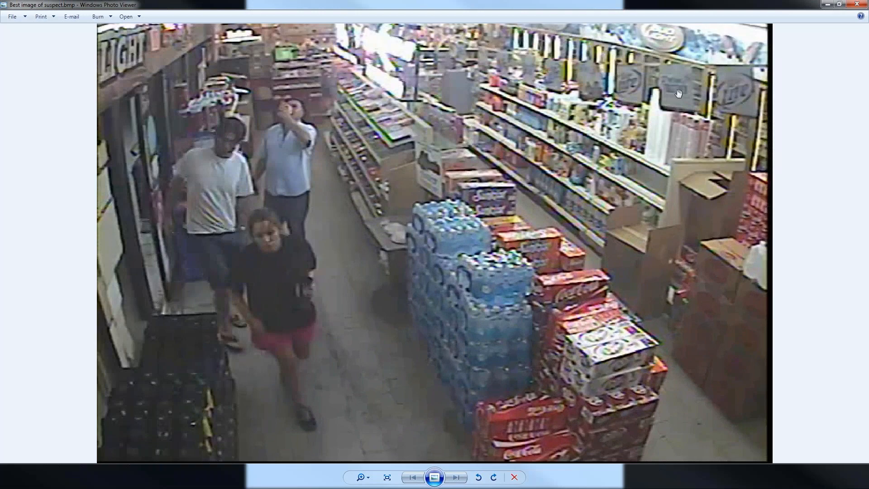
pyautogui.click(857, 4)
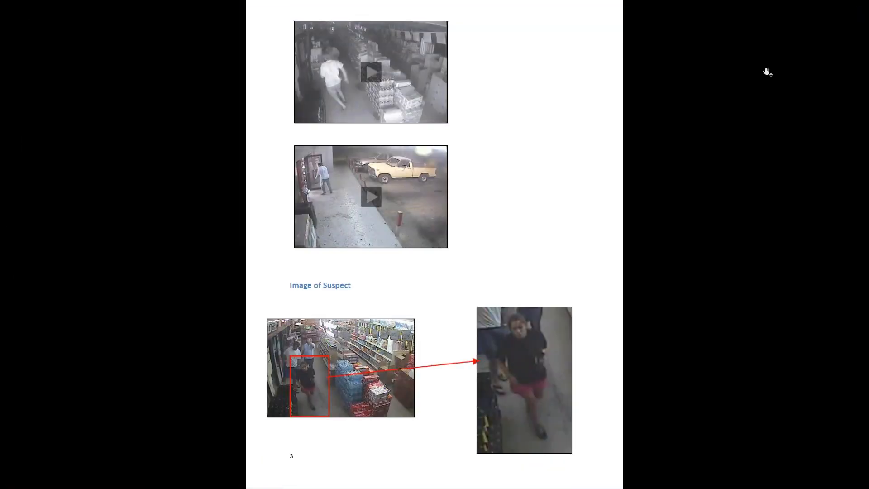
pyautogui.scroll(5, 634, 151)
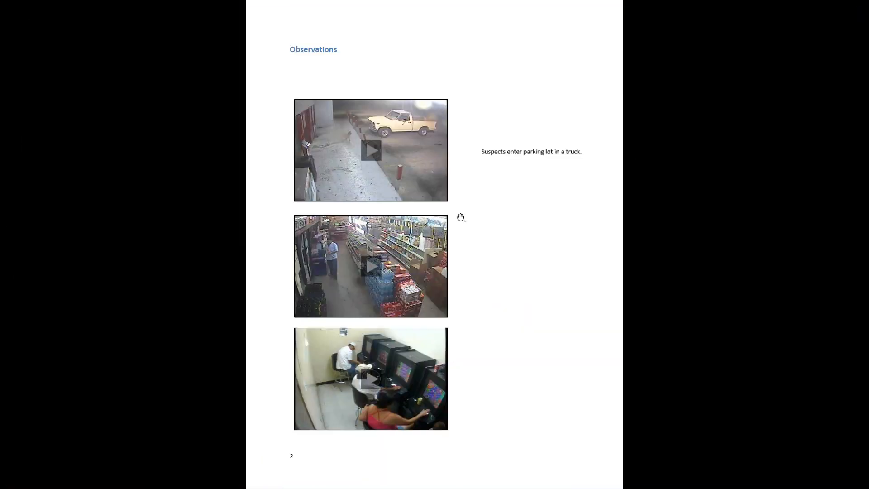
pyautogui.scroll(3, 443, 222)
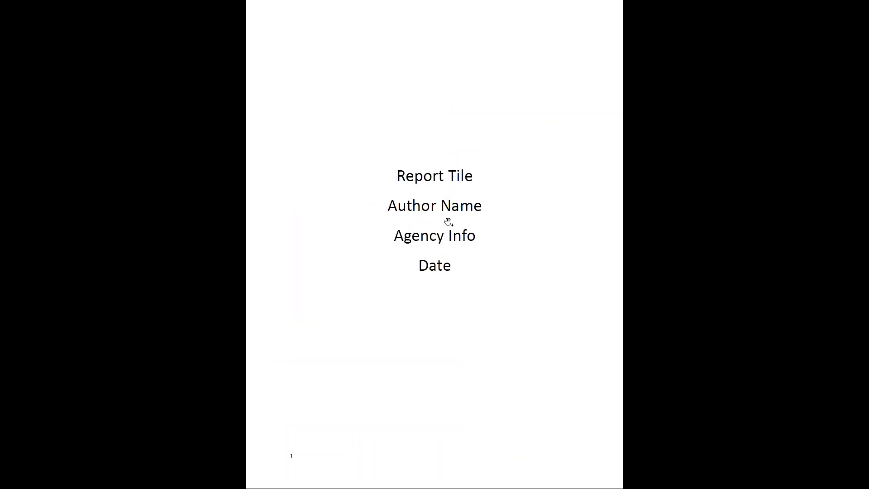
# - Close Acrobat and delete all images and shapes from the report in iNPUT-ACE
pyautogui.hotkey('alt', 'F4')
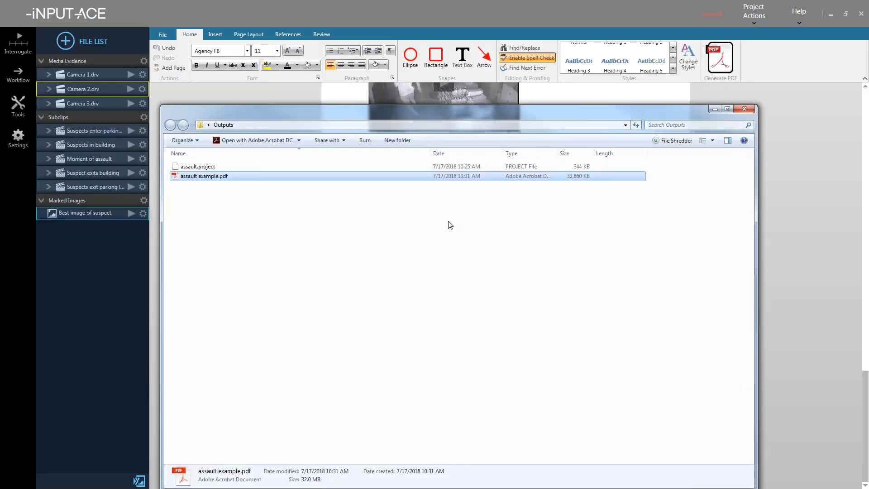
pyautogui.click(457, 10)
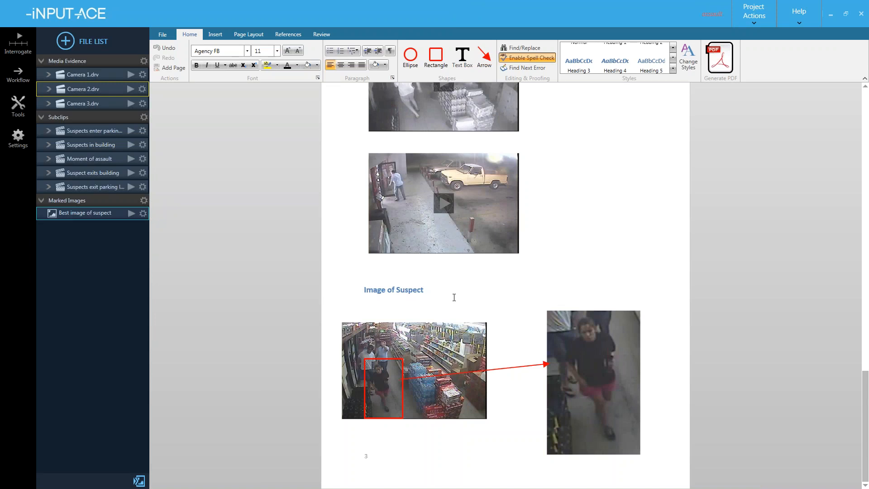
pyautogui.click(463, 336)
pyautogui.hotkey('ctrl', 'a')
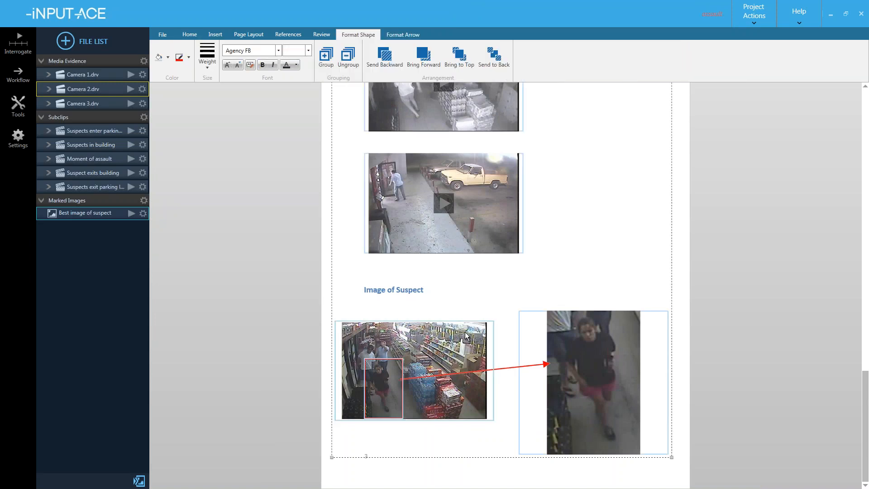
pyautogui.press('Delete')
# - Delete all remaining report text and the leftover blank lines
pyautogui.hotkey('ctrl', 'a')
pyautogui.press('Delete')
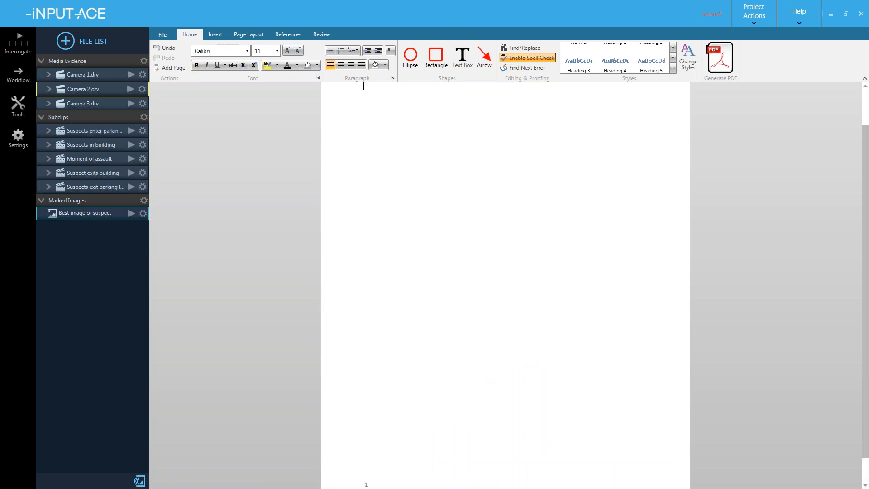
pyautogui.scroll(3, 417, 272)
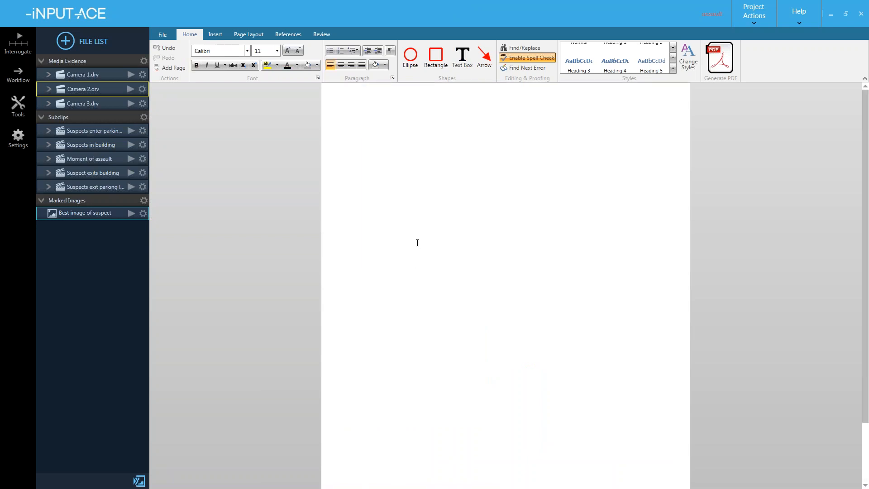
pyautogui.scroll(-3, 417, 245)
pyautogui.moveTo(411, 180); pyautogui.dragTo(424, 330)
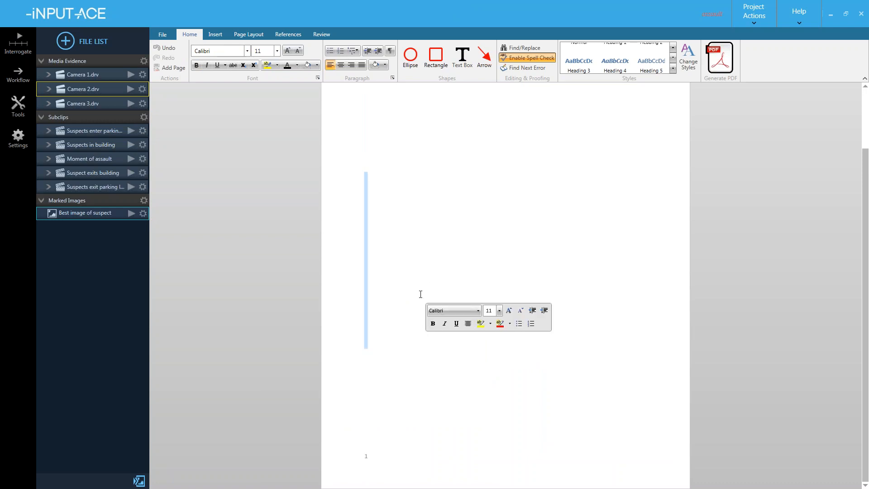
pyautogui.press('BackSpace')
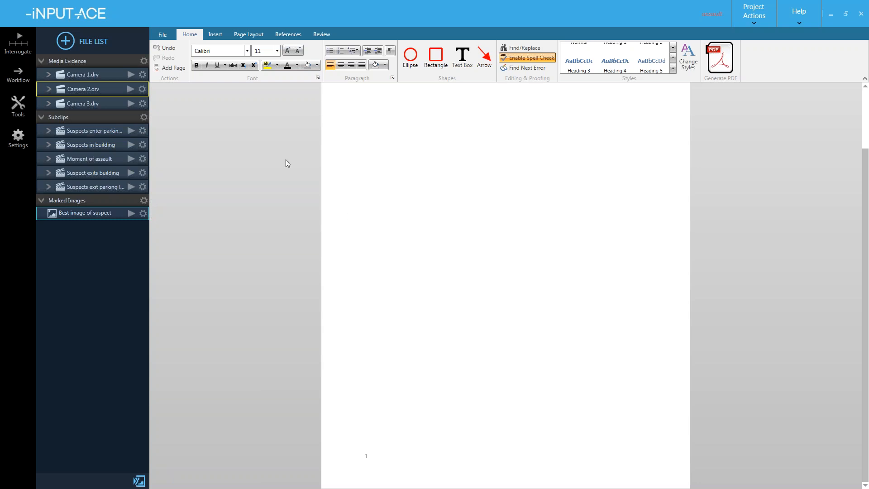
# - Load [EXAMPLE TEMPLATE]_BOLO.template from the Templates folder via File > Load Template
pyautogui.click(161, 34)
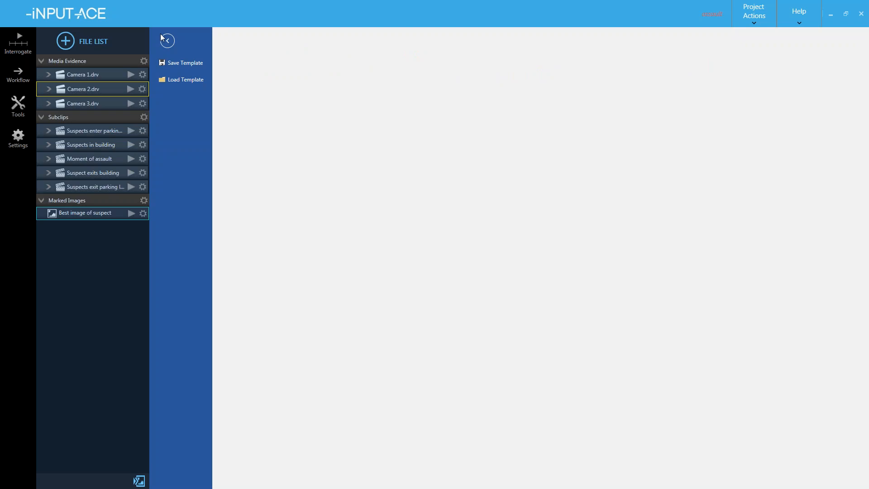
pyautogui.click(178, 83)
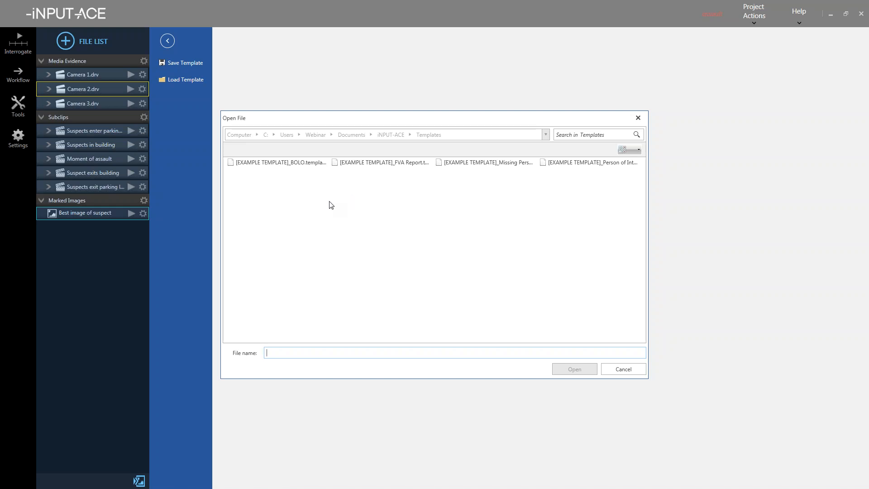
pyautogui.click(293, 164)
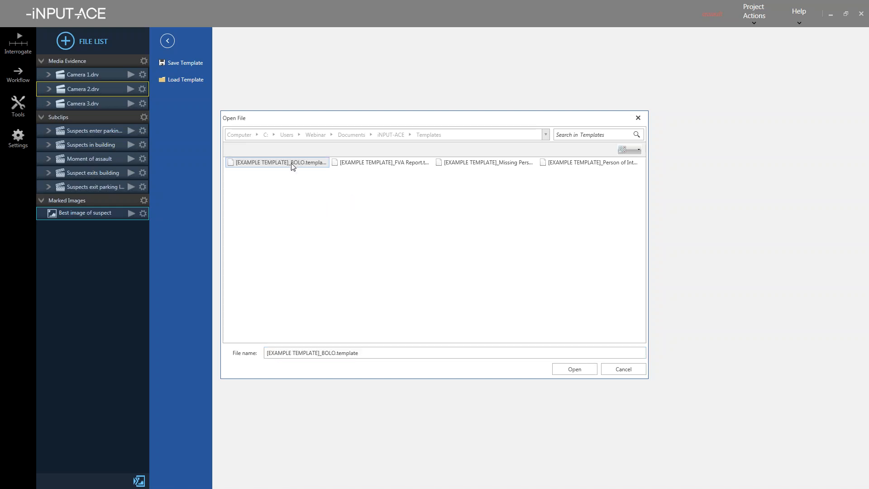
pyautogui.click(571, 369)
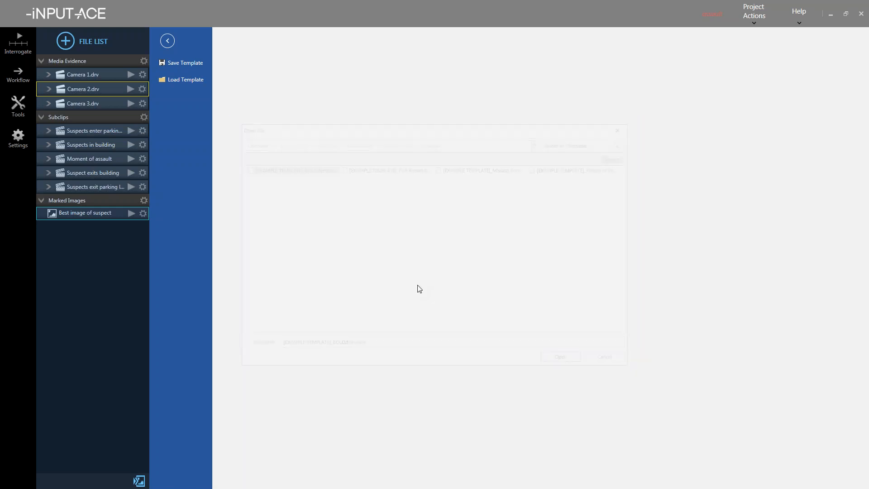
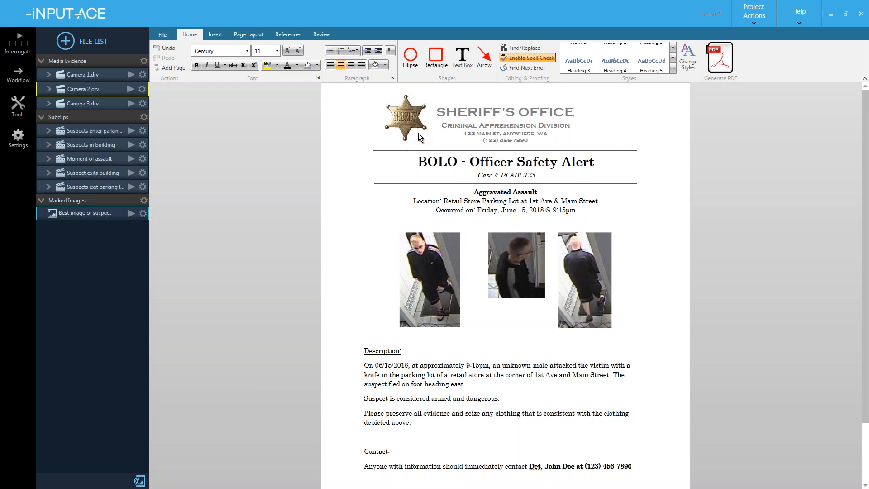
# - Load the [EXAMPLE TEMPLATE]_FVA Report.template from the Templates folder
pyautogui.click(163, 36)
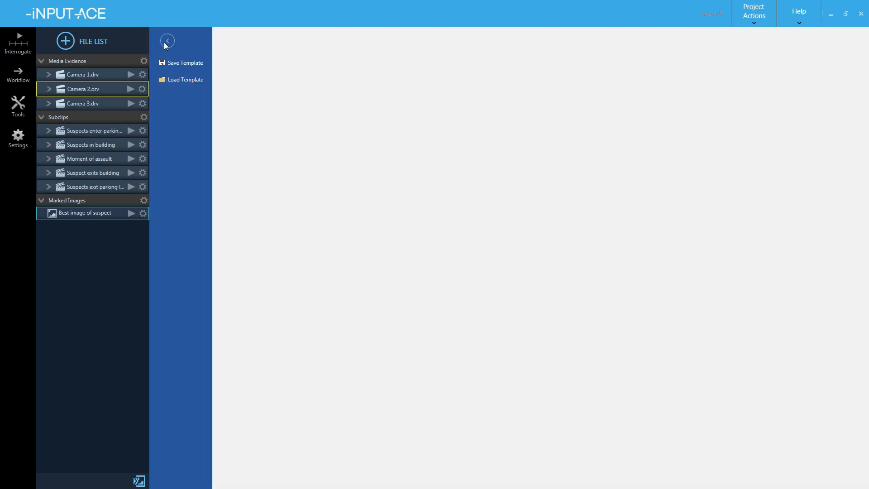
pyautogui.click(177, 79)
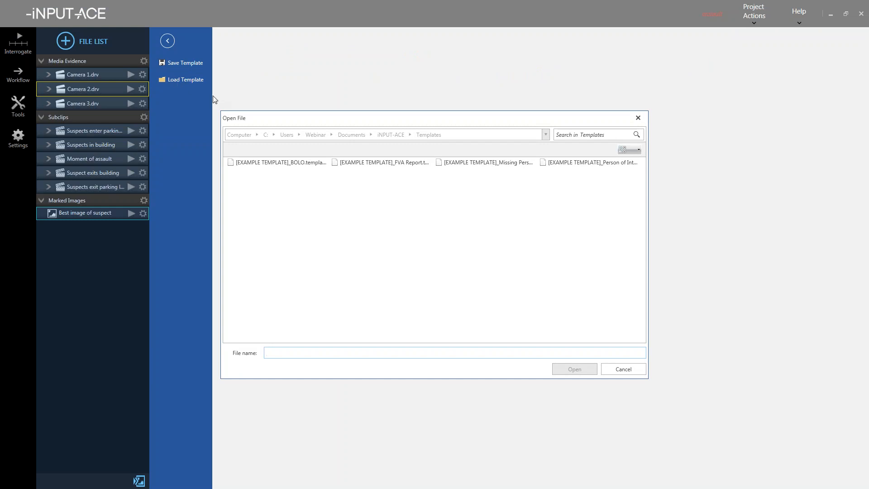
pyautogui.click(387, 165)
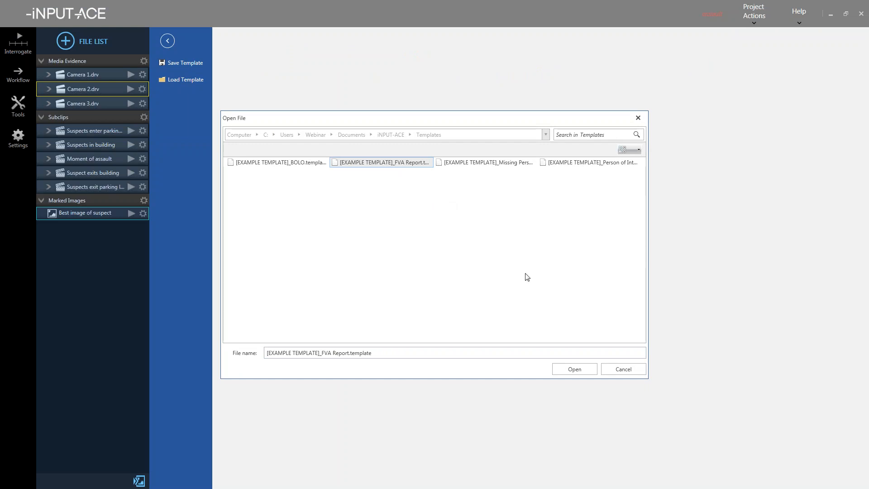
pyautogui.click(580, 371)
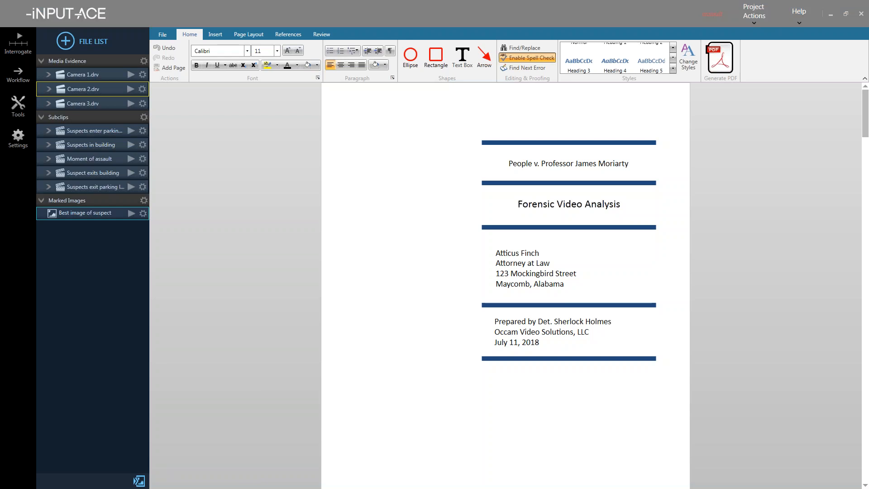
pyautogui.hotkey('alt', 'Tab')
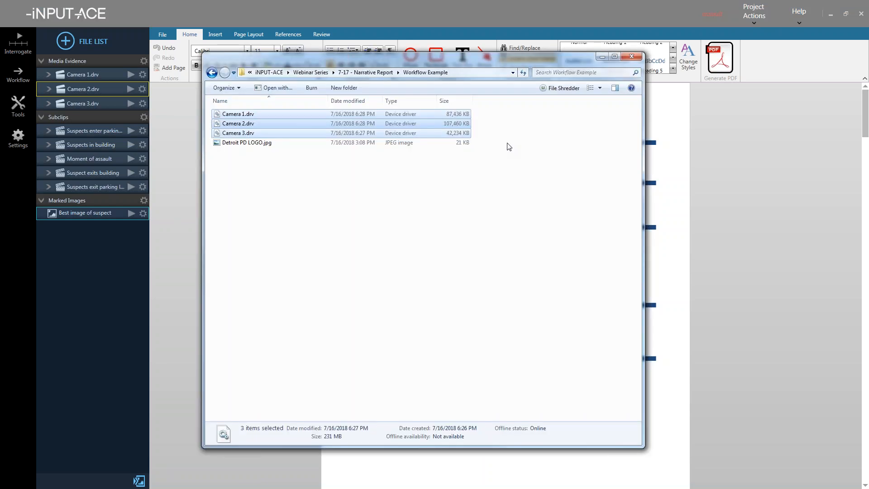
pyautogui.click(367, 74)
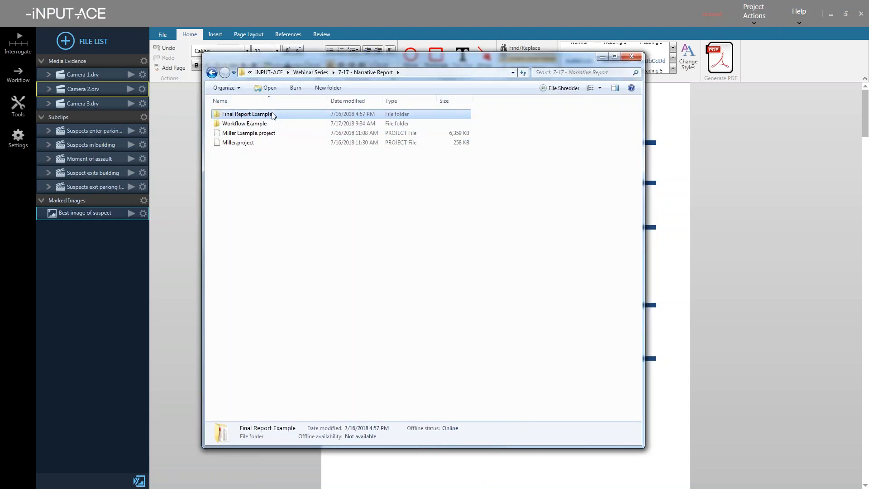
pyautogui.doubleClick(247, 113)
pyautogui.doubleClick(240, 123)
pyautogui.hotkey('ctrl', 'l')
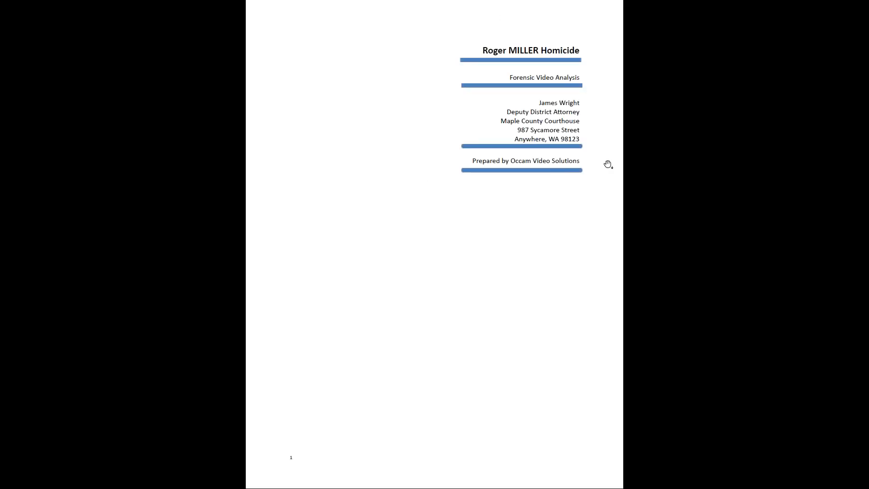
pyautogui.click(515, 72)
pyautogui.click(401, 74)
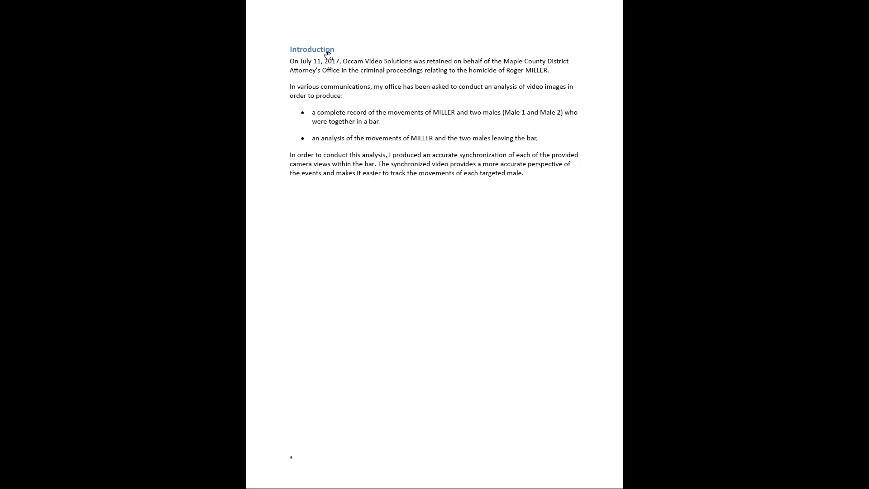
pyautogui.click(407, 103)
pyautogui.click(389, 156)
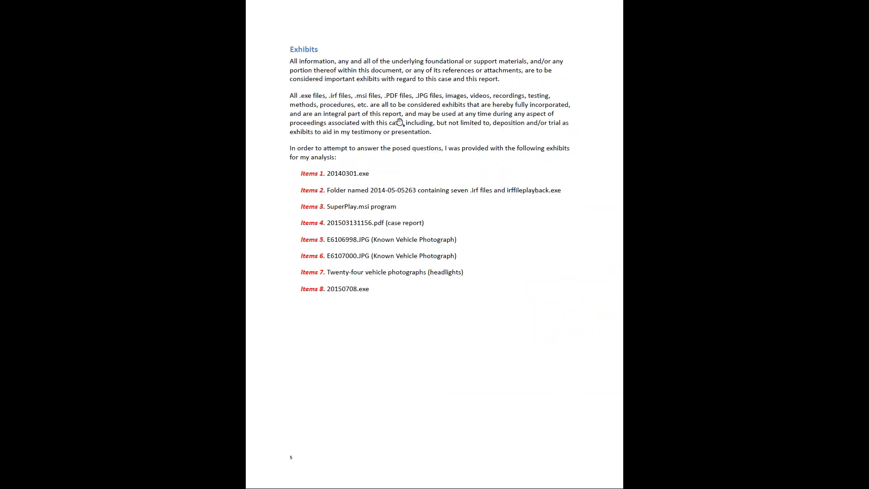
pyautogui.press('Escape')
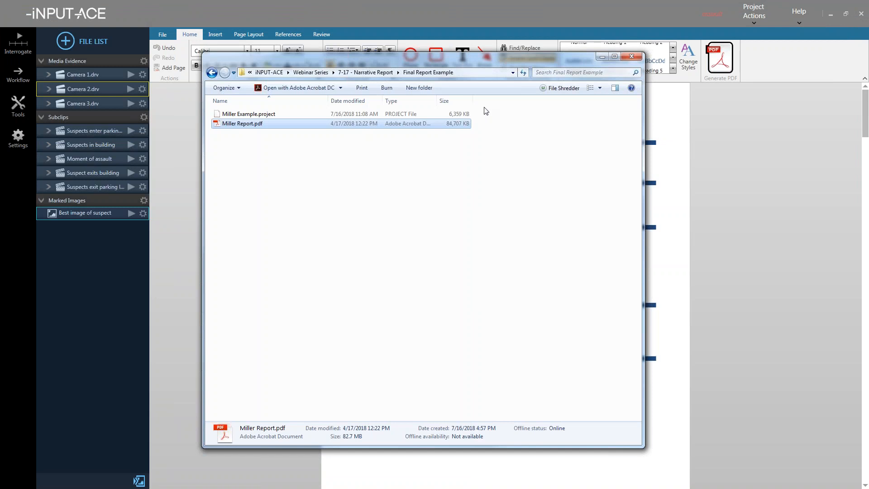
pyautogui.click(471, 12)
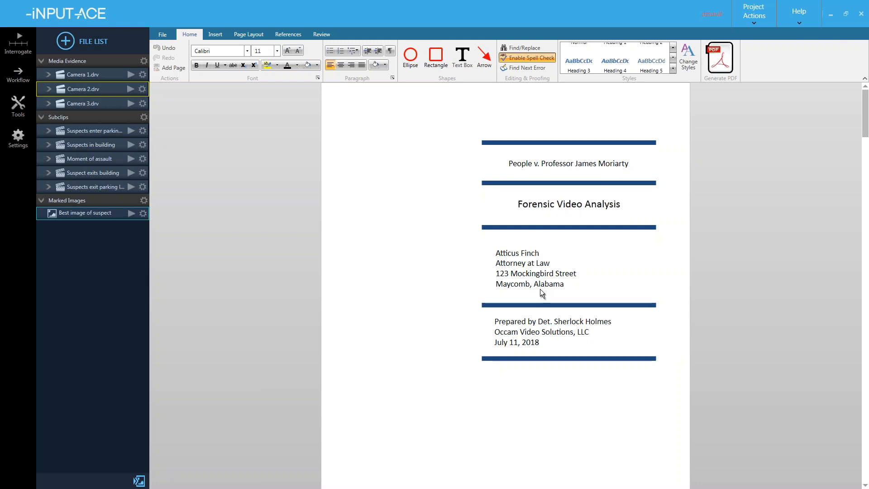
pyautogui.scroll(-2, 539, 289)
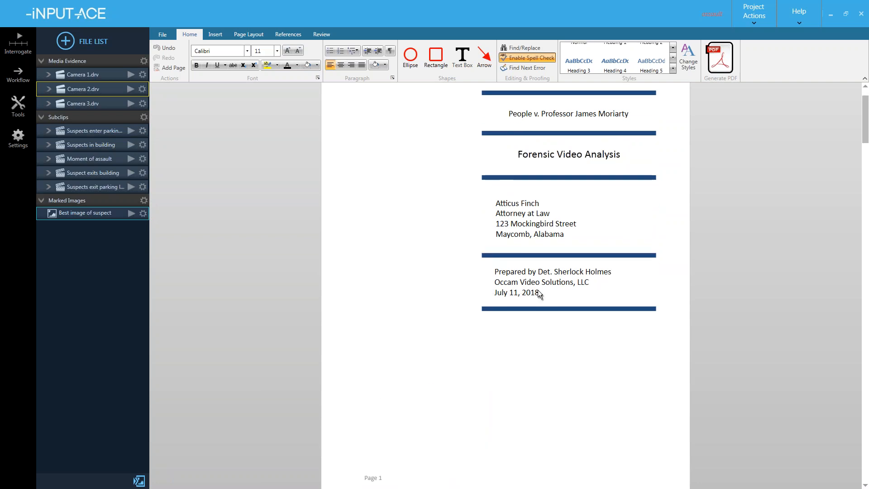
pyautogui.click(538, 290)
pyautogui.scroll(-6, 535, 298)
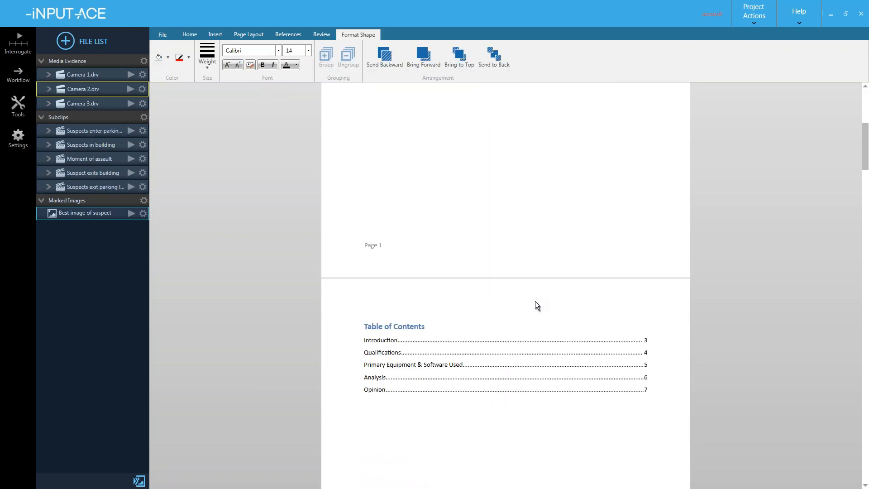
pyautogui.scroll(-1, 525, 305)
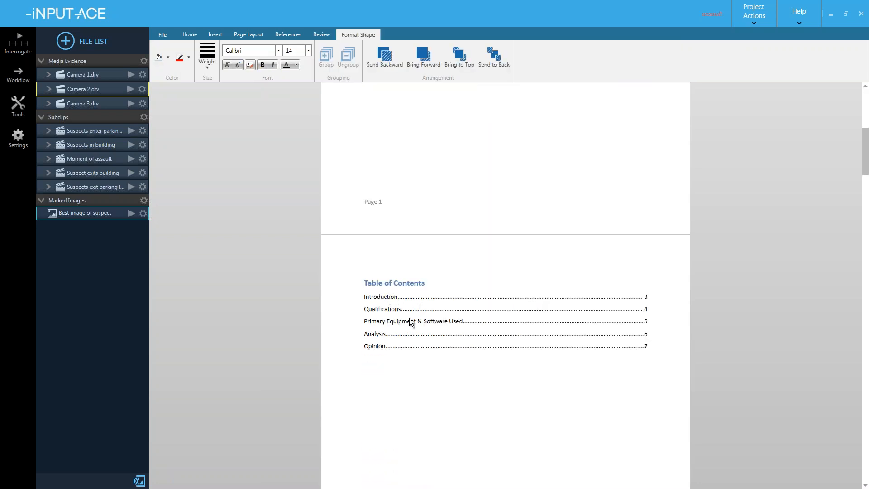
pyautogui.scroll(-8, 408, 305)
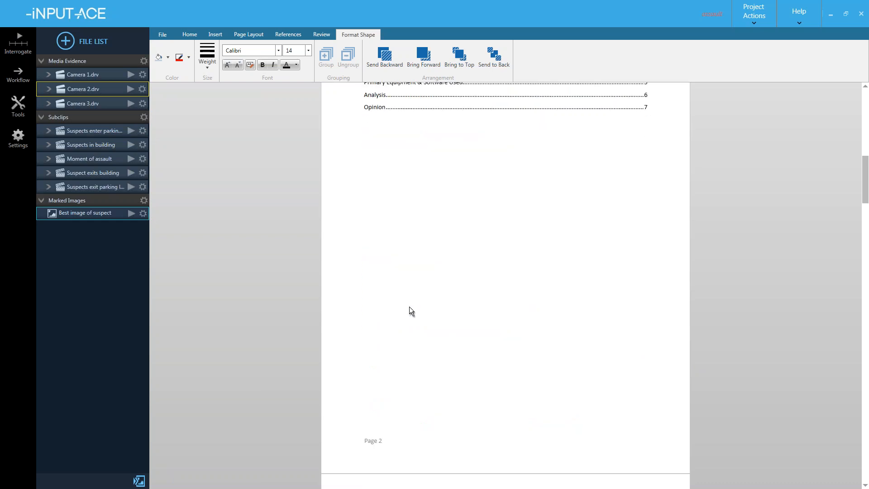
pyautogui.scroll(-5, 409, 308)
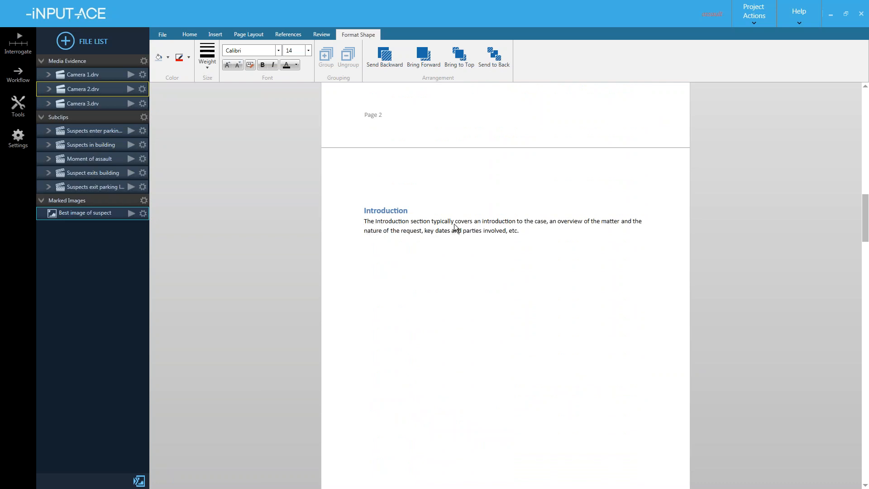
pyautogui.click(482, 232)
pyautogui.scroll(-10, 475, 235)
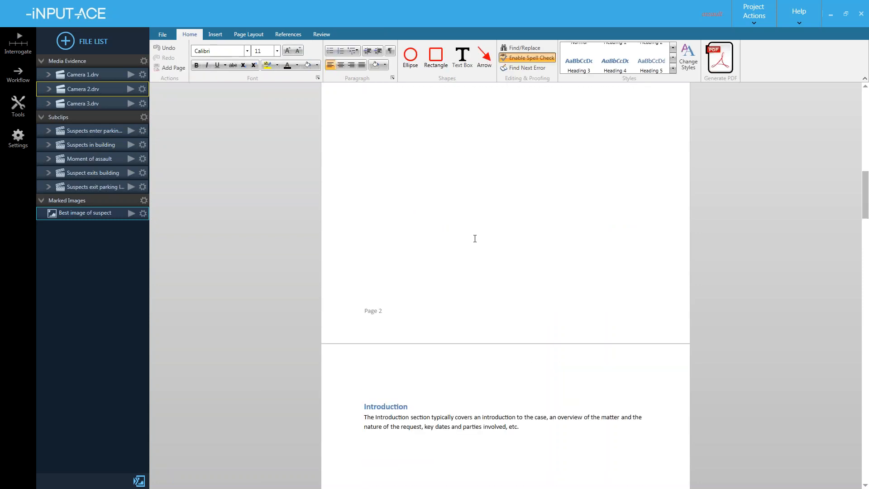
pyautogui.scroll(-5, 475, 239)
pyautogui.moveTo(520, 212); pyautogui.dragTo(365, 199)
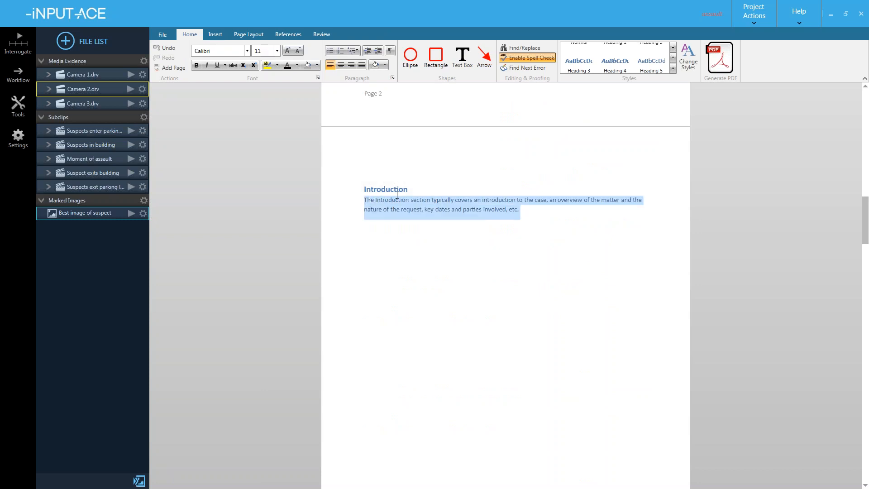
pyautogui.click(397, 231)
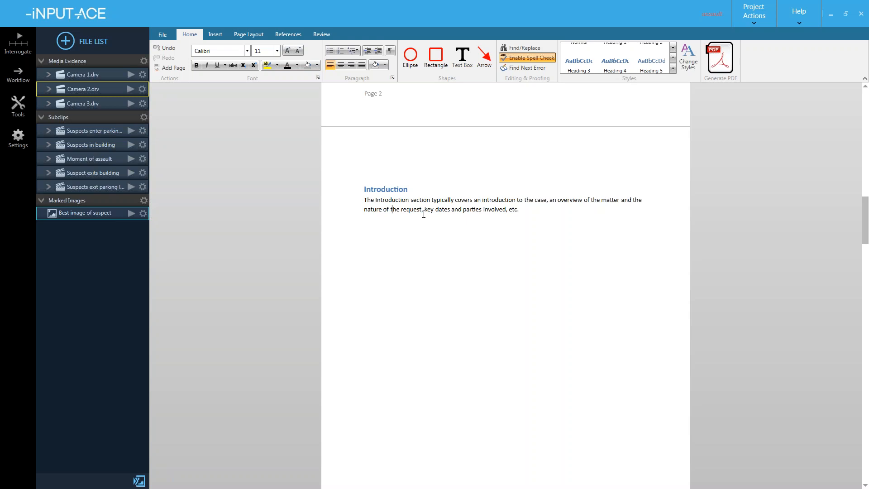
pyautogui.scroll(-10, 424, 217)
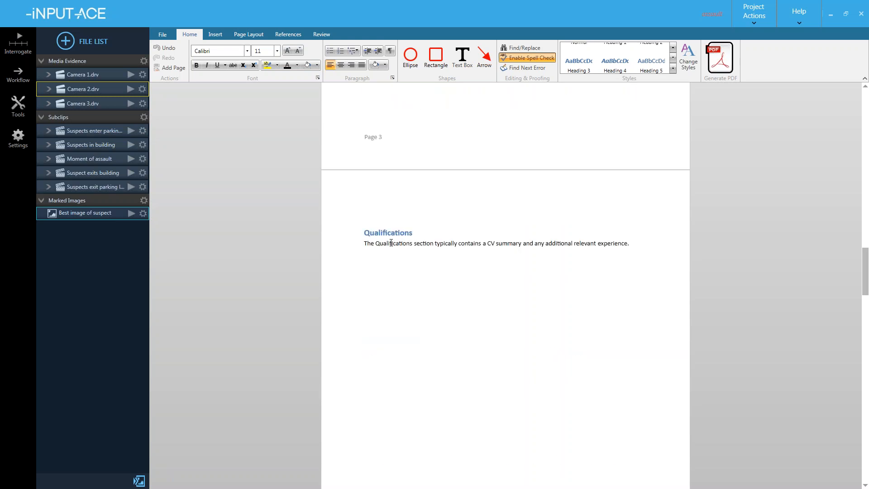
pyautogui.scroll(-2, 393, 243)
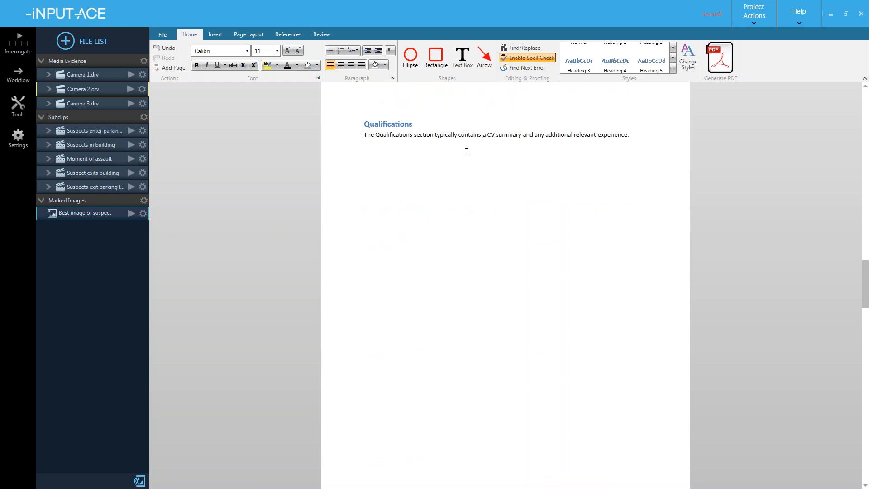
pyautogui.scroll(-8, 466, 152)
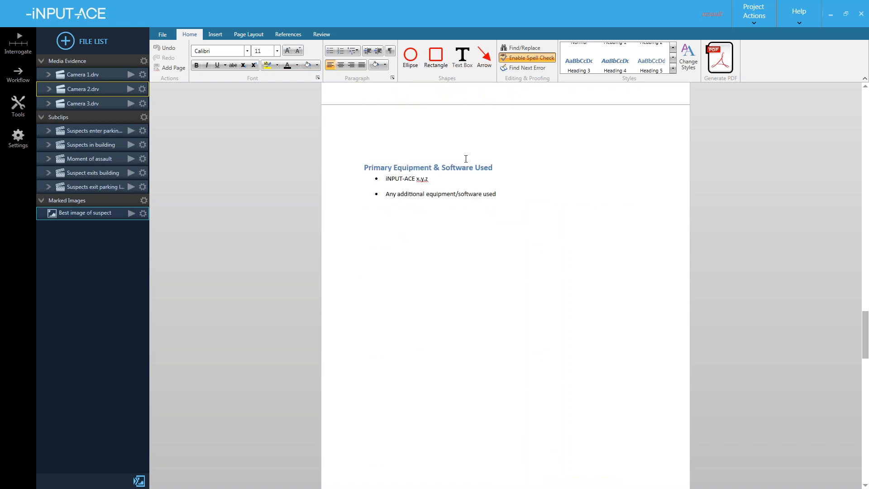
pyautogui.scroll(-8, 383, 190)
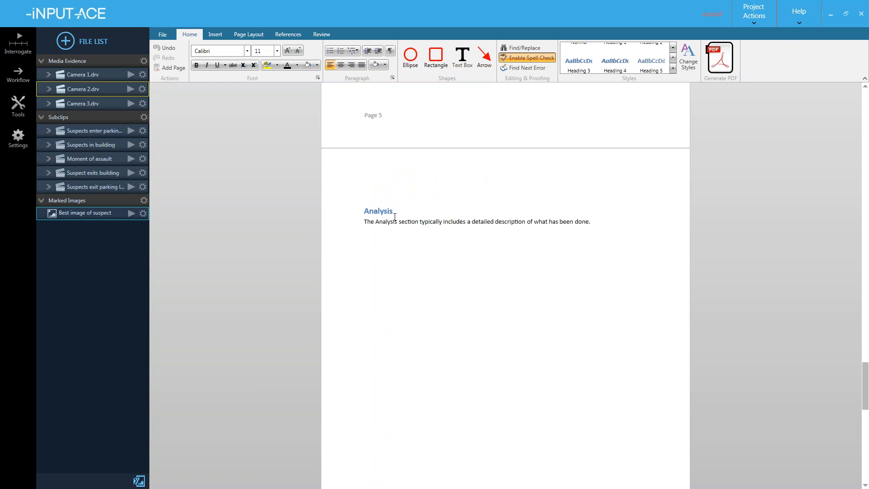
pyautogui.scroll(-2, 376, 224)
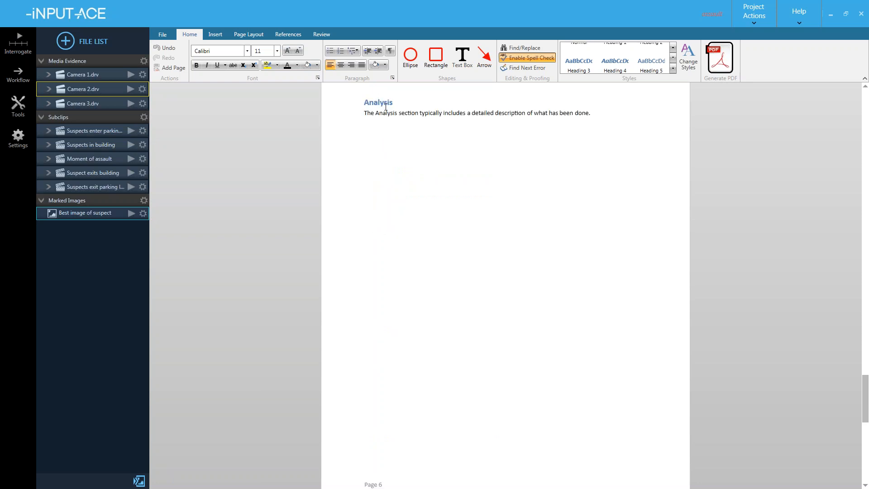
pyautogui.scroll(-6, 386, 106)
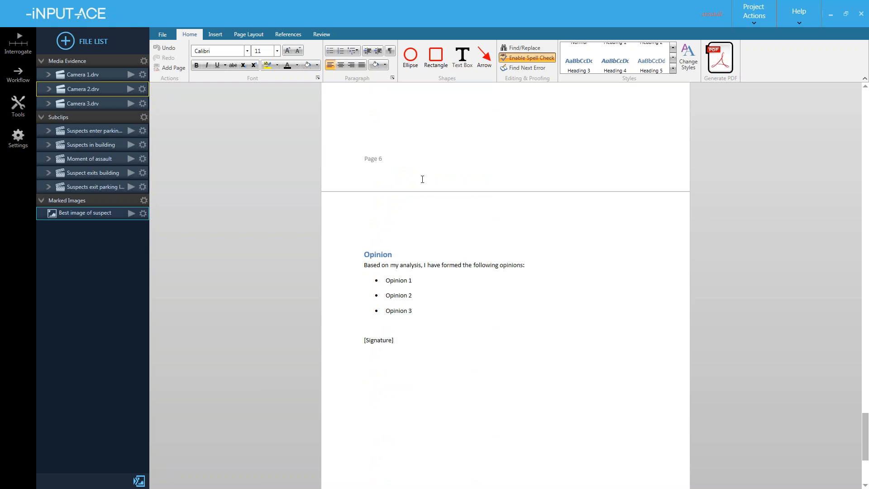
pyautogui.scroll(-2, 422, 180)
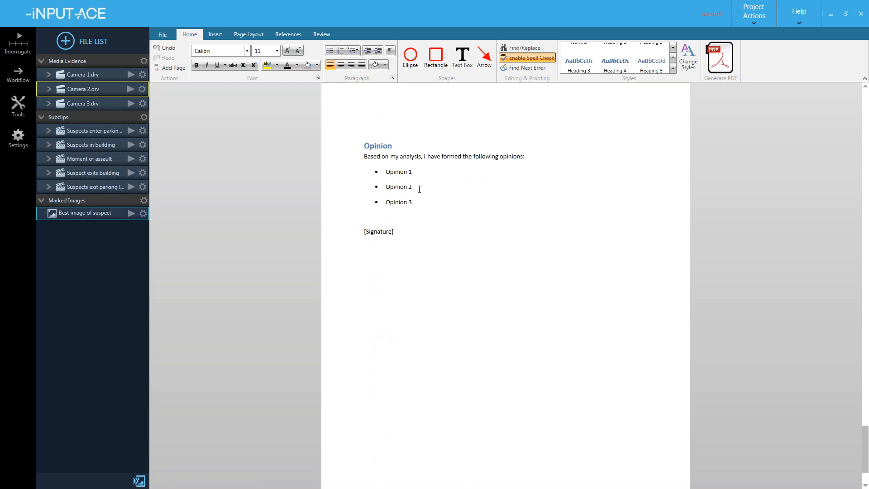
pyautogui.scroll(16, 419, 189)
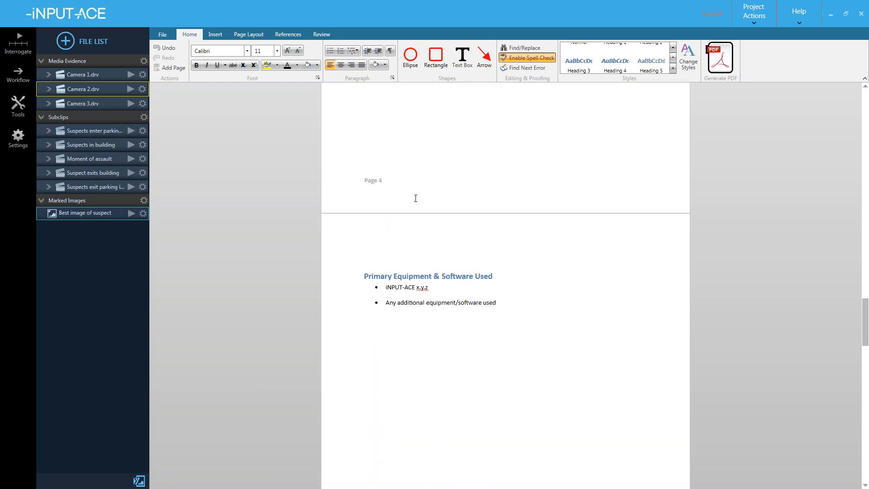
pyautogui.scroll(16, 410, 273)
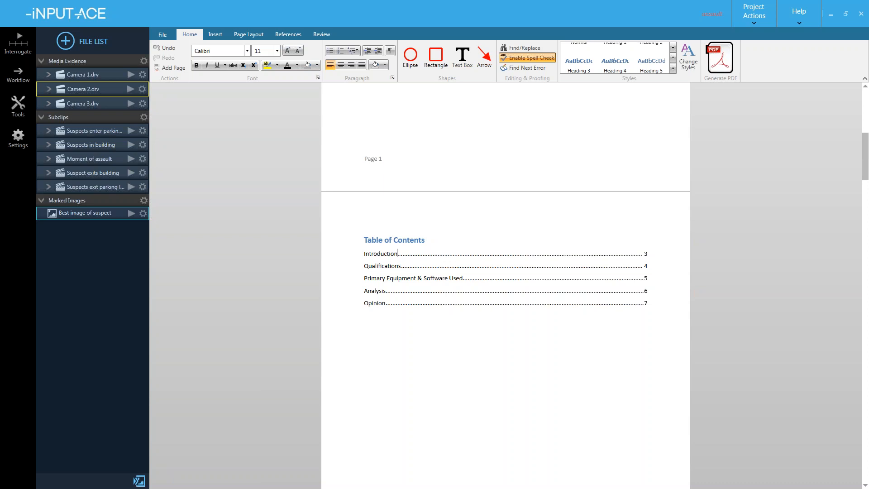
# - Update the table of contents page numbers
pyautogui.rightClick(376, 246)
pyautogui.rightClick(368, 258)
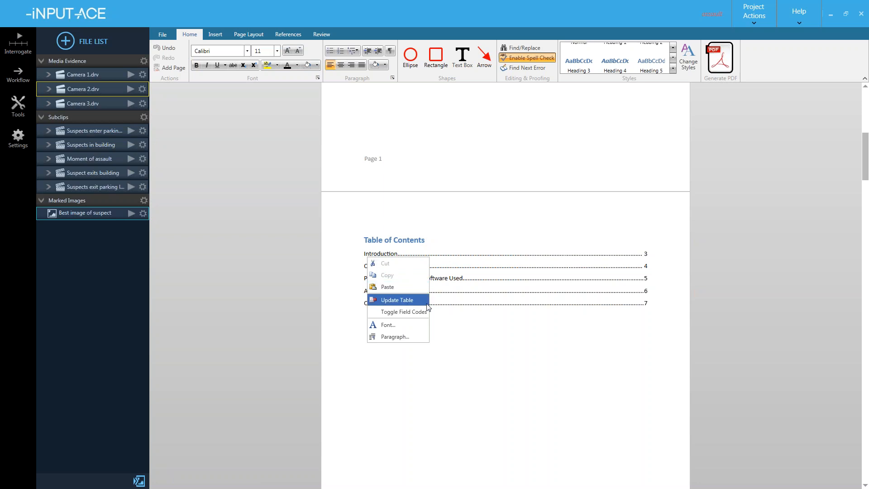
pyautogui.click(481, 335)
pyautogui.scroll(-10, 422, 320)
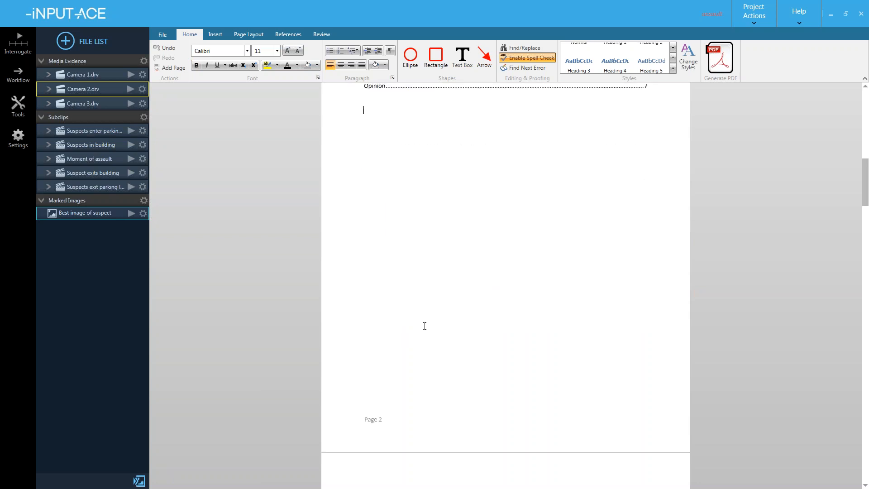
# - Retitle the Introduction heading as 'Executive Summary'
pyautogui.click(412, 190)
pyautogui.moveTo(412, 192); pyautogui.dragTo(364, 179)
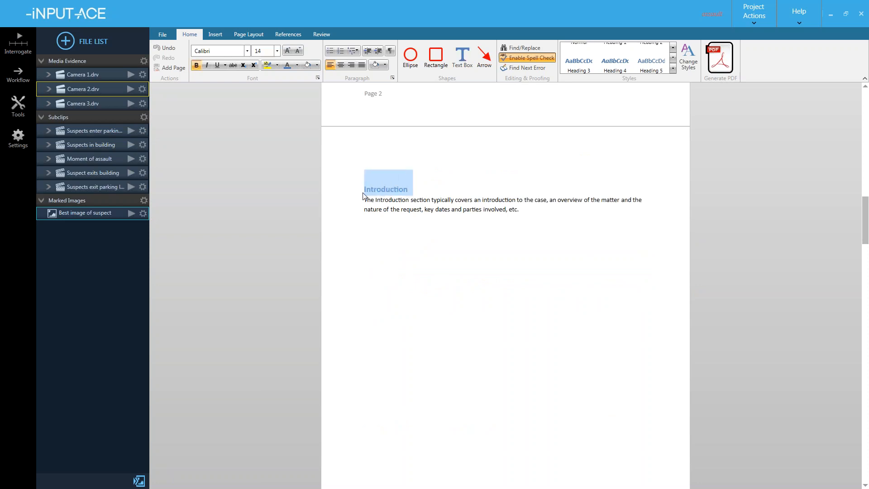
pyautogui.write('EThe')
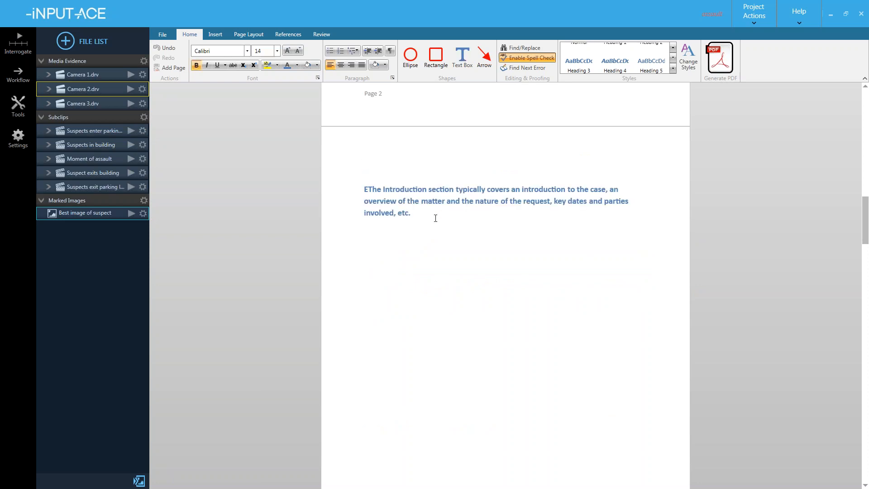
pyautogui.hotkey('ctrl', 'z')
pyautogui.click(420, 212)
pyautogui.click(409, 192)
pyautogui.press('BackSpace')
pyautogui.press('BackSpace')
pyautogui.press('BackSpace')
pyautogui.press('BackSpace')
pyautogui.press('BackSpace')
pyautogui.press('BackSpace')
pyautogui.press('BackSpace')
pyautogui.press('BackSpace')
pyautogui.press('BackSpace')
pyautogui.press('BackSpace')
pyautogui.press('BackSpace')
pyautogui.press('BackSpace')
pyautogui.write('Exex')
pyautogui.write('utive Summa')
pyautogui.write('ry')
pyautogui.click(442, 220)
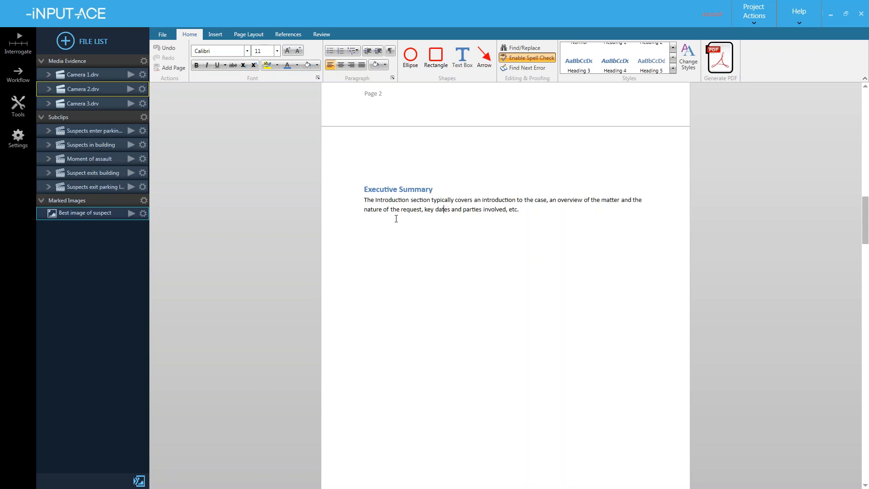
# - Refresh the table of contents so it lists Executive Summary first
pyautogui.scroll(10, 420, 203)
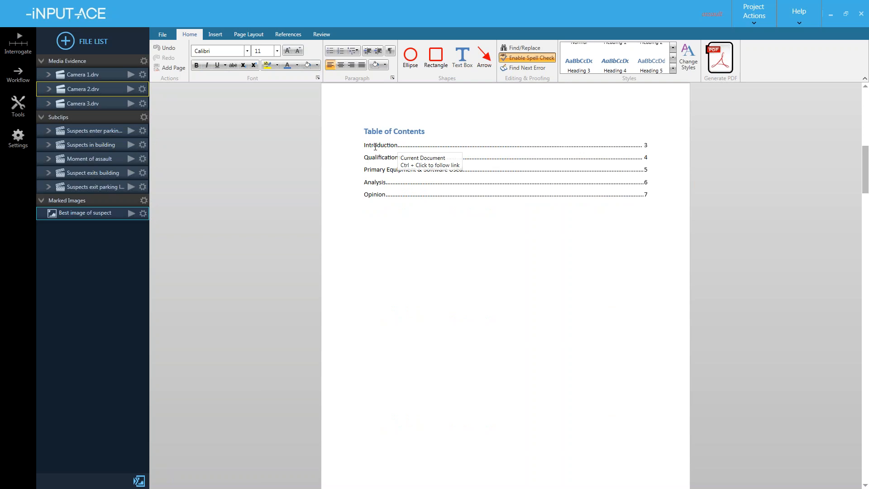
pyautogui.rightClick(378, 146)
pyautogui.click(385, 185)
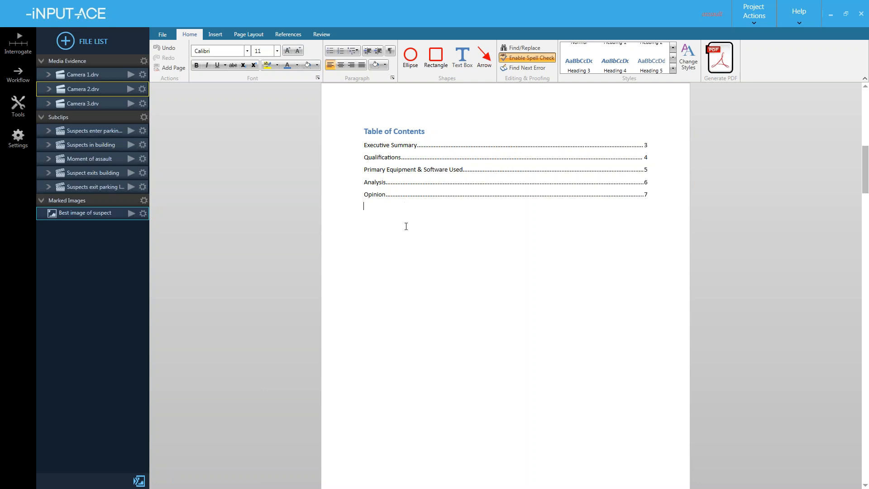
# - Generate the report PDF and save it as 'FVA example' in the Outputs folder
pyautogui.click(721, 59)
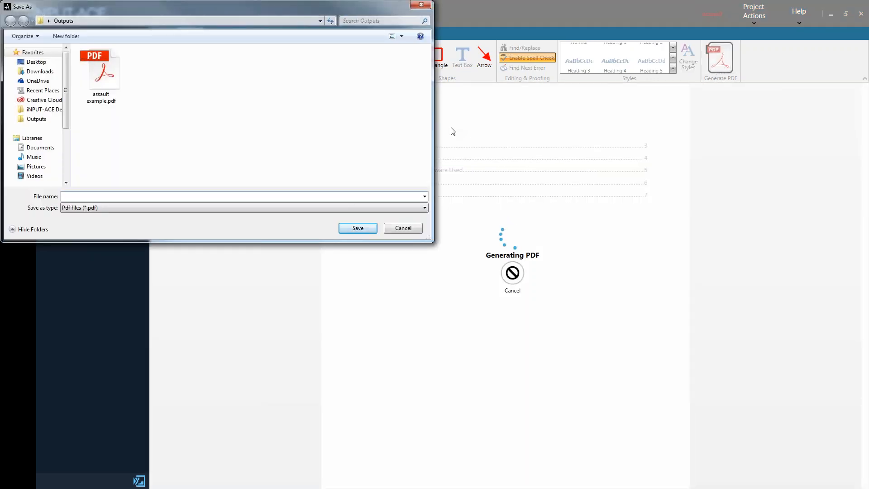
pyautogui.write('FVA example')
pyautogui.press('Return')
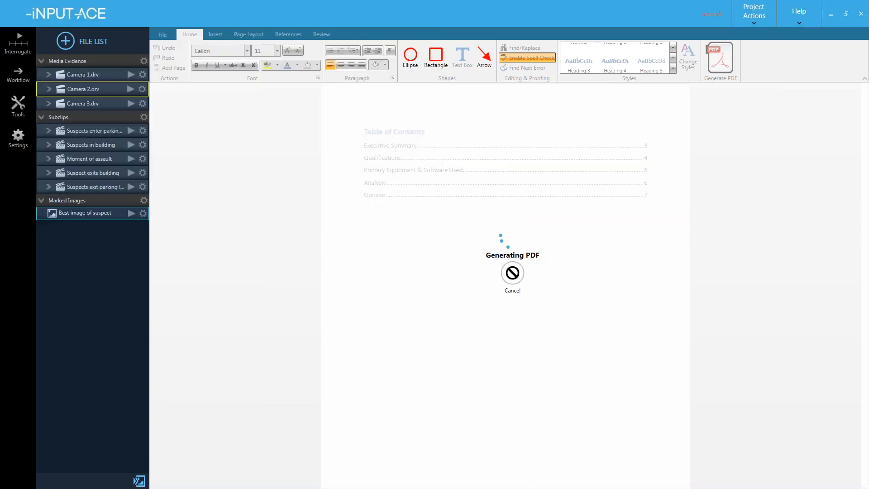
pyautogui.hotkey('alt', 'Tab')
pyautogui.hotkey('alt', 'Tab')
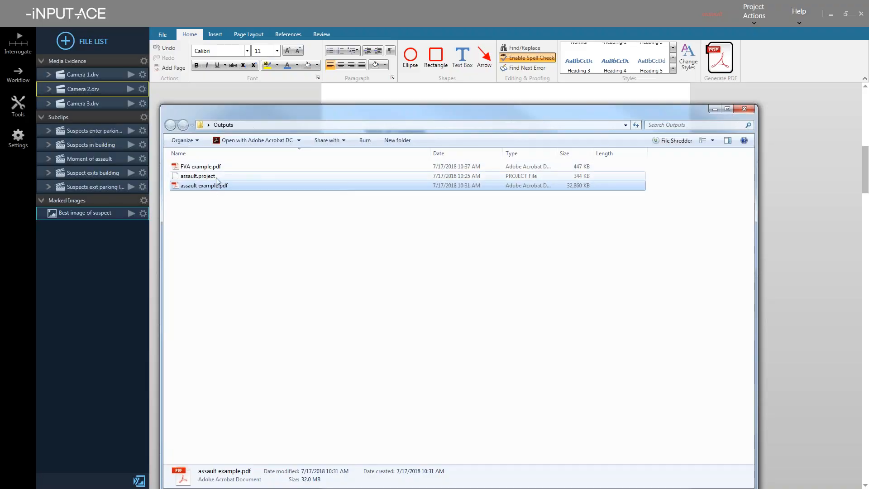
# - Open FVA example.pdf in Acrobat and test the Qualifications contents link to page 4
pyautogui.click(217, 168)
pyautogui.doubleClick(217, 169)
pyautogui.scroll(-5, 272, 227)
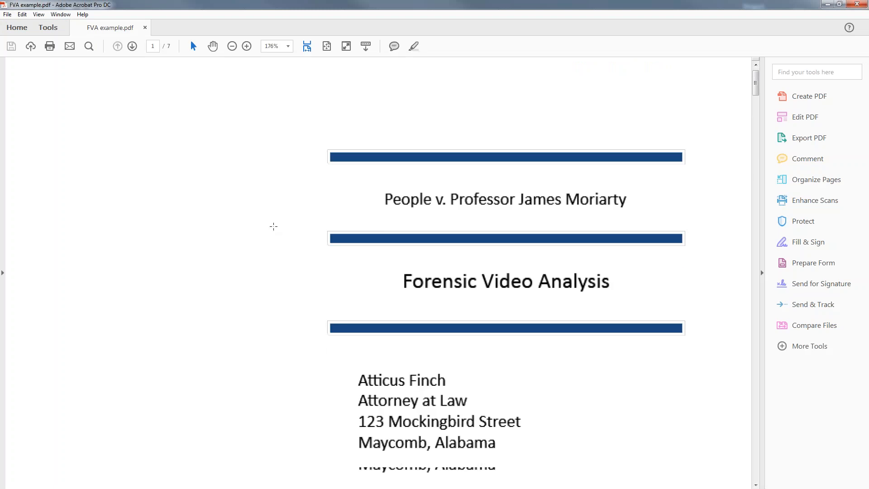
pyautogui.scroll(-9, 273, 229)
pyautogui.scroll(2, 274, 228)
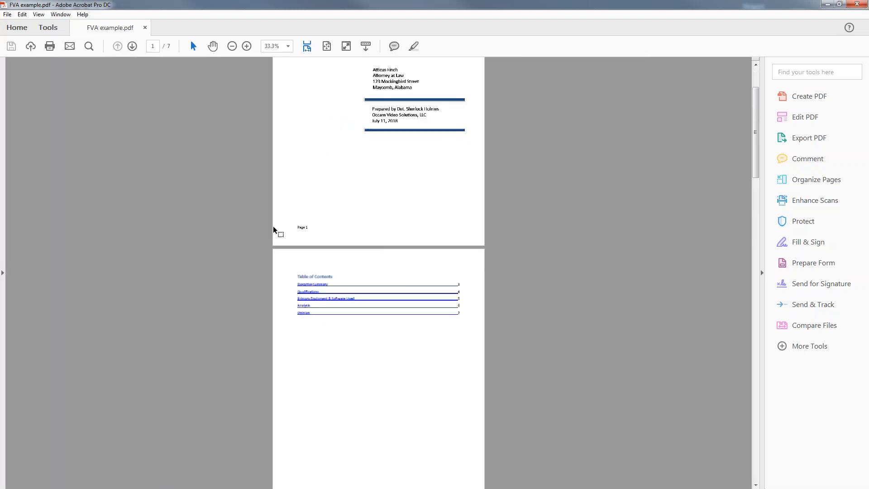
pyautogui.scroll(-1, 273, 228)
pyautogui.scroll(2, 308, 264)
pyautogui.scroll(-1, 311, 267)
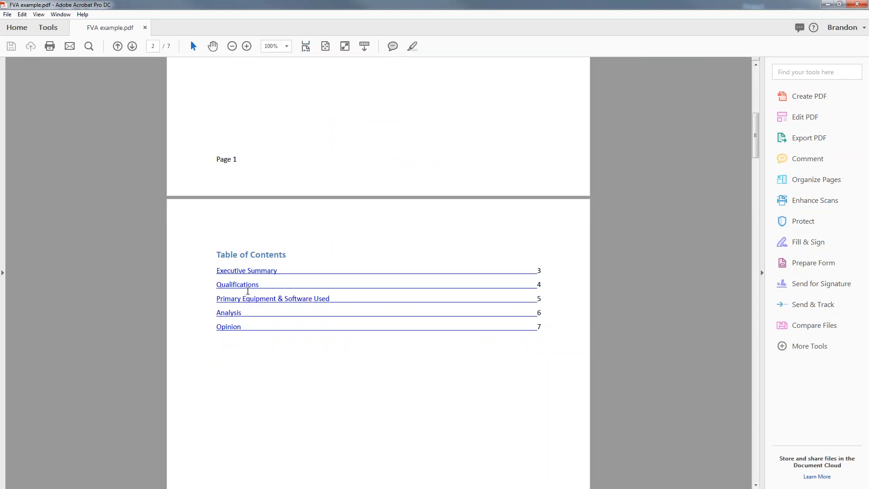
pyautogui.click(248, 288)
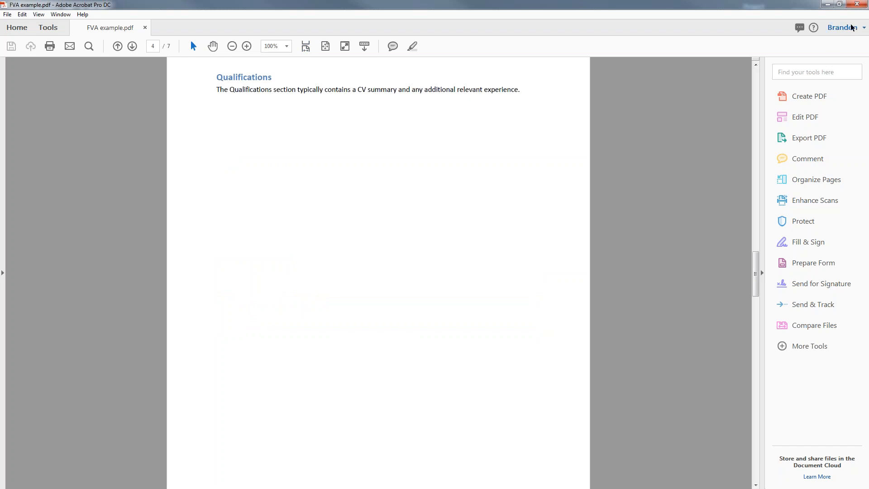
# - Close Acrobat and return to the iNPUT-ACE report editor
pyautogui.click(855, 6)
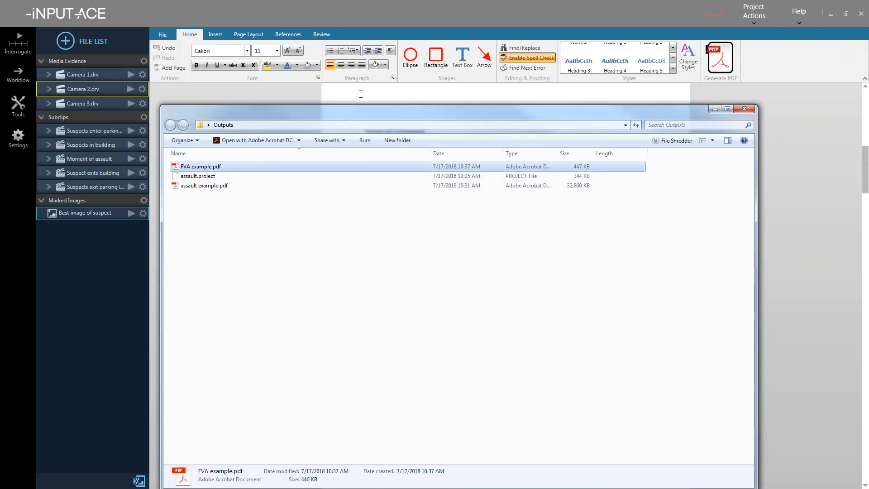
pyautogui.click(361, 91)
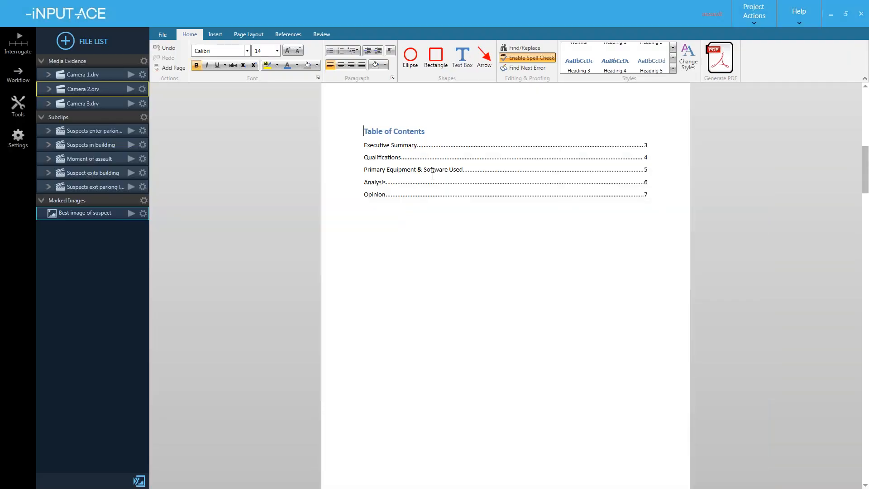
pyautogui.click(162, 35)
# - Load the [EXAMPLE TEMPLATE]_Missing Person.template from the Templates folder
pyautogui.click(176, 85)
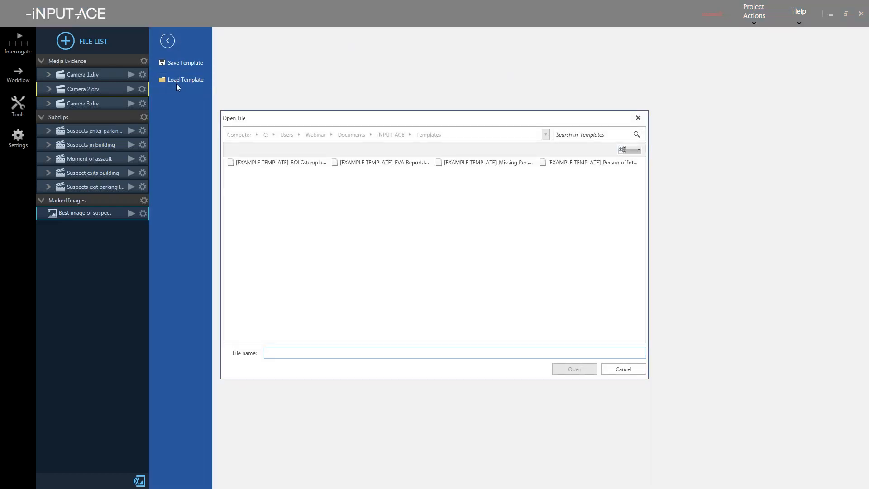
pyautogui.click(473, 170)
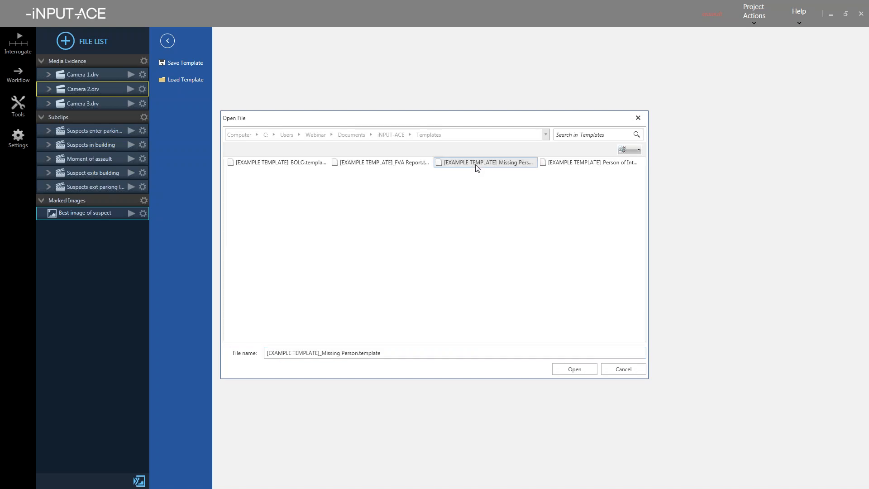
pyautogui.click(575, 371)
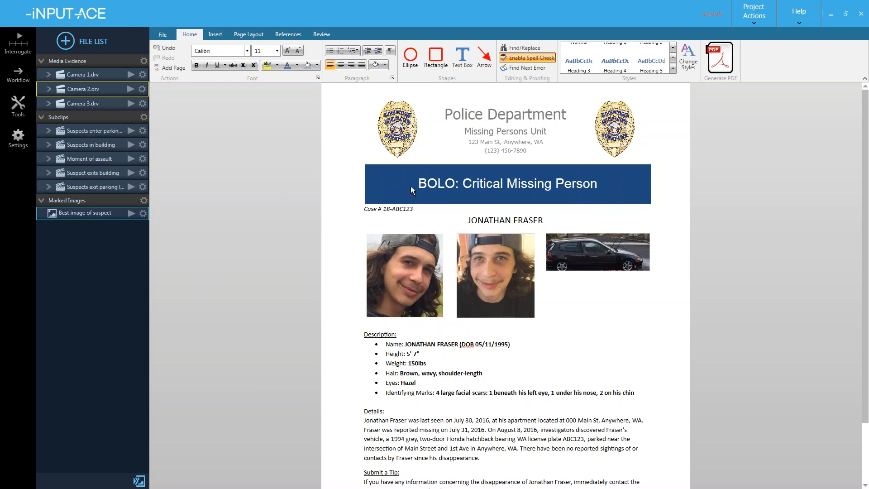
pyautogui.click(506, 183)
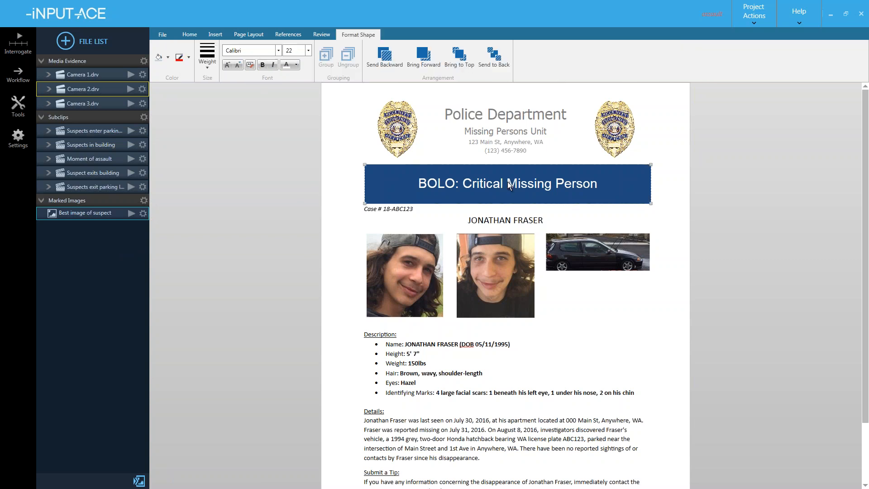
pyautogui.doubleClick(509, 185)
pyautogui.click(576, 184)
pyautogui.moveTo(596, 184); pyautogui.dragTo(463, 184)
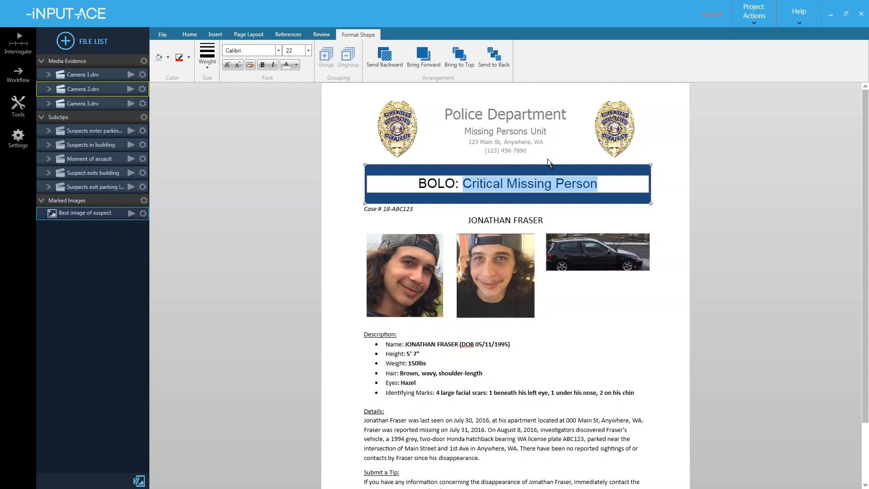
pyautogui.click(584, 300)
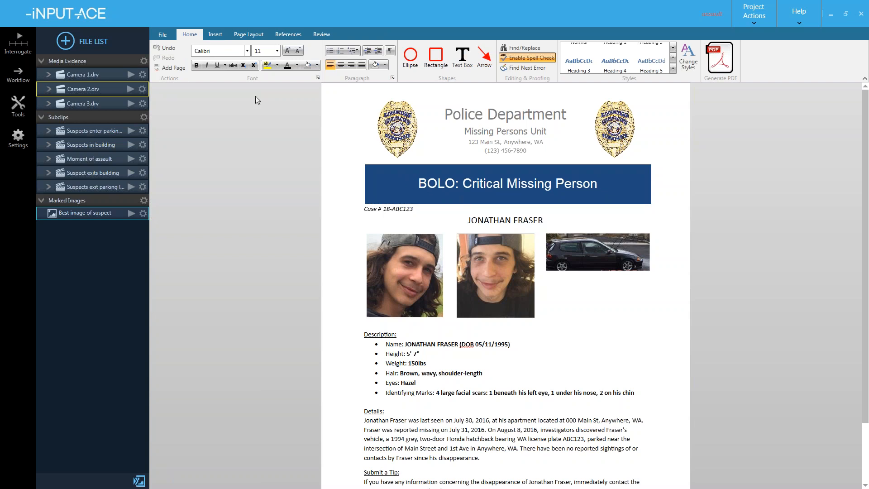
# - Load the [EXAMPLE TEMPLATE]_Person of Interest.template from the Templates folder
pyautogui.click(161, 36)
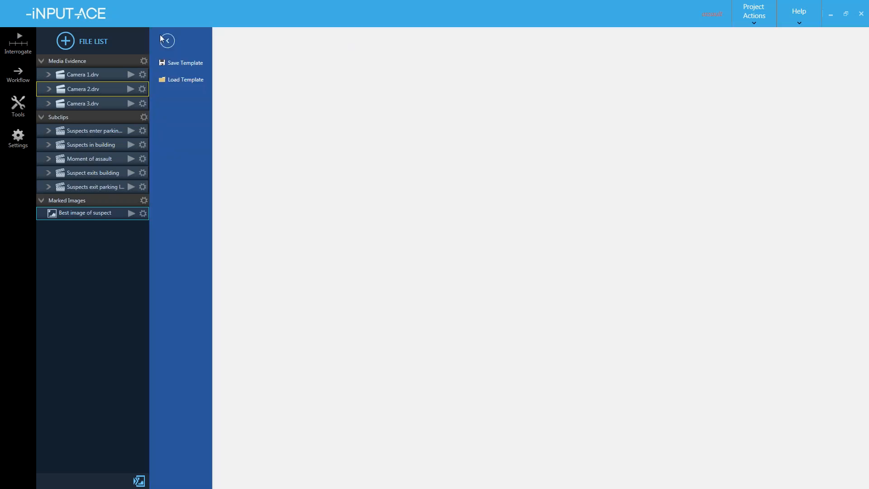
pyautogui.click(182, 79)
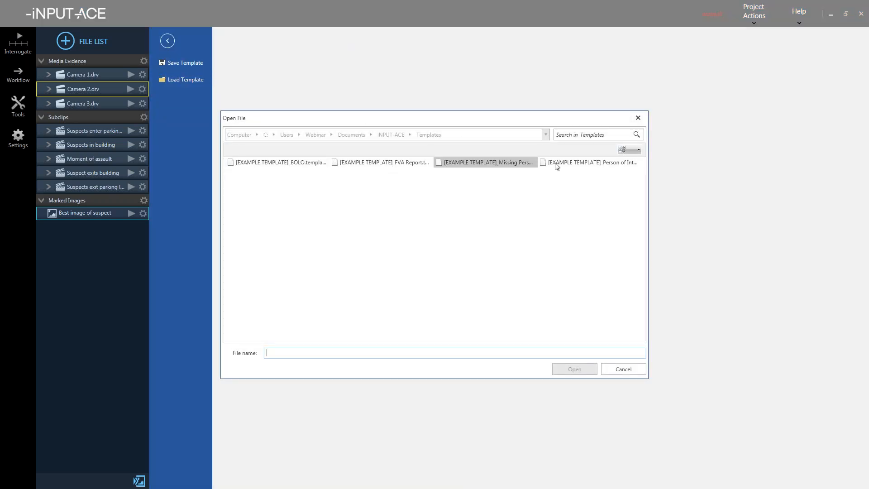
pyautogui.click(576, 166)
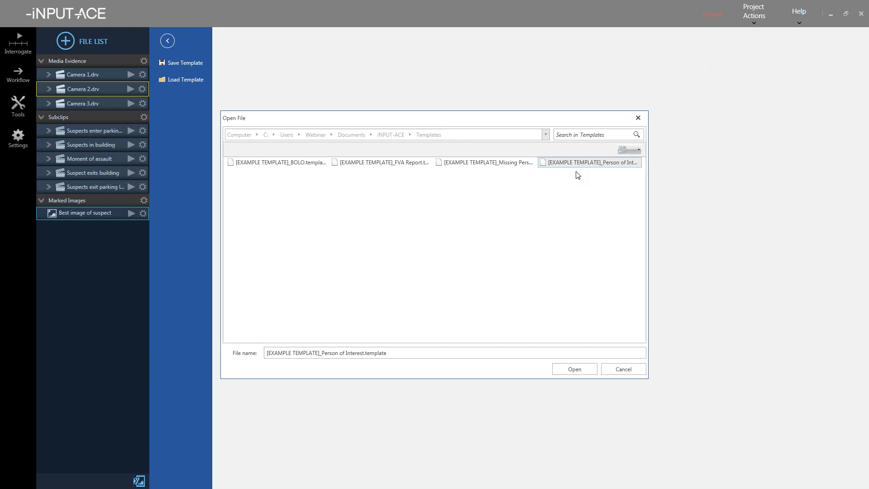
pyautogui.click(587, 369)
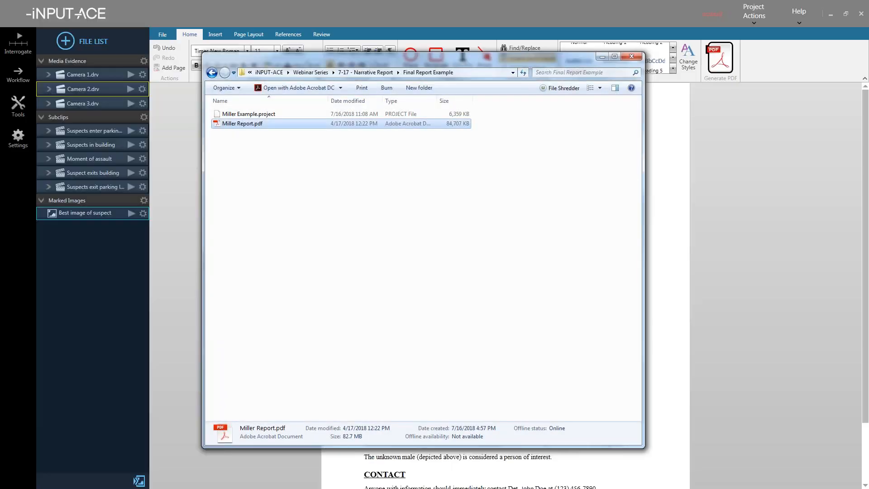
# - Drag Detroit PD LOGO.jpg from the Workflow Example folder into the project file list
pyautogui.click(366, 73)
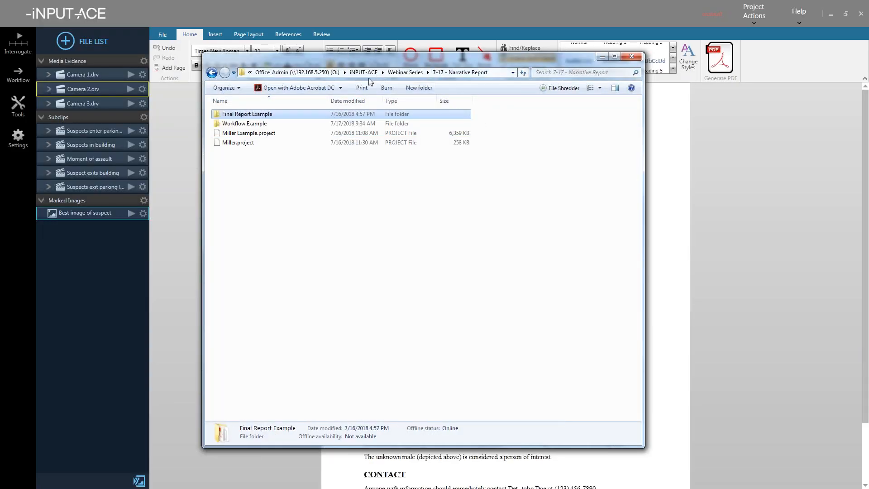
pyautogui.doubleClick(246, 123)
pyautogui.click(254, 144)
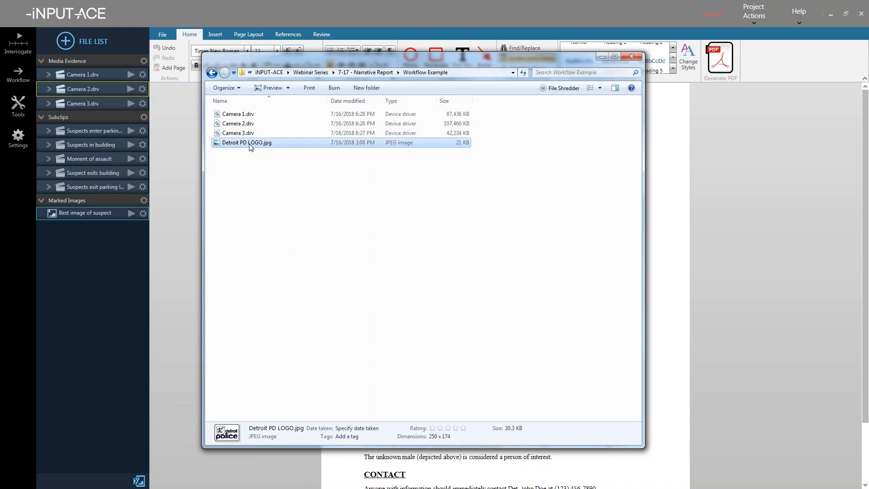
pyautogui.moveTo(264, 146); pyautogui.dragTo(90, 229)
# - Undo a stray blank-line edit and reload the Person of Interest template
pyautogui.click(98, 268)
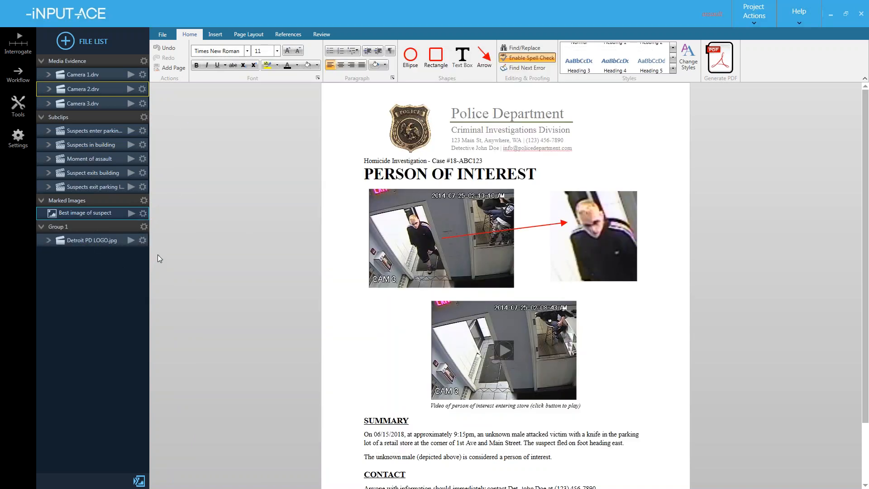
pyautogui.click(366, 163)
pyautogui.press('Return')
pyautogui.press('Return')
pyautogui.press('Return')
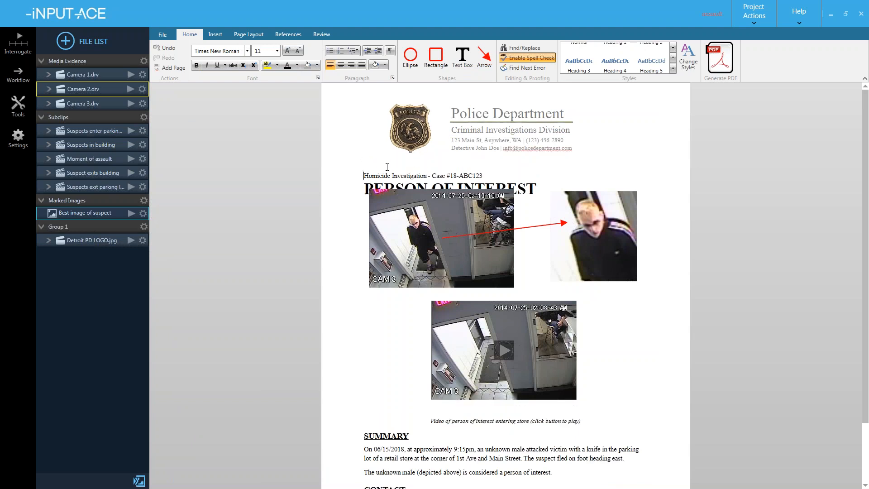
pyautogui.hotkey('ctrl', 'z')
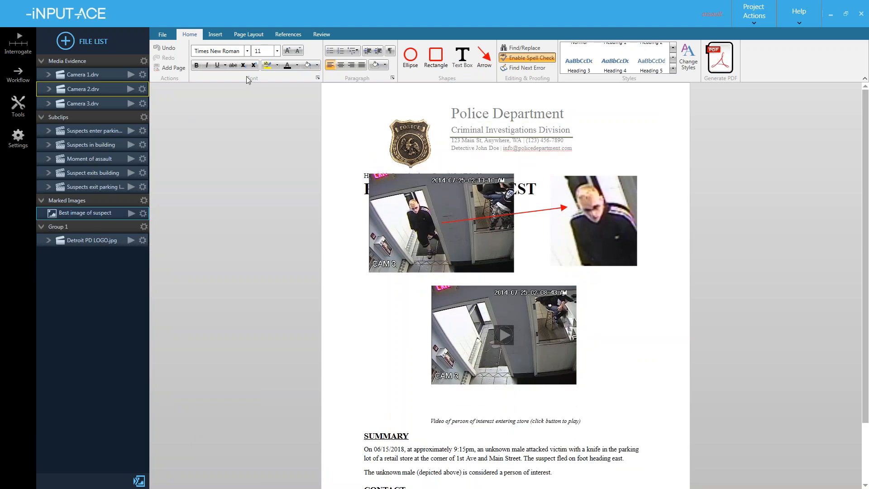
pyautogui.click(166, 34)
pyautogui.click(183, 78)
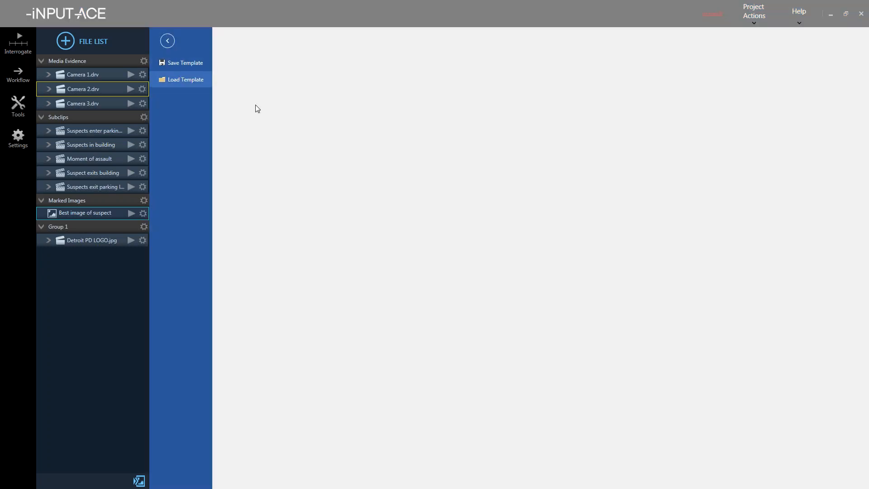
pyautogui.click(570, 164)
pyautogui.click(575, 369)
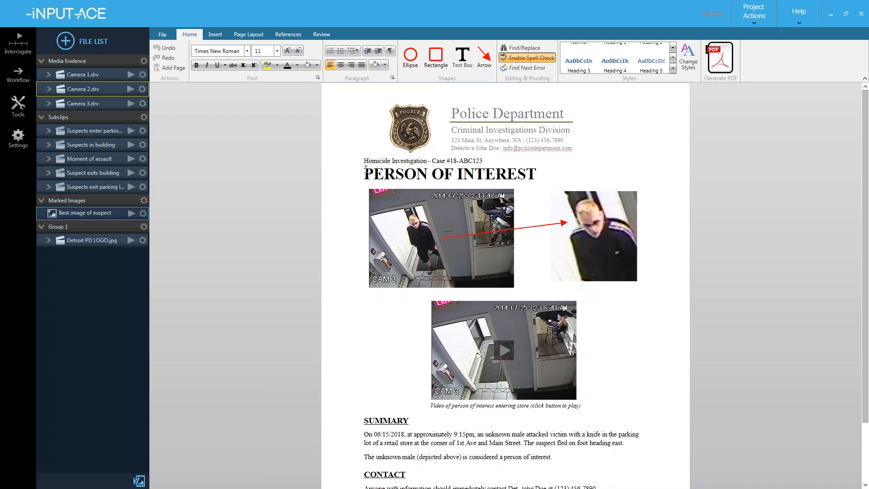
# - Place the Detroit PD logo on the page and delete the old police badge from the letterhead
pyautogui.click(105, 242)
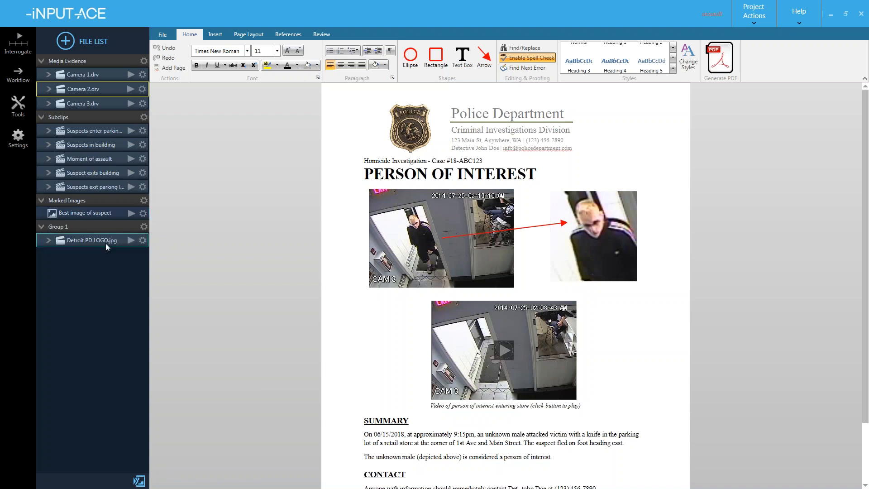
pyautogui.click(377, 198)
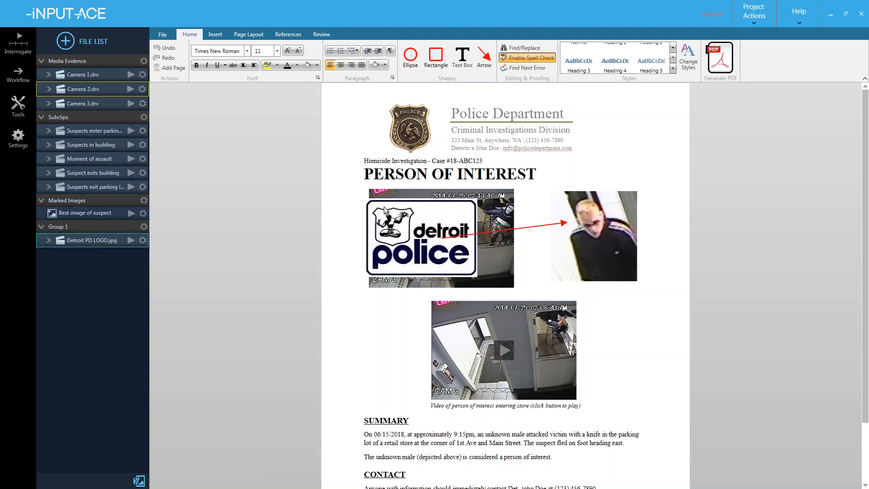
pyautogui.click(400, 223)
pyautogui.moveTo(400, 223); pyautogui.dragTo(399, 196)
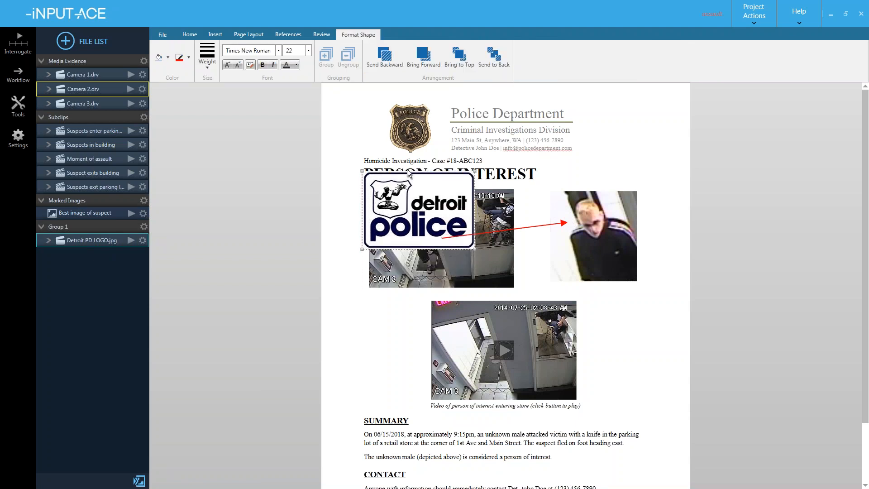
pyautogui.click(409, 141)
pyautogui.click(409, 134)
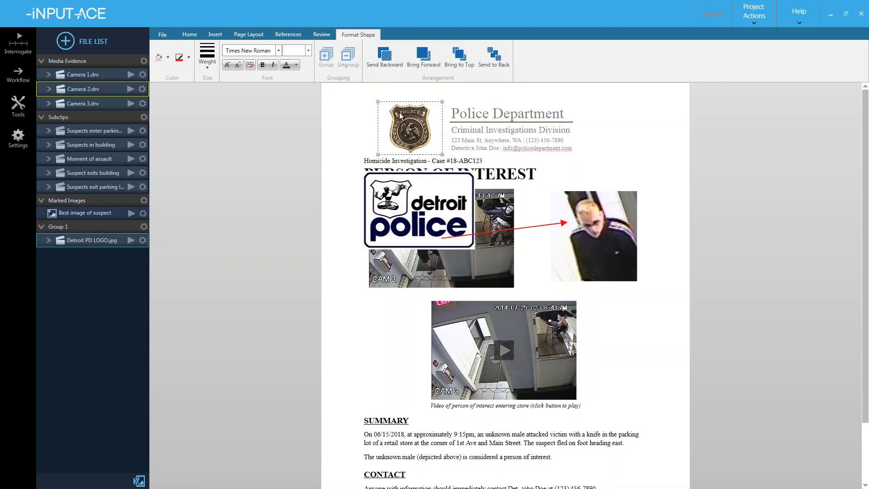
pyautogui.press('Delete')
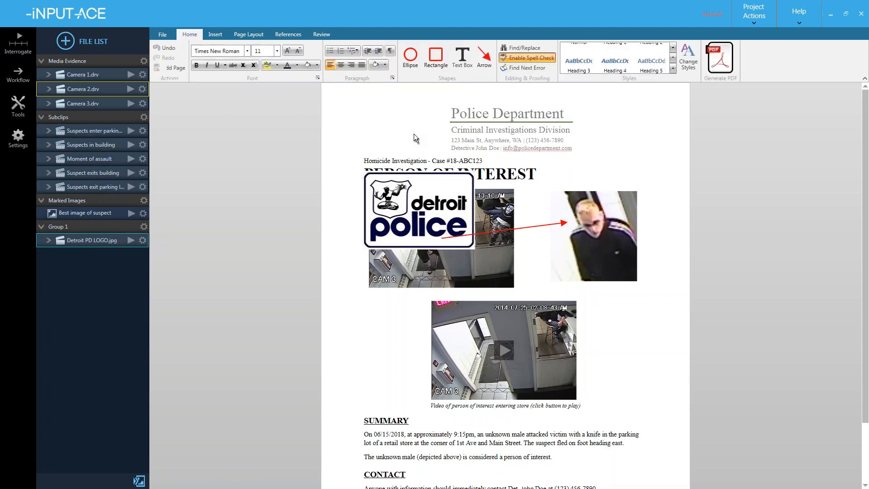
# - Move the Detroit logo into the header's top-left corner and shrink it to fit
pyautogui.click(425, 219)
pyautogui.moveTo(424, 218); pyautogui.dragTo(404, 133)
pyautogui.moveTo(340, 85); pyautogui.dragTo(370, 108)
pyautogui.moveTo(408, 135); pyautogui.dragTo(391, 125)
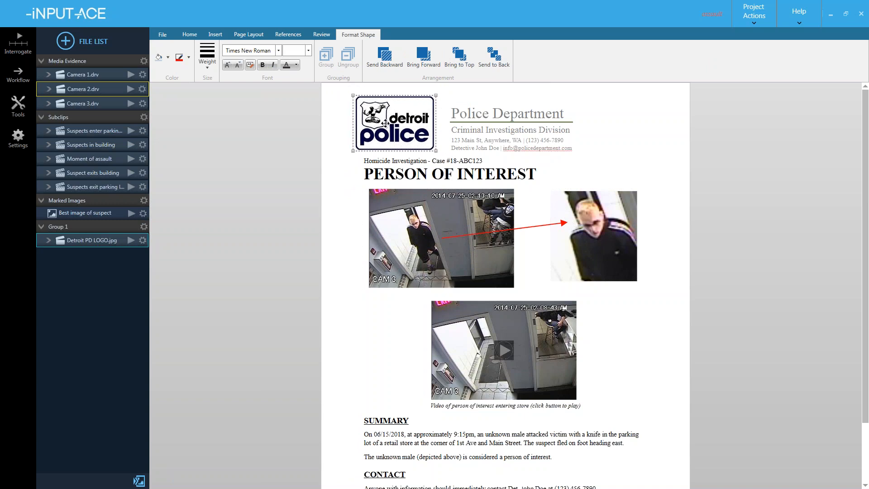
pyautogui.click(484, 144)
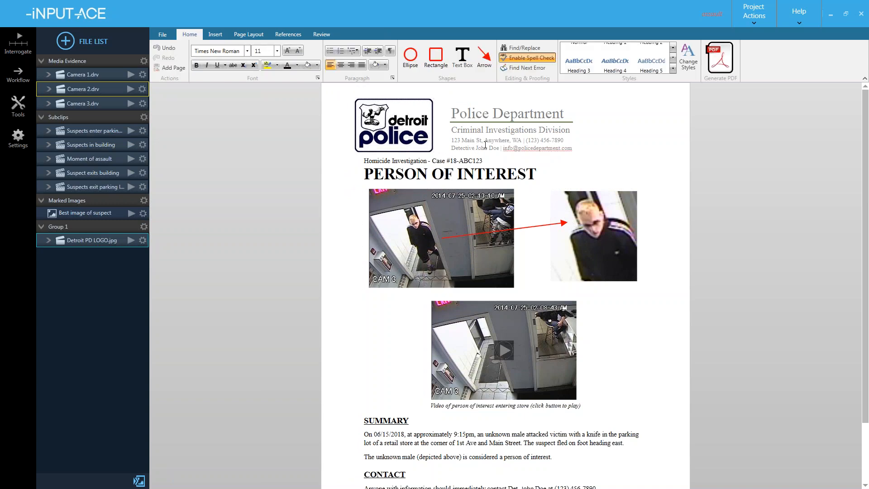
# - Change the header address to 1301 Third Ave, Detroit MI, the detective line, and e-mail domain to input-ace.com
pyautogui.doubleClick(486, 144)
pyautogui.moveTo(521, 141); pyautogui.dragTo(452, 141)
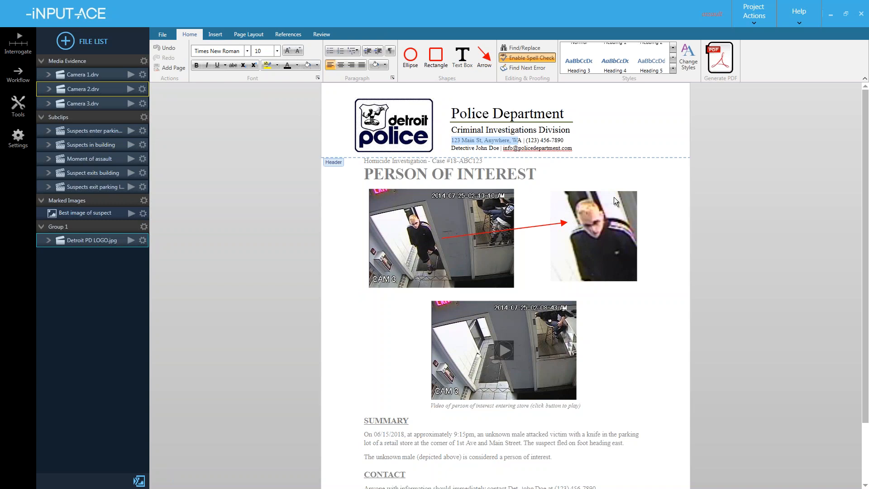
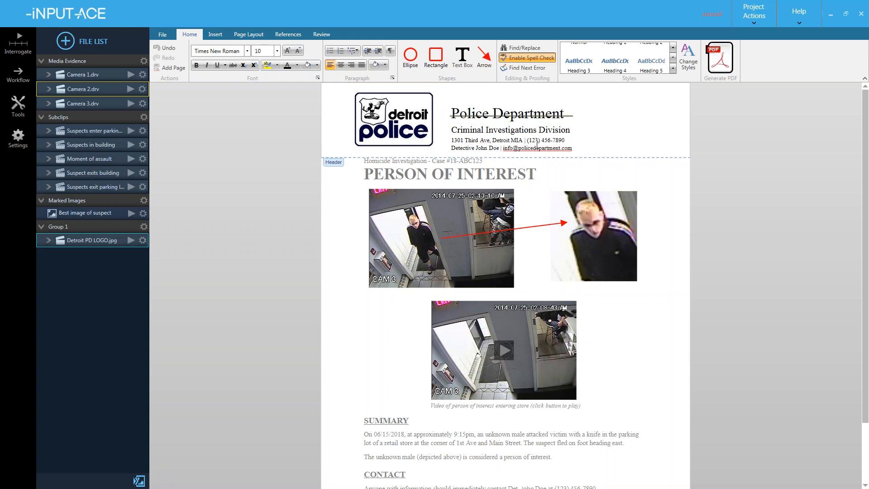
pyautogui.press('Delete')
pyautogui.press('Delete')
pyautogui.moveTo(500, 148); pyautogui.dragTo(452, 149)
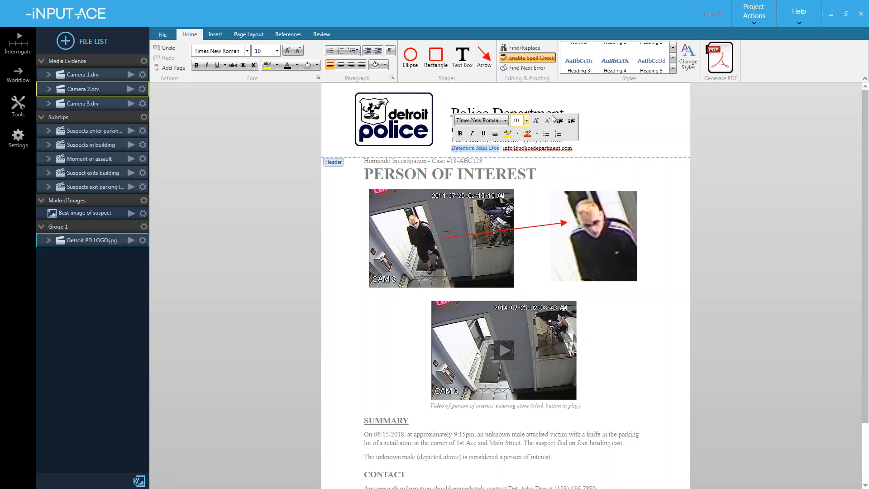
pyautogui.write('C')
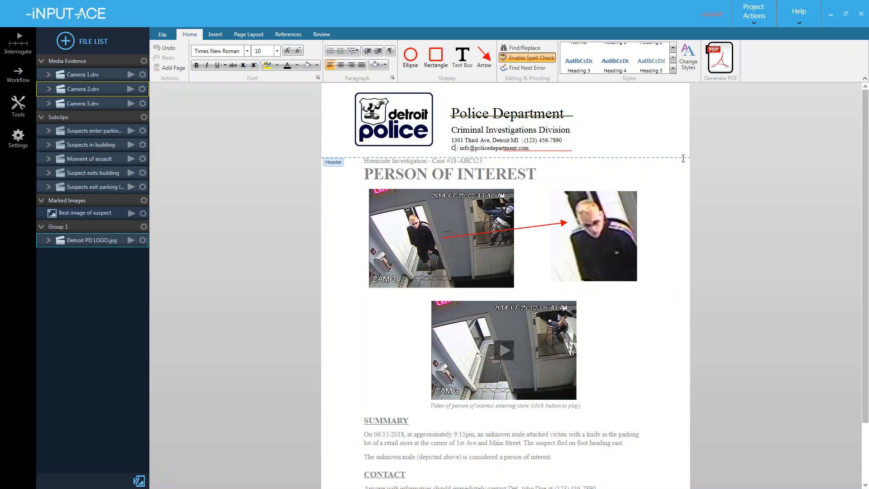
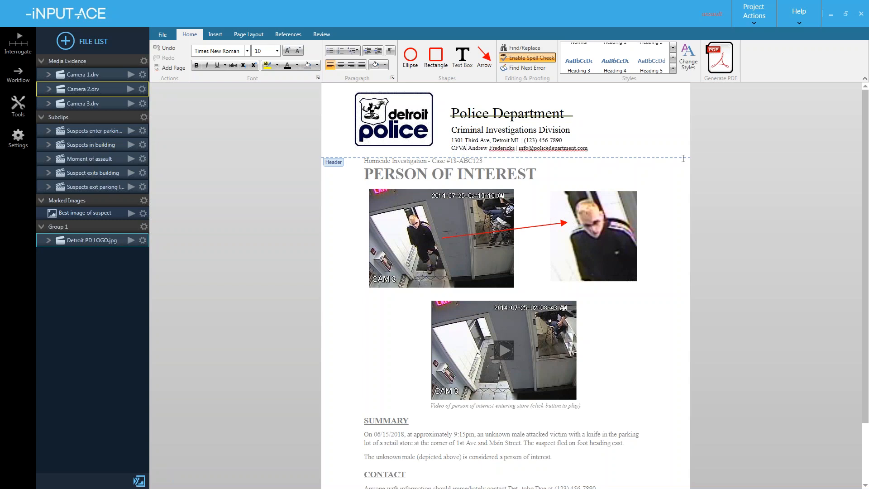
pyautogui.moveTo(587, 148); pyautogui.dragTo(534, 149)
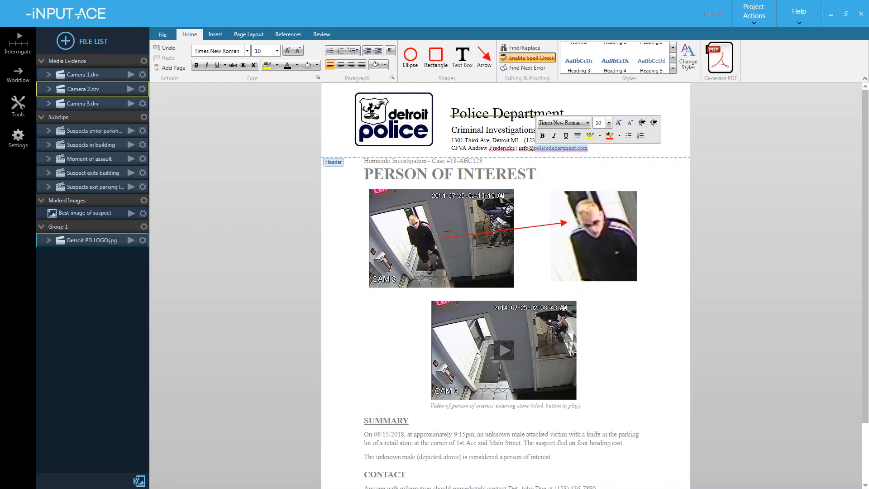
pyautogui.write('input-ace.com')
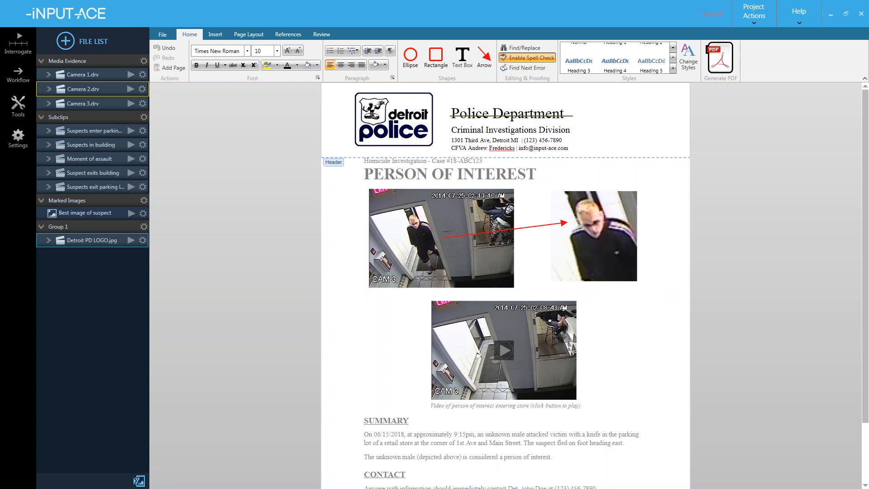
# - Delete the line through the Police Department title and nudge the logo slightly right
pyautogui.click(568, 115)
pyautogui.click(587, 169)
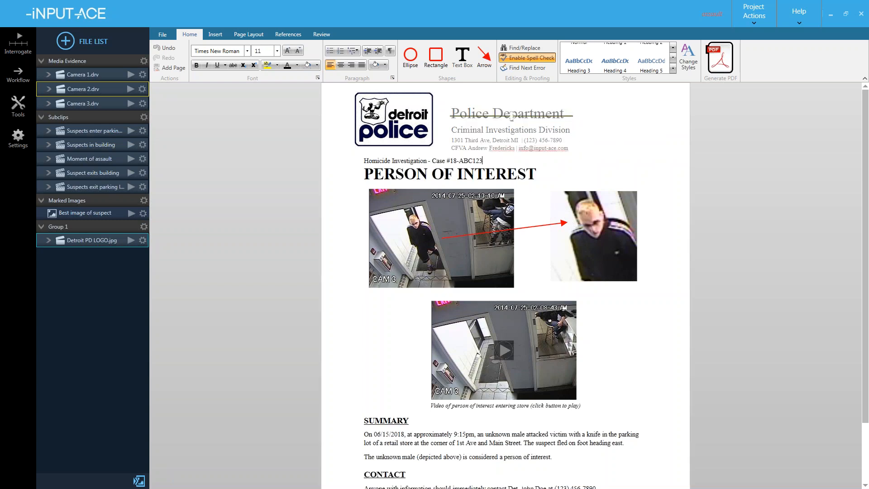
pyautogui.click(570, 116)
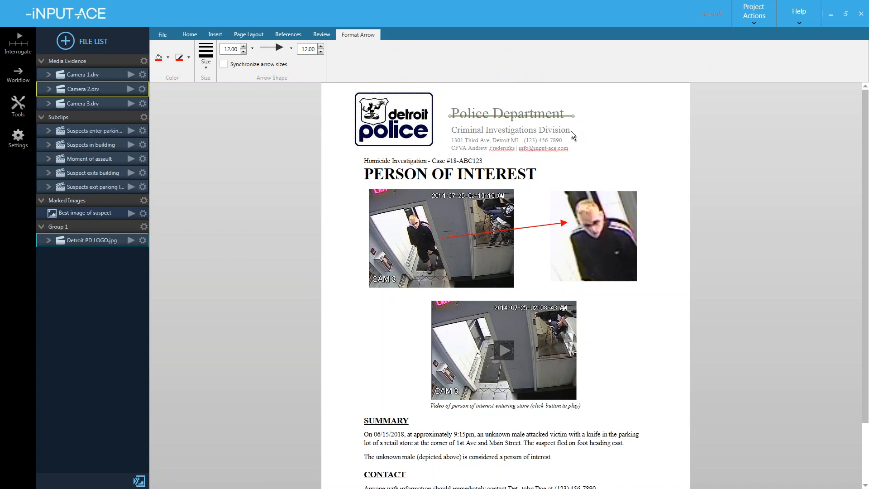
pyautogui.press('Delete')
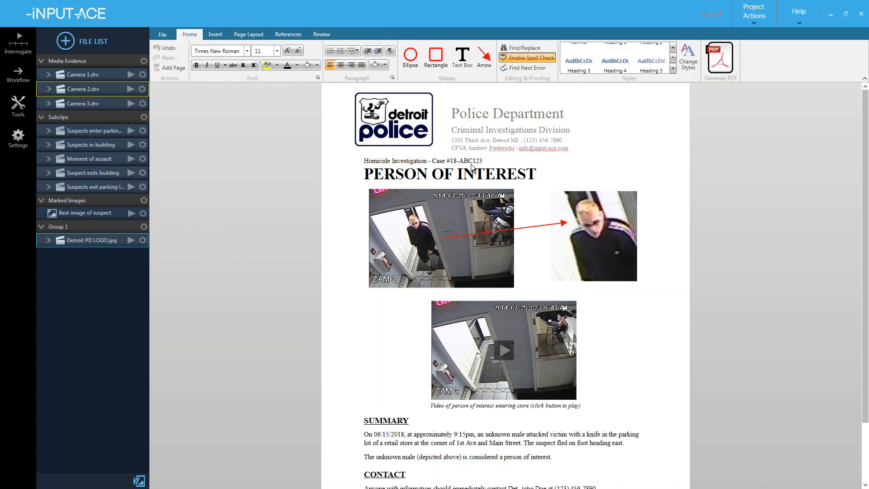
pyautogui.click(405, 120)
pyautogui.moveTo(405, 120); pyautogui.dragTo(416, 122)
pyautogui.click(456, 138)
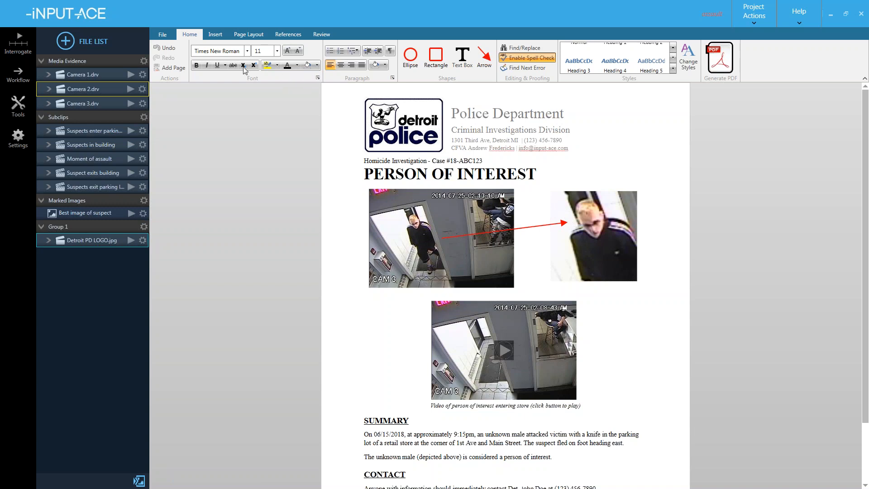
# - Save the current layout via File > Save Template as 'Detroit - POI Template'
pyautogui.click(164, 36)
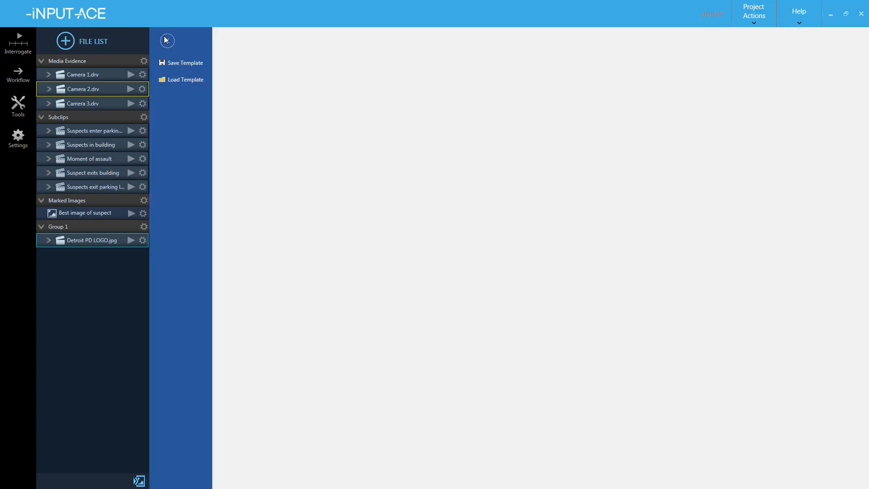
pyautogui.click(183, 64)
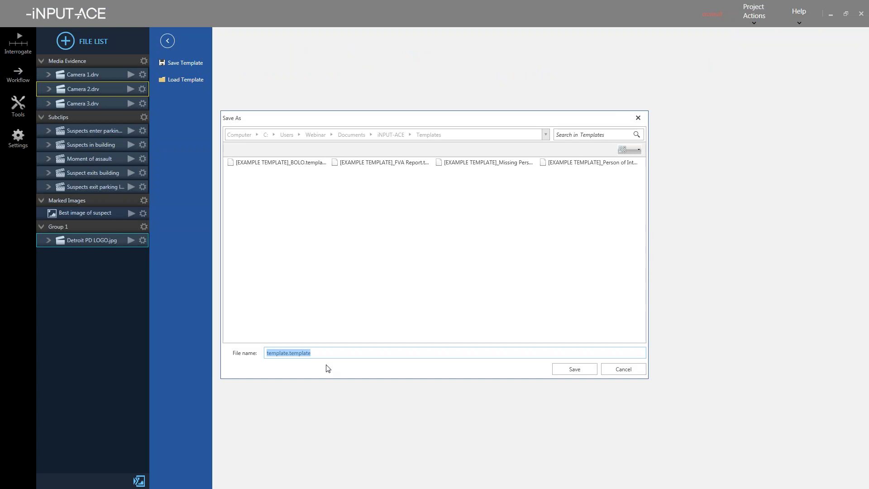
pyautogui.click(328, 357)
pyautogui.hotkey('ctrl', 'a')
pyautogui.write('D:')
pyautogui.write('etroit ')
pyautogui.write('- P')
pyautogui.write('OI Template')
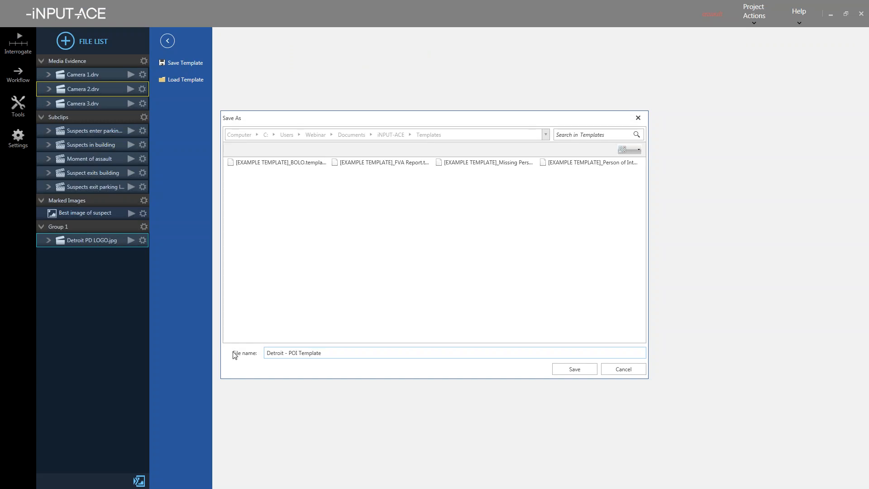
pyautogui.click(566, 373)
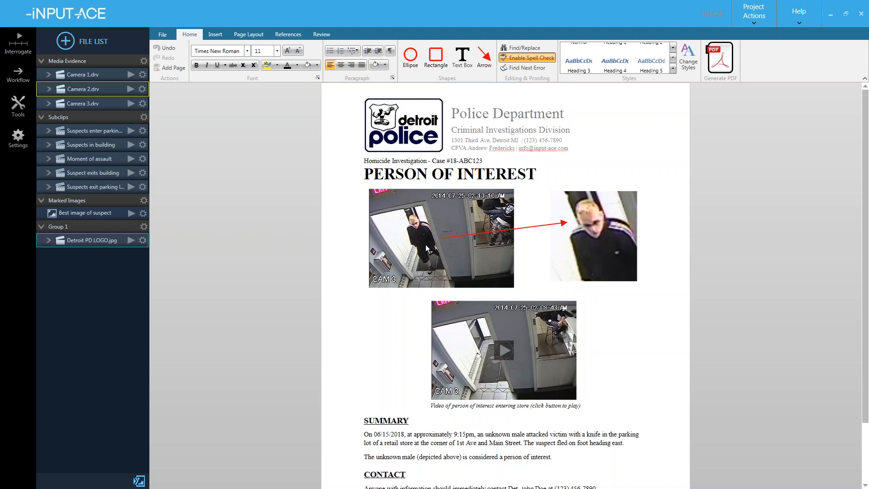
# - Reload the Detroit - POI Template and delete Group 1 with its Detroit PD LOGO.jpg
pyautogui.click(164, 34)
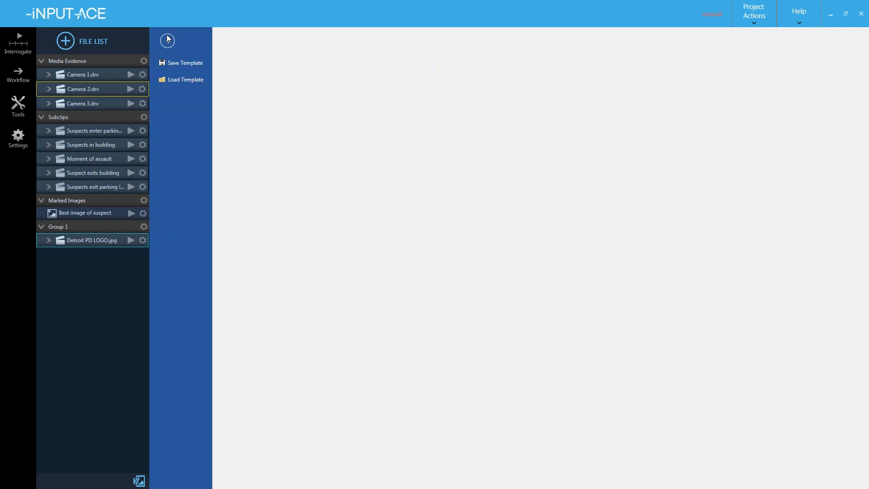
pyautogui.click(184, 79)
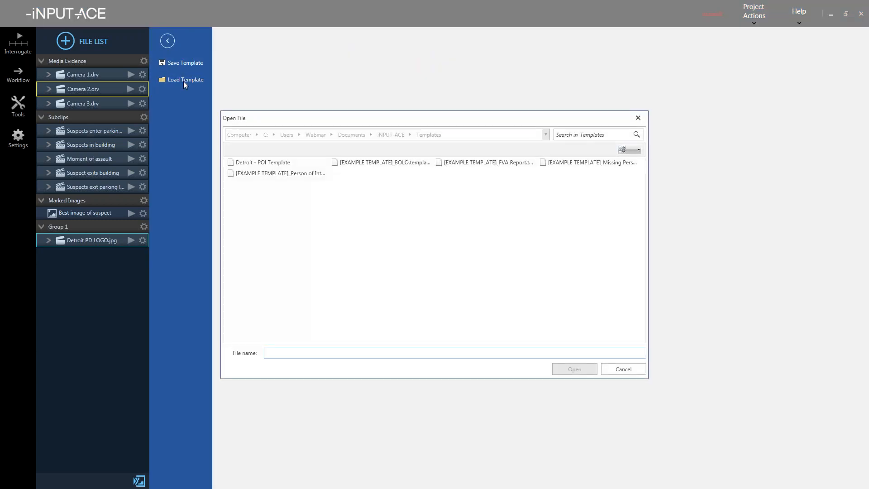
pyautogui.click(265, 161)
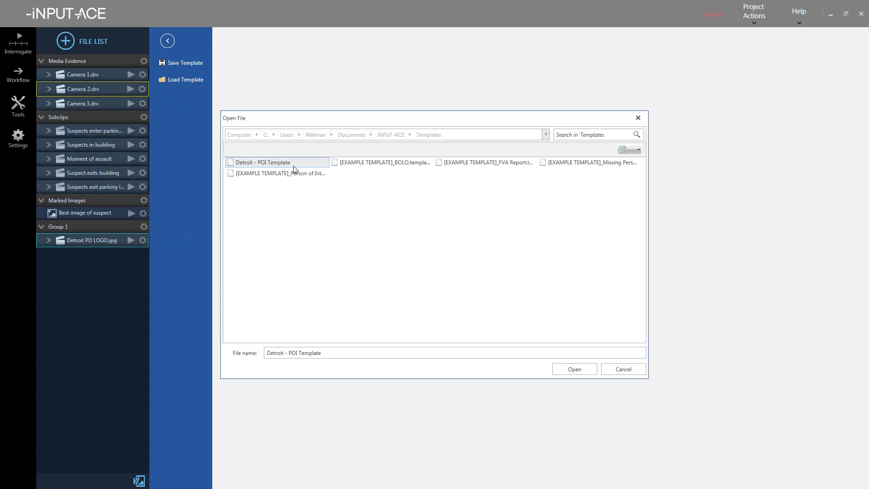
pyautogui.click(573, 370)
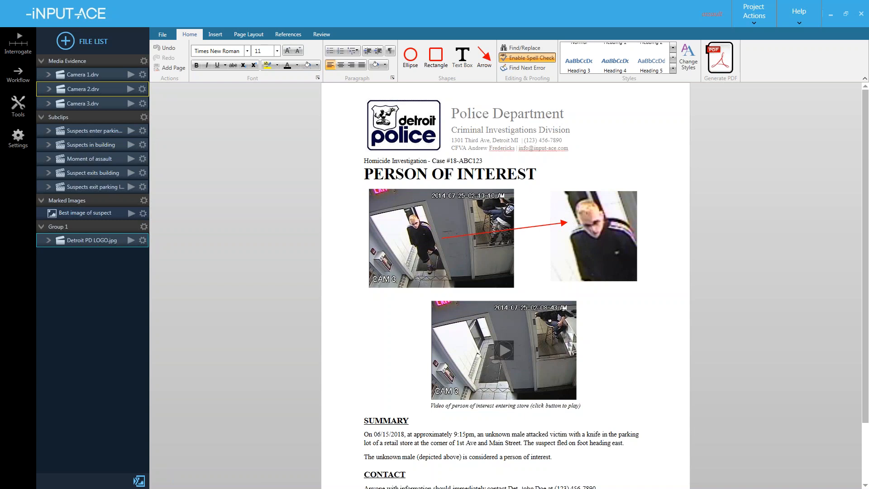
pyautogui.click(90, 226)
pyautogui.press('Delete')
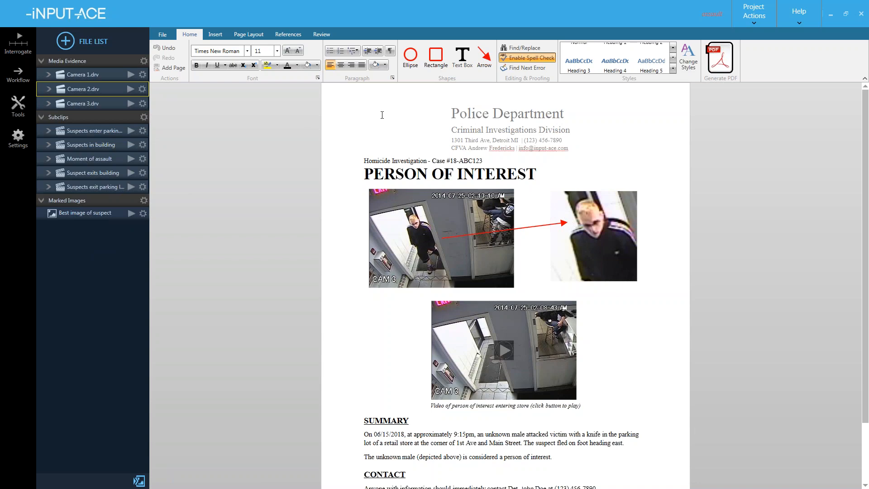
pyautogui.hotkey('alt', 'Tab')
pyautogui.hotkey('alt', 'Tab')
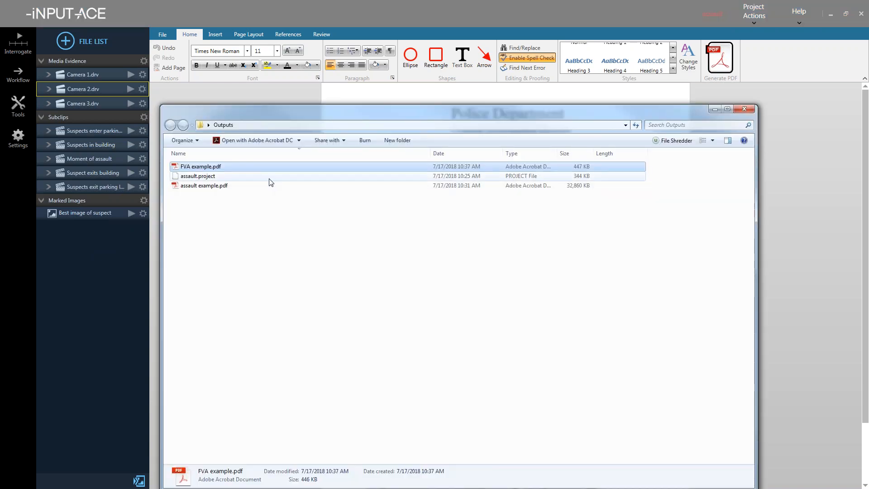
pyautogui.hotkey('alt', 'Tab')
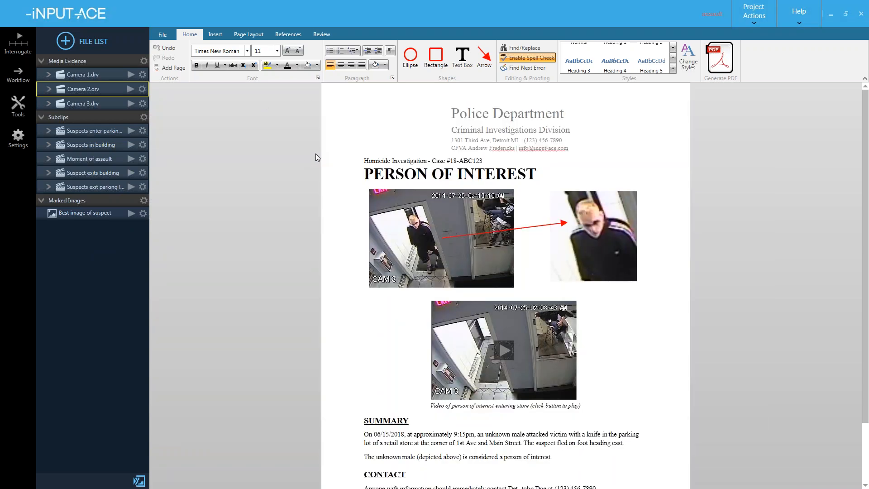
pyautogui.click(162, 34)
# - Load the Detroit - POI Template again to restore the Detroit police logo letterhead
pyautogui.click(180, 80)
pyautogui.click(281, 162)
pyautogui.click(573, 369)
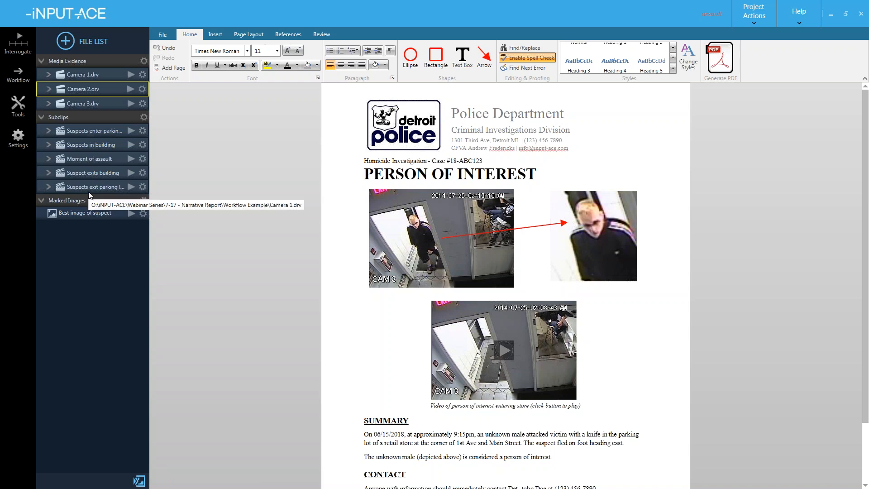
# - Wire all five subclips into a new Concatenate node and add an MP4 output at quality 18
pyautogui.click(23, 77)
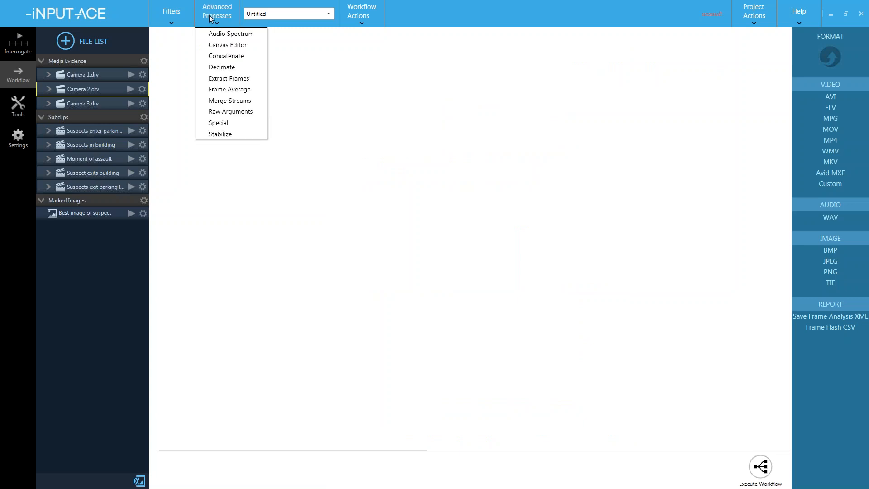
pyautogui.click(233, 56)
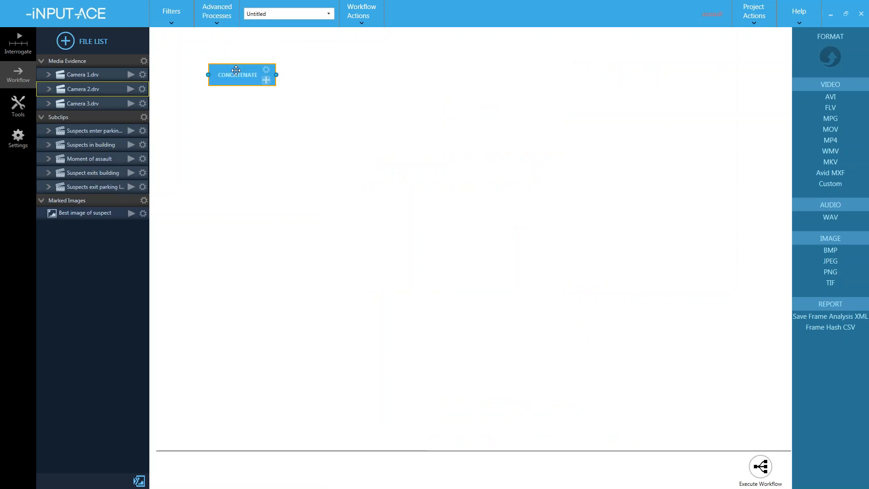
pyautogui.moveTo(236, 71); pyautogui.dragTo(321, 121)
pyautogui.click(98, 133)
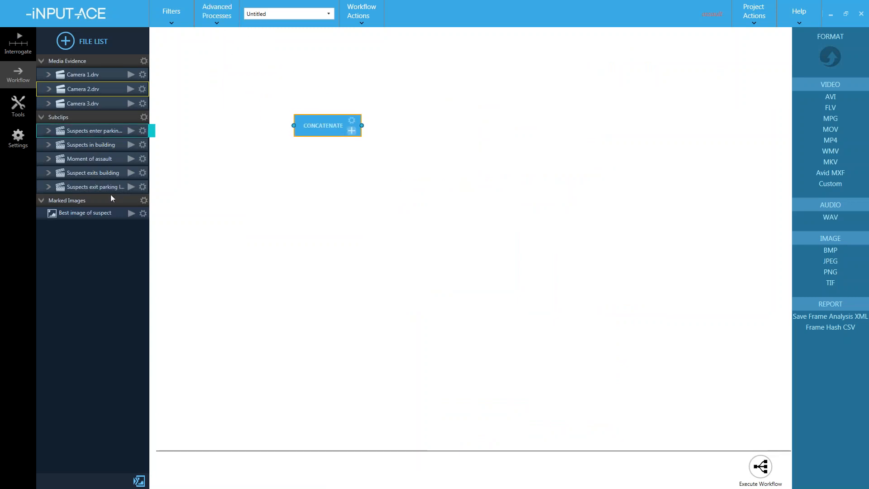
pyautogui.keyDown('shift'); pyautogui.click(107, 187); pyautogui.keyUp('shift')
pyautogui.moveTo(162, 143); pyautogui.dragTo(370, 158)
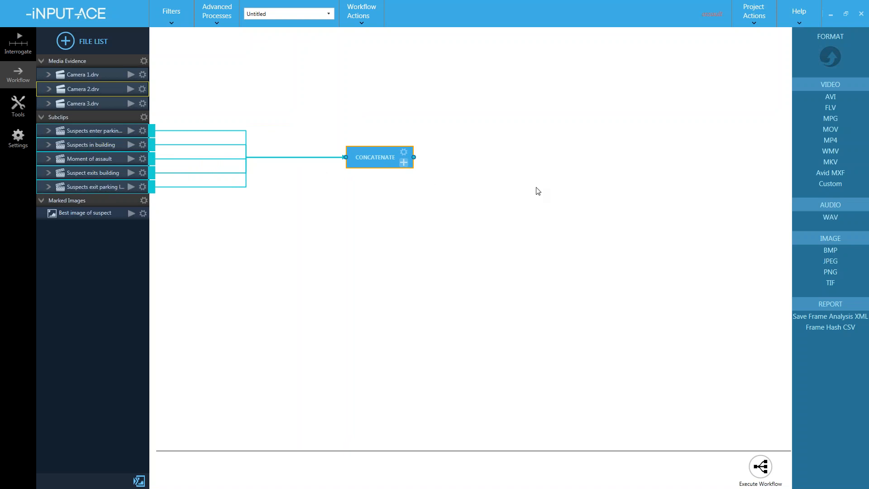
pyautogui.click(840, 141)
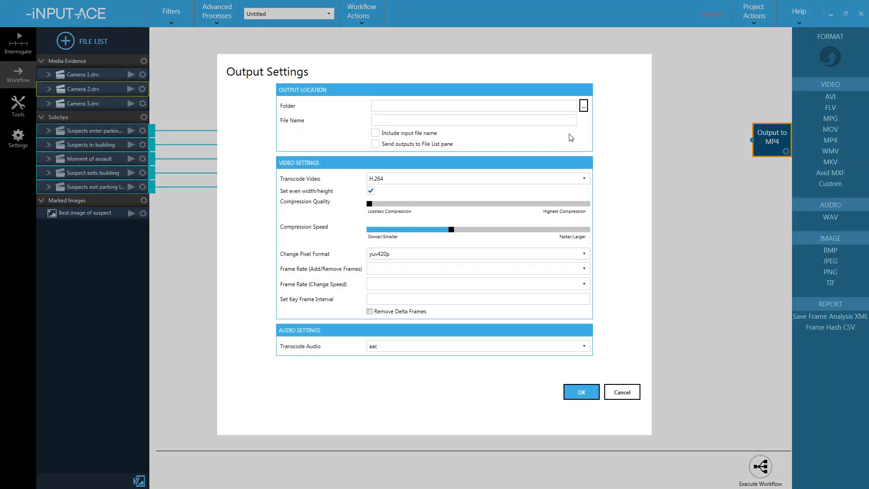
pyautogui.moveTo(369, 204); pyautogui.dragTo(420, 209)
# - Save the MP4 output as Tracking Suspects.mp4 in the Outputs folder, sent to the File List pane
pyautogui.click(584, 106)
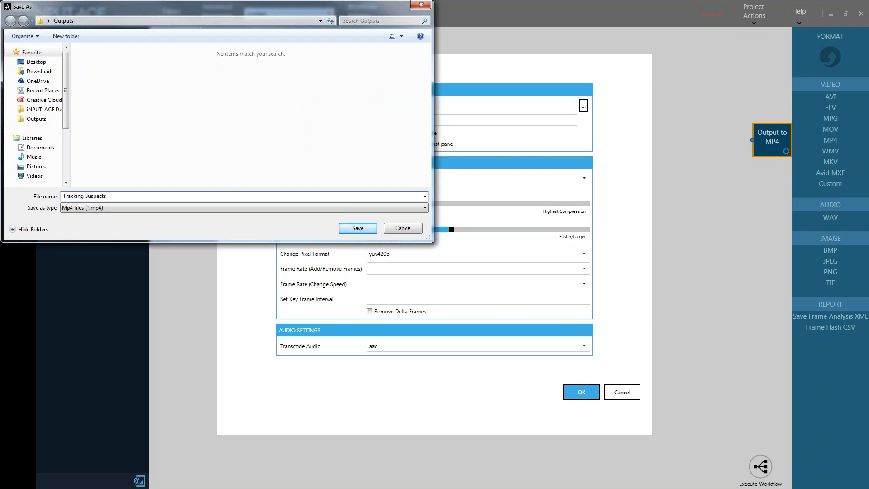
pyautogui.press('Return')
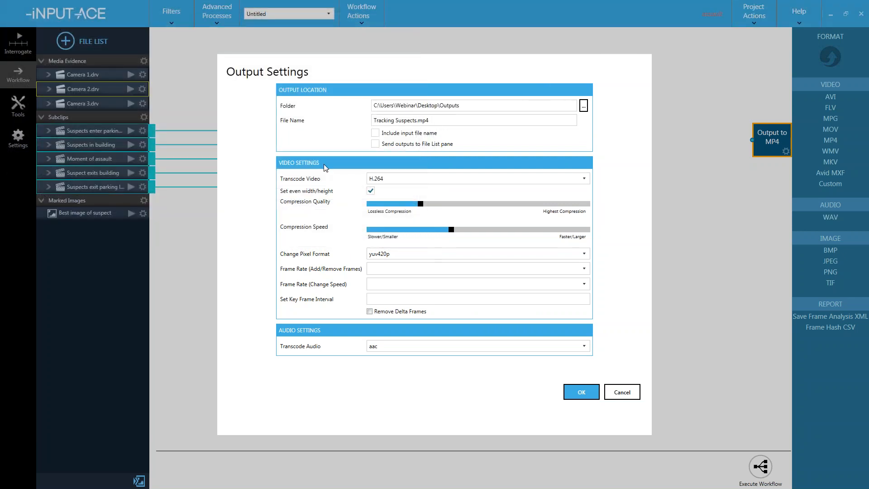
pyautogui.click(376, 144)
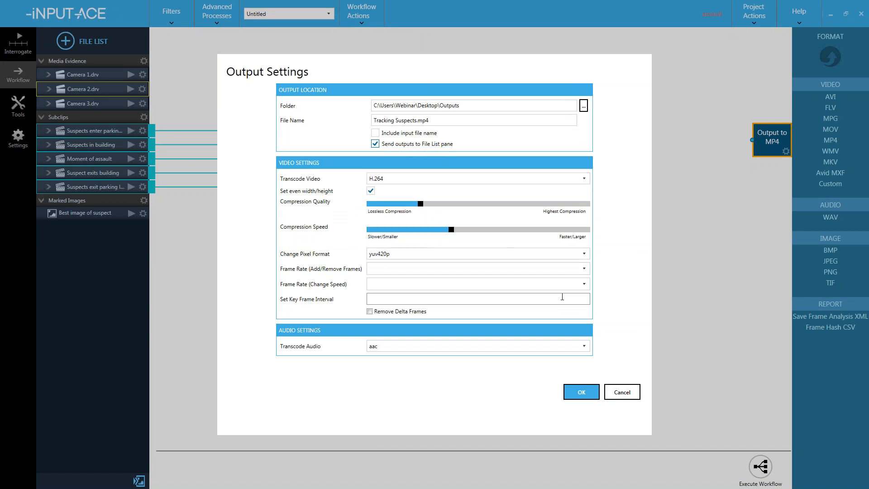
pyautogui.click(577, 391)
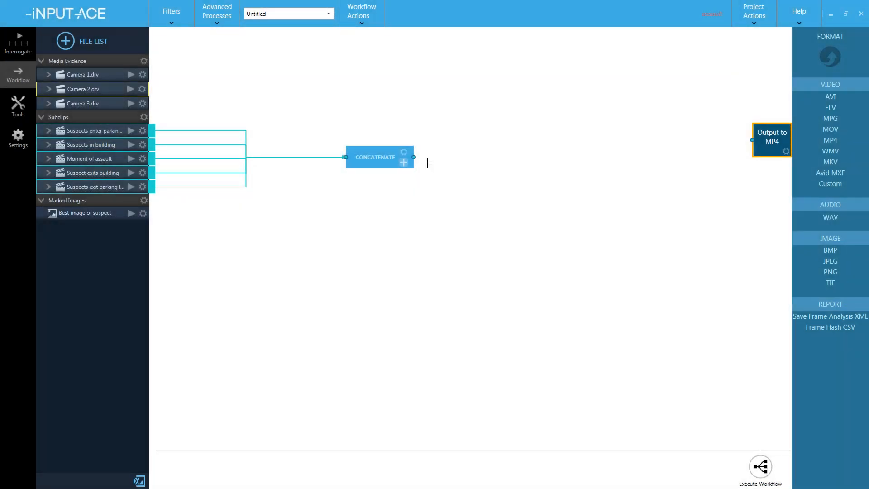
# - Connect Concatenate to the Output to MP4 node and execute the workflow
pyautogui.moveTo(417, 157); pyautogui.dragTo(747, 140)
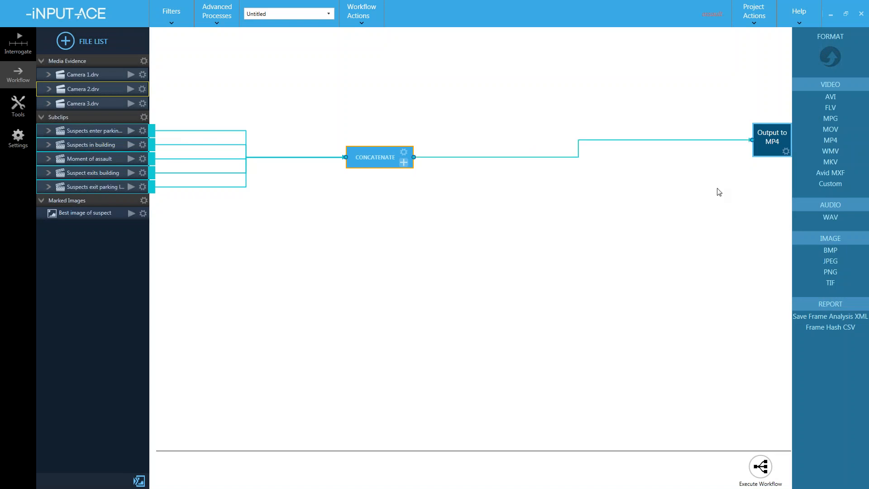
pyautogui.click(761, 462)
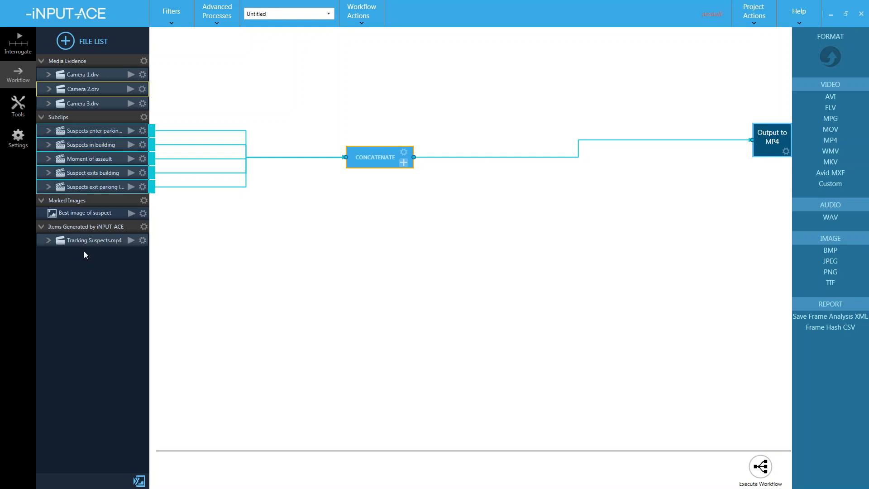
# - In the Narrative Report, delete the group of old suspect photos, arrow and video
pyautogui.click(27, 111)
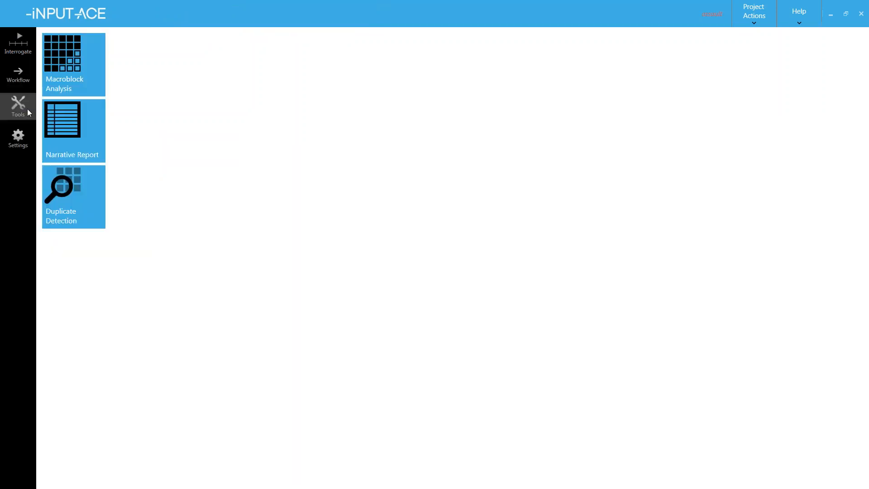
pyautogui.click(73, 129)
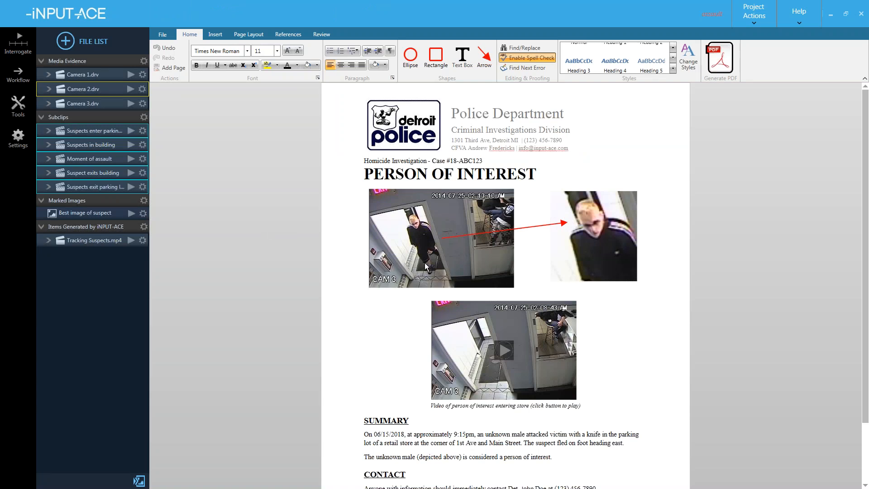
pyautogui.click(432, 232)
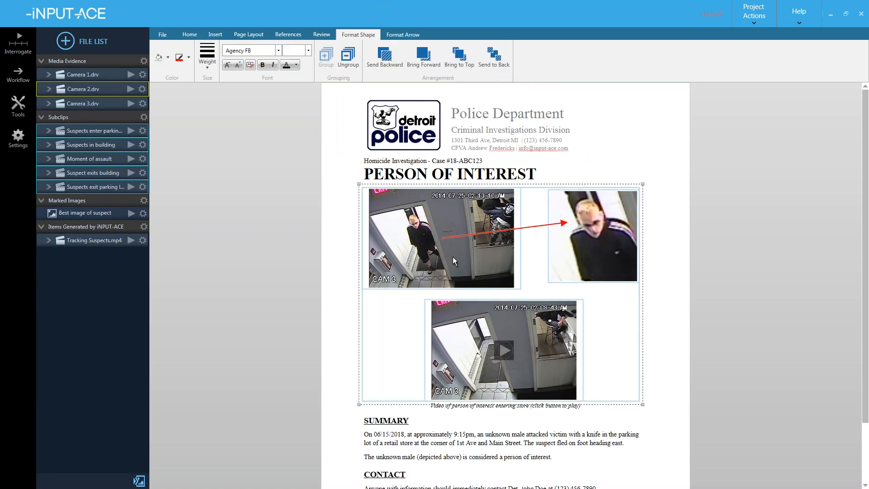
pyautogui.press('Delete')
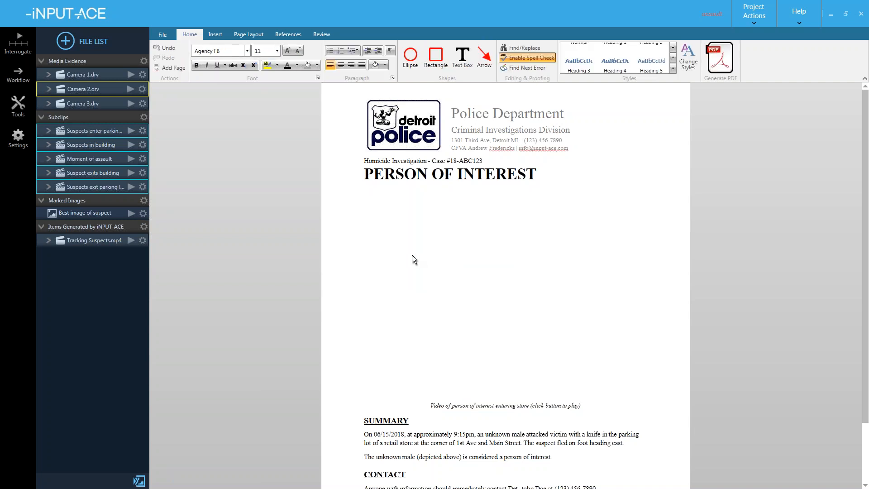
# - Insert the 'Best image of suspect' picture under the heading and delete its caption
pyautogui.moveTo(97, 216); pyautogui.dragTo(378, 239)
pyautogui.moveTo(429, 280); pyautogui.dragTo(401, 248)
pyautogui.click(464, 321)
pyautogui.click(525, 260)
pyautogui.click(527, 259)
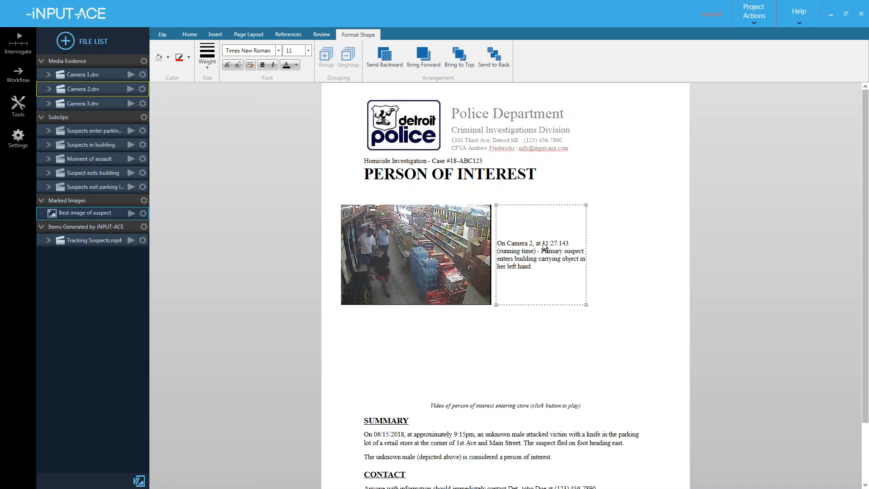
pyautogui.press('Delete')
# - Duplicate the suspect picture and align the two copies side by side
pyautogui.click(448, 269)
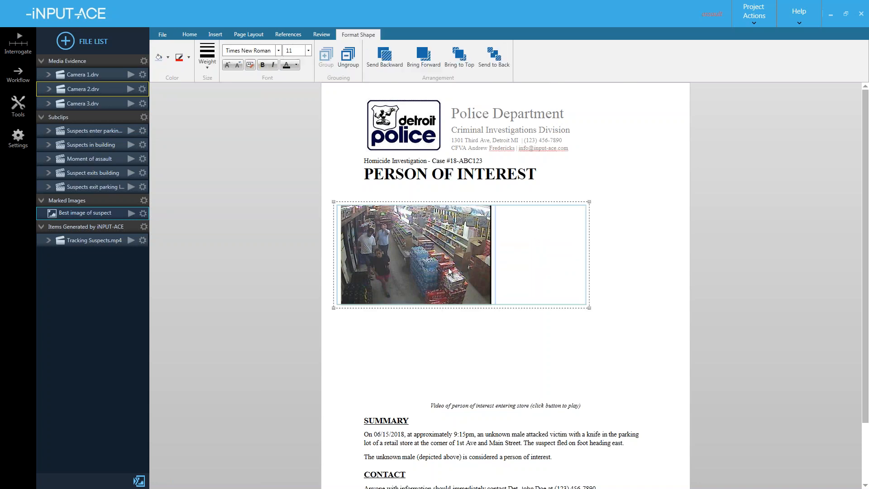
pyautogui.click(449, 271)
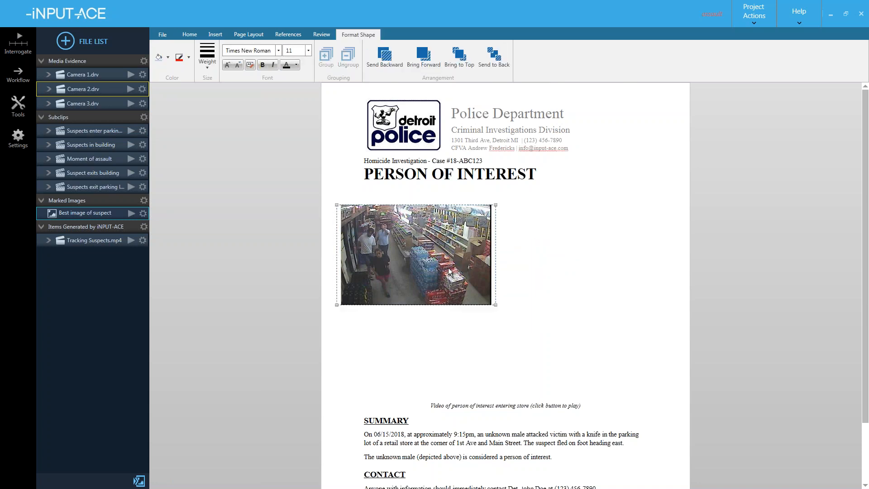
pyautogui.hotkey('ctrl', 'v')
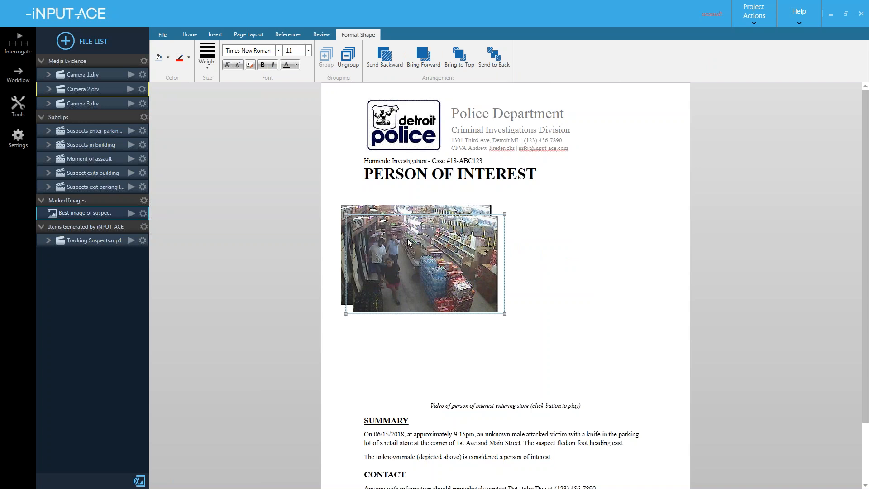
pyautogui.moveTo(418, 243)
pyautogui.mouseDown()
pyautogui.moveTo(433, 261)
pyautogui.moveTo(409, 247)
pyautogui.mouseUp()
pyautogui.click(381, 210)
pyautogui.moveTo(382, 210); pyautogui.dragTo(554, 222)
pyautogui.moveTo(446, 257); pyautogui.dragTo(437, 244)
pyautogui.click(565, 262)
pyautogui.moveTo(582, 272); pyautogui.dragTo(581, 260)
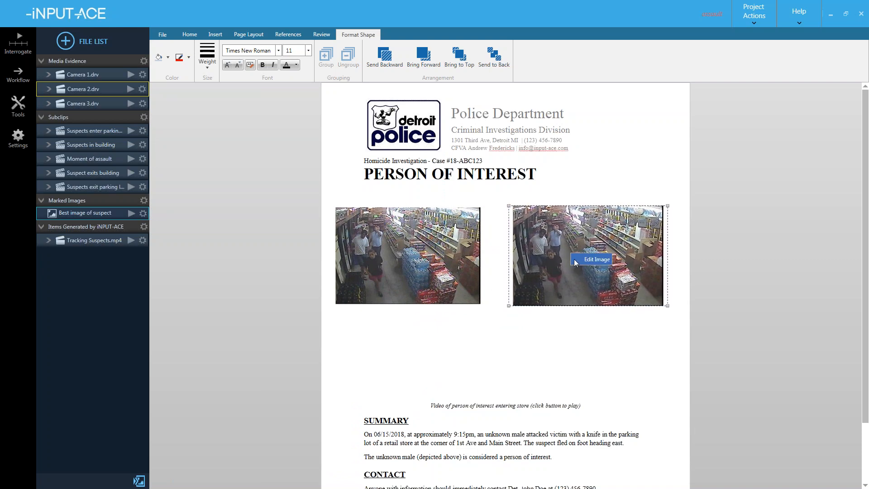
# - Crop the right copy tightly around the suspect and enlarge it
pyautogui.click(585, 259)
pyautogui.click(261, 298)
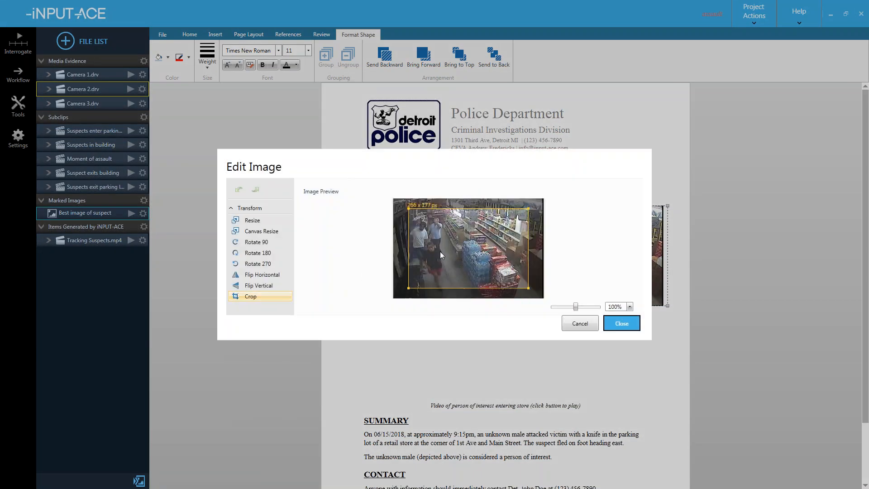
pyautogui.moveTo(408, 208); pyautogui.dragTo(435, 267)
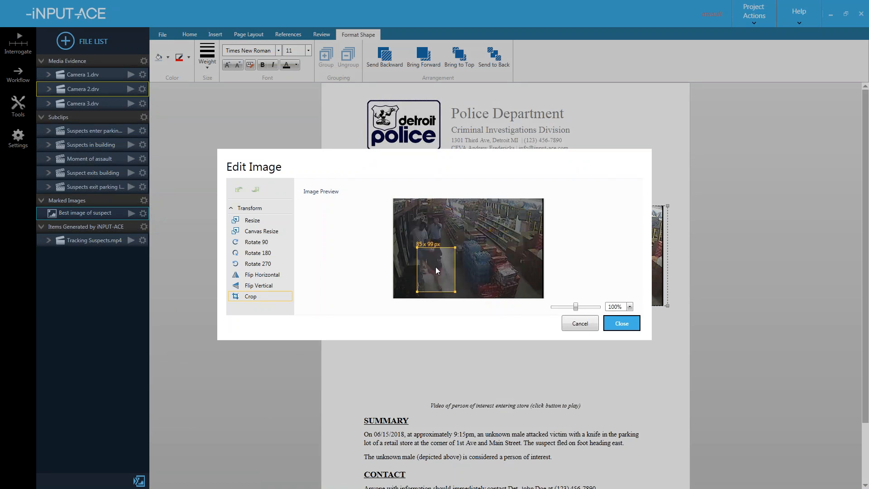
pyautogui.click(623, 323)
pyautogui.moveTo(549, 264); pyautogui.dragTo(647, 308)
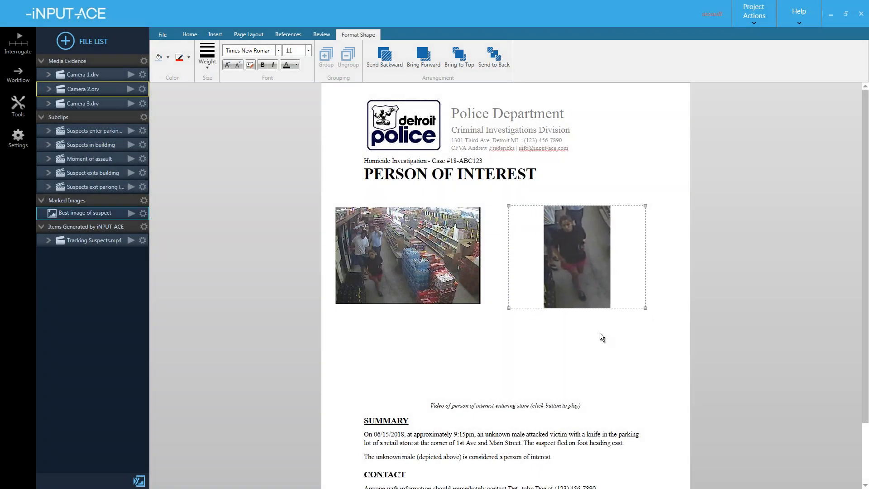
pyautogui.moveTo(508, 205); pyautogui.dragTo(479, 188)
pyautogui.click(485, 294)
# - Draw a red arrow from the wide shot to the close-up and place the shrunken Tracking Suspects video above the caption
pyautogui.click(434, 313)
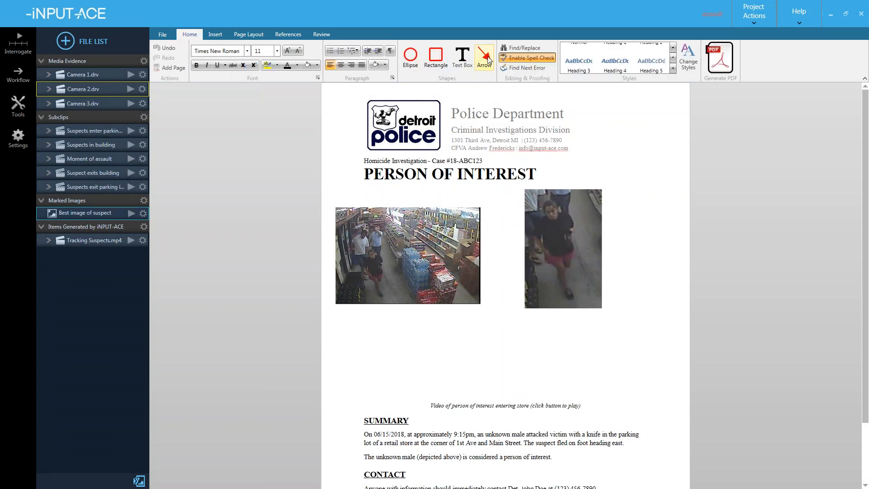
pyautogui.moveTo(388, 266); pyautogui.dragTo(520, 234)
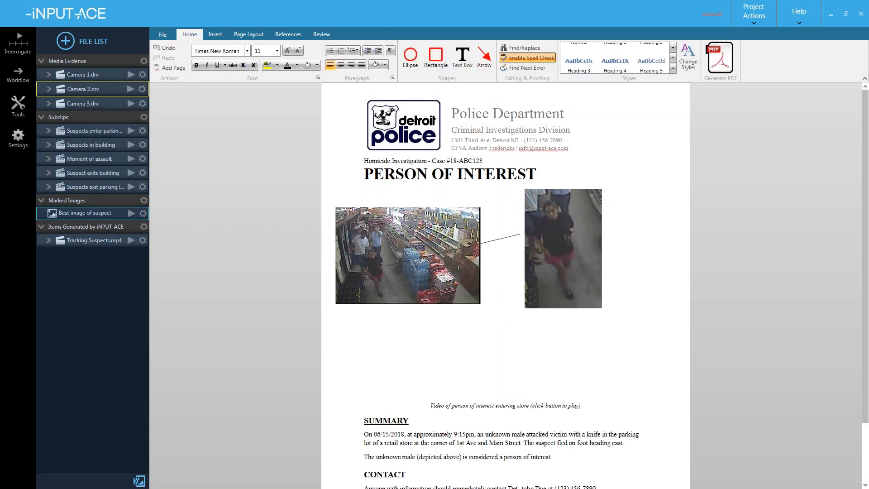
pyautogui.moveTo(106, 245); pyautogui.dragTo(399, 345)
pyautogui.click(465, 397)
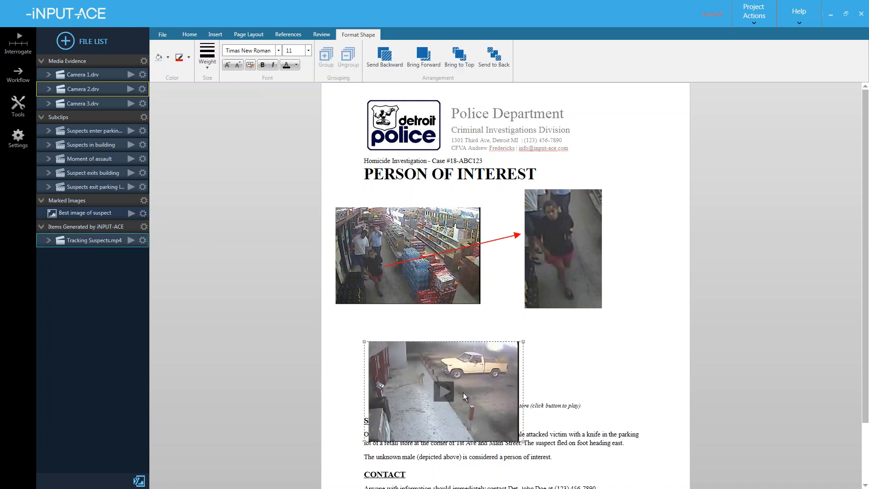
pyautogui.moveTo(518, 445); pyautogui.dragTo(471, 412)
pyautogui.moveTo(429, 389); pyautogui.dragTo(510, 381)
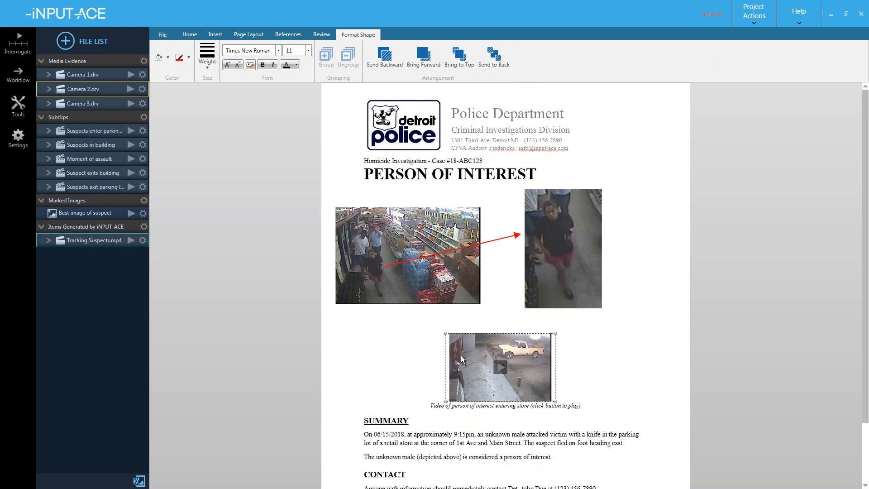
pyautogui.click(593, 376)
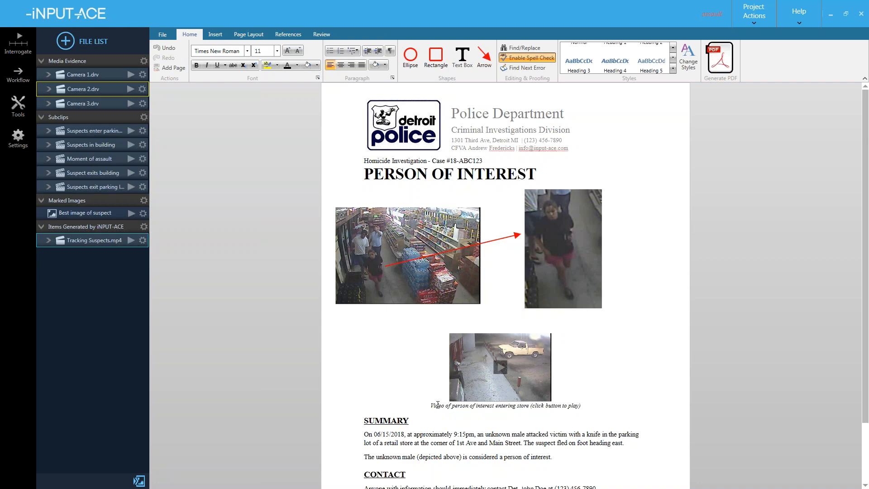
# - Replace 'Homicide Investigation' in the case line with 'Assault'
pyautogui.scroll(-3, 426, 406)
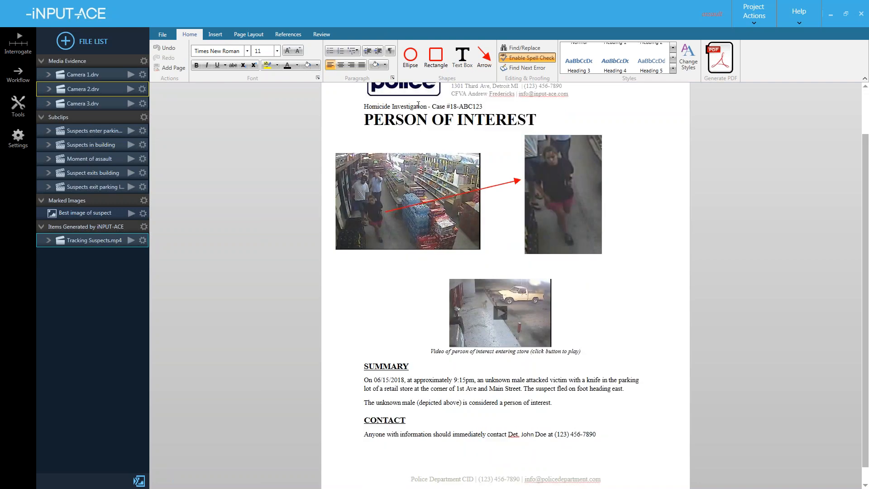
pyautogui.moveTo(426, 107); pyautogui.dragTo(365, 107)
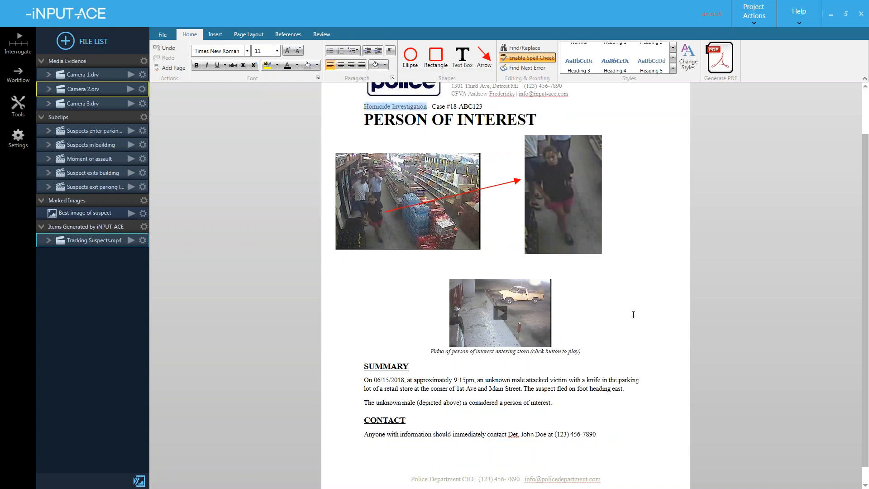
pyautogui.write('Assa')
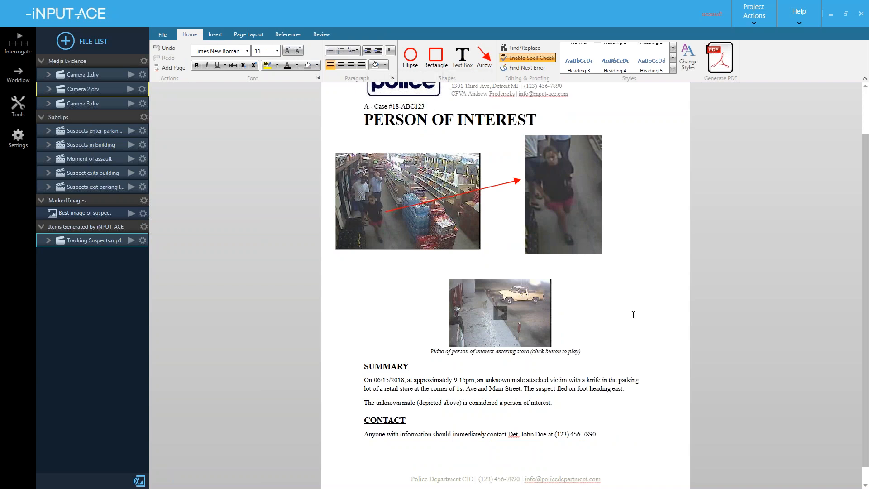
pyautogui.write('ult')
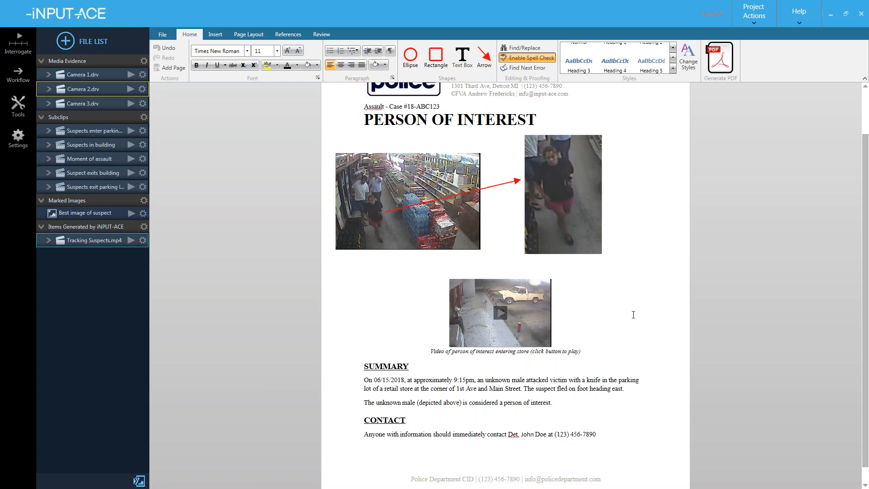
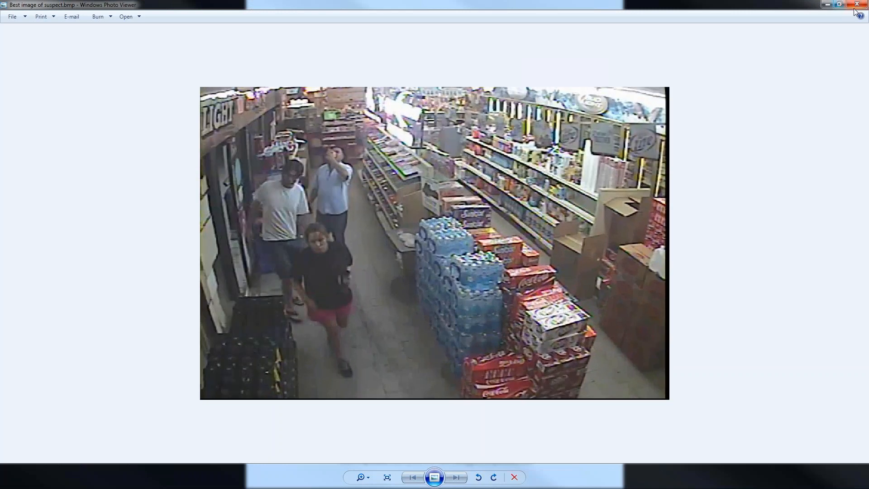
# - Play the report's embedded parking-lot video full screen, skip ahead to the door, then close it
pyautogui.click(829, 5)
pyautogui.click(438, 292)
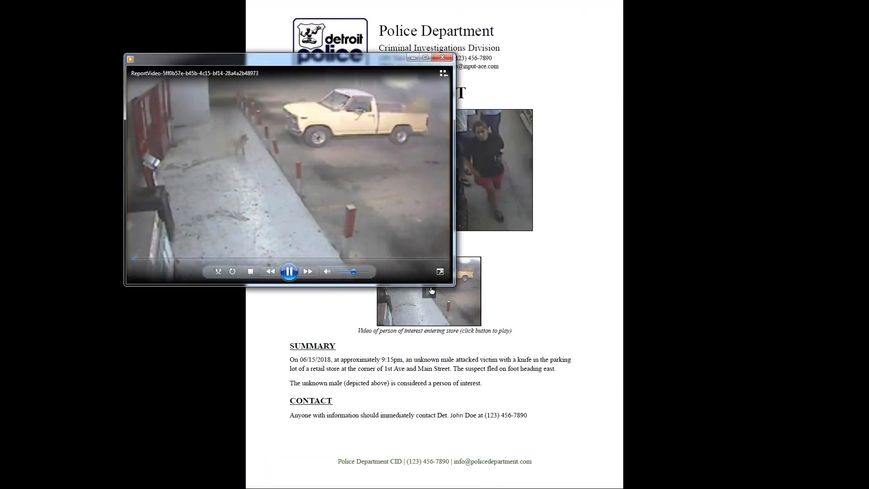
pyautogui.click(425, 57)
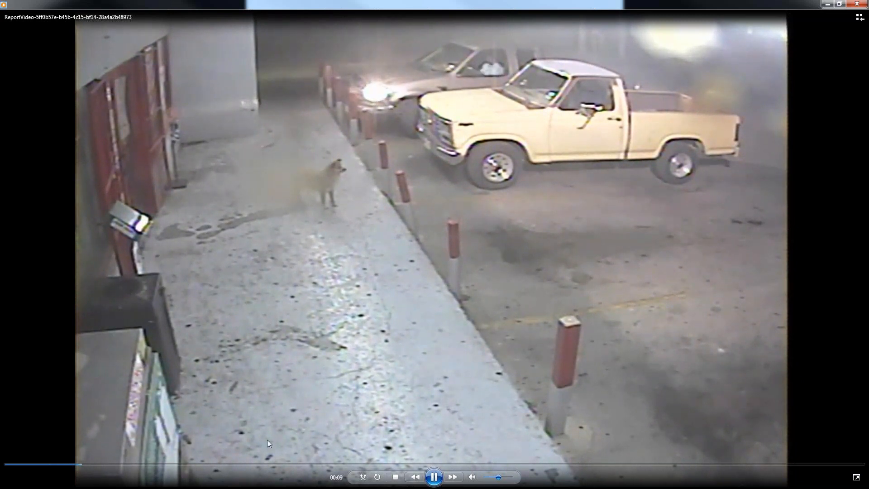
pyautogui.click(334, 464)
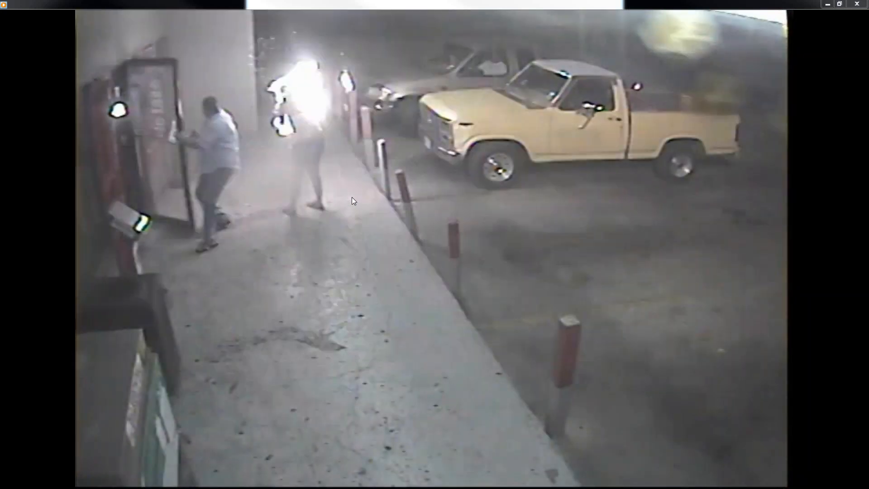
pyautogui.moveTo(617, 183)
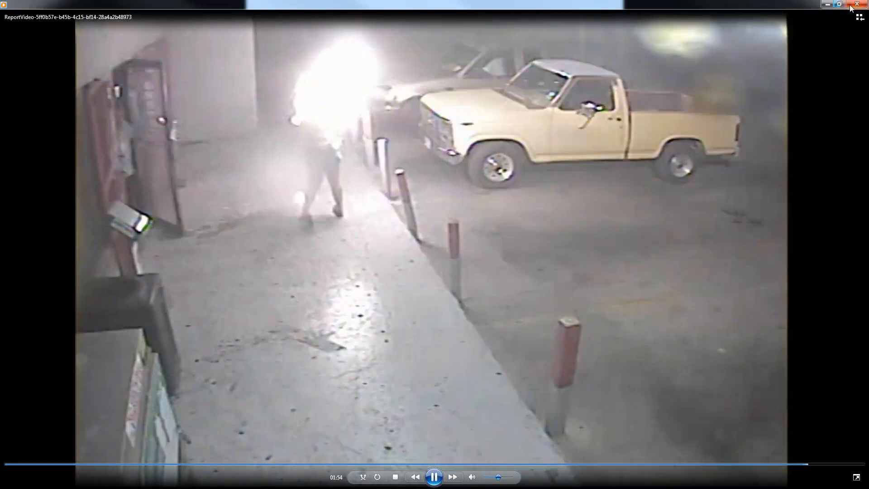
pyautogui.click(857, 4)
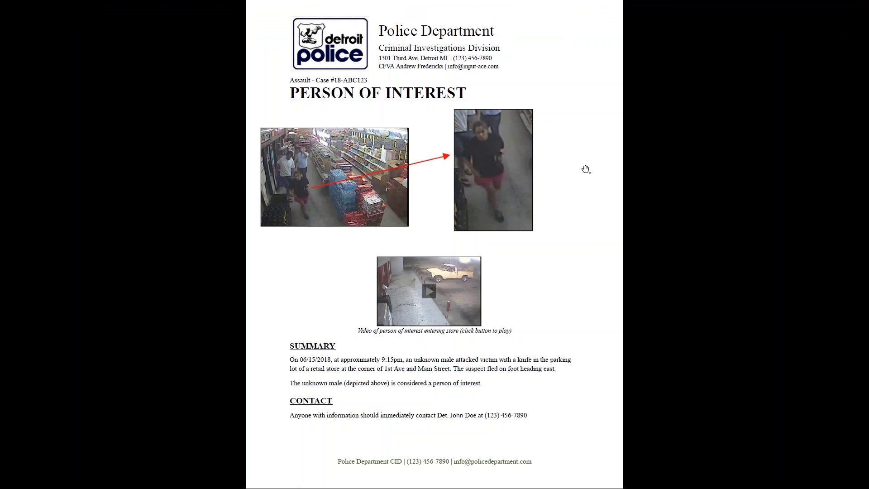
# - Close the full-screen PDF and bring the iNPUT-ACE report editor back to the front
pyautogui.hotkey('alt', 'F4')
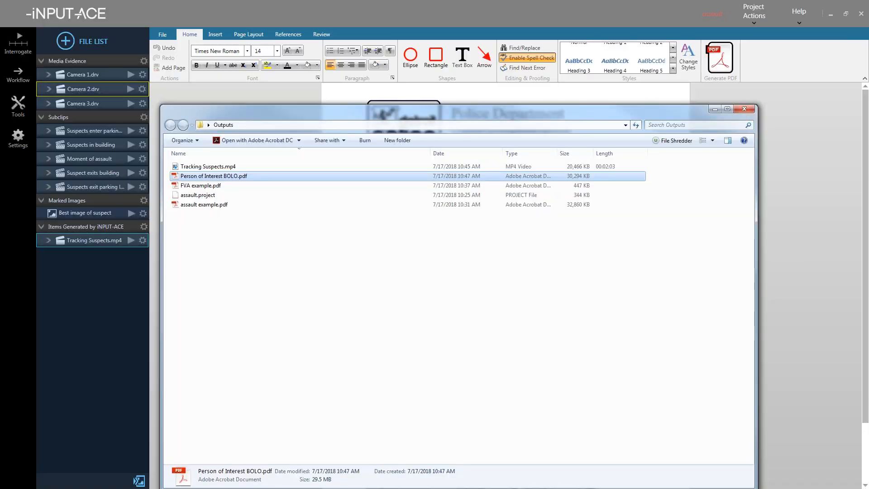
pyautogui.click(477, 18)
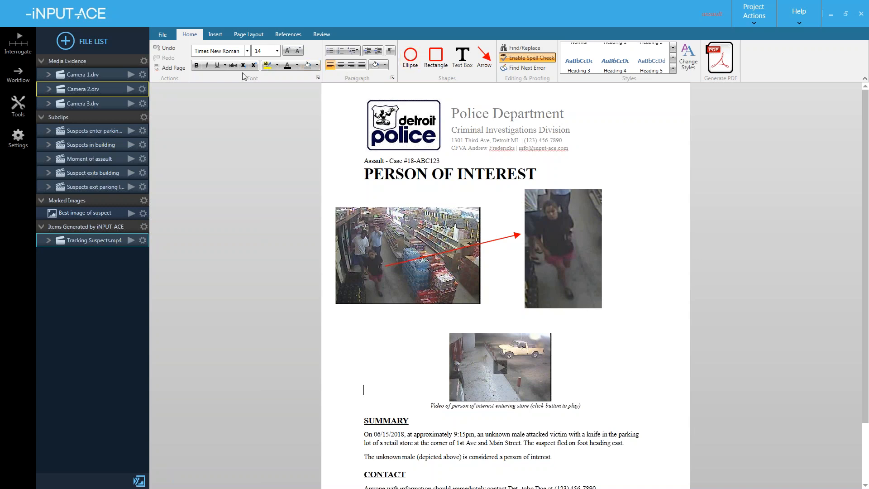
# - Select the whole report body and delete all its text and leftover empty lines
pyautogui.click(496, 199)
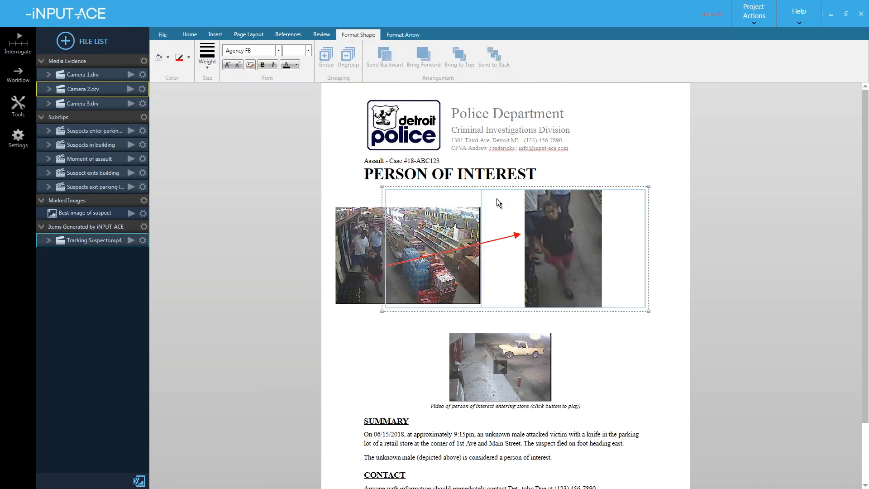
pyautogui.click(356, 193)
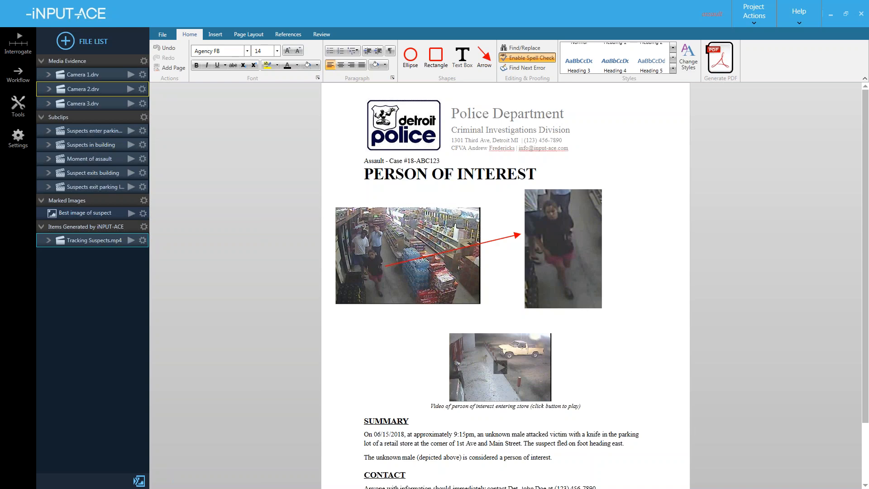
pyautogui.click(373, 218)
pyautogui.hotkey('ctrl', 'a')
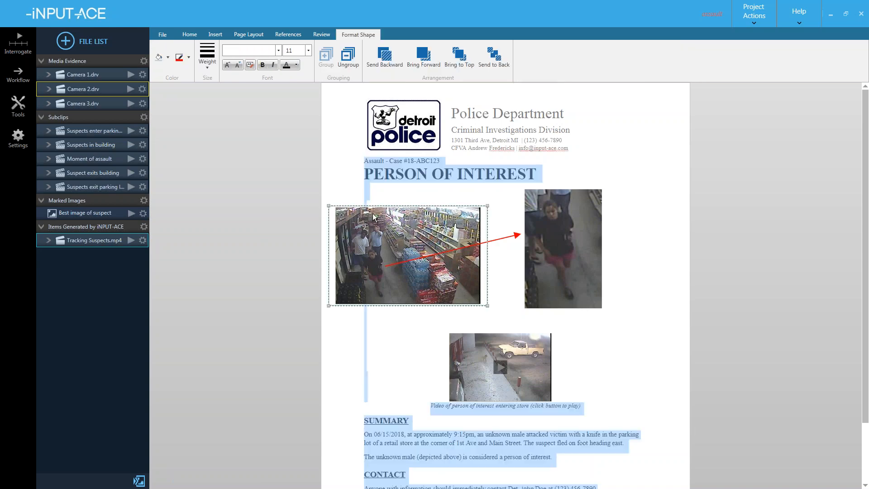
pyautogui.press('Delete')
pyautogui.hotkey('ctrl', 'a')
pyautogui.press('Delete')
# - Confirm the store image and suspect-photo-and-arrow groups remain, then deselect them
pyautogui.click(532, 308)
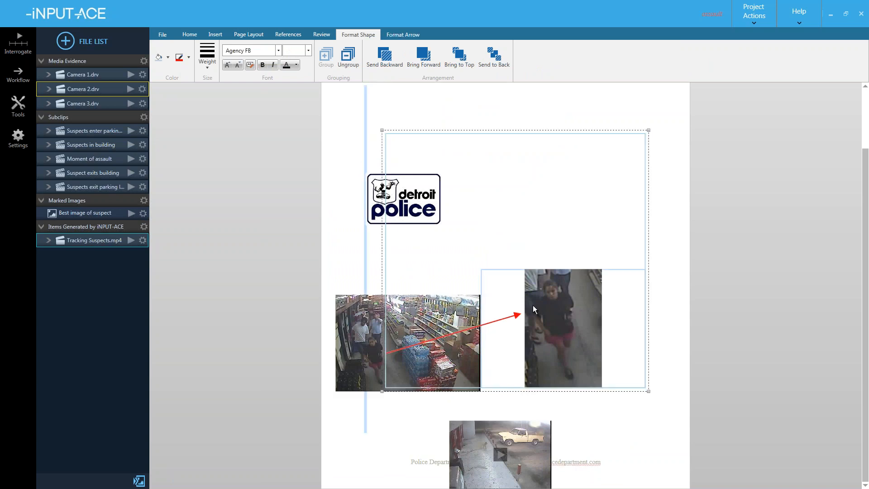
pyautogui.click(432, 281)
pyautogui.click(562, 286)
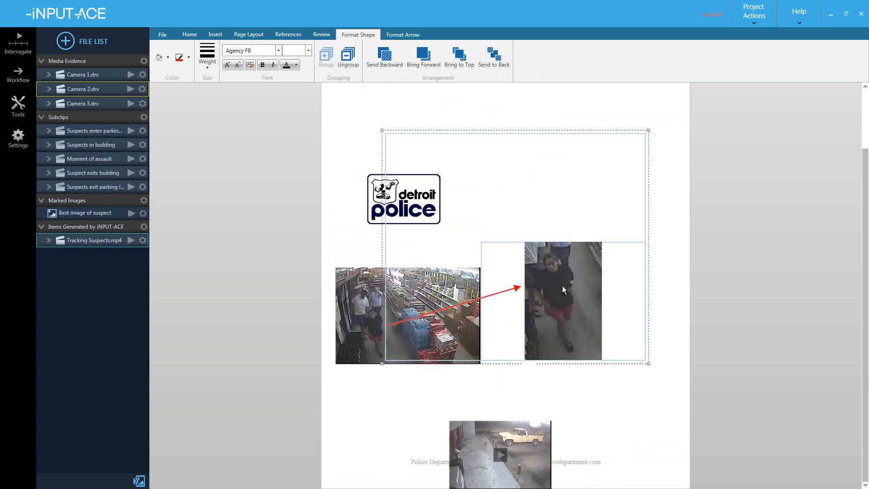
pyautogui.click(556, 148)
pyautogui.click(759, 19)
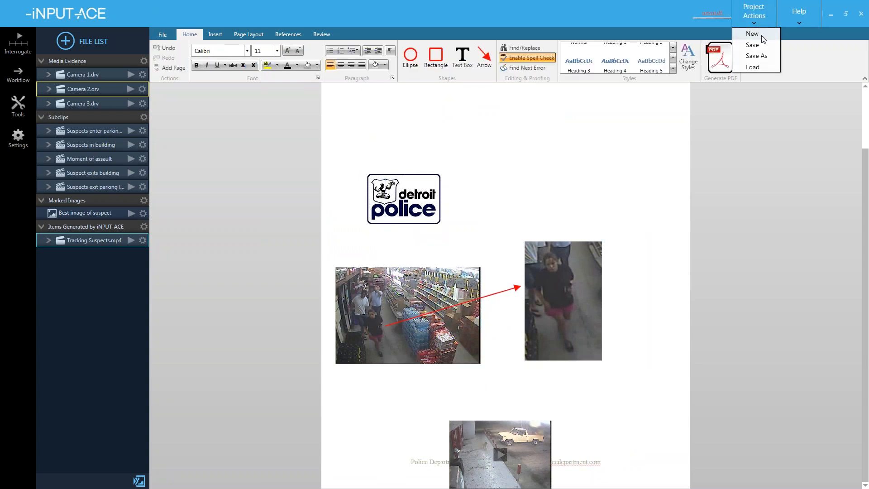
# - Cancel the save-changes prompt and delete the image-and-arrow group from the report page
pyautogui.click(753, 34)
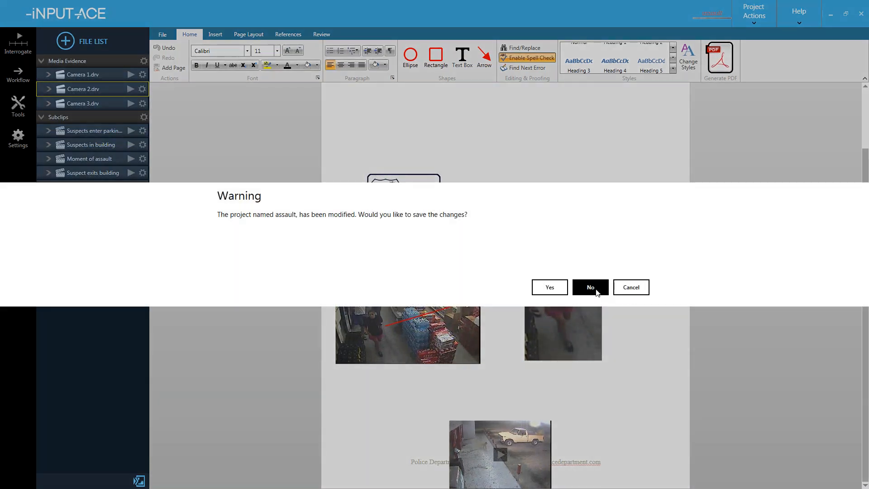
pyautogui.click(596, 290)
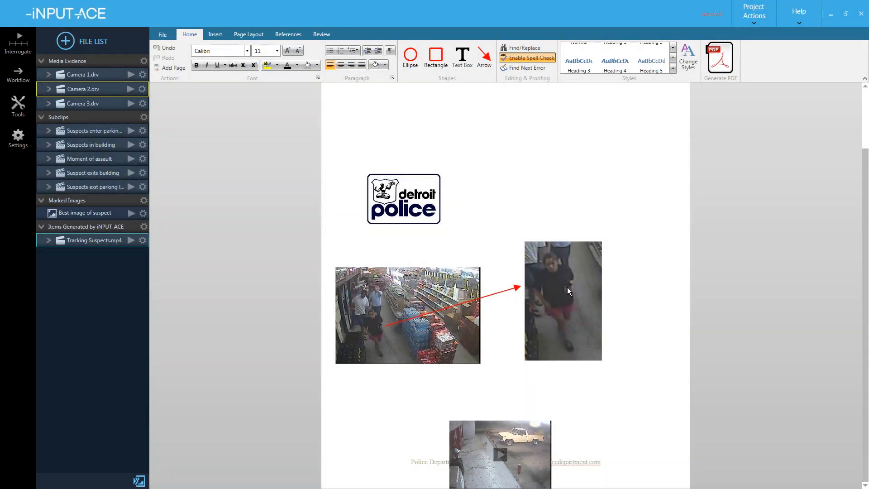
pyautogui.click(567, 287)
pyautogui.press('Delete')
pyautogui.press('Delete')
pyautogui.press('Delete')
pyautogui.press('Delete')
pyautogui.press('Delete')
pyautogui.press('Delete')
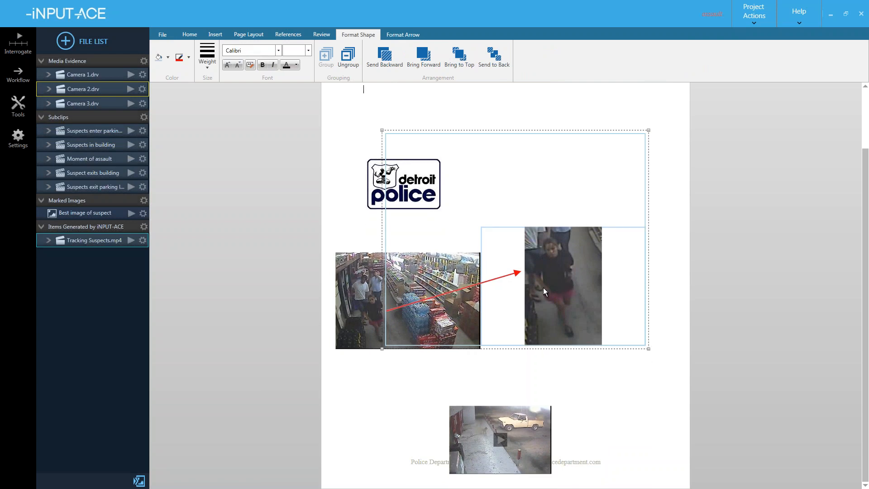
pyautogui.click(539, 211)
pyautogui.click(519, 128)
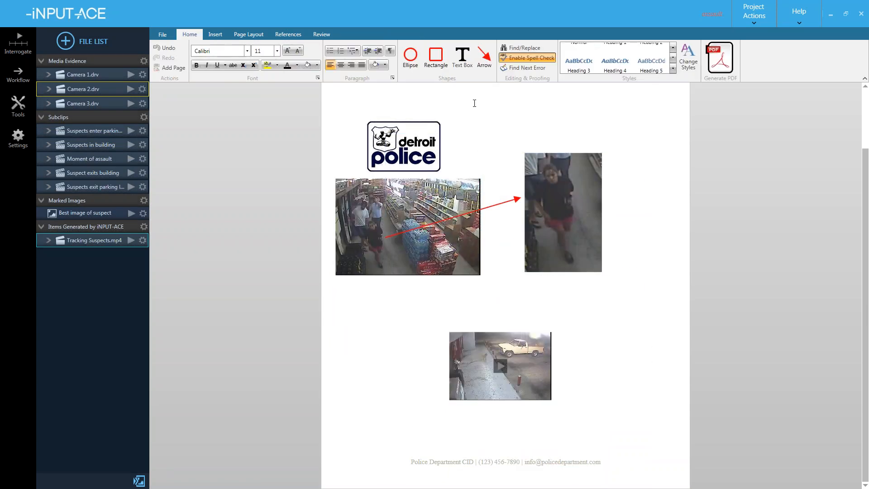
pyautogui.click(539, 207)
pyautogui.click(529, 125)
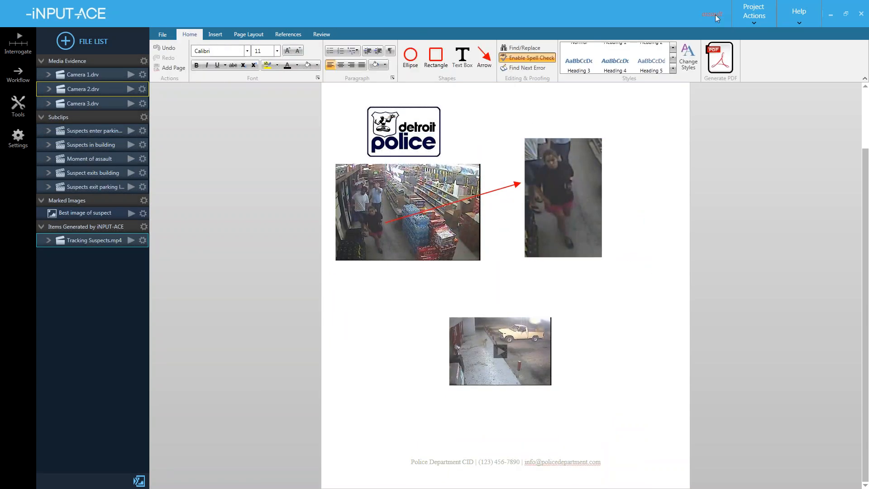
# - Start a new project, discarding the assault project changes, then switch to the Workflow Example folder
pyautogui.click(754, 13)
pyautogui.click(752, 35)
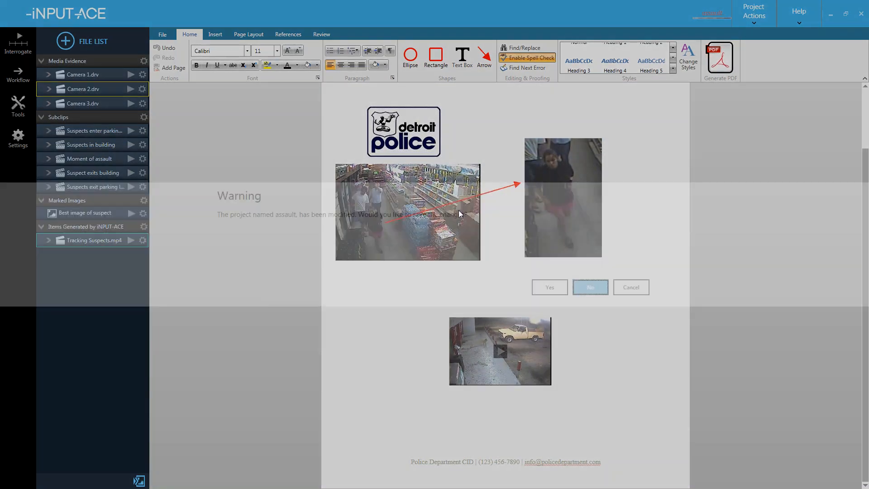
pyautogui.click(591, 288)
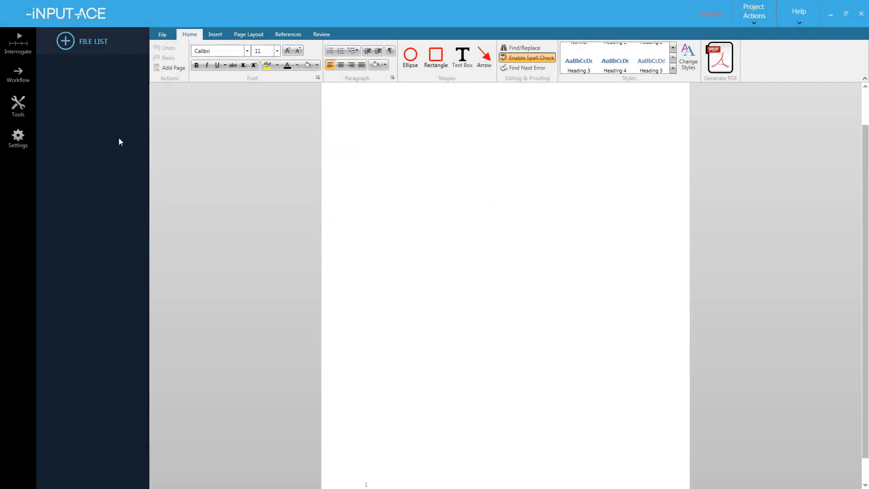
pyautogui.moveTo(388, 119); pyautogui.dragTo(398, 309)
pyautogui.click(404, 290)
pyautogui.click(410, 215)
pyautogui.hotkey('ctrl', 'a')
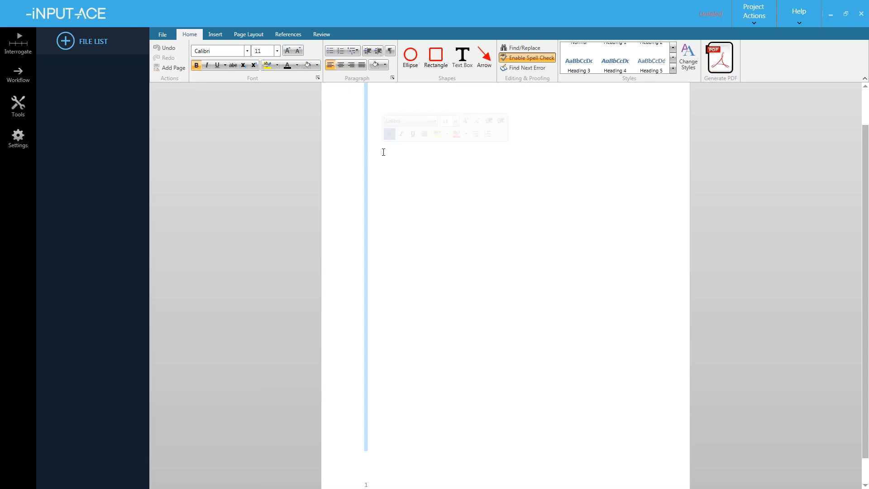
pyautogui.click(409, 190)
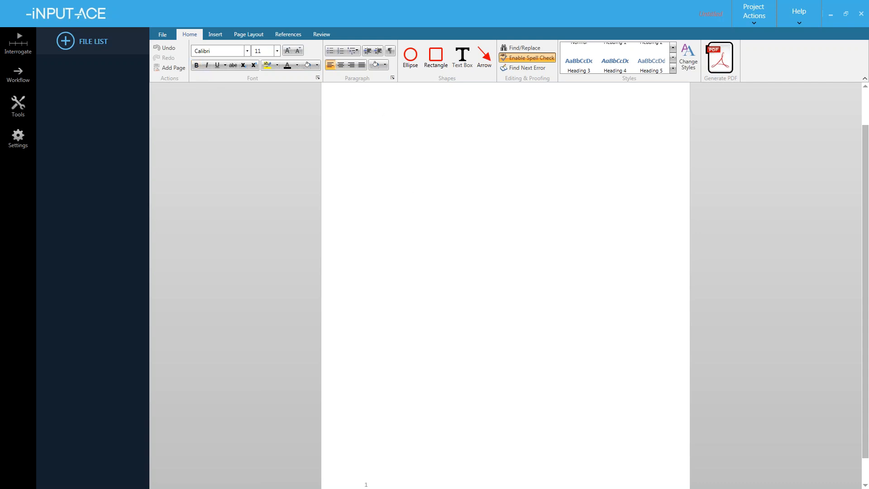
pyautogui.hotkey('alt', 'Tab')
pyautogui.press('Tab')
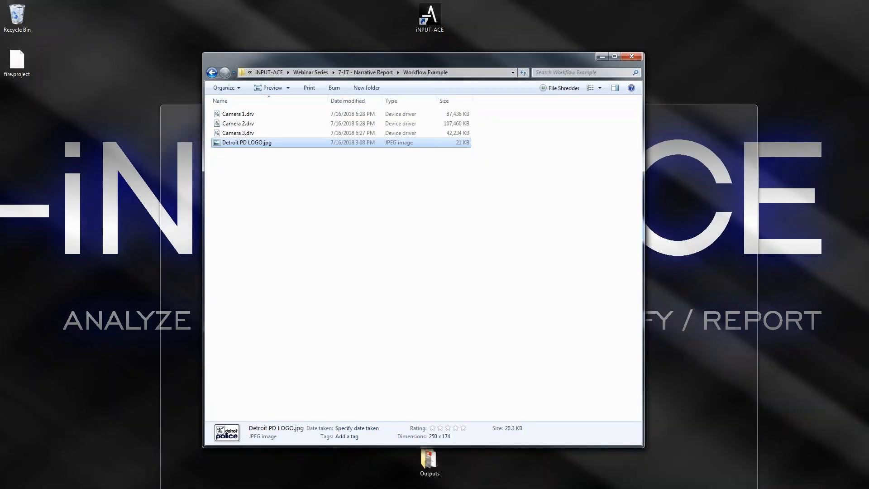
# - Add Camera 1.drv to the File List, open it, and move the playhead to 00:11:17
pyautogui.moveTo(259, 120); pyautogui.dragTo(101, 151)
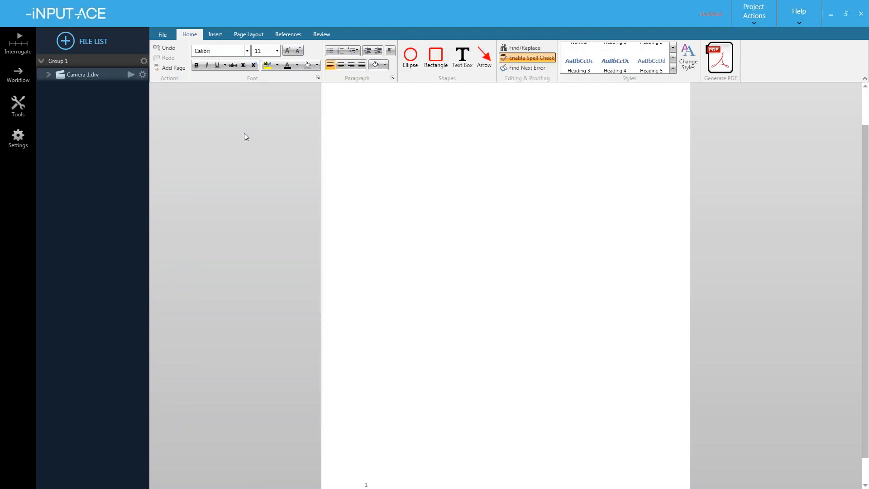
pyautogui.click(130, 75)
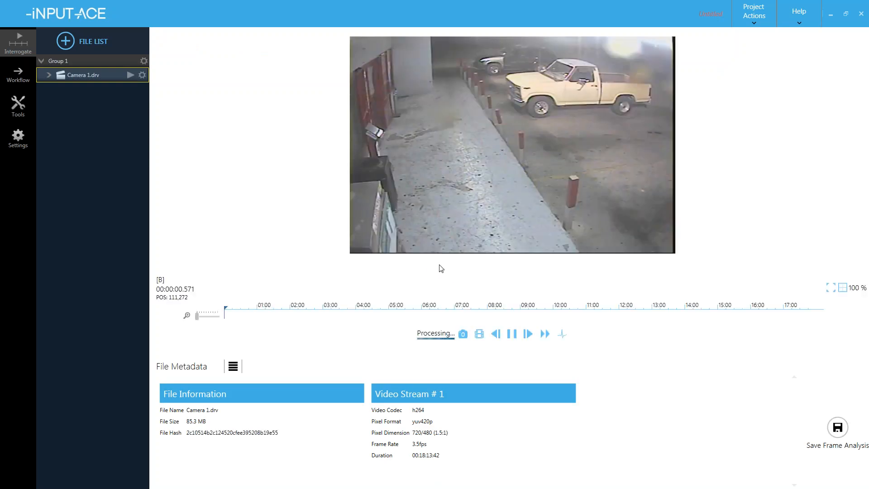
pyautogui.click(519, 310)
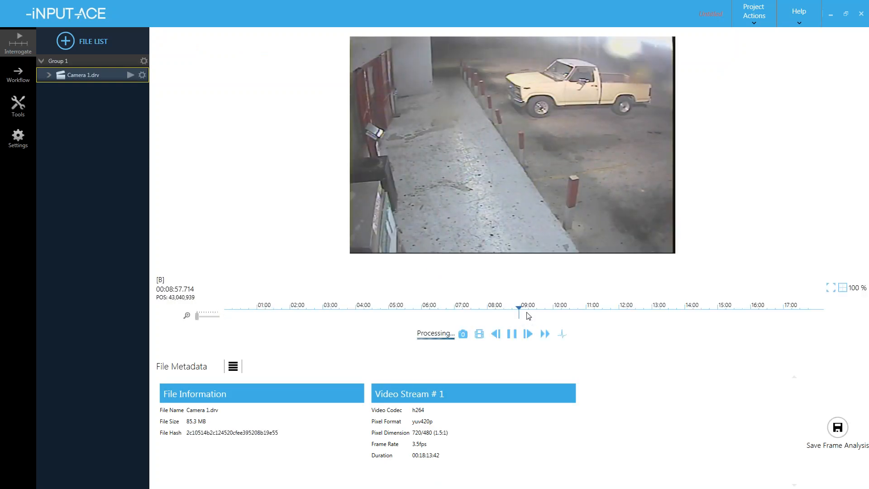
pyautogui.click(563, 315)
pyautogui.click(573, 315)
pyautogui.click(596, 312)
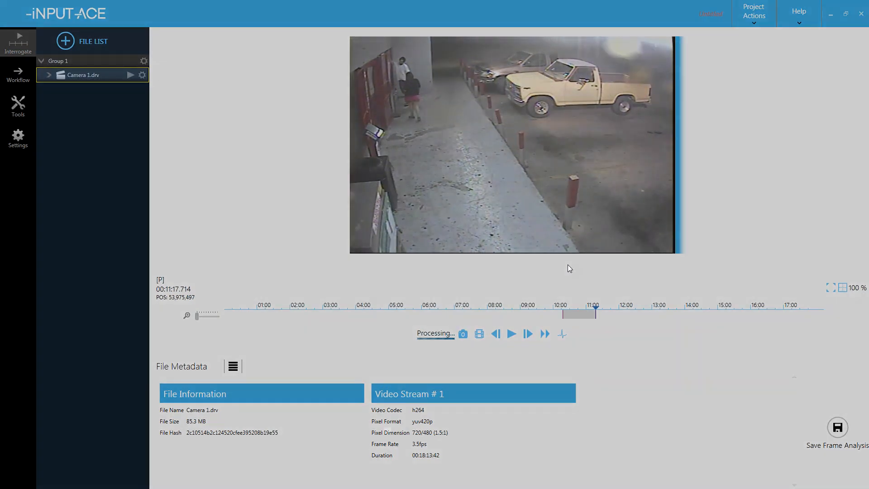
# - Save a subclip named 'clip of events' with the narrative text 'This is an example'
pyautogui.write('clip of events')
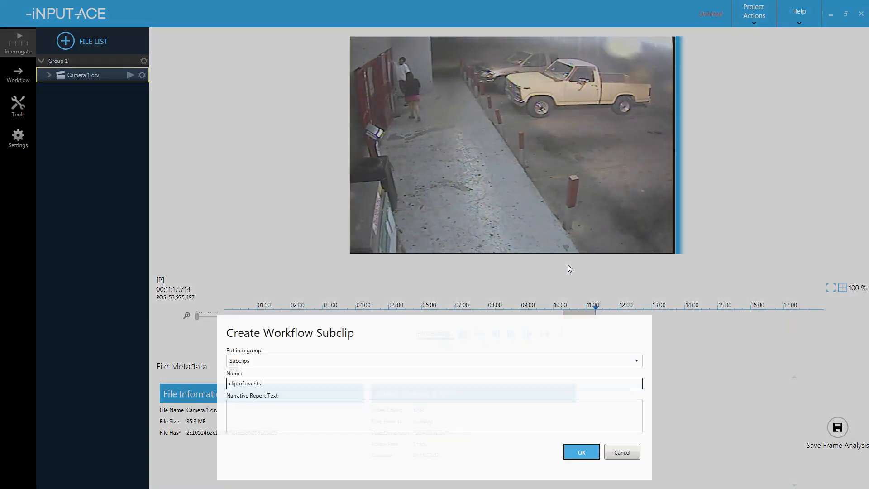
pyautogui.press('Tab')
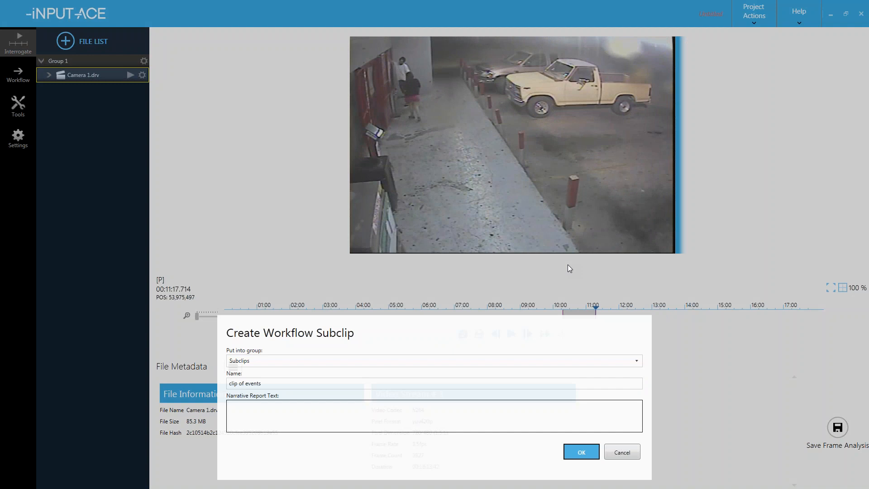
pyautogui.write('This is an example of narrative report text')
pyautogui.click(282, 385)
pyautogui.click(339, 408)
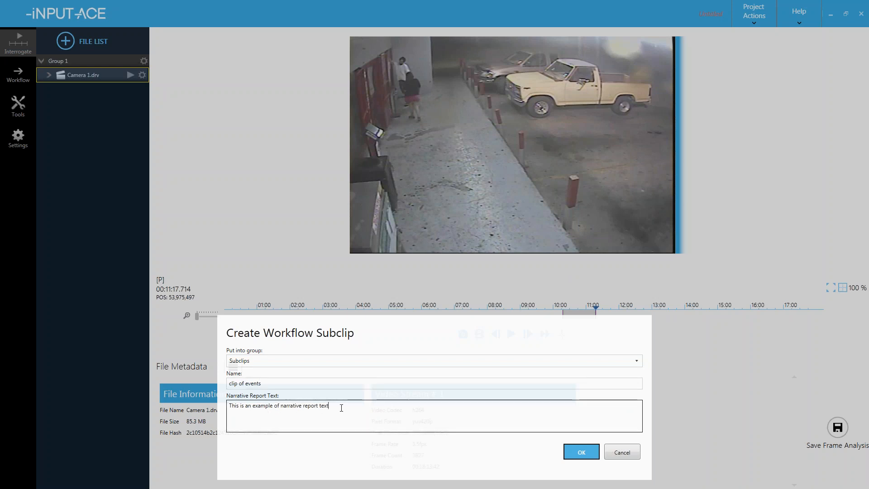
pyautogui.click(581, 453)
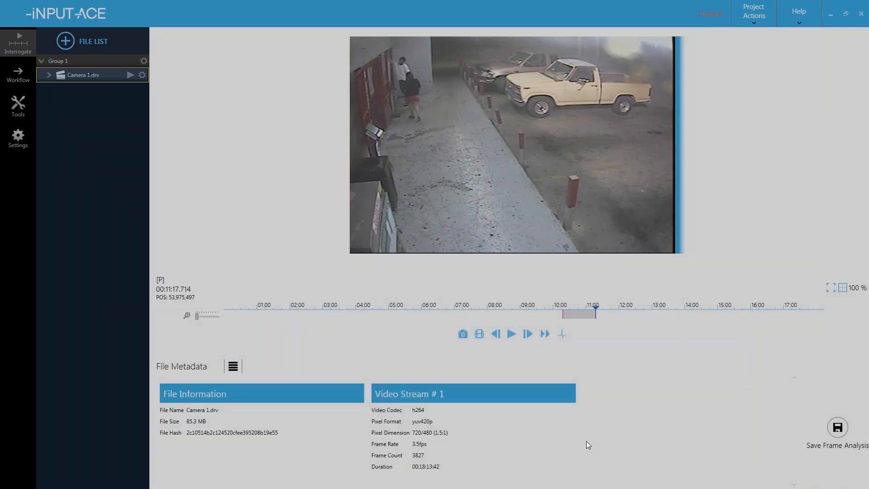
# - At about 00:11:25, save a second subclip named 'no narrative report text' without narrative
pyautogui.click(601, 311)
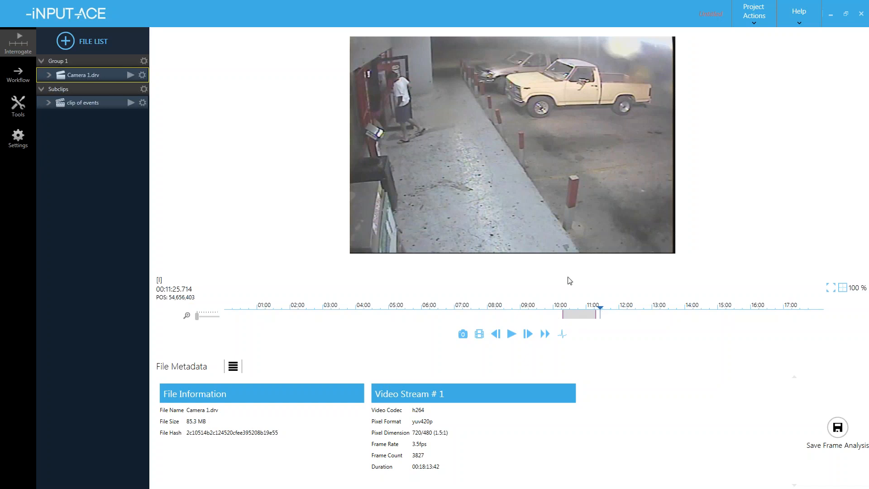
pyautogui.press('c')
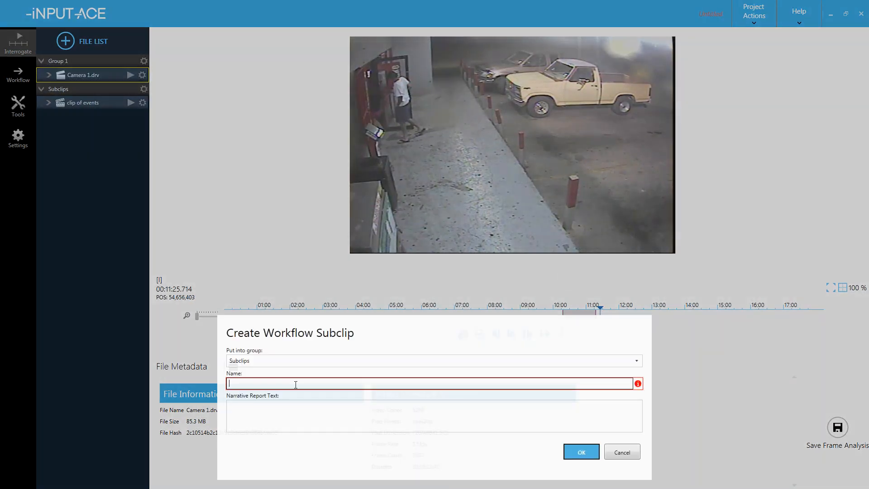
pyautogui.write('r')
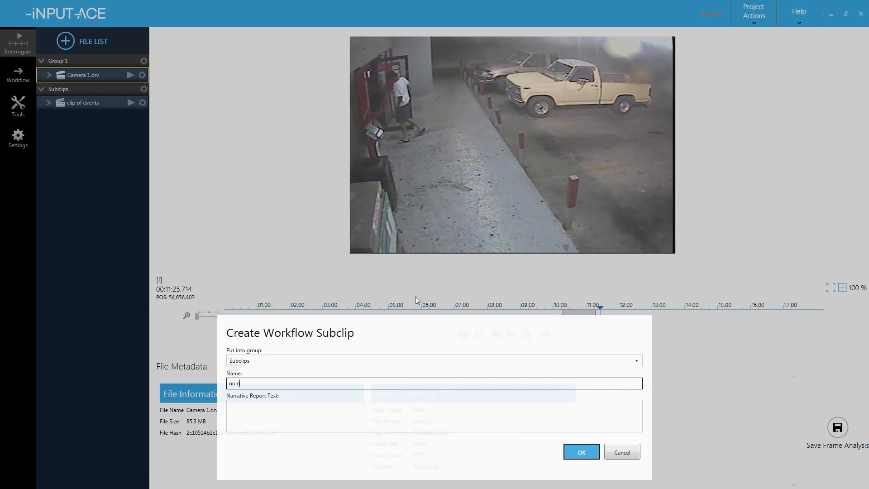
pyautogui.write('tive report text')
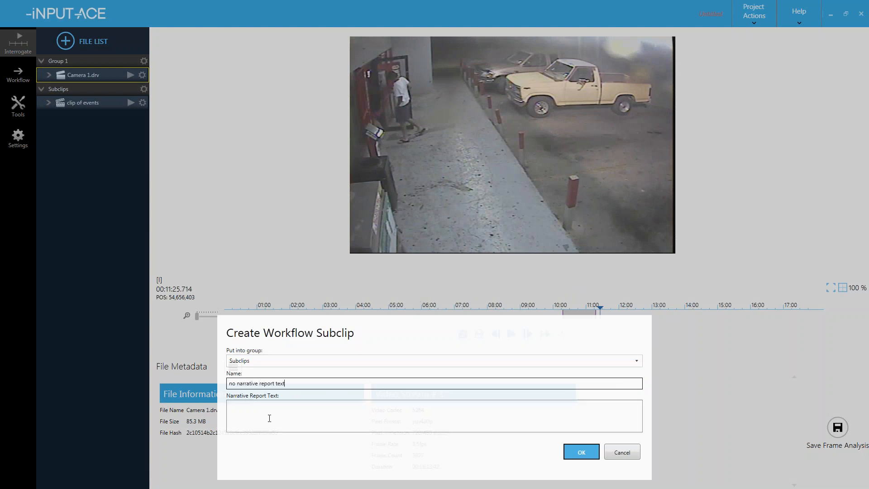
pyautogui.click(580, 453)
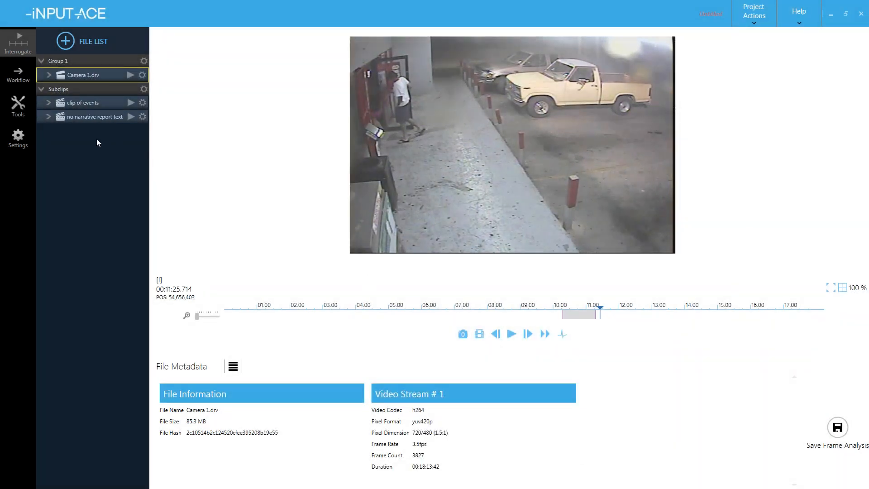
pyautogui.click(142, 117)
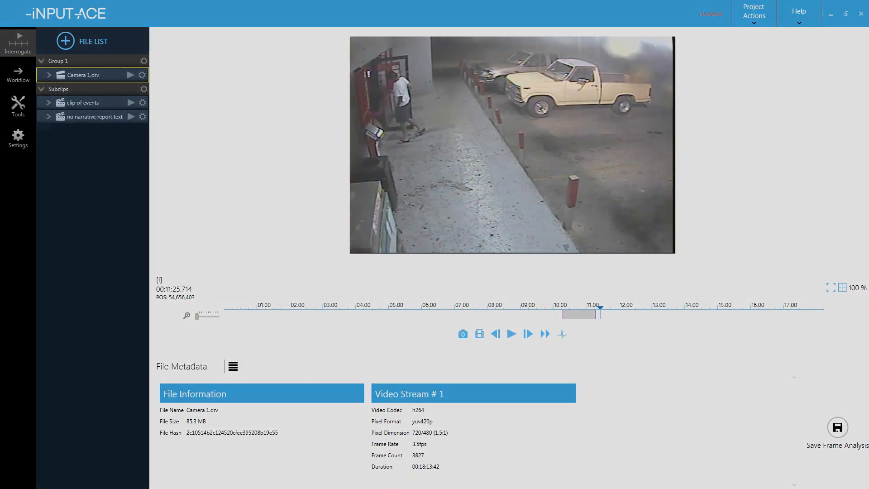
pyautogui.click(327, 227)
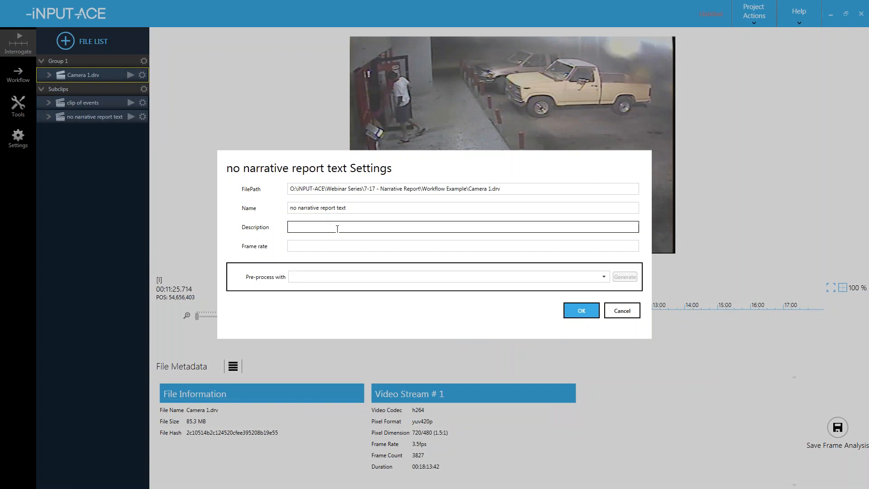
pyautogui.click(297, 209)
pyautogui.click(581, 311)
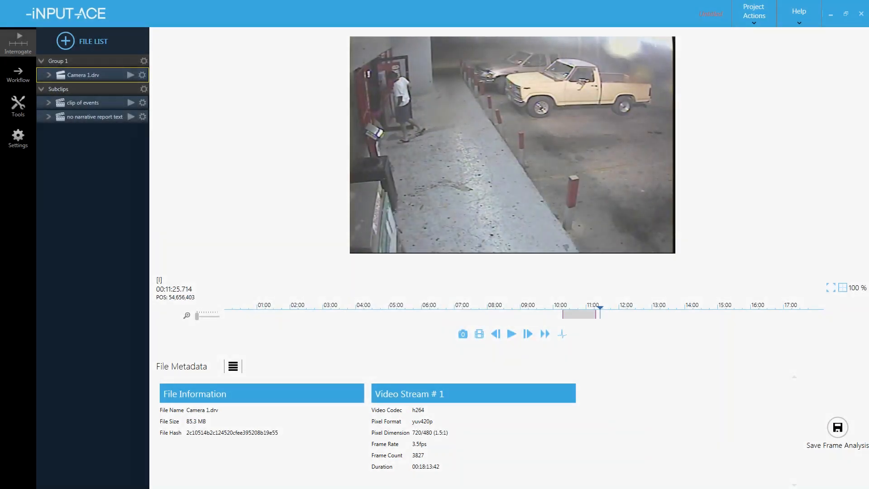
pyautogui.click(143, 102)
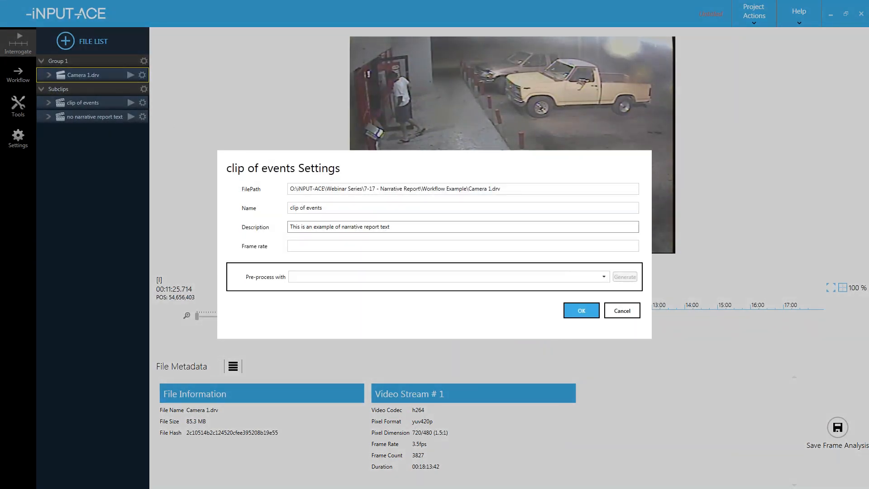
pyautogui.click(585, 314)
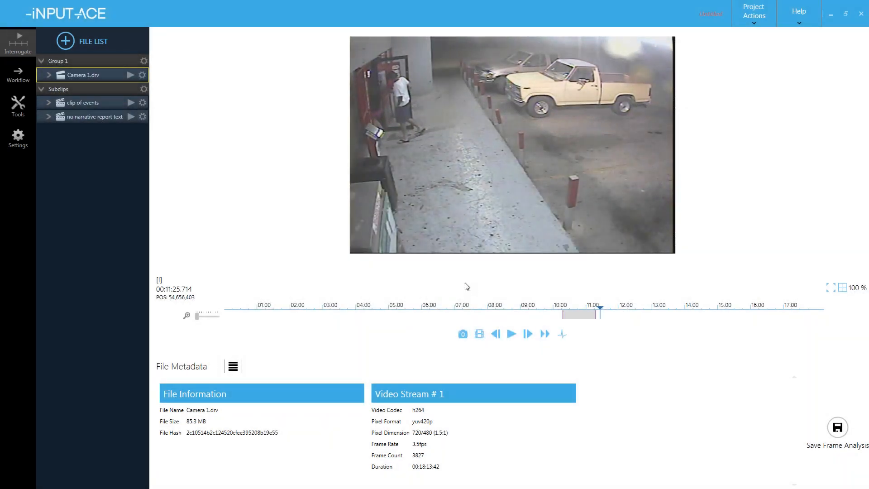
pyautogui.click(22, 107)
# - Open a blank narrative report and drag in 'clip of events', then 'no narrative report text' below it
pyautogui.click(72, 125)
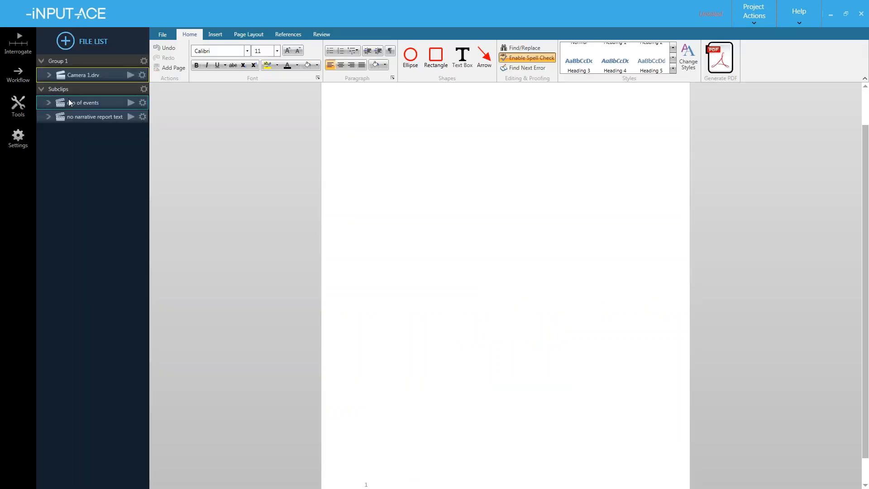
pyautogui.moveTo(70, 101); pyautogui.dragTo(396, 140)
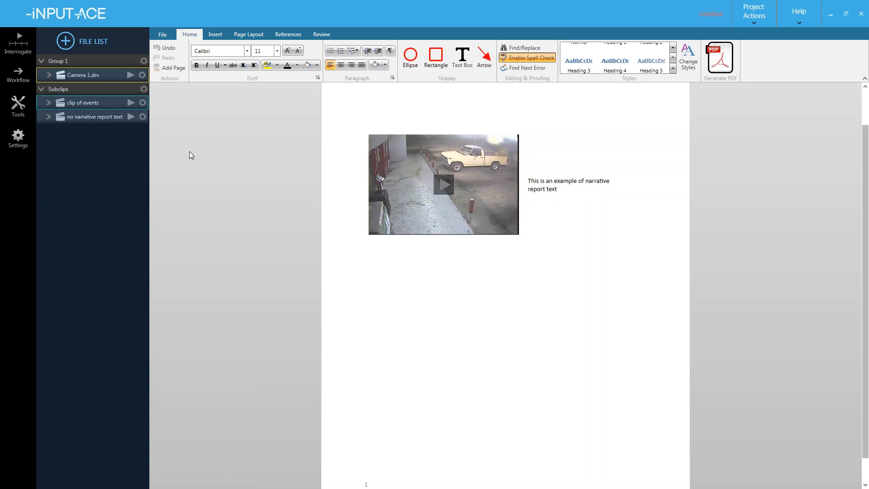
pyautogui.click(87, 121)
pyautogui.moveTo(73, 116); pyautogui.dragTo(401, 279)
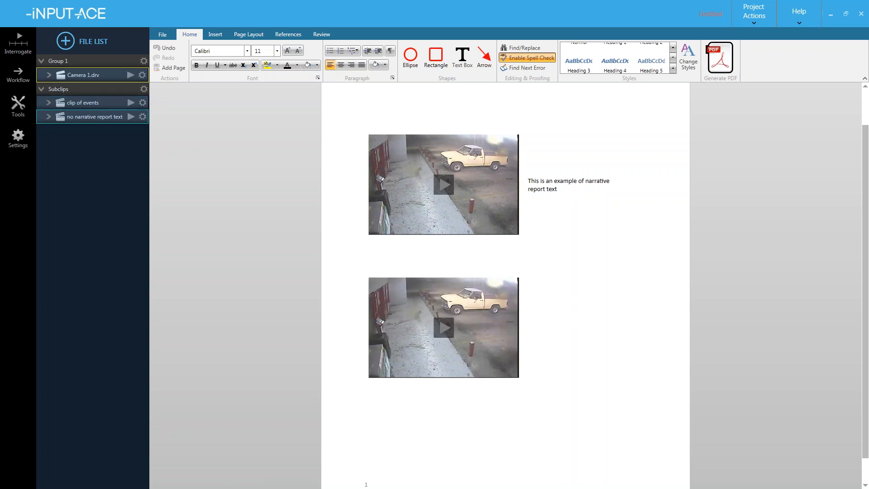
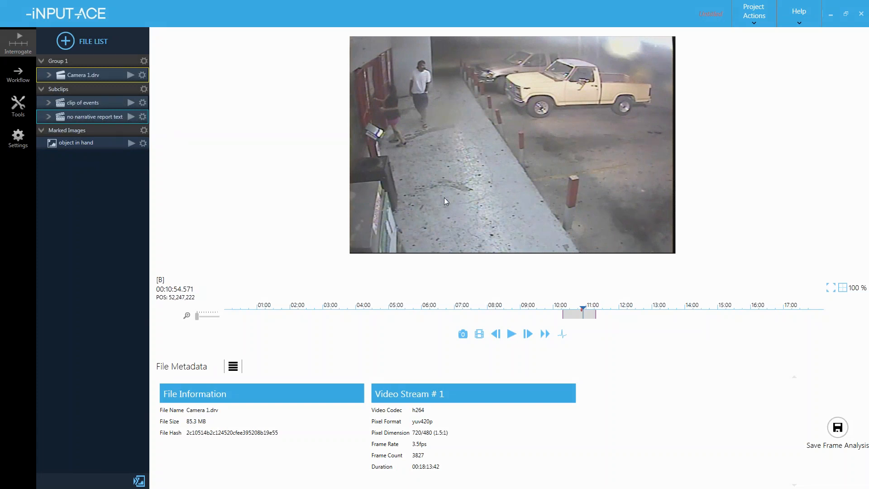
# - Mark the current frame as 'no narrative text', then delete both captioned frames from the narrative report
pyautogui.write('no narrative text')
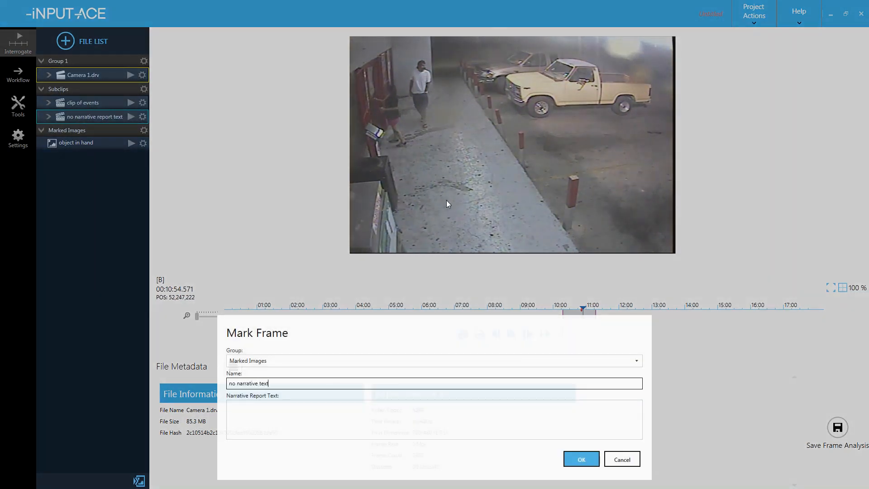
pyautogui.click(581, 459)
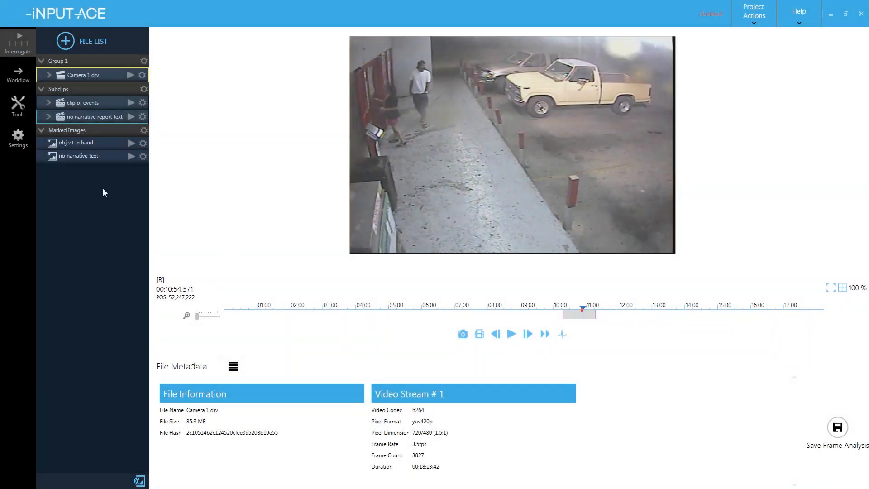
pyautogui.click(9, 114)
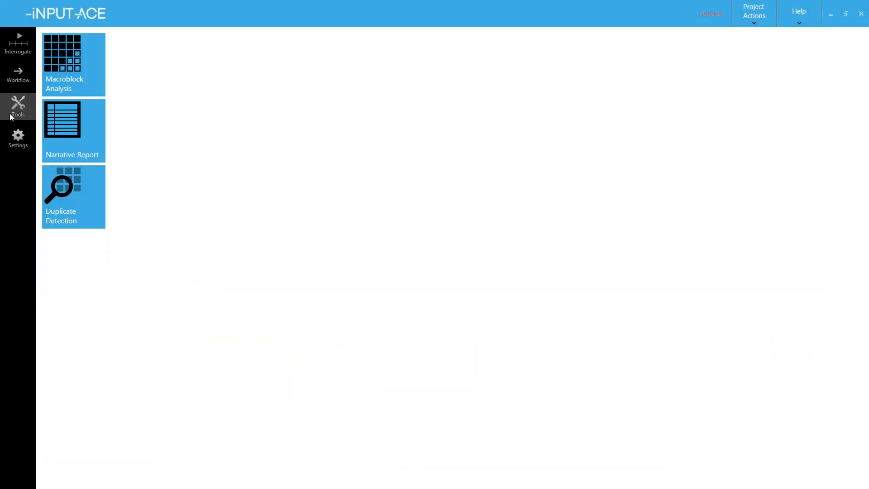
pyautogui.click(64, 127)
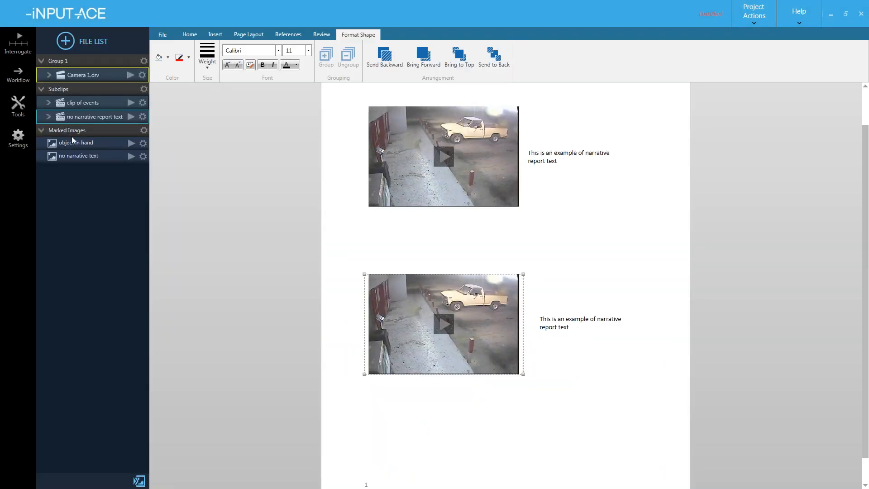
pyautogui.keyDown('ctrl'); pyautogui.click(477, 154); pyautogui.keyUp('ctrl')
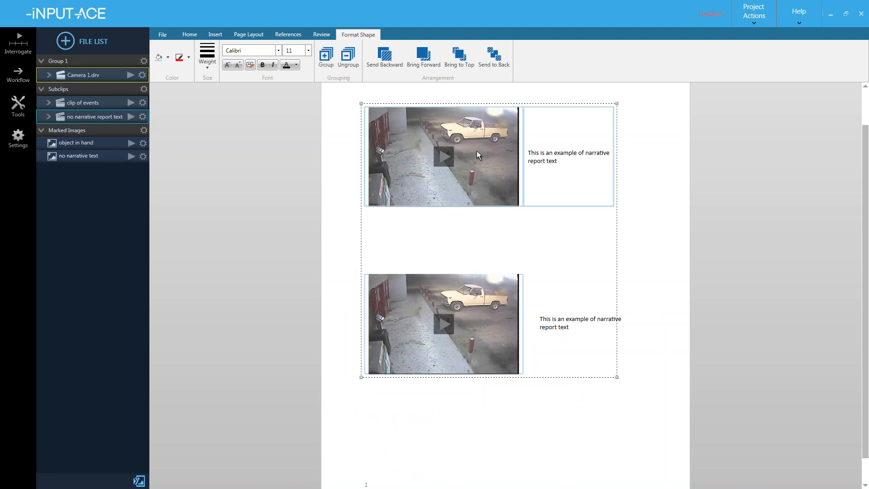
pyautogui.keyDown('ctrl'); pyautogui.click(562, 314); pyautogui.keyUp('ctrl')
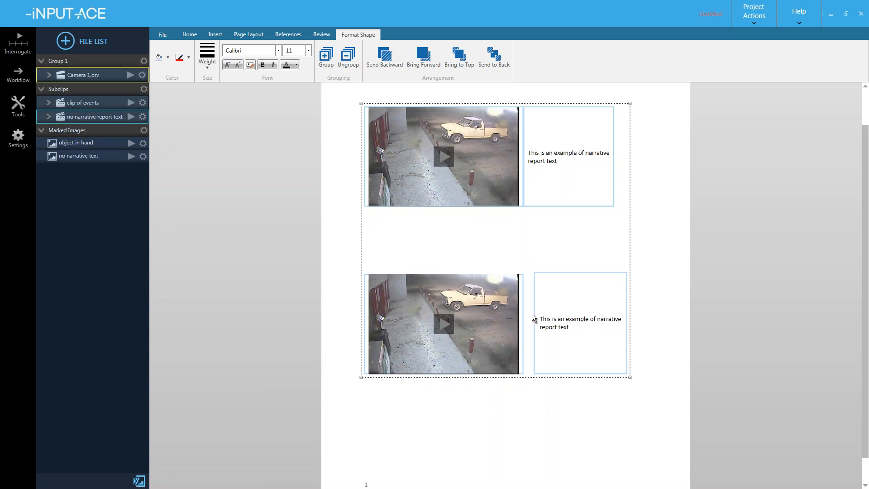
pyautogui.press('Delete')
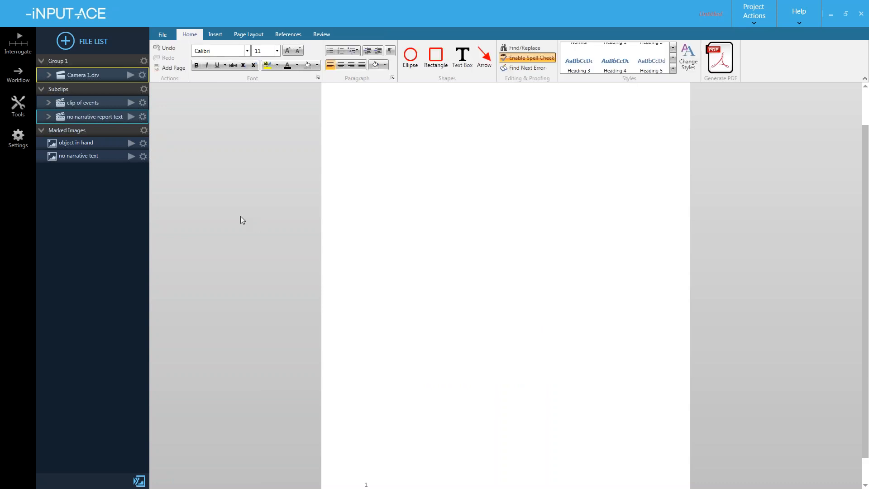
# - Drag the 'object in hand' and 'no narrative text' images onto the page, then edit the lower image
pyautogui.click(85, 143)
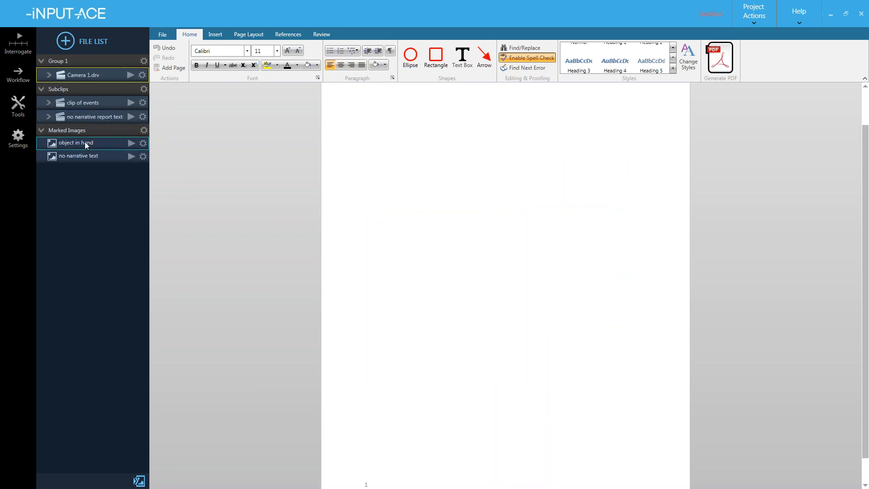
pyautogui.moveTo(64, 143); pyautogui.dragTo(387, 156)
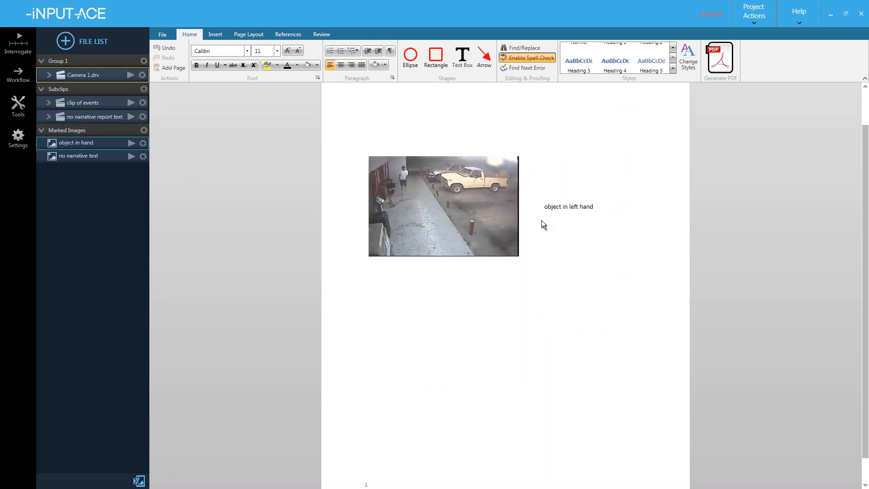
pyautogui.click(453, 229)
pyautogui.moveTo(65, 156); pyautogui.dragTo(414, 286)
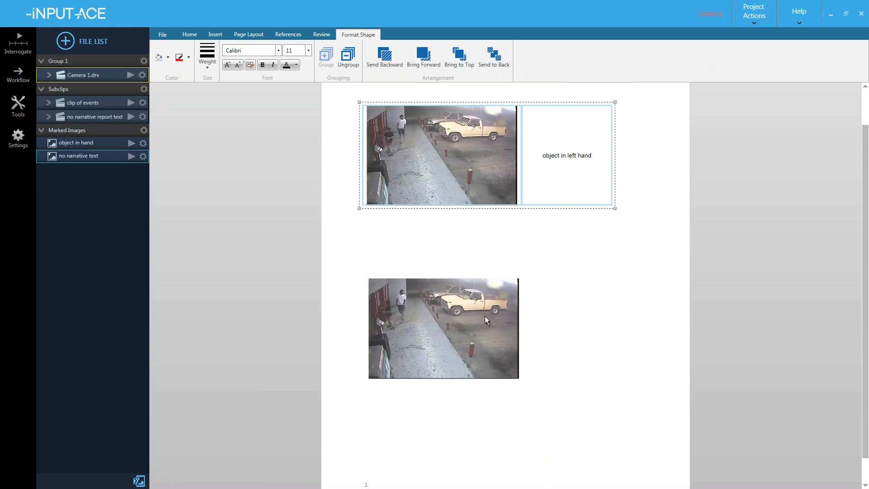
pyautogui.click(532, 300)
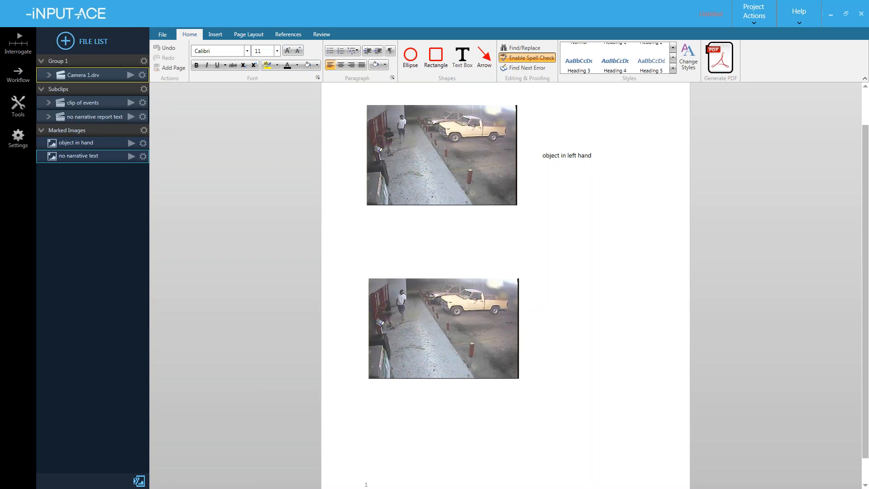
pyautogui.moveTo(398, 318)
pyautogui.click(425, 325)
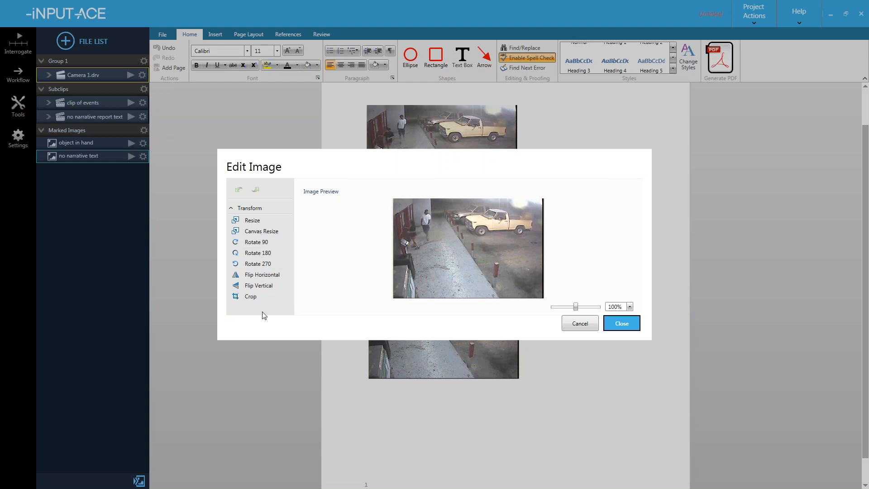
# - Crop the lower frame down to the people and close image editing
pyautogui.click(249, 297)
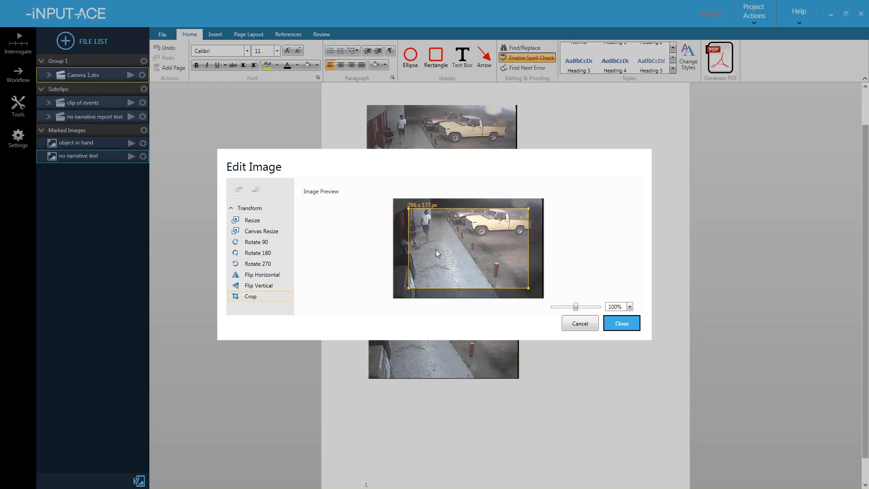
pyautogui.moveTo(444, 243)
pyautogui.mouseDown()
pyautogui.moveTo(420, 238)
pyautogui.moveTo(460, 237)
pyautogui.moveTo(421, 249)
pyautogui.moveTo(431, 249)
pyautogui.mouseUp()
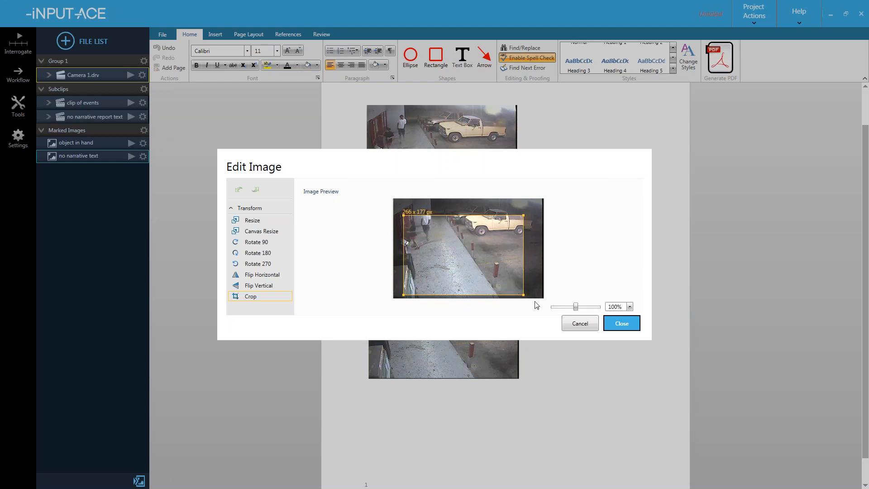
pyautogui.moveTo(525, 296); pyautogui.dragTo(422, 248)
pyautogui.click(616, 323)
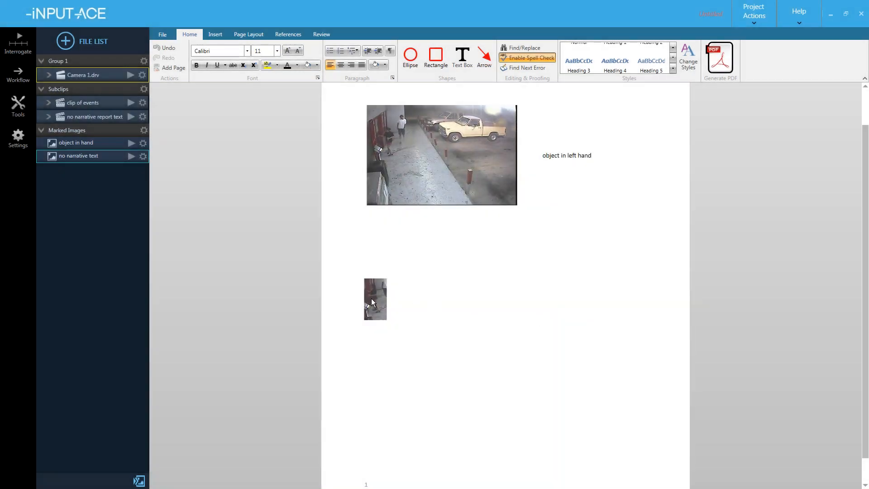
# - Enlarge and shift the cropped close-up, then undo those changes with Ctrl+Z
pyautogui.click(371, 299)
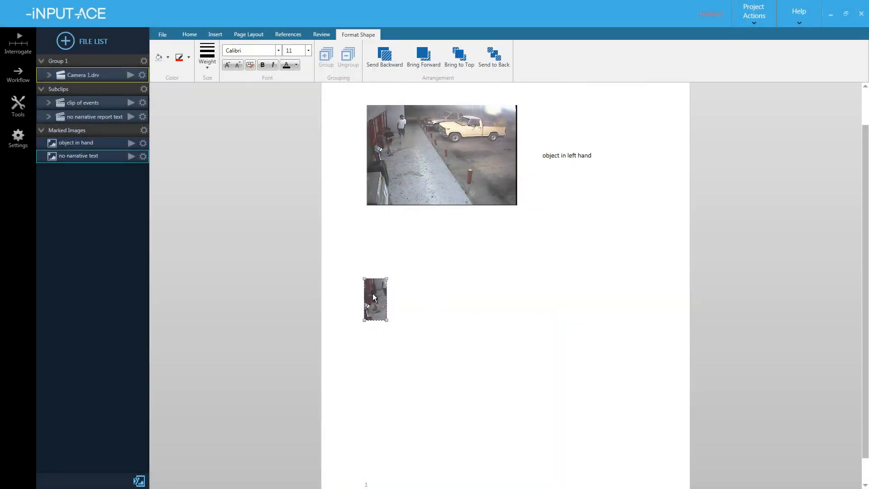
pyautogui.moveTo(386, 320); pyautogui.dragTo(567, 435)
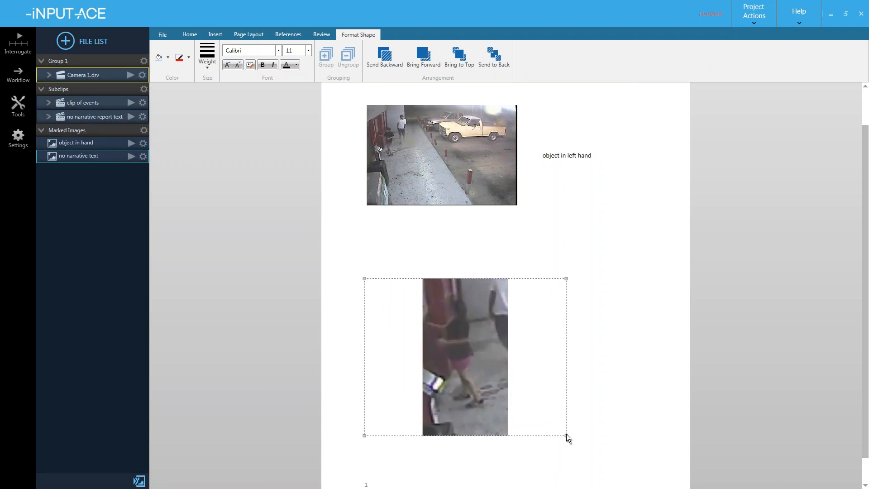
pyautogui.moveTo(471, 344)
pyautogui.mouseDown()
pyautogui.moveTo(531, 331)
pyautogui.moveTo(529, 341)
pyautogui.moveTo(469, 350)
pyautogui.mouseUp()
pyautogui.click(592, 346)
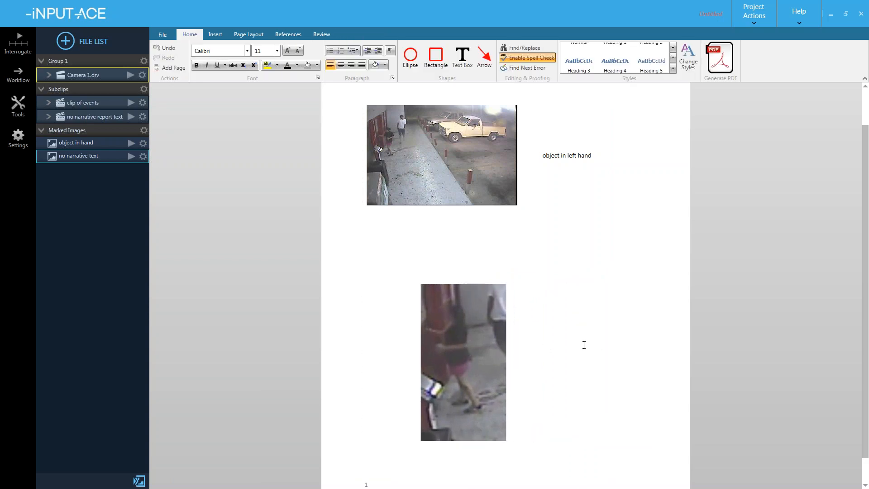
pyautogui.hotkey('ctrl', 'z')
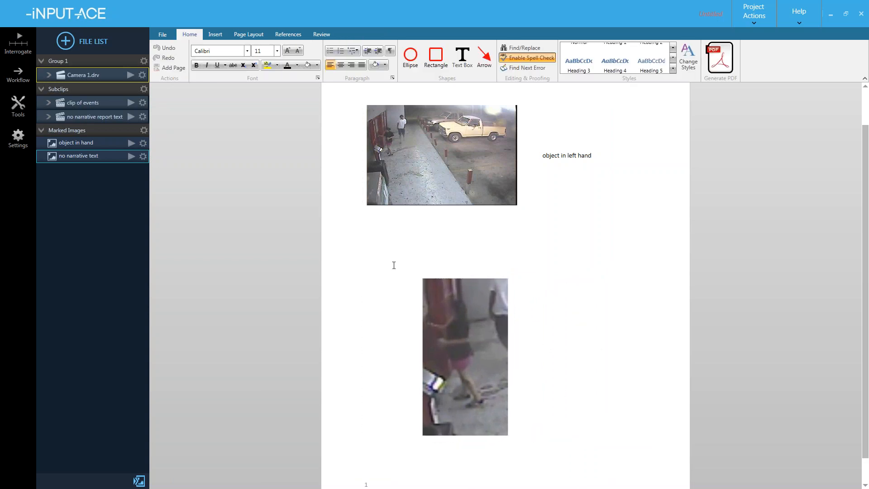
pyautogui.hotkey('ctrl', 'z')
pyautogui.hotkey('ctrl', 'z')
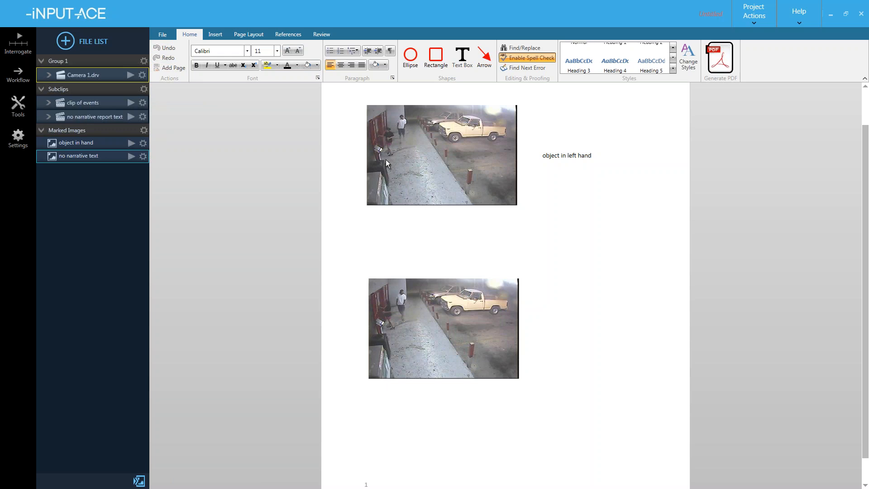
# - Nudge the top frame-and-caption group slightly up-left on the page
pyautogui.click(417, 153)
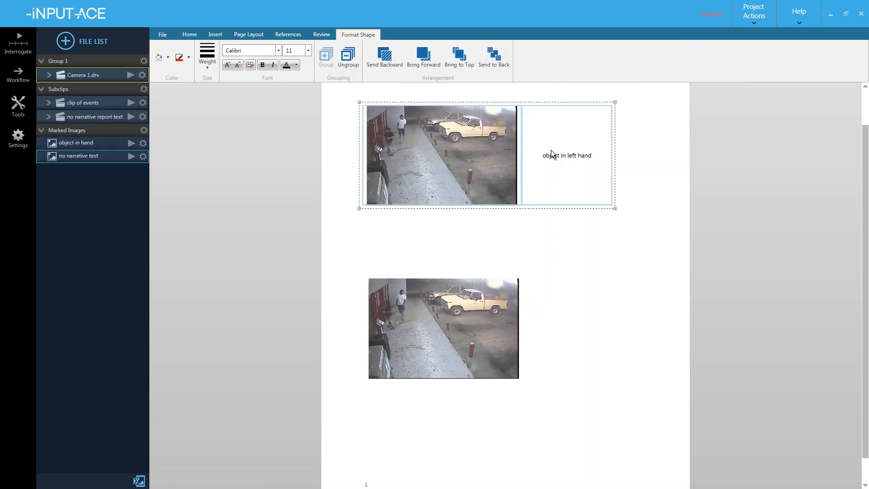
pyautogui.click(502, 224)
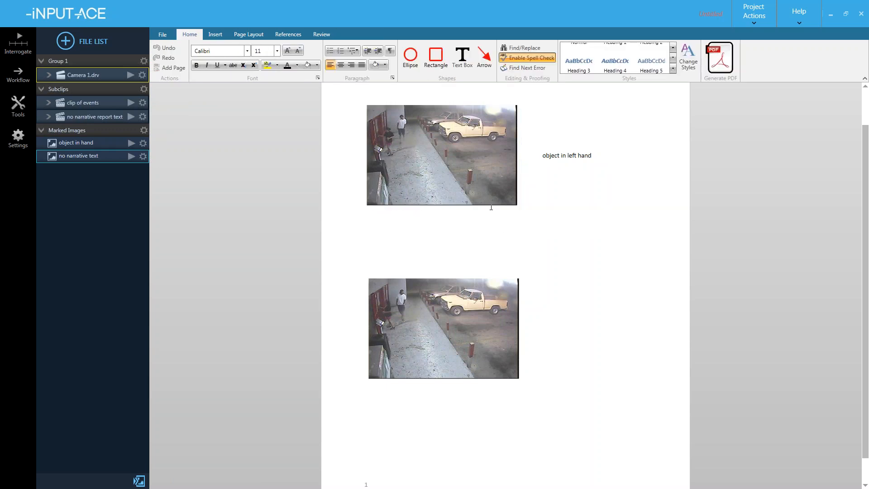
pyautogui.click(466, 153)
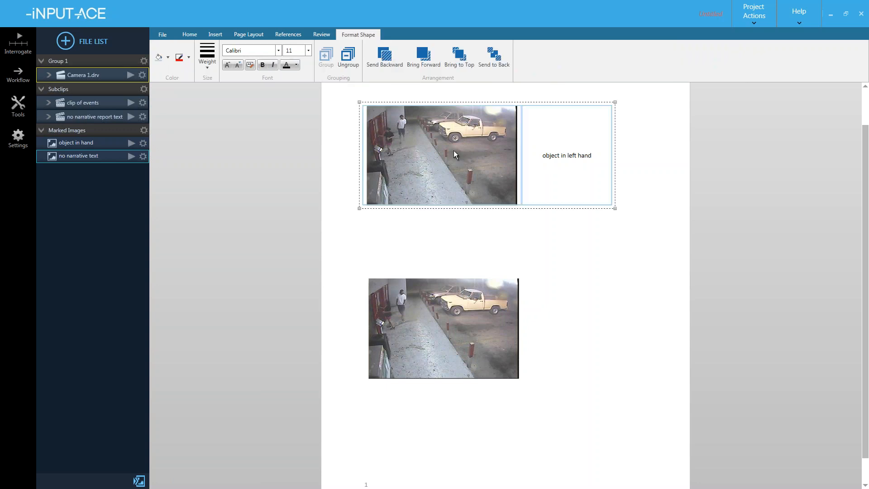
pyautogui.moveTo(436, 156)
pyautogui.mouseDown()
pyautogui.moveTo(482, 157)
pyautogui.moveTo(421, 151)
pyautogui.mouseUp()
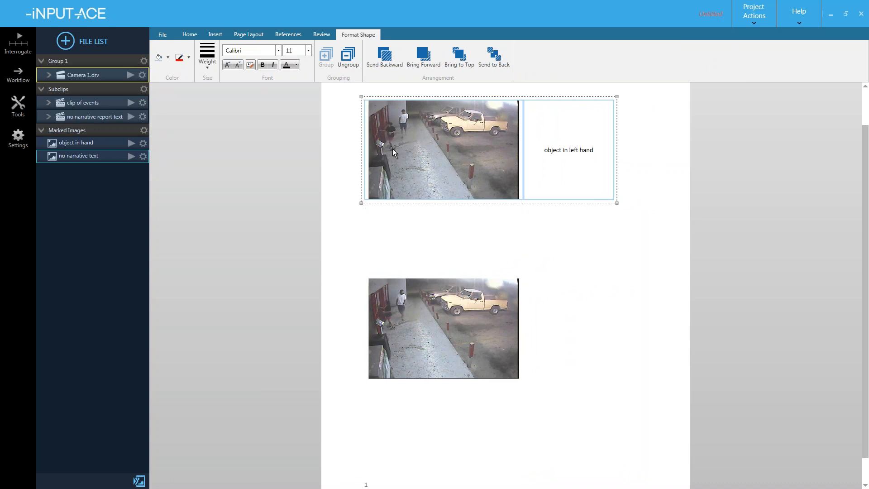
pyautogui.click(414, 234)
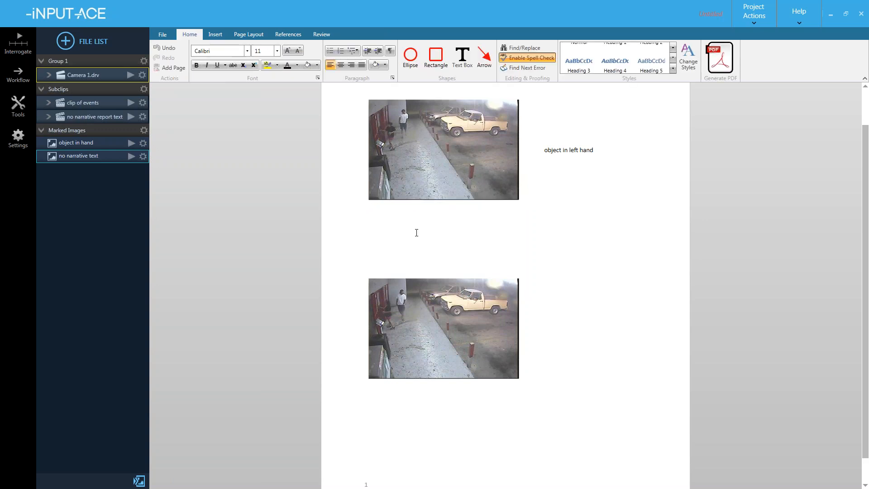
pyautogui.click(422, 175)
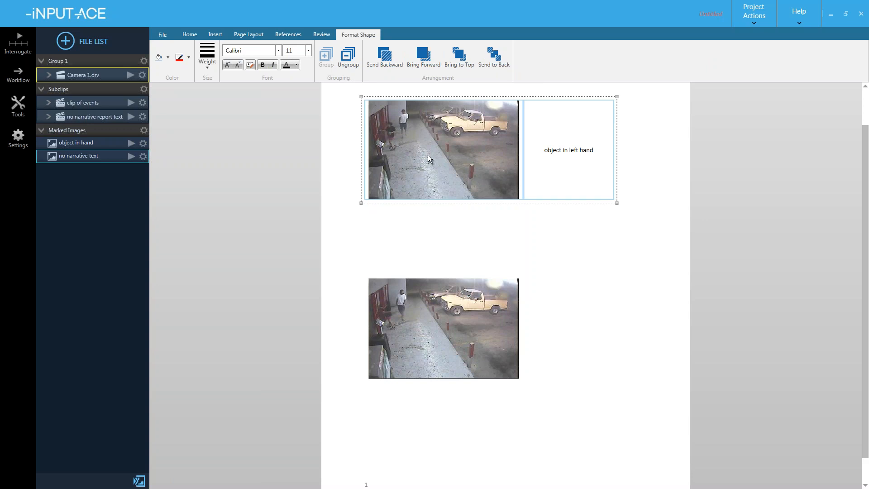
pyautogui.click(463, 143)
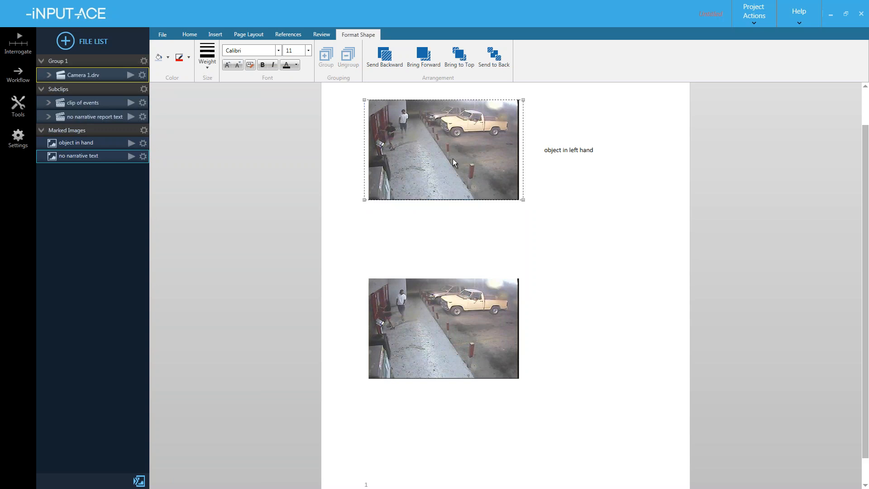
pyautogui.click(442, 229)
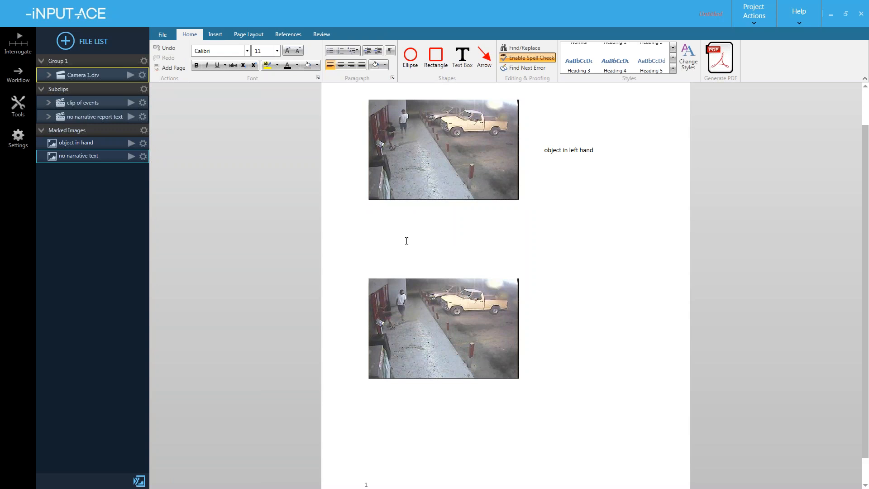
pyautogui.click(424, 155)
pyautogui.moveTo(441, 130)
pyautogui.mouseDown()
pyautogui.moveTo(500, 138)
pyautogui.moveTo(430, 132)
pyautogui.mouseUp()
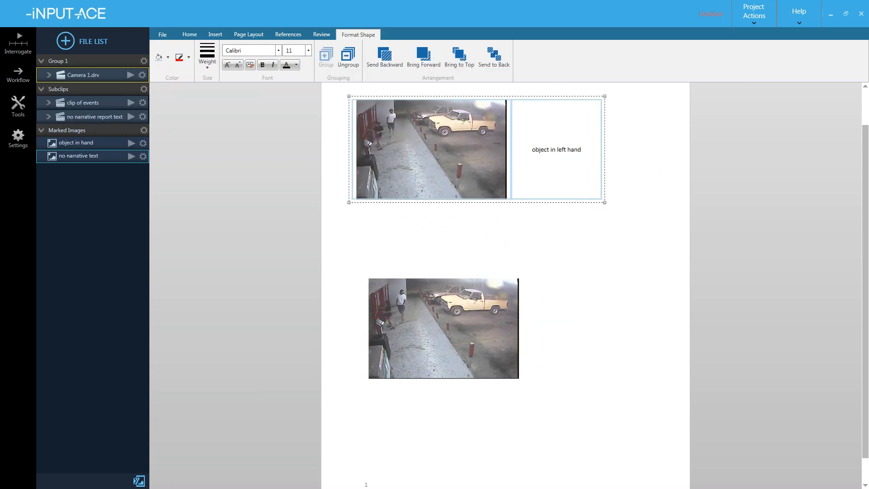
# - Move the top image on its own to the page's upper left
pyautogui.click(429, 136)
pyautogui.moveTo(419, 138); pyautogui.dragTo(594, 190)
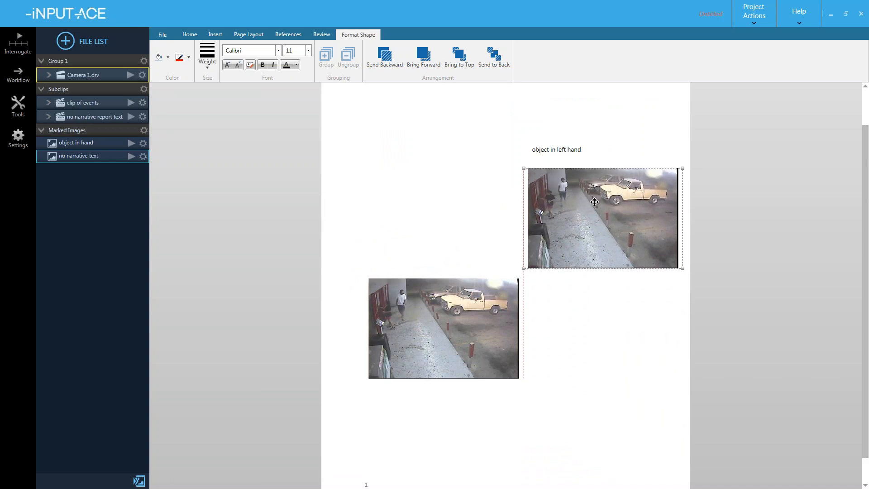
pyautogui.click(605, 313)
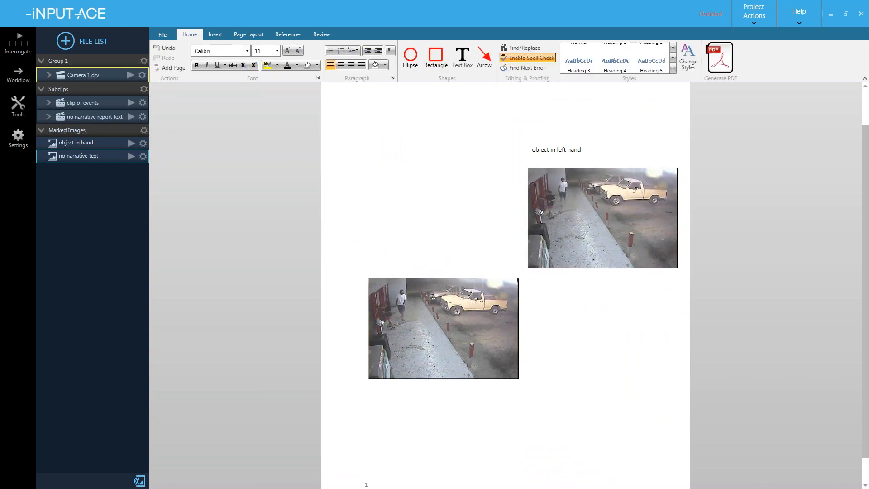
pyautogui.click(588, 203)
pyautogui.moveTo(603, 216); pyautogui.dragTo(558, 199)
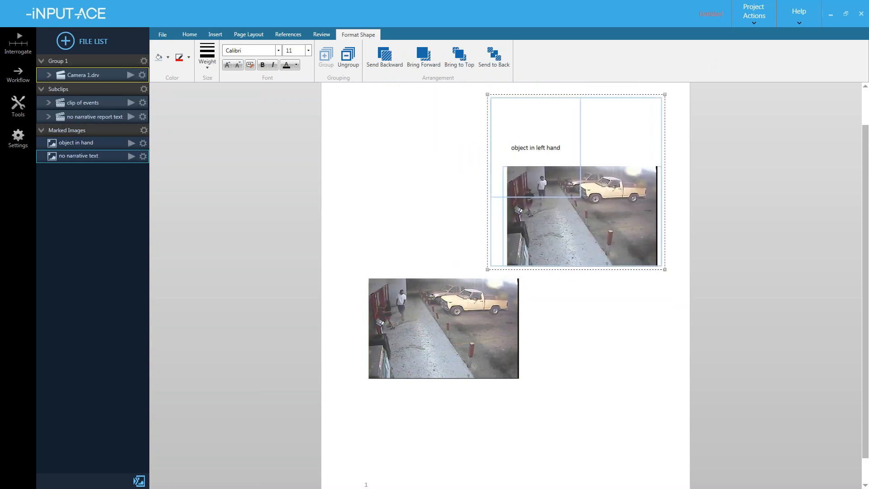
pyautogui.click(559, 198)
pyautogui.moveTo(601, 230); pyautogui.dragTo(446, 163)
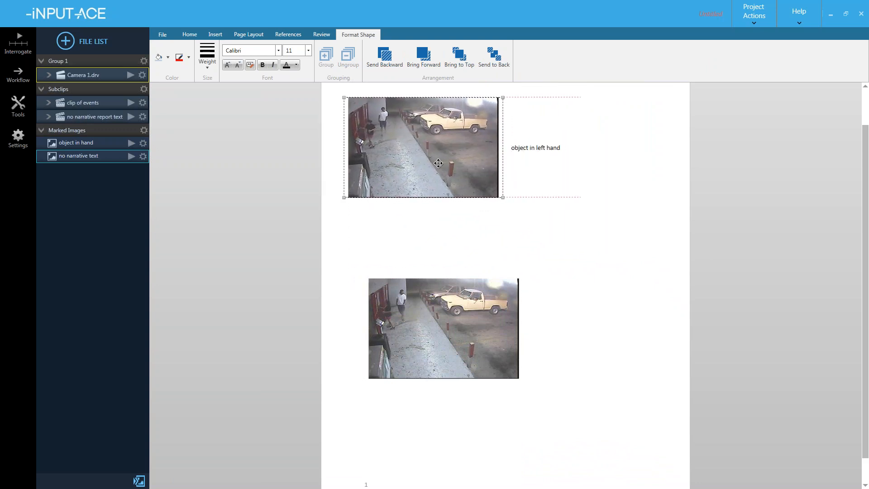
pyautogui.click(477, 227)
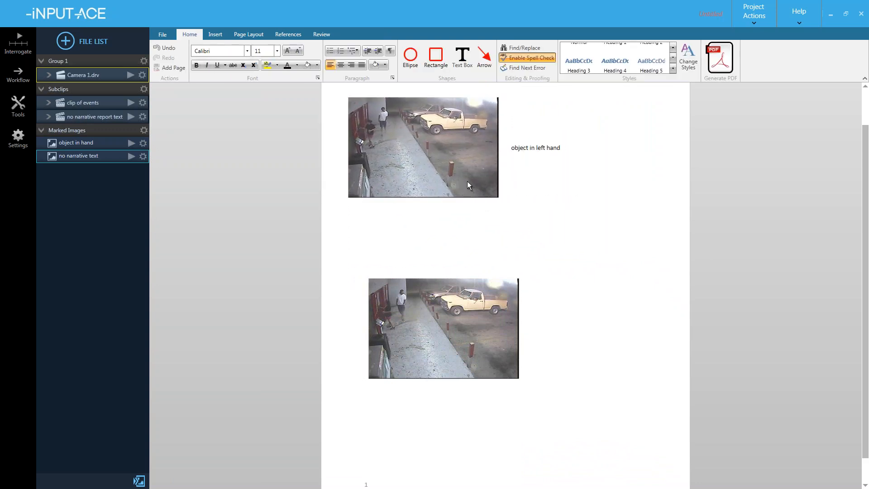
# - Move the 'object in left hand' caption text box closer beside the top image
pyautogui.click(469, 147)
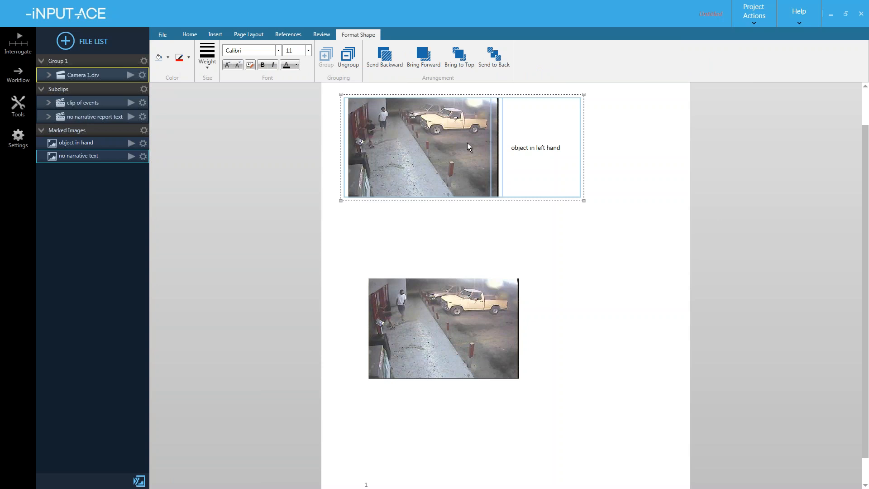
pyautogui.click(554, 131)
pyautogui.moveTo(553, 131)
pyautogui.mouseDown()
pyautogui.moveTo(575, 127)
pyautogui.moveTo(557, 125)
pyautogui.mouseUp()
pyautogui.click(550, 232)
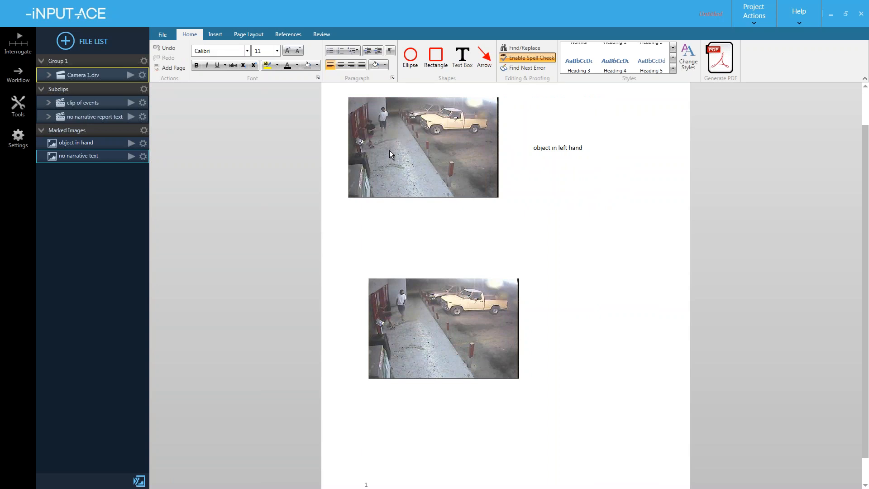
pyautogui.click(402, 129)
pyautogui.click(402, 129)
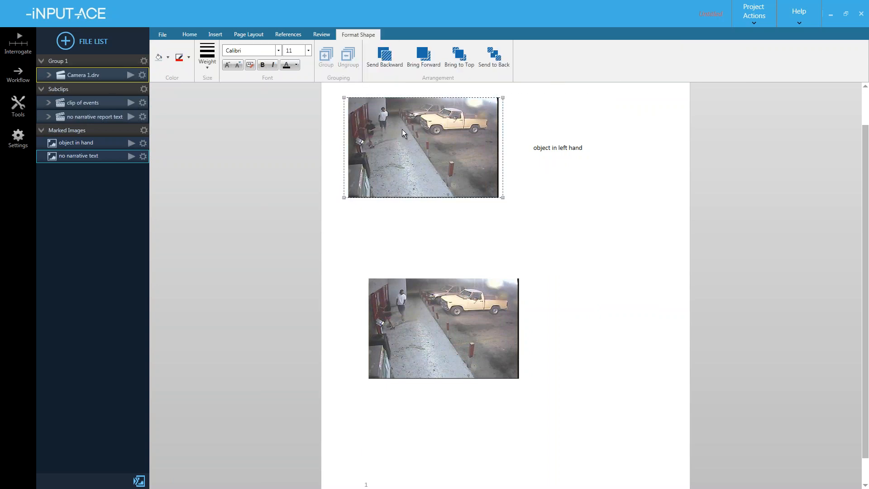
pyautogui.rightClick(402, 130)
# - Crop the top image to a narrow close-up of the person by the doorway
pyautogui.click(417, 137)
pyautogui.click(252, 296)
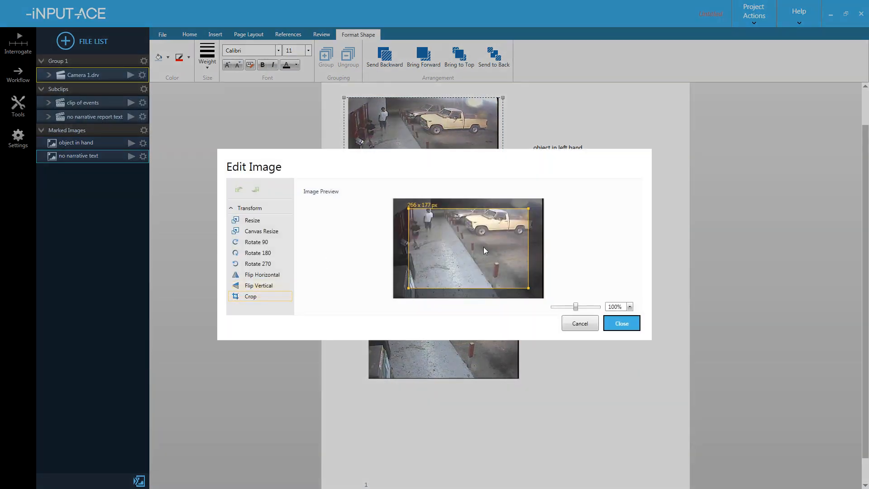
pyautogui.moveTo(528, 288); pyautogui.dragTo(439, 267)
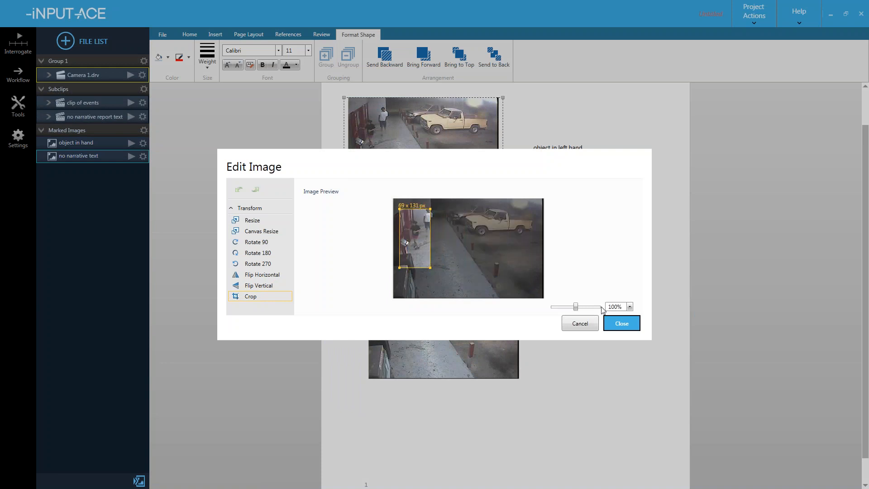
pyautogui.click(622, 323)
# - Enlarge the cropped close-up and shift it slightly with its caption
pyautogui.moveTo(375, 157); pyautogui.dragTo(519, 226)
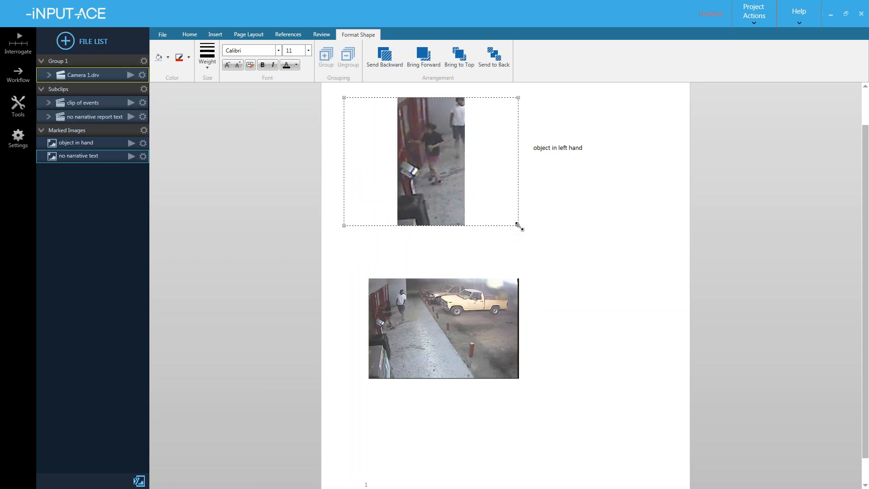
pyautogui.click(535, 240)
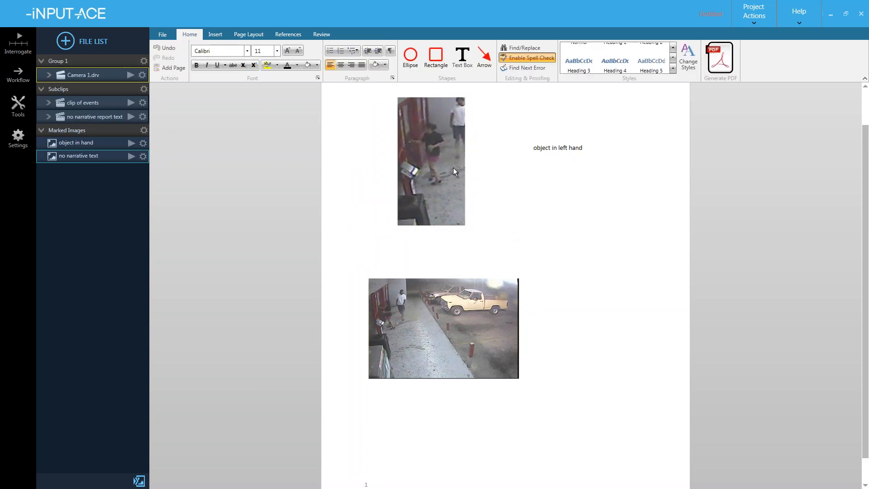
pyautogui.click(445, 150)
pyautogui.moveTo(444, 150)
pyautogui.mouseDown()
pyautogui.moveTo(414, 144)
pyautogui.moveTo(460, 146)
pyautogui.moveTo(445, 146)
pyautogui.mouseUp()
pyautogui.click(447, 147)
pyautogui.click(560, 239)
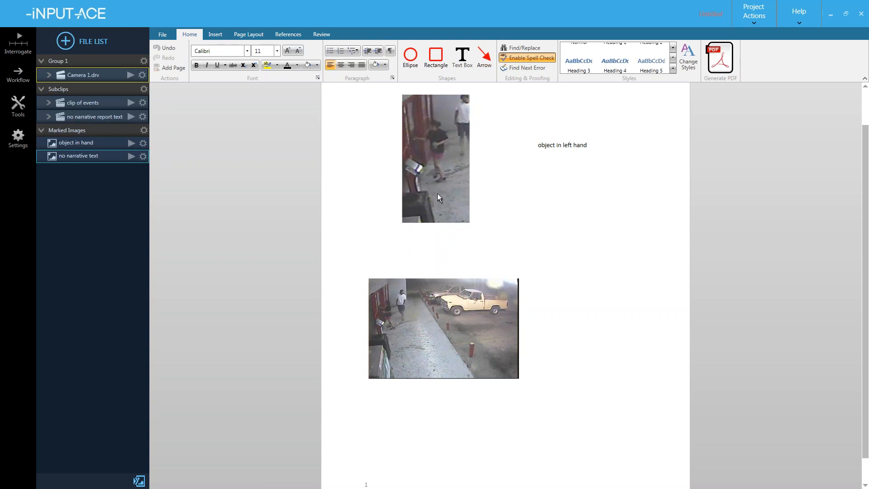
pyautogui.click(441, 150)
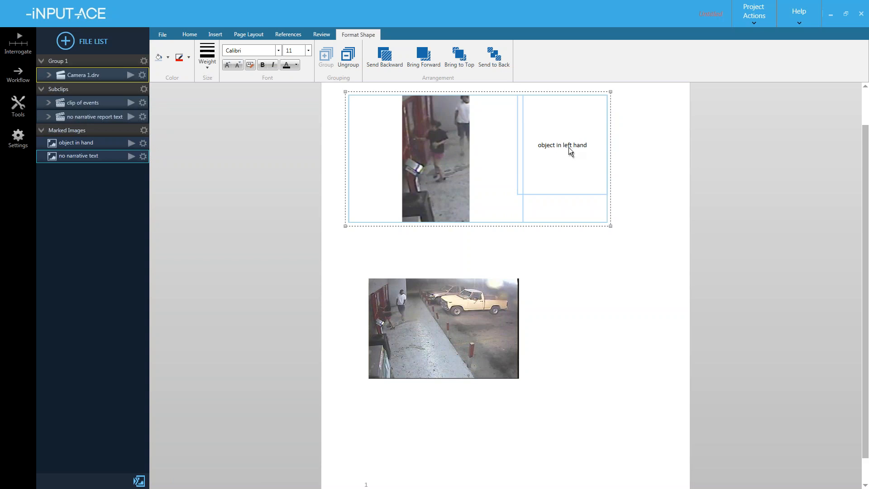
# - Group the lower surveillance frame with the top close-up and caption, nudging the group slightly
pyautogui.keyDown('ctrl'); pyautogui.click(436, 296); pyautogui.keyUp('ctrl')
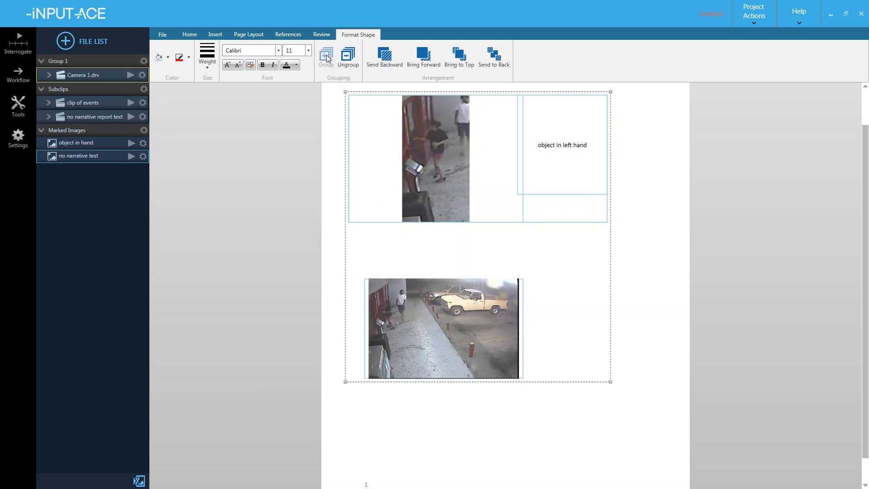
pyautogui.click(458, 427)
pyautogui.moveTo(452, 338)
pyautogui.mouseDown()
pyautogui.moveTo(512, 351)
pyautogui.moveTo(446, 310)
pyautogui.moveTo(507, 324)
pyautogui.moveTo(469, 334)
pyautogui.moveTo(537, 334)
pyautogui.moveTo(457, 332)
pyautogui.mouseUp()
pyautogui.click(483, 405)
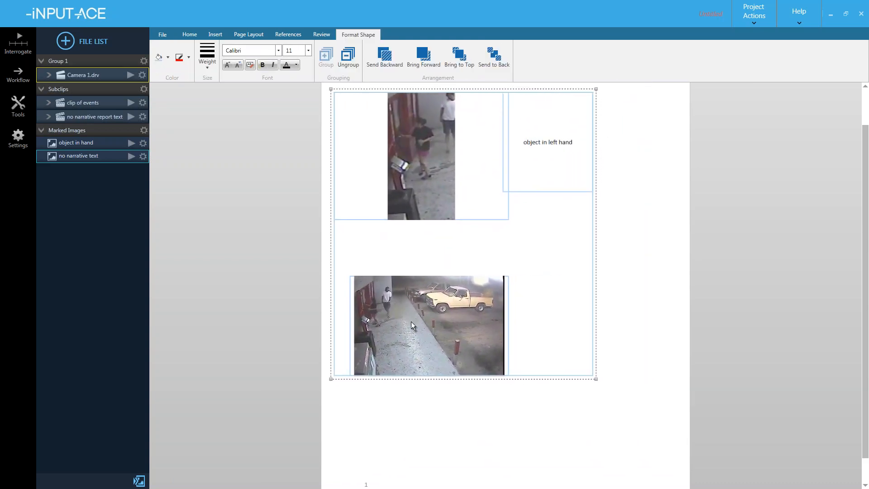
pyautogui.click(441, 381)
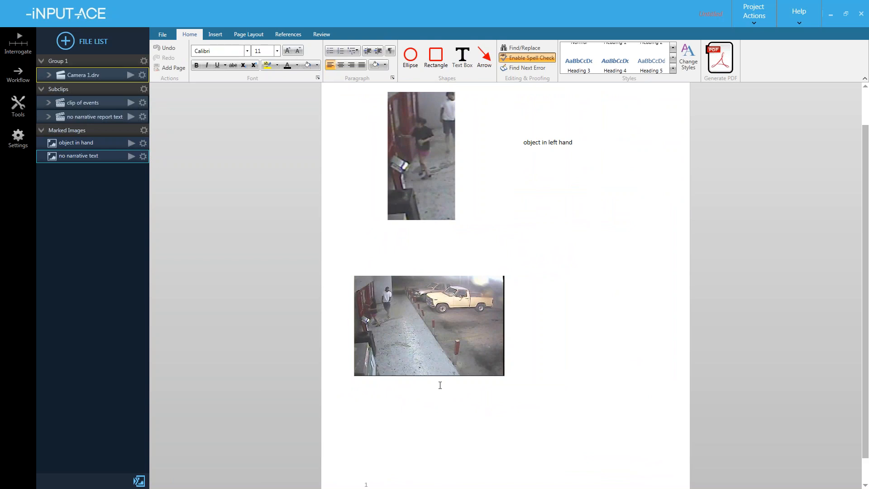
# - Select only the lower frame within the group and move it up and to the right
pyautogui.click(403, 304)
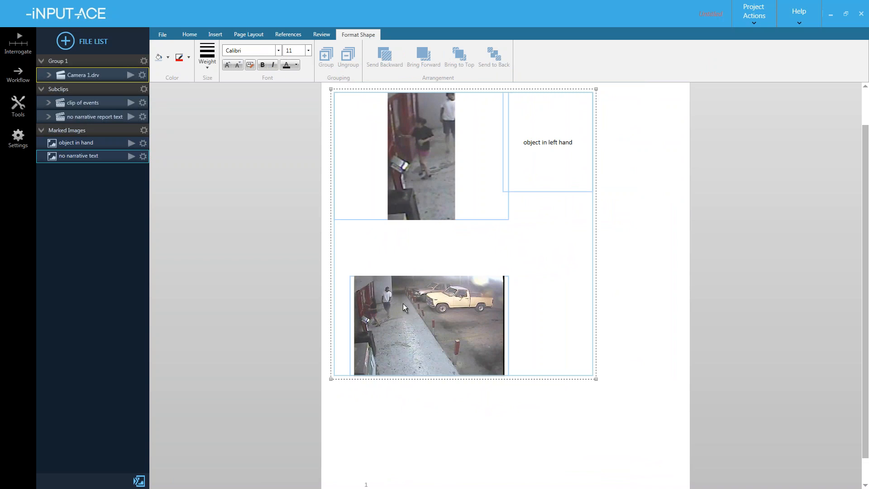
pyautogui.click(403, 303)
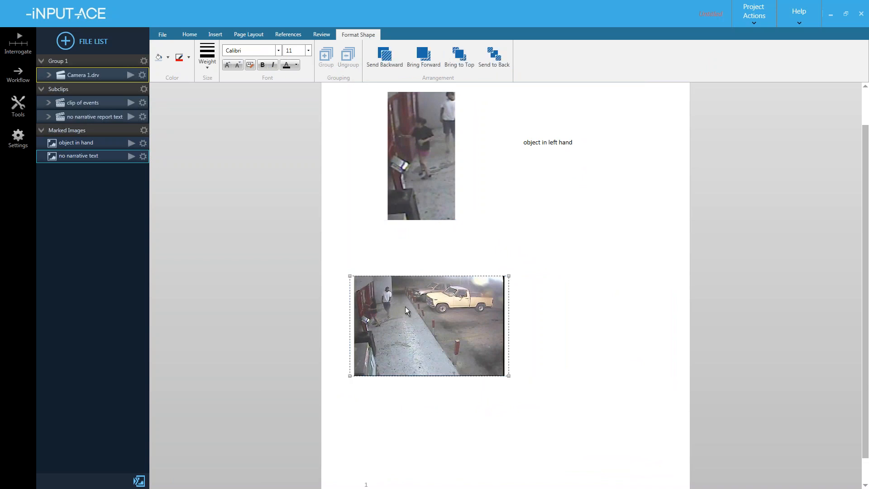
pyautogui.moveTo(406, 322); pyautogui.dragTo(454, 282)
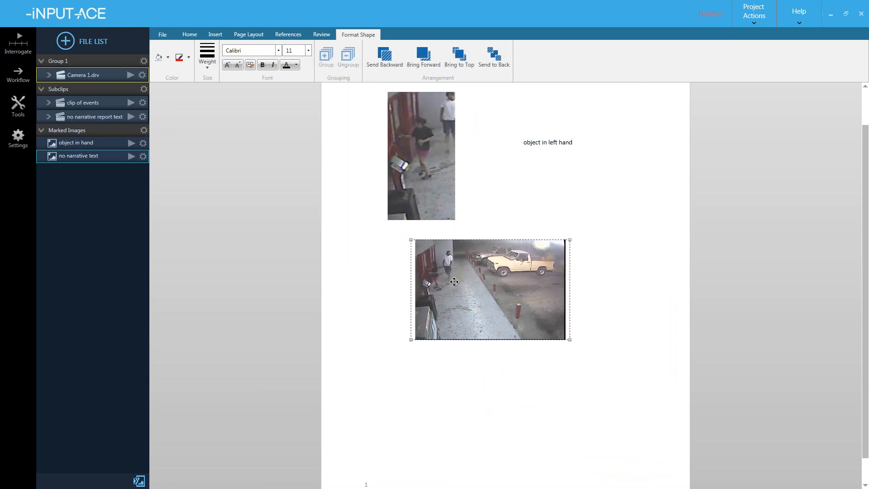
pyautogui.click(412, 414)
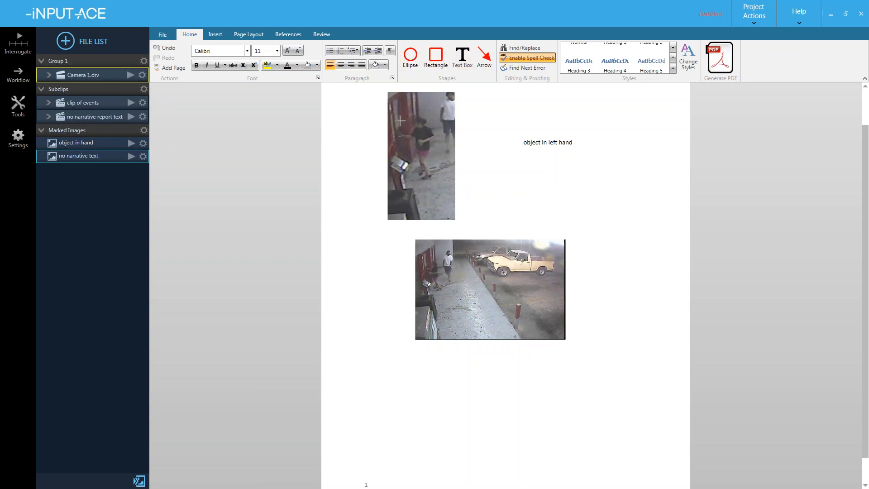
# - Draw a red box around the person's hands on the top close-up and shift the group
pyautogui.moveTo(406, 128); pyautogui.dragTo(440, 161)
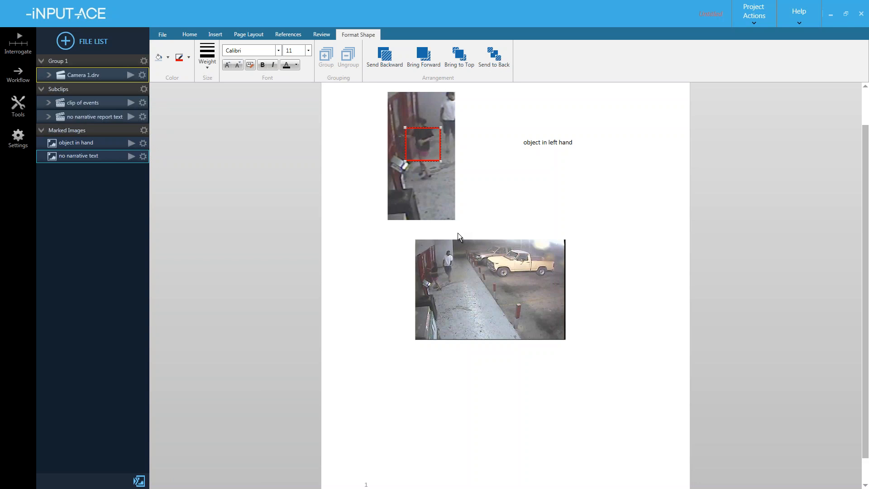
pyautogui.click(425, 374)
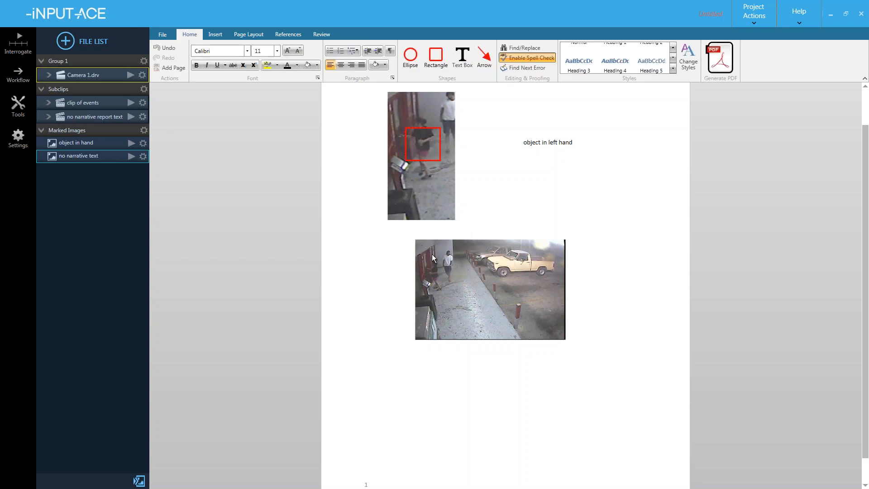
pyautogui.click(426, 200)
pyautogui.moveTo(423, 188); pyautogui.dragTo(453, 208)
pyautogui.click(438, 364)
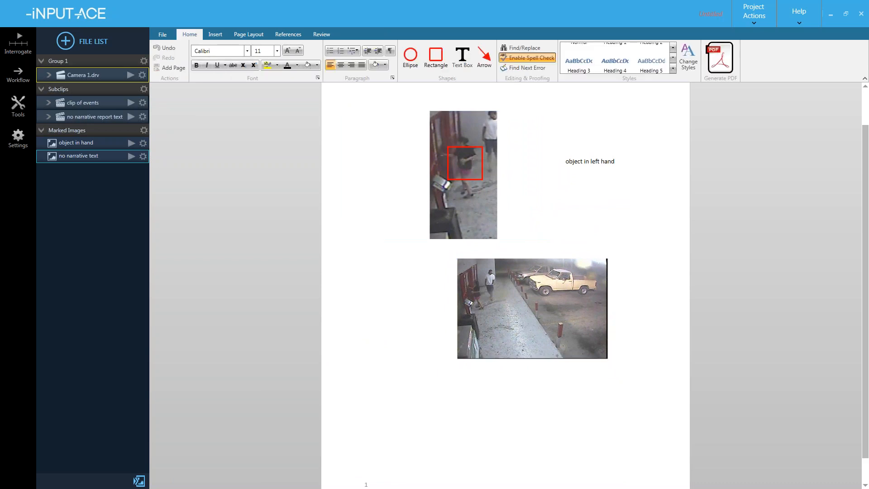
# - Shift the image-and-caption group left and slightly up on the page
pyautogui.click(467, 157)
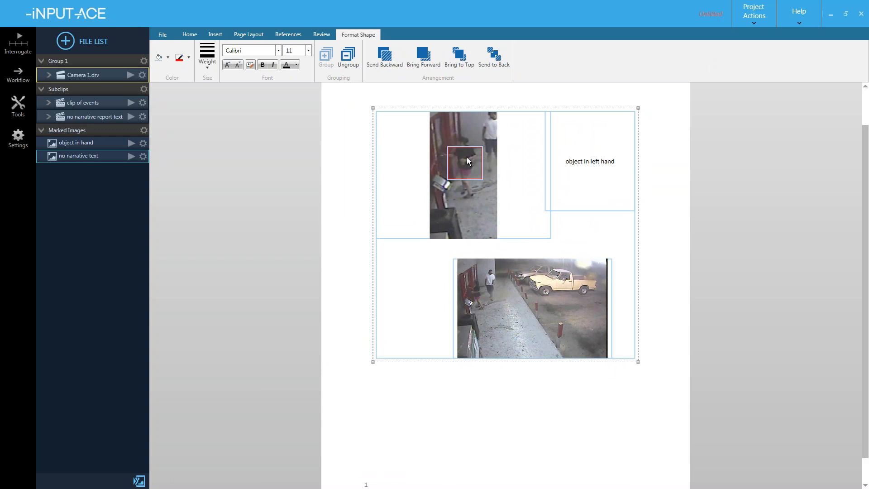
pyautogui.click(486, 371)
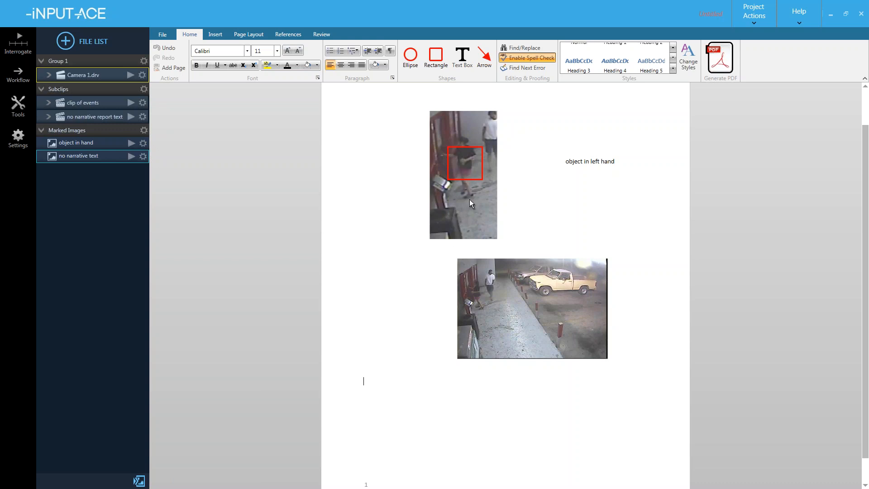
pyautogui.click(463, 159)
pyautogui.moveTo(464, 158)
pyautogui.mouseDown()
pyautogui.moveTo(414, 157)
pyautogui.moveTo(486, 158)
pyautogui.moveTo(450, 152)
pyautogui.mouseUp()
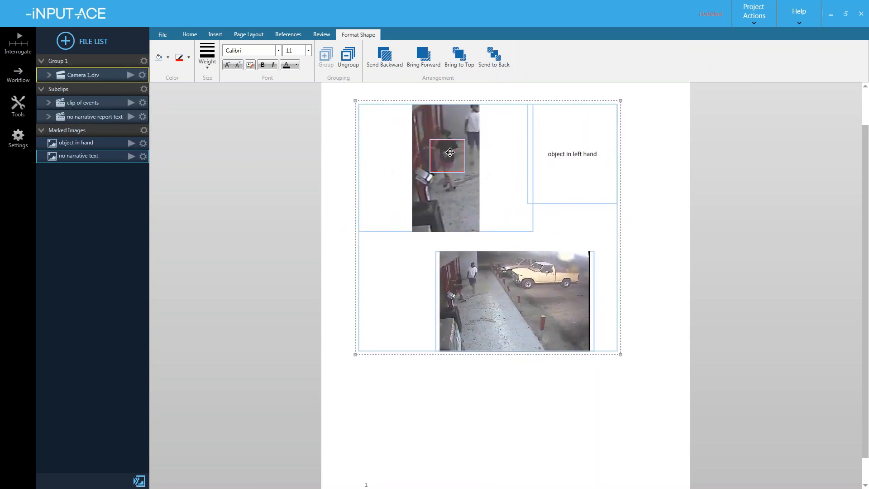
pyautogui.moveTo(450, 153); pyautogui.dragTo(450, 149)
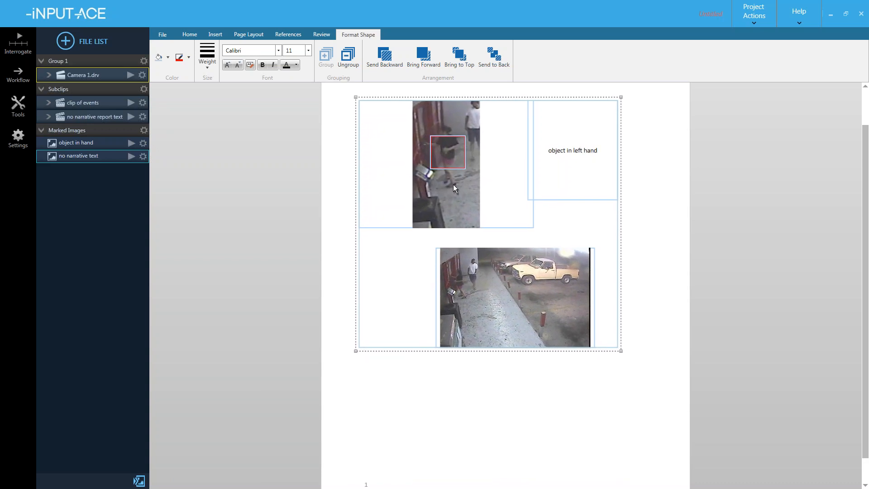
pyautogui.click(456, 359)
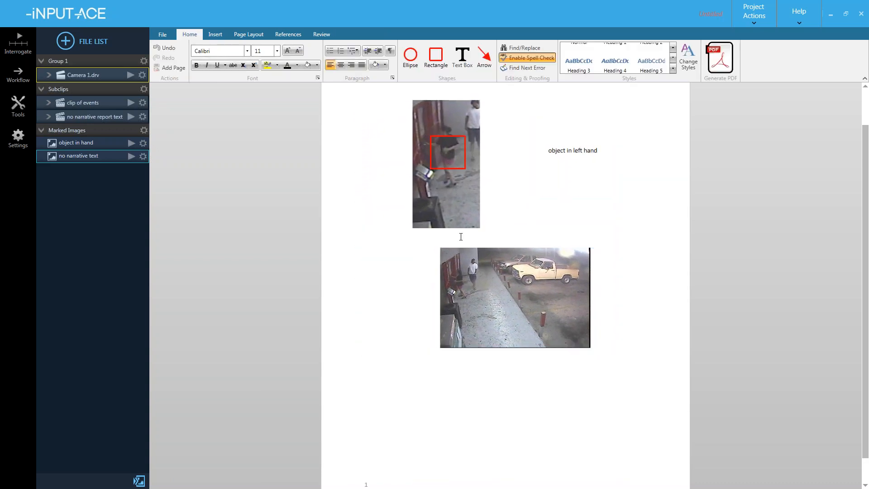
# - Reposition the red box over the object held in the person's hand
pyautogui.click(446, 146)
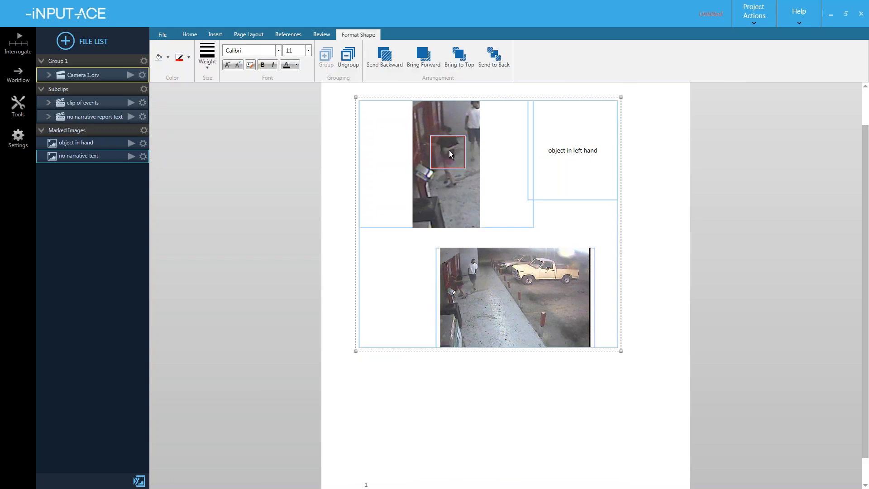
pyautogui.click(450, 153)
pyautogui.moveTo(445, 150)
pyautogui.mouseDown()
pyautogui.moveTo(479, 151)
pyautogui.moveTo(453, 181)
pyautogui.moveTo(469, 198)
pyautogui.moveTo(453, 196)
pyautogui.moveTo(448, 158)
pyautogui.moveTo(464, 162)
pyautogui.moveTo(453, 157)
pyautogui.mouseUp()
pyautogui.click(483, 373)
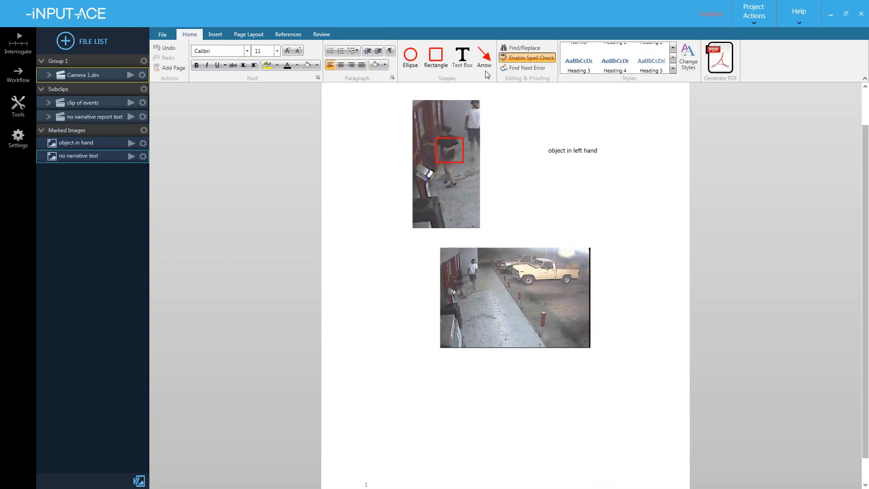
# - Draw a red arrow from the 'object in left hand' caption to the red box
pyautogui.moveTo(545, 148); pyautogui.dragTo(460, 150)
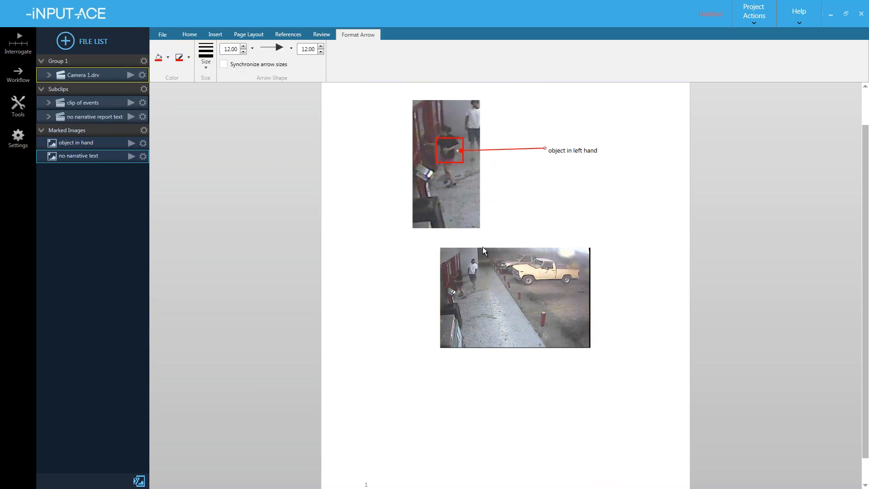
pyautogui.click(464, 387)
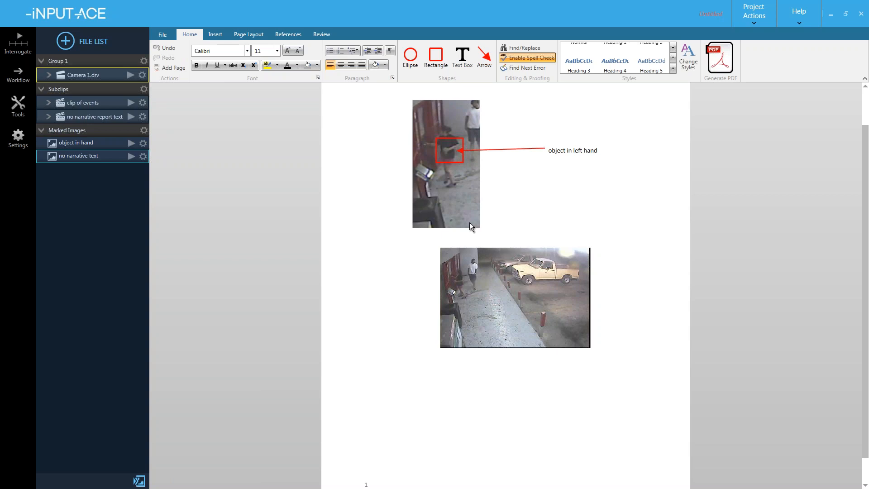
pyautogui.click(473, 202)
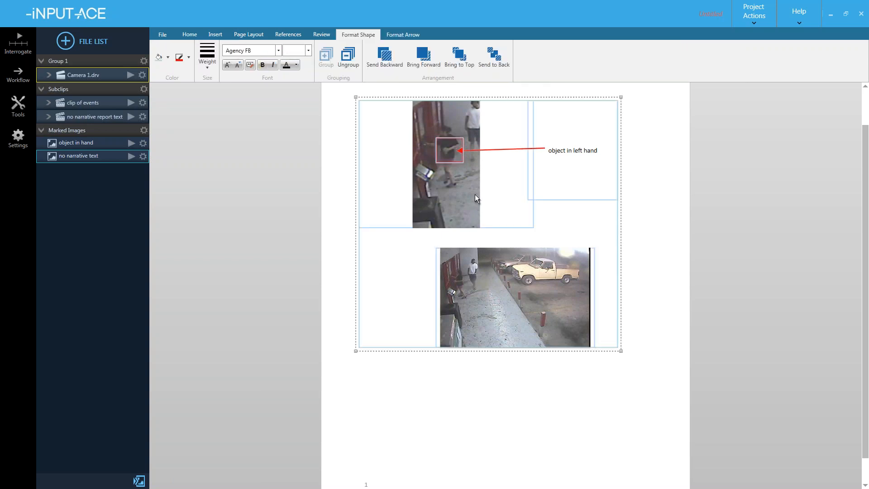
pyautogui.click(462, 155)
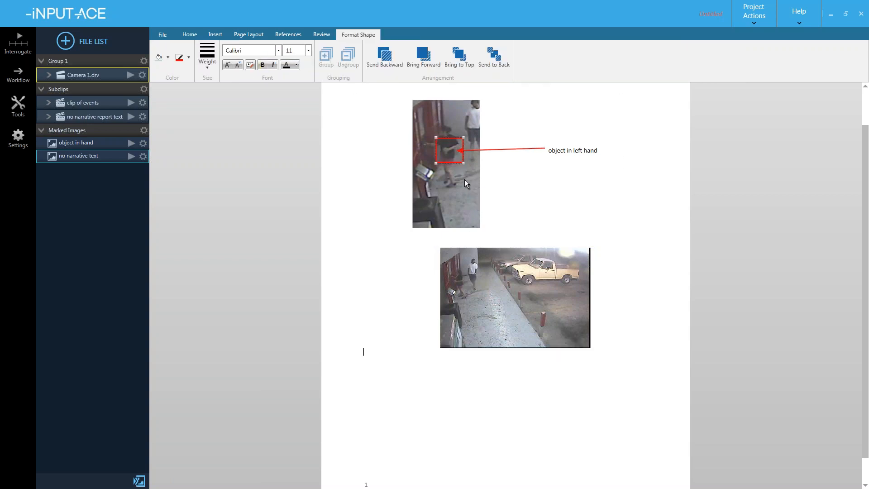
# - Select an element inside the picture group and drag it further down the page
pyautogui.click(461, 152)
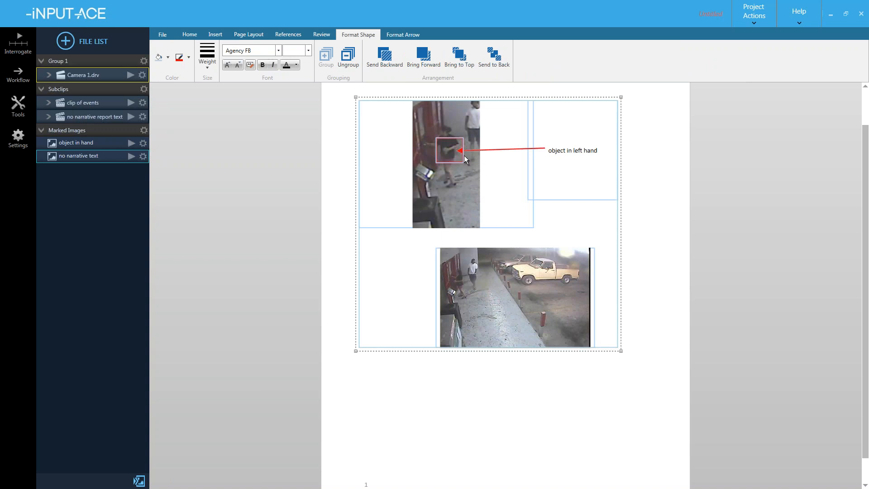
pyautogui.click(461, 151)
pyautogui.click(461, 152)
pyautogui.click(461, 151)
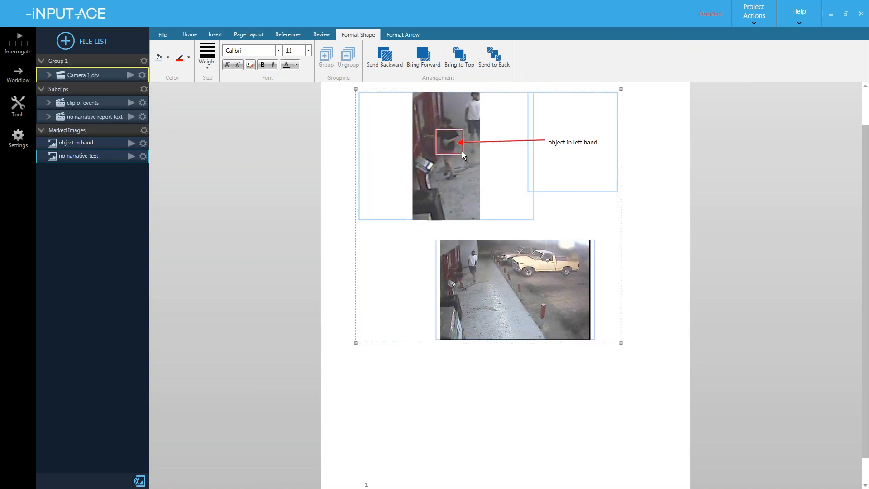
pyautogui.moveTo(462, 153); pyautogui.dragTo(466, 304)
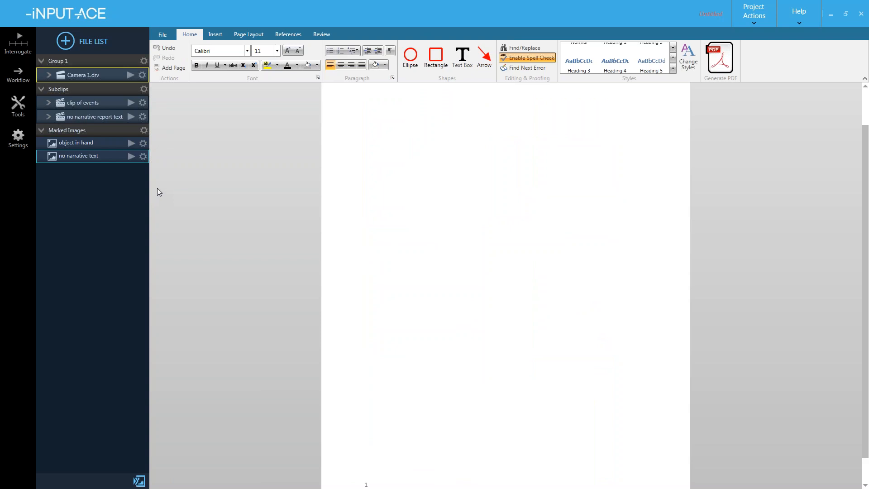
# - Mark the next frames as 'third image' and 'fourth image', then open a new narrative report
pyautogui.click(131, 156)
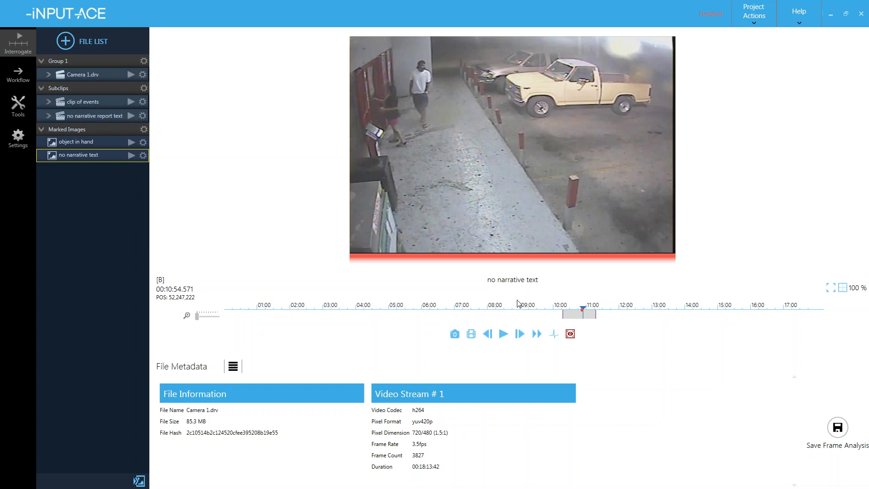
pyautogui.press('Right')
pyautogui.press('Right')
pyautogui.press('Right')
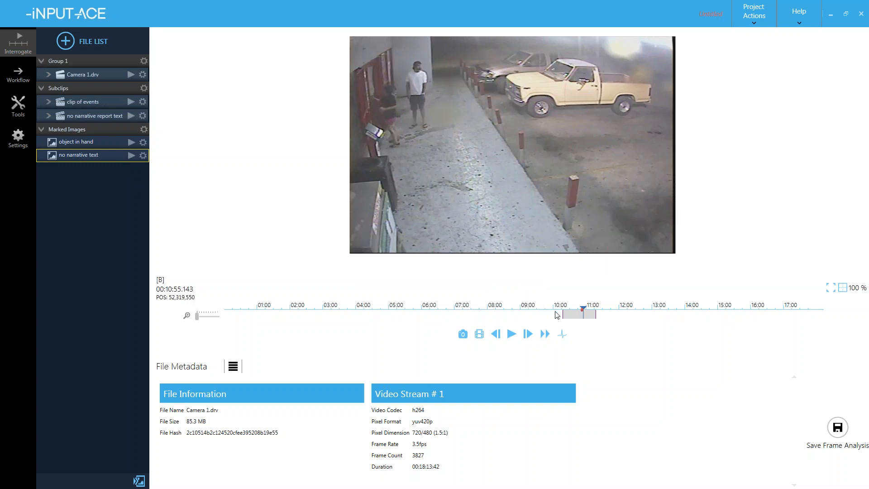
pyautogui.write('m')
pyautogui.write('third i')
pyautogui.write('mage')
pyautogui.press('Return')
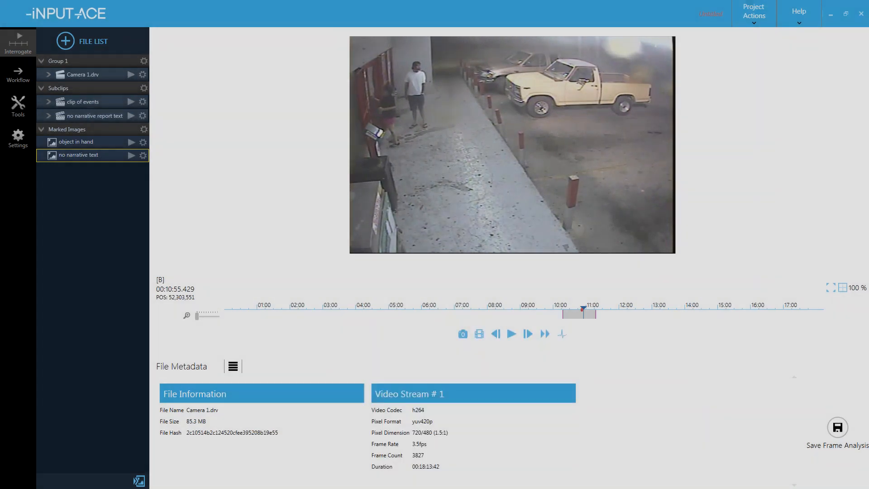
pyautogui.press('Right')
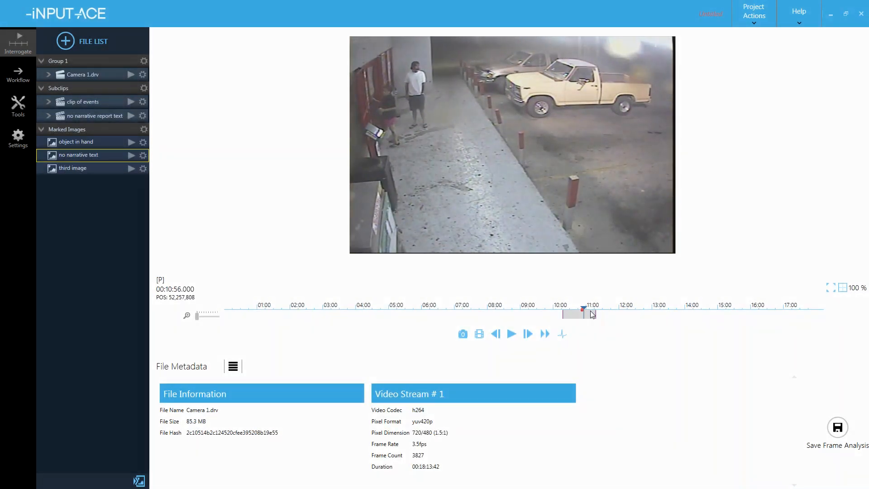
pyautogui.write('mfourth image')
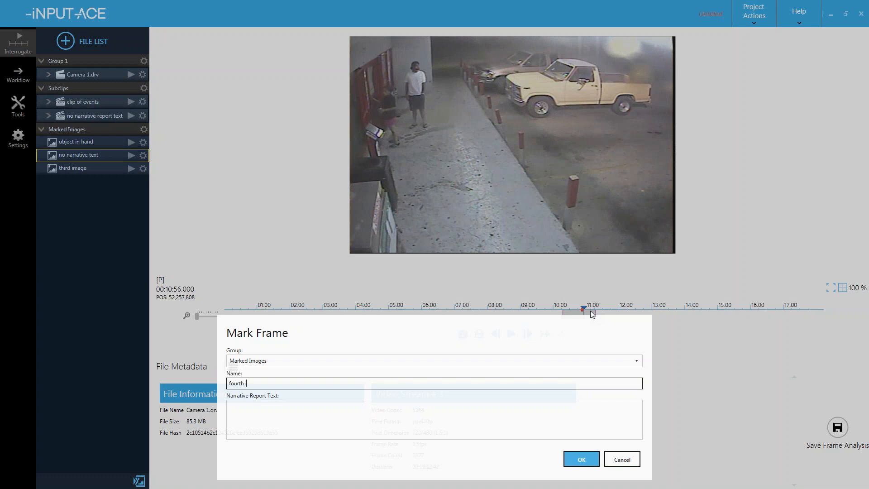
pyautogui.press('Return')
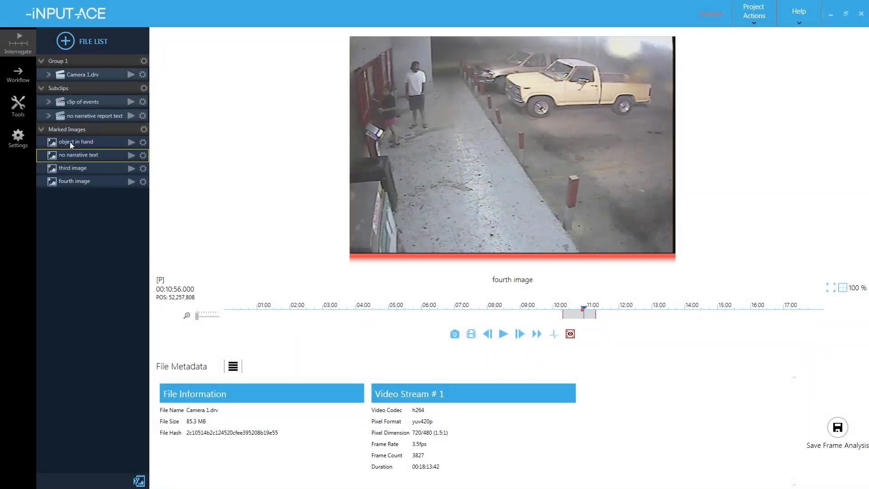
pyautogui.click(21, 109)
pyautogui.click(51, 123)
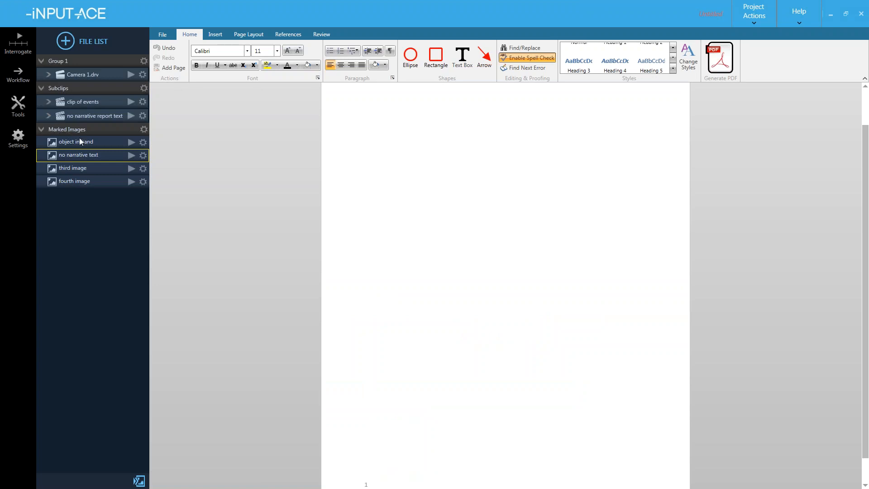
# - Test-drop the 'object in hand' still and two marked stills onto the page, then delete them
pyautogui.moveTo(72, 142); pyautogui.dragTo(433, 152)
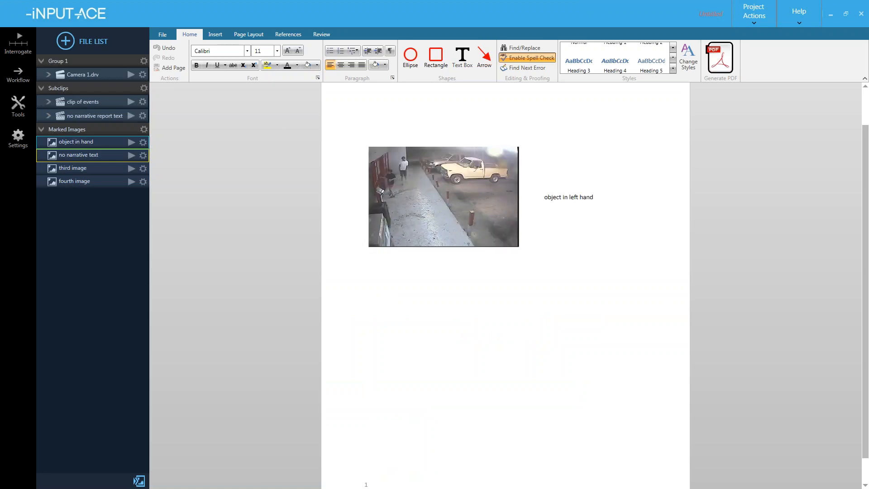
pyautogui.click(434, 156)
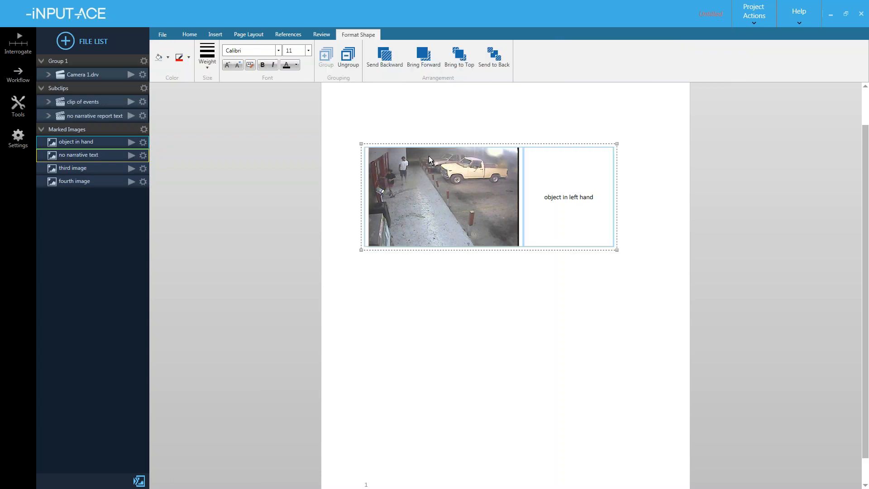
pyautogui.press('Delete')
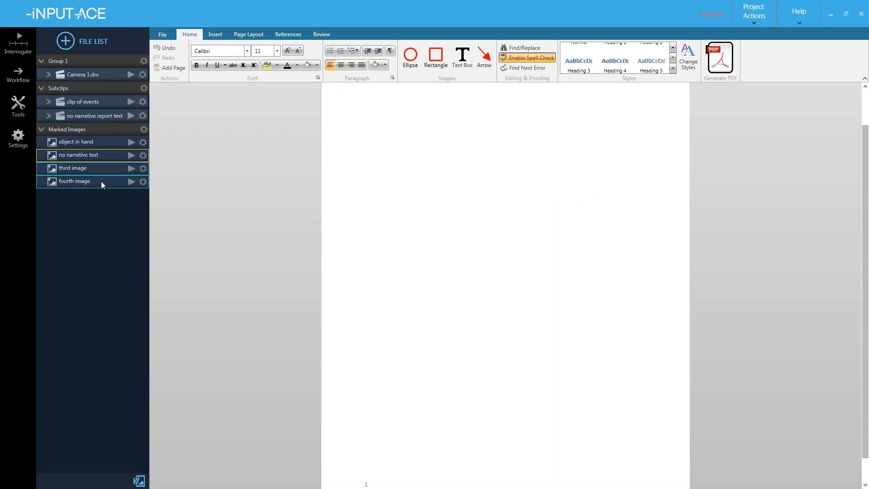
pyautogui.moveTo(113, 168); pyautogui.dragTo(375, 121)
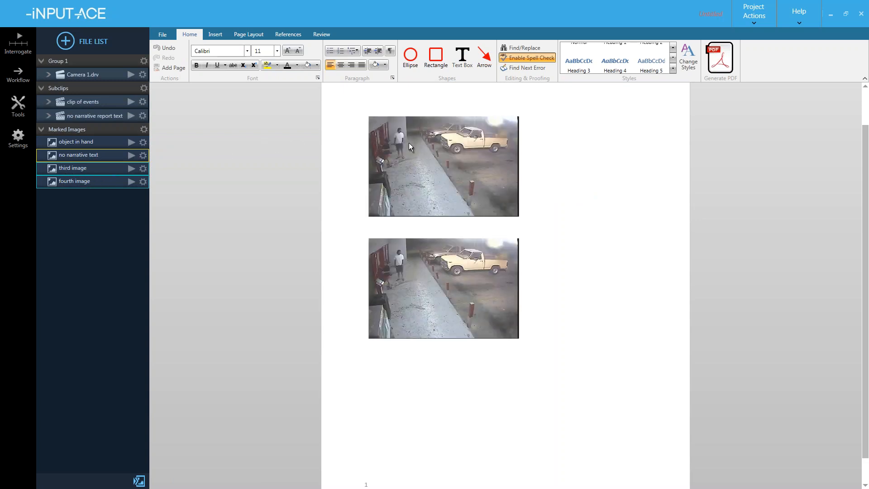
pyautogui.click(417, 270)
pyautogui.hotkey('ctrl', 'a')
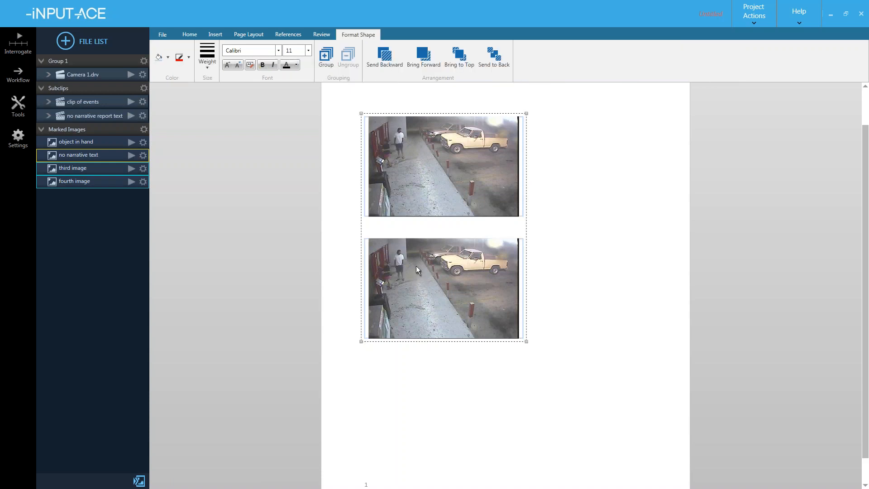
pyautogui.press('Delete')
# - Shift-select all four Marked Images and drag them onto the report page
pyautogui.click(86, 141)
pyautogui.keyDown('shift'); pyautogui.click(86, 183); pyautogui.keyUp('shift')
pyautogui.moveTo(69, 142); pyautogui.dragTo(370, 110)
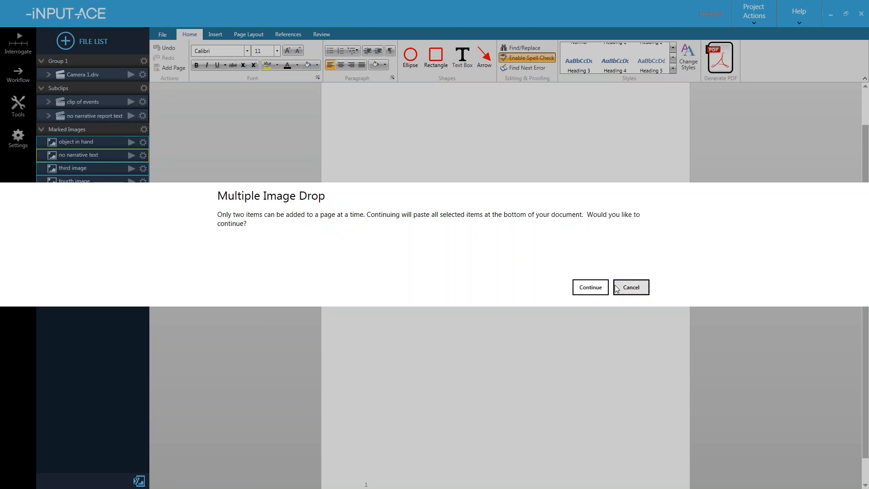
# - Accept adding the images at the end, then delete the two extra images on page 2
pyautogui.click(591, 287)
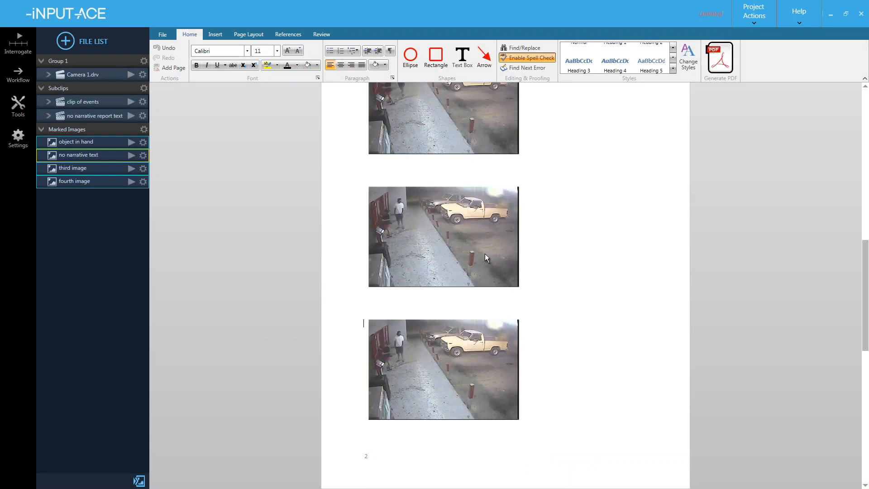
pyautogui.scroll(10, 485, 254)
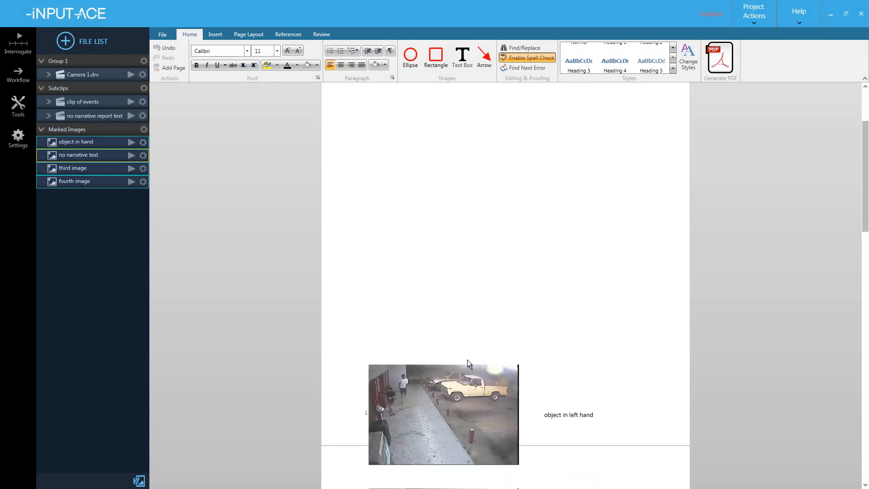
pyautogui.click(468, 413)
pyautogui.scroll(-5, 453, 362)
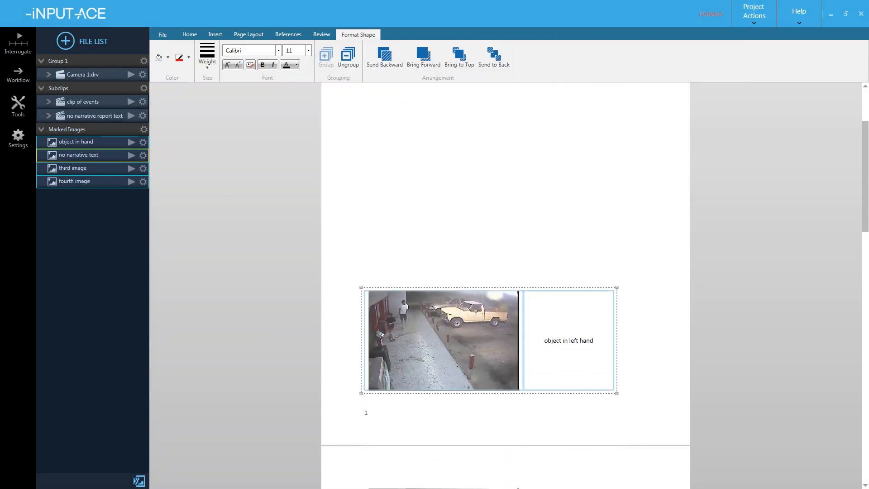
pyautogui.scroll(-12, 444, 330)
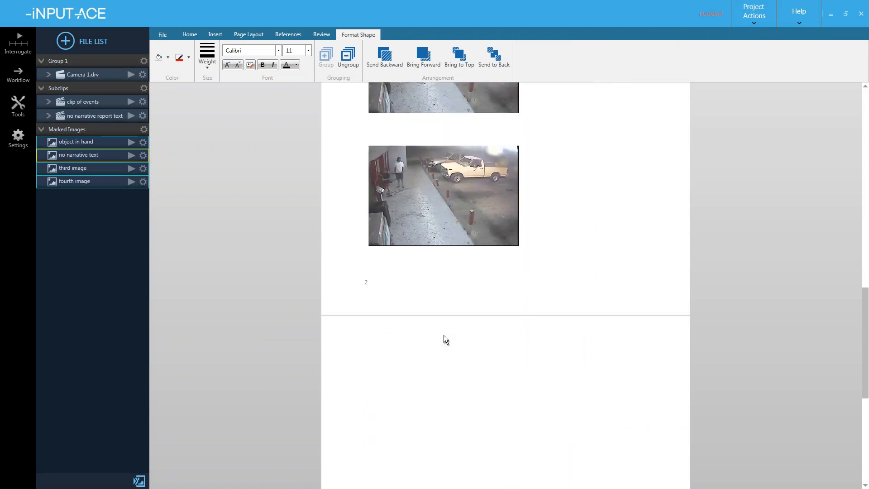
pyautogui.scroll(10, 444, 338)
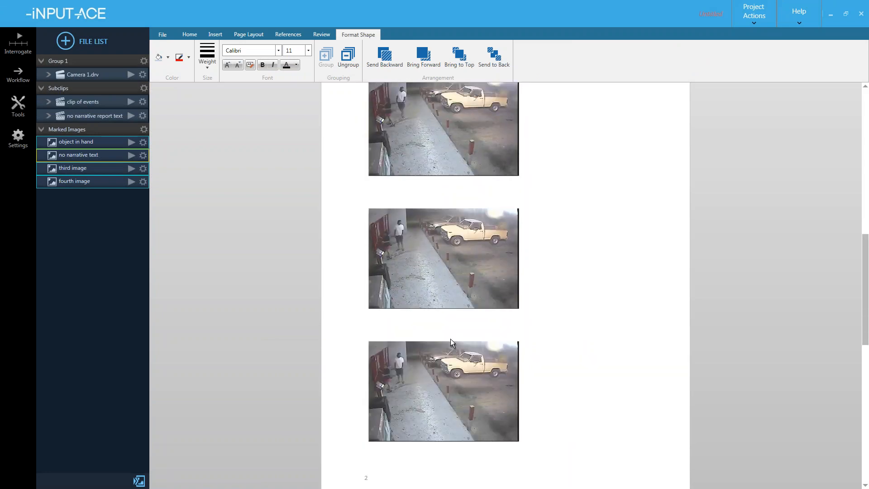
pyautogui.scroll(3, 450, 341)
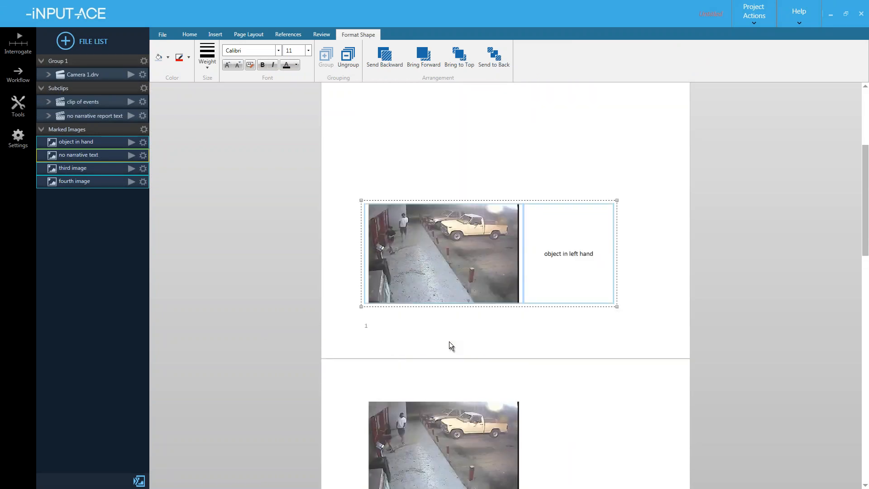
pyautogui.click(436, 301)
pyautogui.scroll(-10, 436, 301)
pyautogui.click(440, 271)
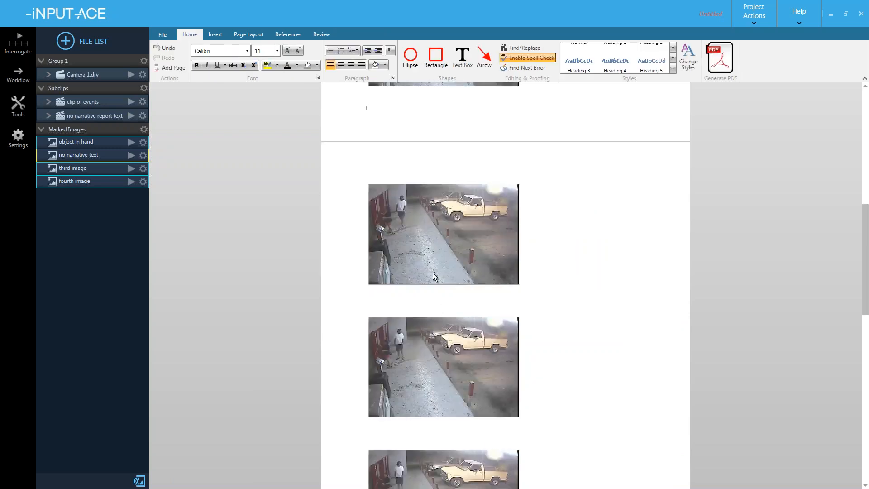
pyautogui.keyDown('shift'); pyautogui.click(444, 336); pyautogui.keyUp('shift')
pyautogui.press('Delete')
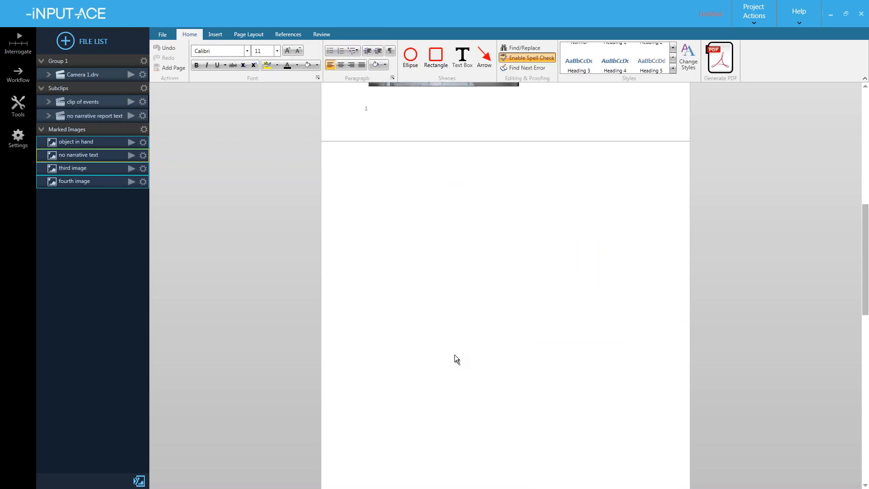
# - Move the 'object in left hand' captioned frame lower onto page 2 and drop another 'object in hand' copy
pyautogui.scroll(8, 454, 355)
pyautogui.click(432, 230)
pyautogui.moveTo(438, 208); pyautogui.dragTo(433, 403)
pyautogui.scroll(-5, 441, 398)
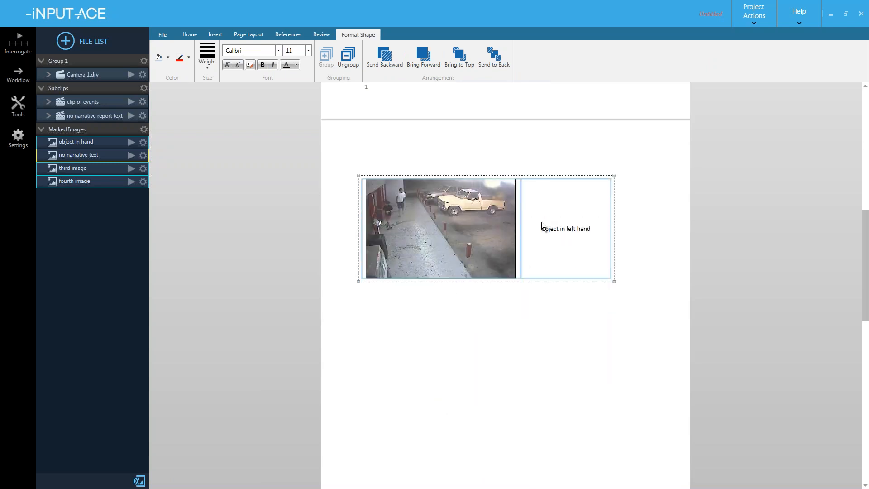
pyautogui.scroll(-2, 503, 237)
pyautogui.moveTo(429, 210); pyautogui.dragTo(421, 245)
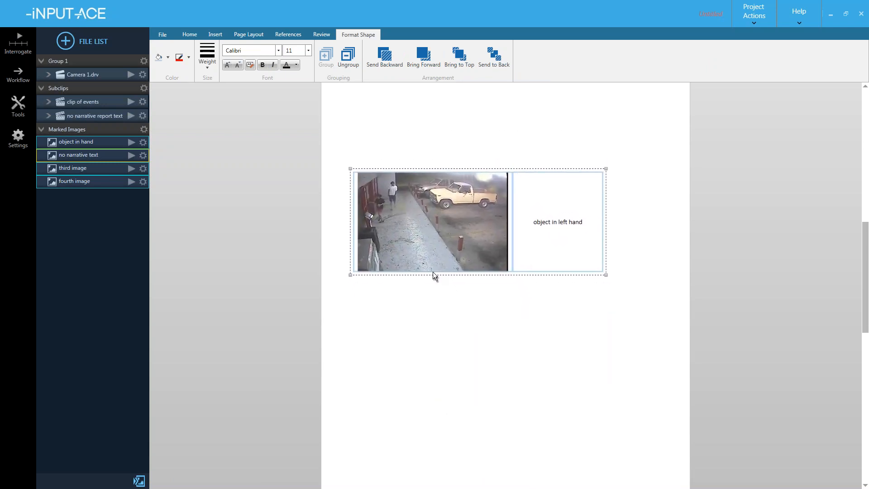
pyautogui.click(452, 347)
pyautogui.scroll(2, 451, 349)
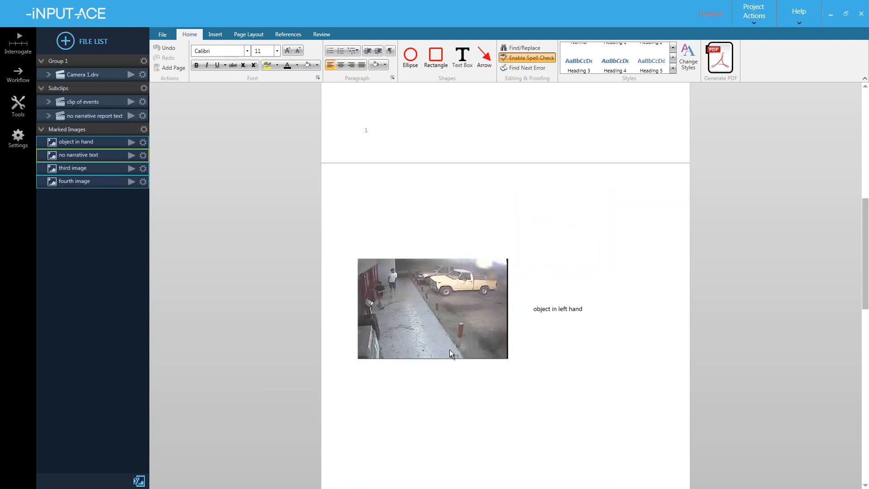
pyautogui.scroll(-1, 451, 353)
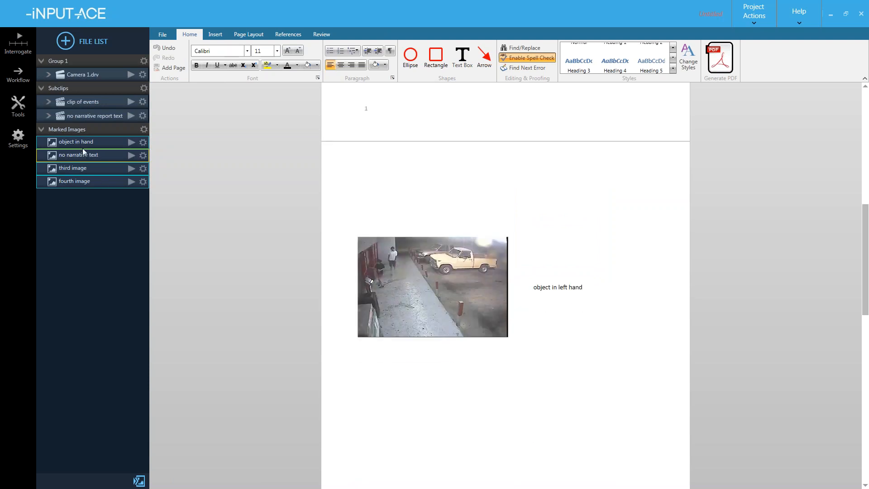
pyautogui.moveTo(397, 283); pyautogui.dragTo(389, 401)
pyautogui.click(413, 267)
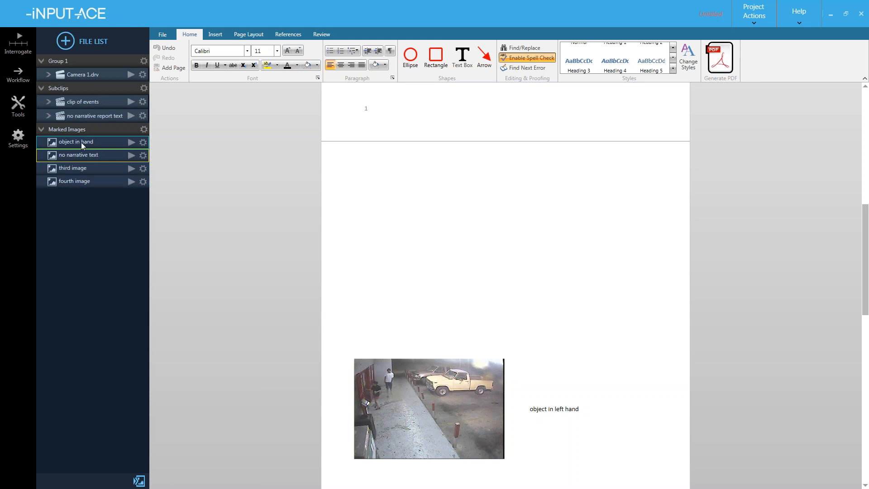
pyautogui.moveTo(72, 153); pyautogui.dragTo(380, 205)
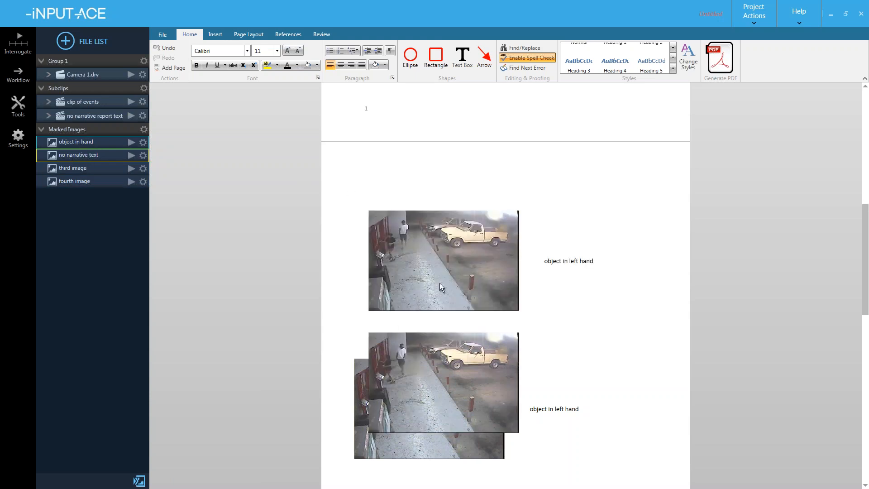
# - Delete the duplicated 'object in hand' images and caption from the page
pyautogui.click(418, 407)
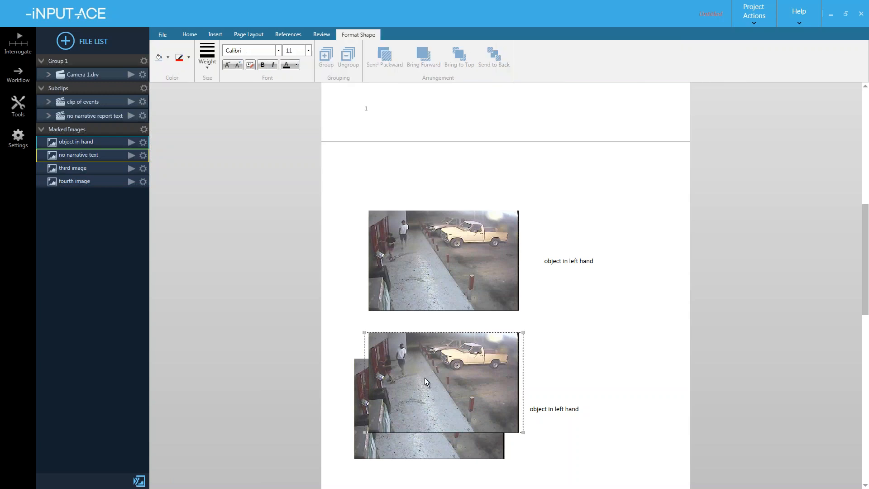
pyautogui.keyDown('ctrl'); pyautogui.click(439, 274); pyautogui.keyUp('ctrl')
pyautogui.moveTo(439, 275); pyautogui.dragTo(407, 198)
pyautogui.press('Delete')
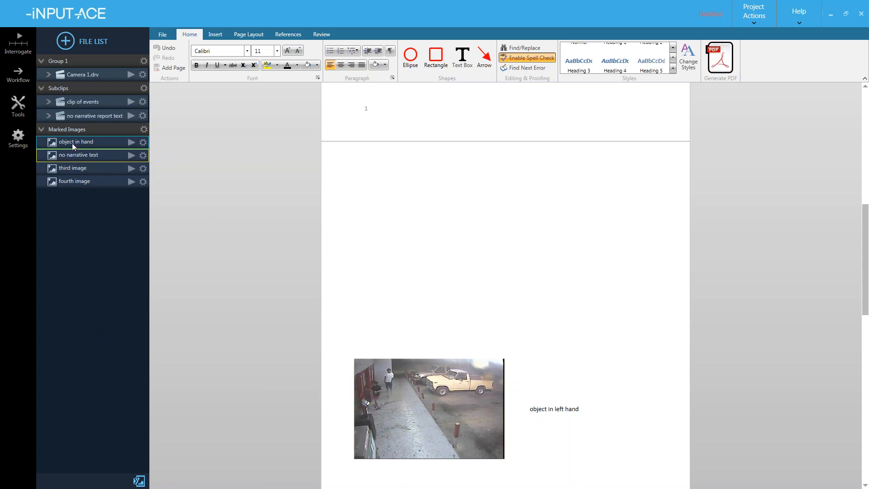
# - Re-add 'object in hand', delete the duplicate, then drop all four marked images onto the page
pyautogui.moveTo(70, 143); pyautogui.dragTo(404, 192)
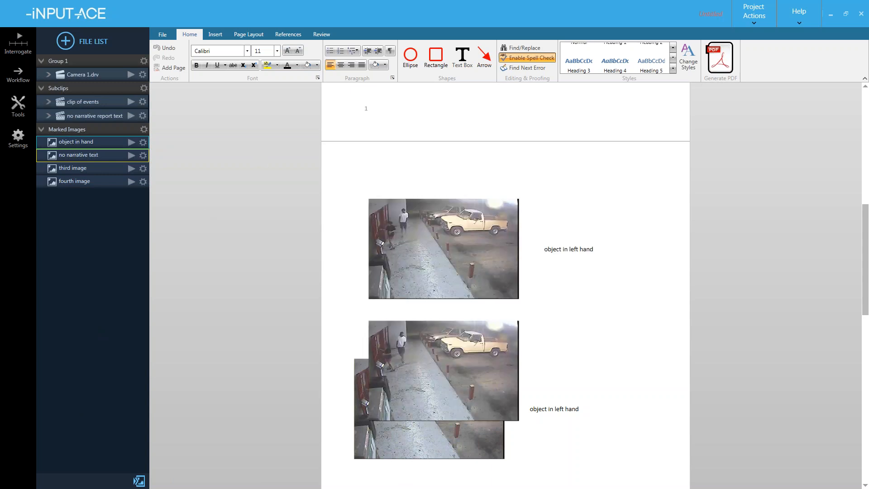
pyautogui.click(454, 245)
pyautogui.keyDown('shift'); pyautogui.click(414, 350); pyautogui.keyUp('shift')
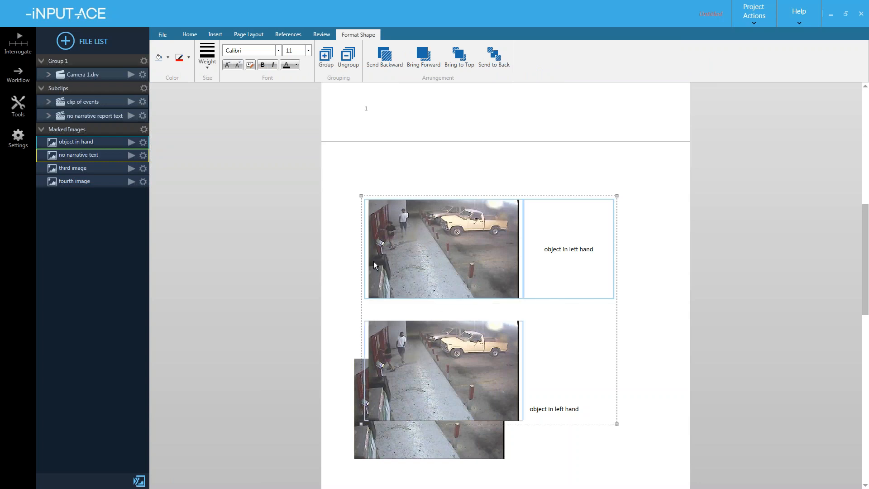
pyautogui.press('Delete')
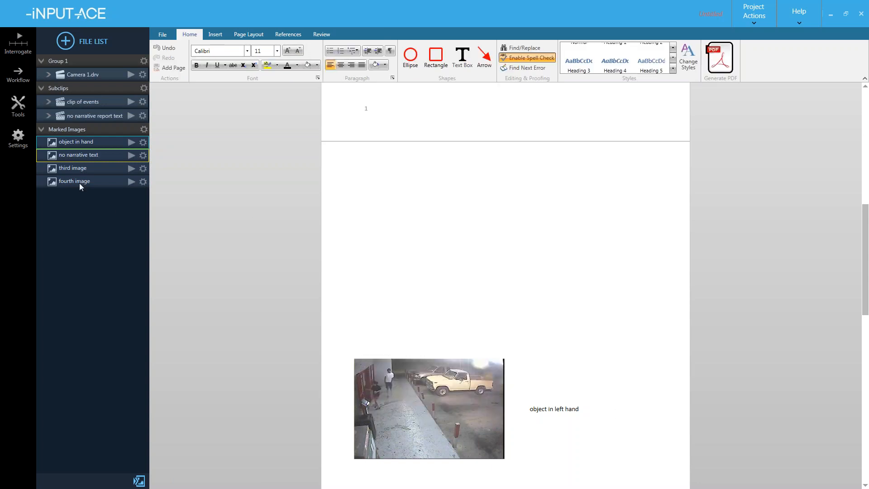
pyautogui.keyDown('shift'); pyautogui.click(64, 142); pyautogui.keyUp('shift')
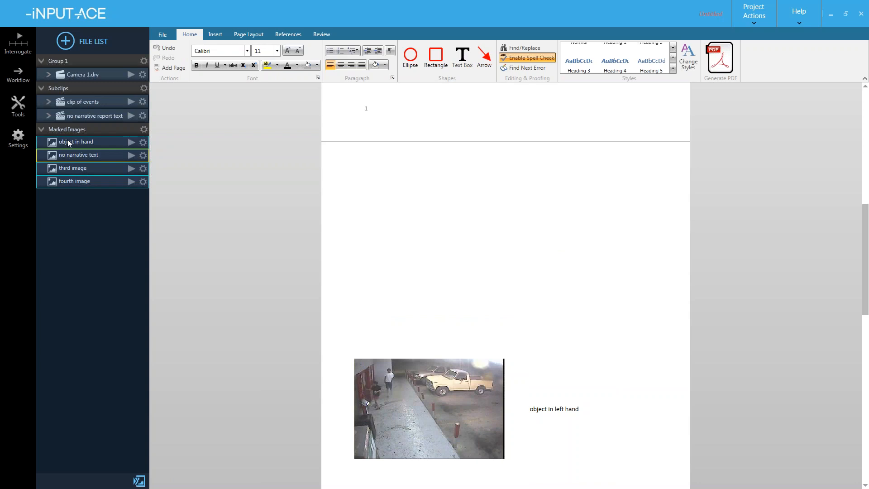
pyautogui.moveTo(67, 144); pyautogui.dragTo(401, 225)
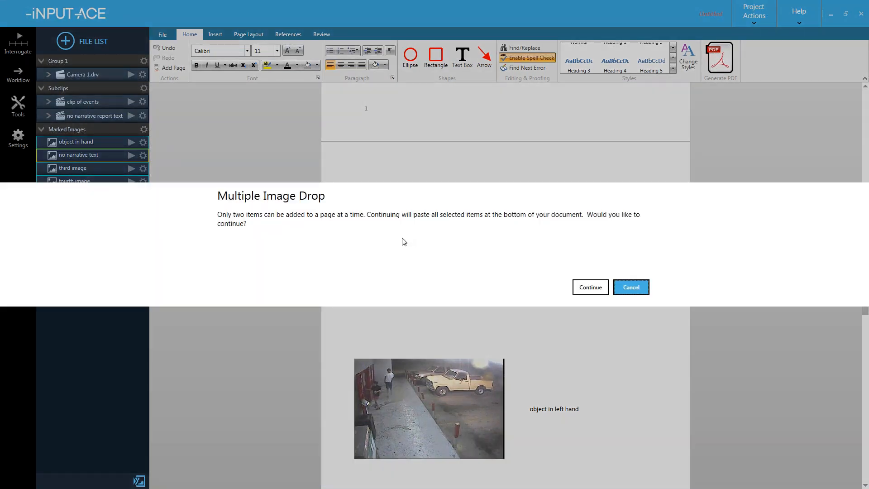
# - Continue the multiple-image drop and review the new pages of stills below the captioned frame
pyautogui.click(576, 290)
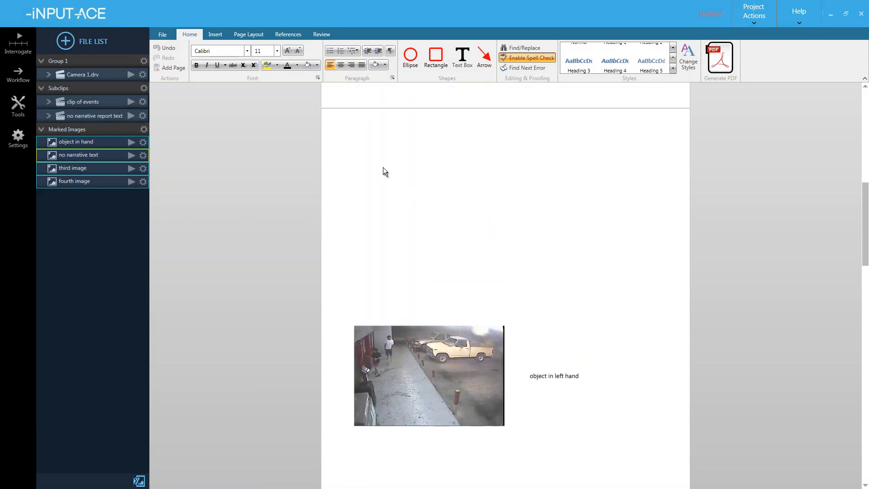
pyautogui.scroll(-20, 389, 194)
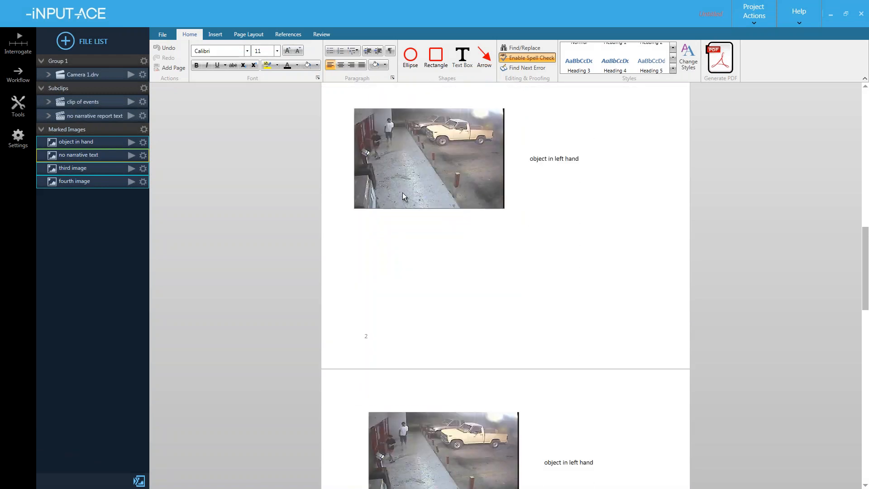
pyautogui.scroll(-18, 414, 209)
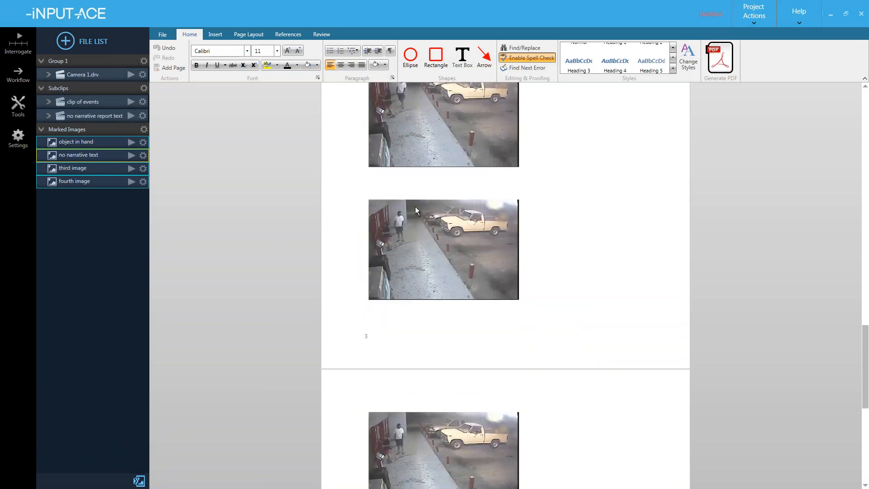
pyautogui.scroll(16, 439, 295)
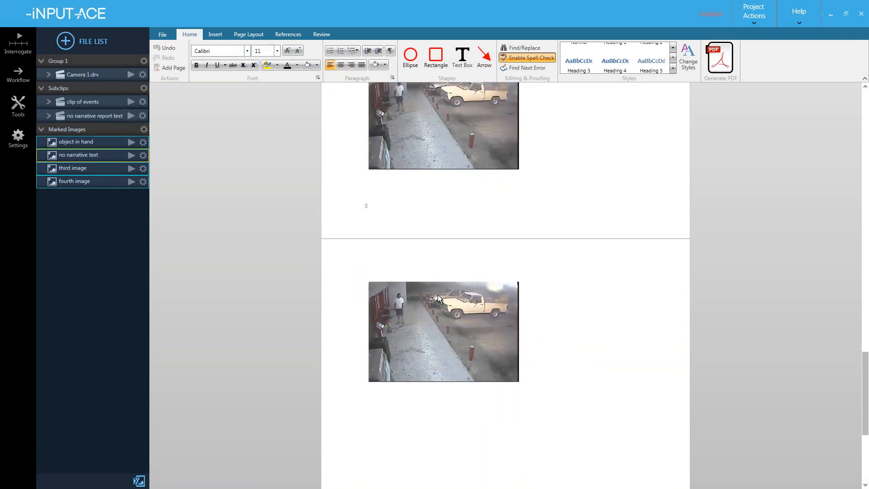
pyautogui.scroll(19, 437, 297)
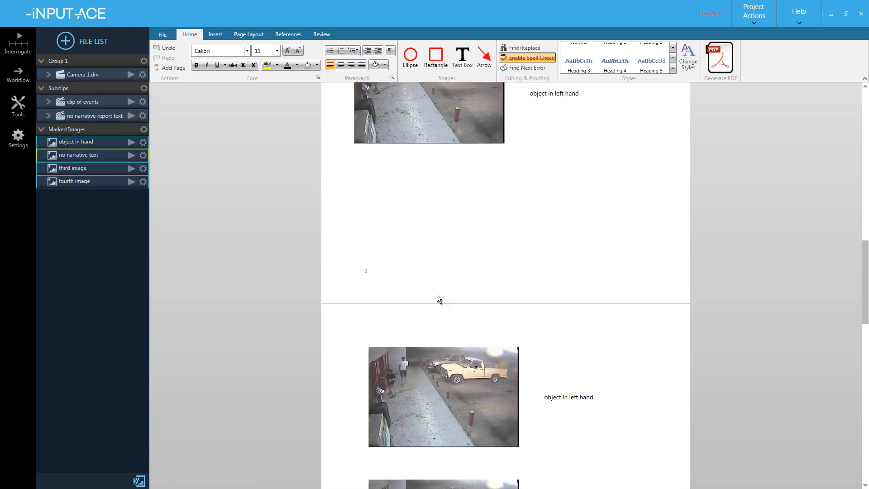
pyautogui.click(406, 193)
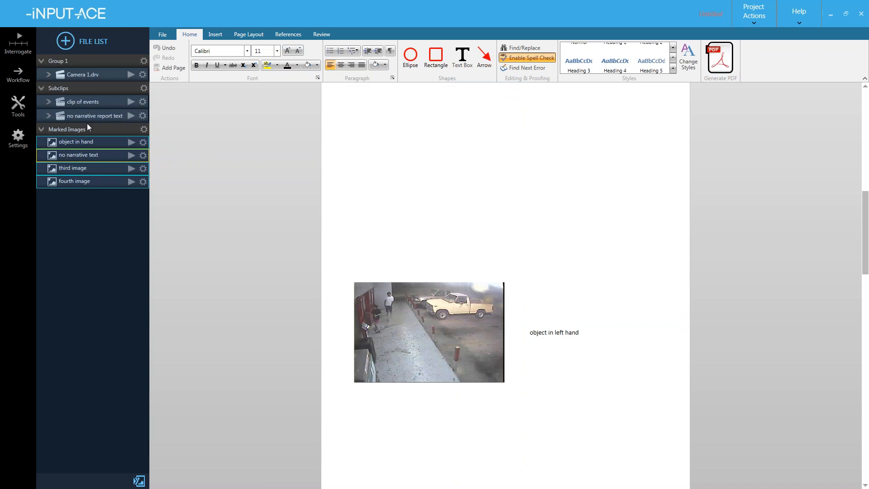
pyautogui.scroll(-10, 277, 202)
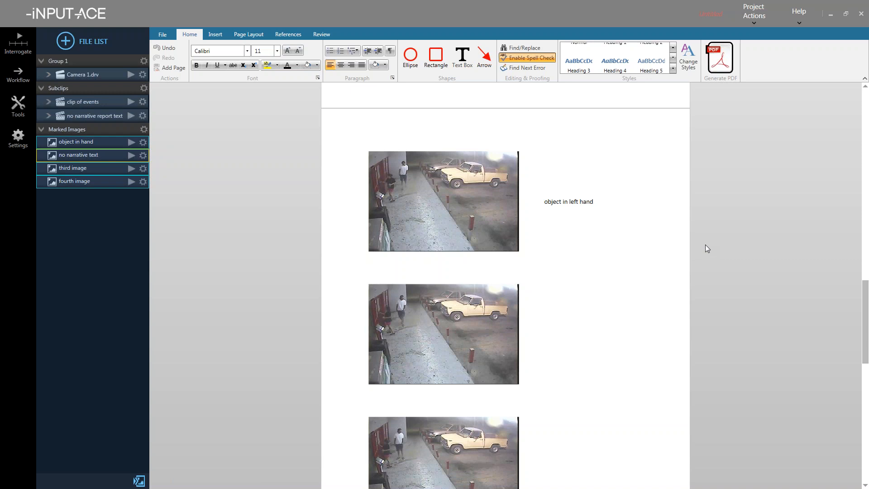
pyautogui.click(558, 198)
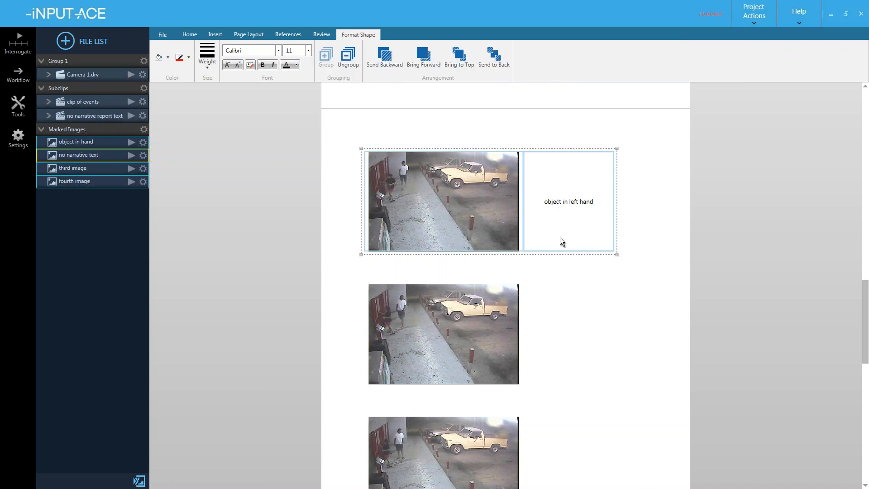
# - Extend the top frame's caption to 'object in left hand additional text.'
pyautogui.click(576, 200)
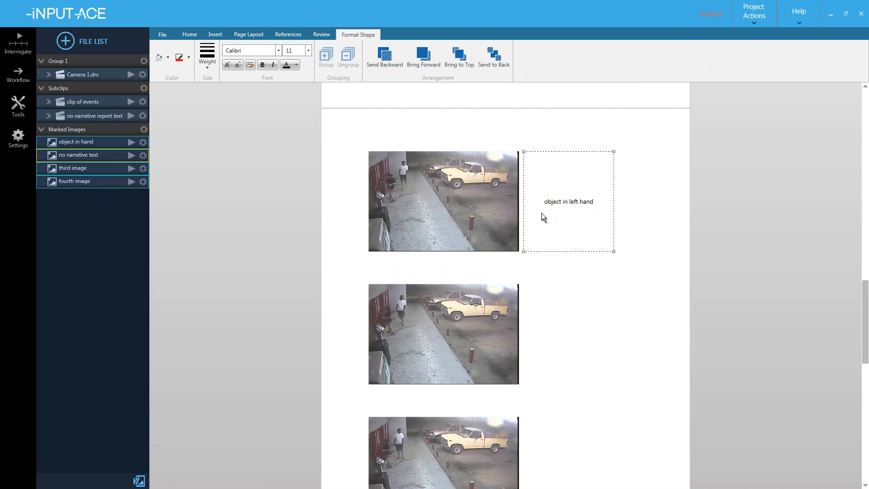
pyautogui.click(592, 202)
pyautogui.moveTo(574, 201); pyautogui.dragTo(593, 202)
pyautogui.write('additional text.')
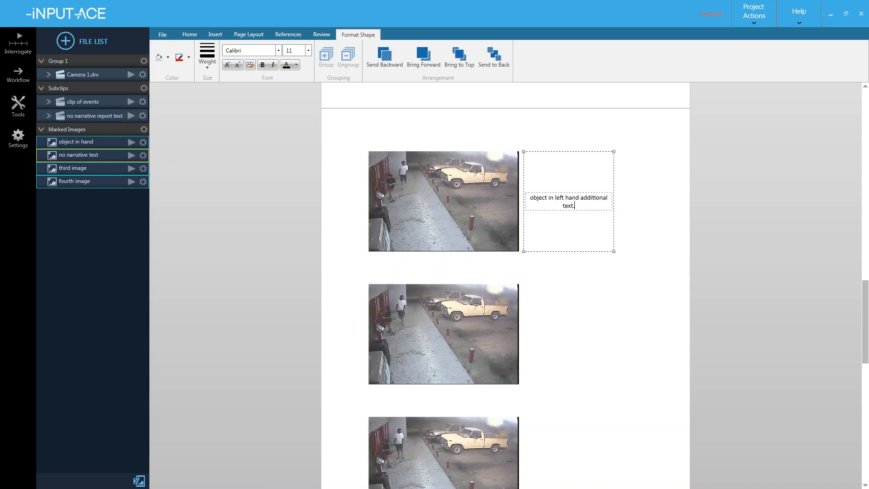
pyautogui.press('Return')
# - Remove the trailing blank lines from the caption and deselect the text box
pyautogui.click(562, 213)
pyautogui.hotkey('shift', 'Return')
pyautogui.hotkey('shift', 'Return')
pyautogui.hotkey('shift', 'Return')
pyautogui.hotkey('shift', 'Return')
pyautogui.press('BackSpace')
pyautogui.press('BackSpace')
pyautogui.press('BackSpace')
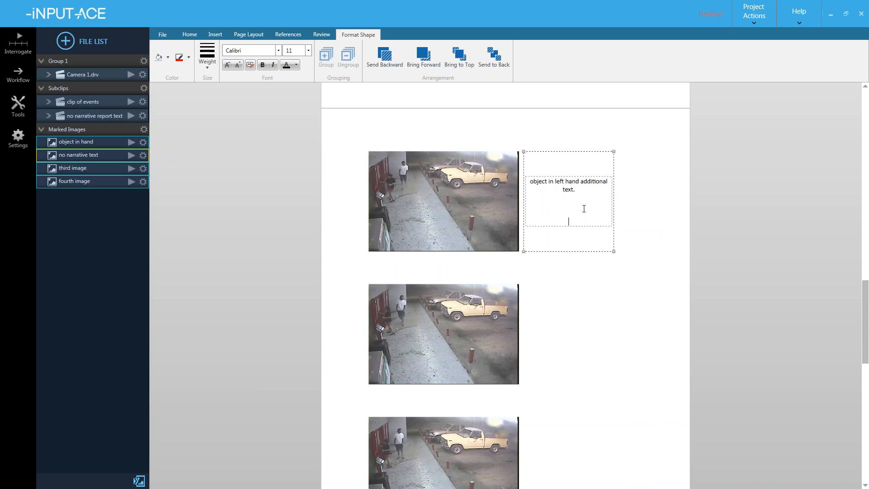
pyautogui.press('Return')
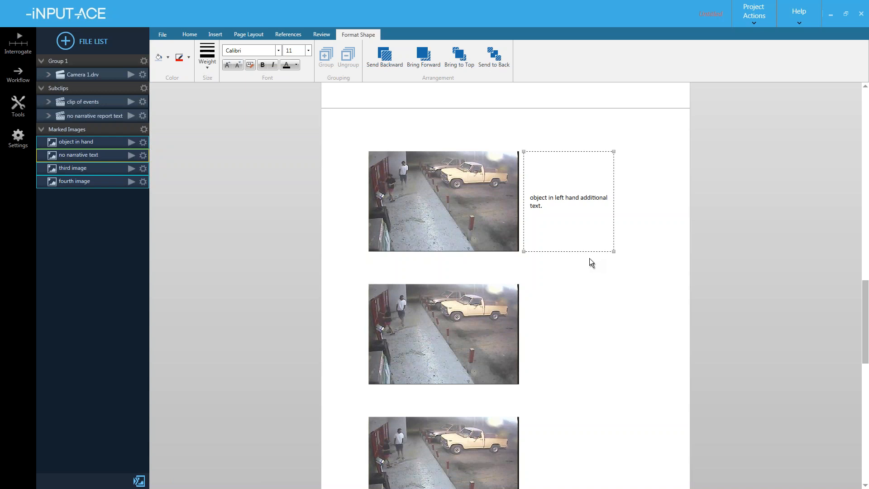
pyautogui.rightClick(439, 200)
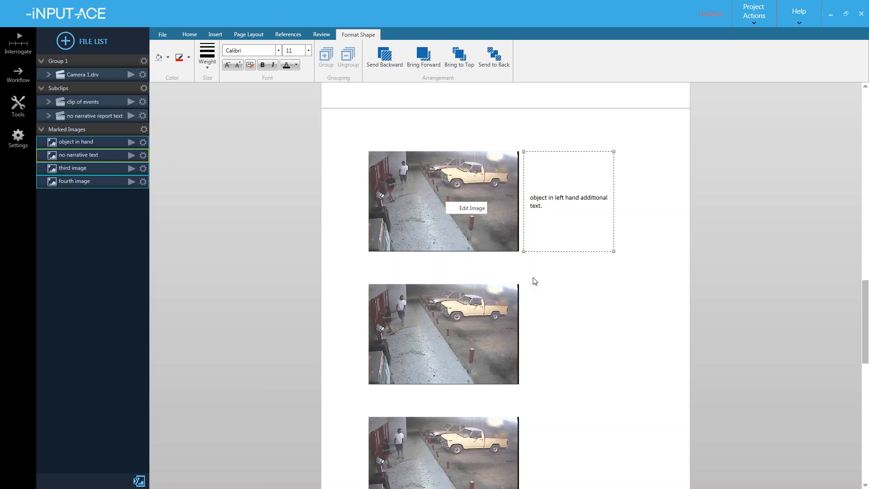
pyautogui.click(491, 259)
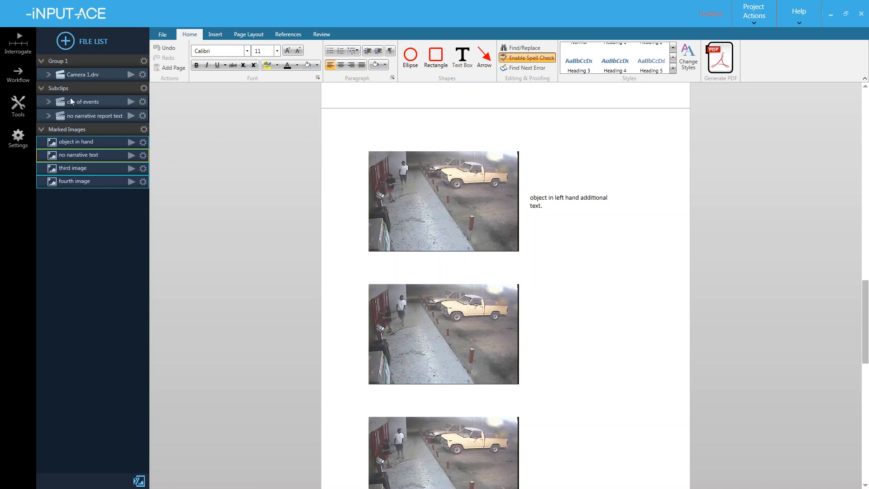
# - In Workflow, delete CONCATENATE and add a Levels Adjustment fed by 'object in hand'
pyautogui.click(7, 72)
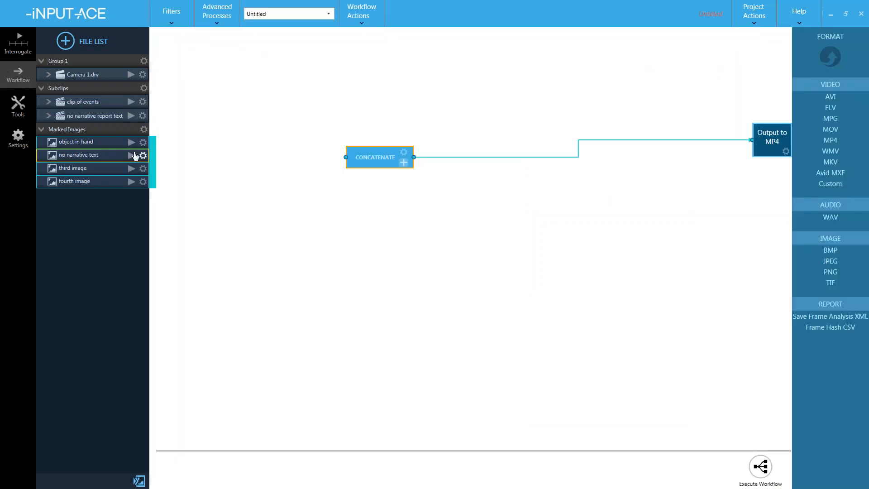
pyautogui.press('Delete')
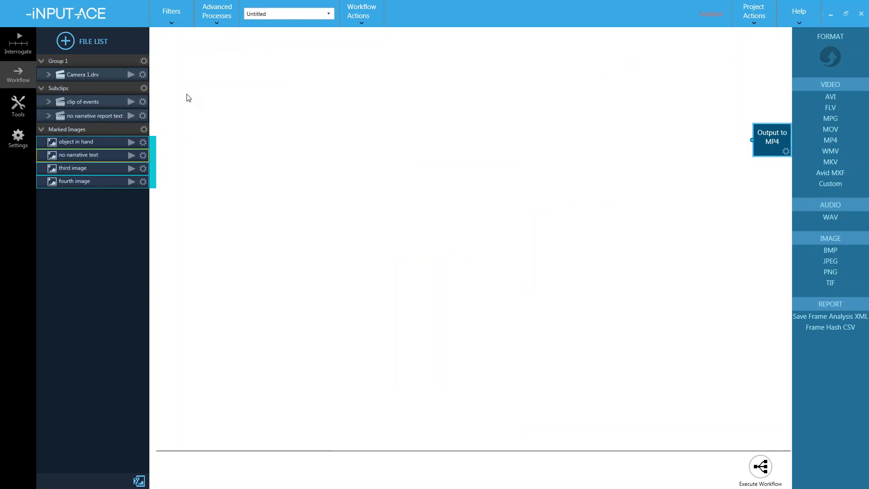
pyautogui.click(172, 25)
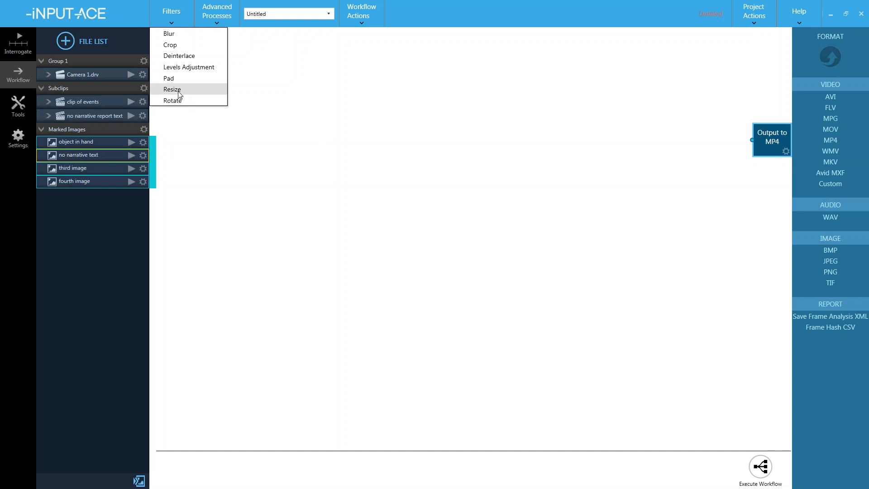
pyautogui.moveTo(189, 67); pyautogui.dragTo(268, 125)
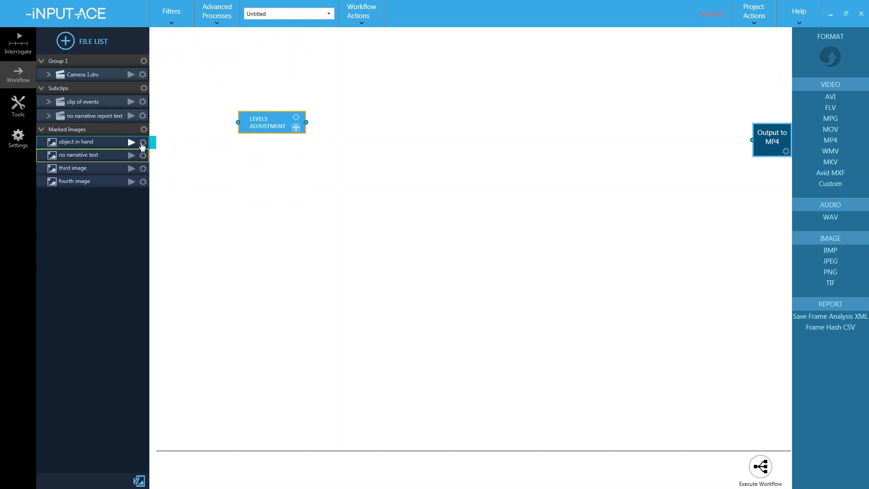
pyautogui.moveTo(153, 142); pyautogui.dragTo(238, 122)
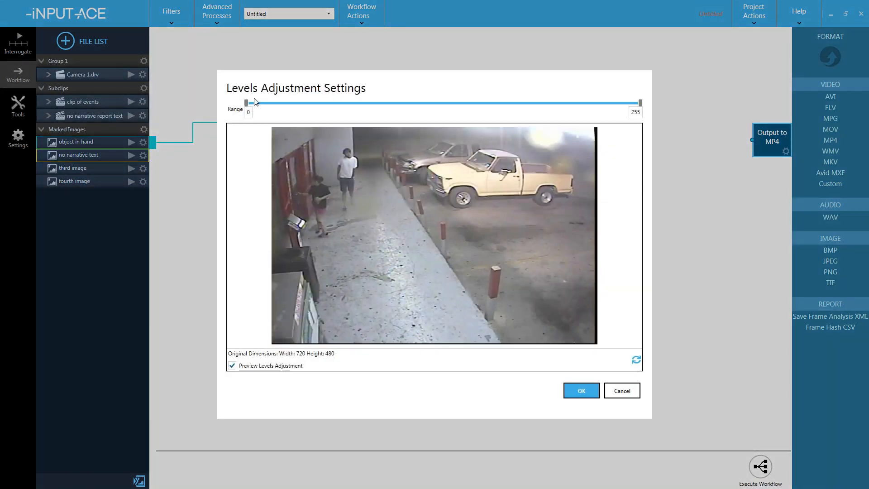
# - Set the Levels Adjustment range to about 61–151 and confirm
pyautogui.moveTo(245, 103); pyautogui.dragTo(307, 108)
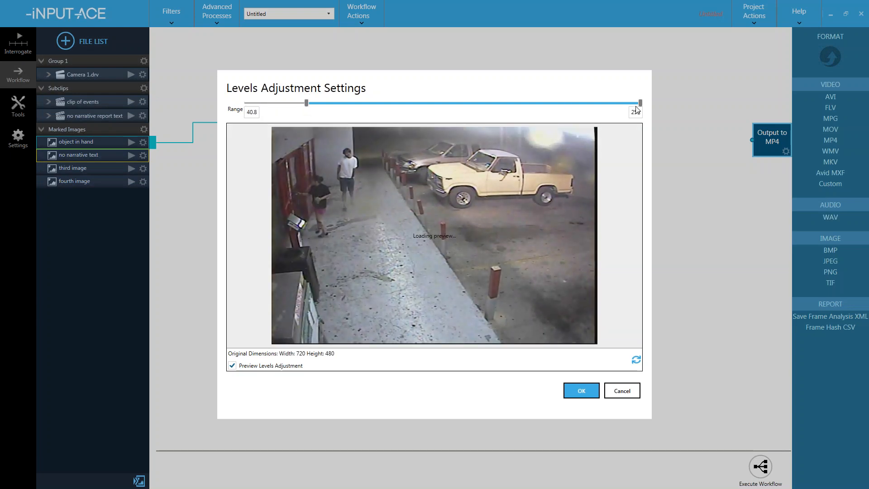
pyautogui.moveTo(640, 103); pyautogui.dragTo(477, 105)
pyautogui.moveTo(306, 104); pyautogui.dragTo(334, 109)
pyautogui.click(580, 390)
pyautogui.click(172, 20)
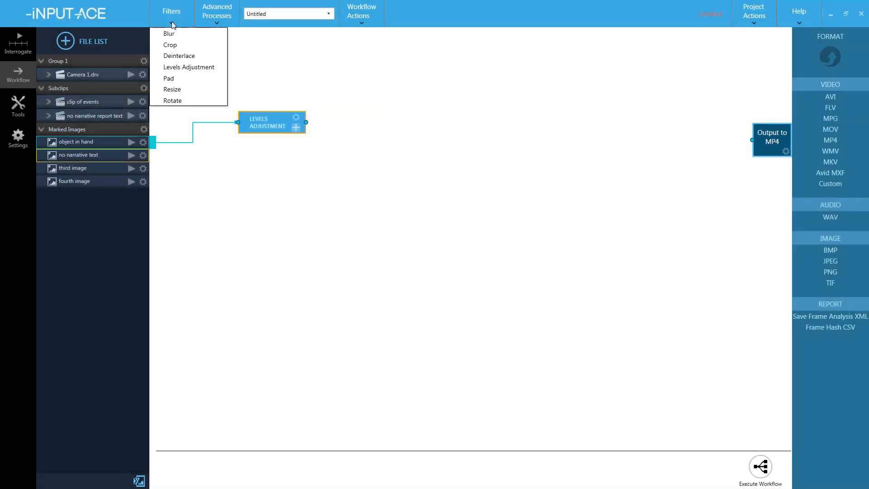
# - Add a Crop step after Levels Adjustment, cropped tightly around the person at the doorway
pyautogui.click(174, 45)
pyautogui.moveTo(235, 72); pyautogui.dragTo(421, 153)
pyautogui.moveTo(311, 123); pyautogui.dragTo(394, 156)
pyautogui.click(451, 151)
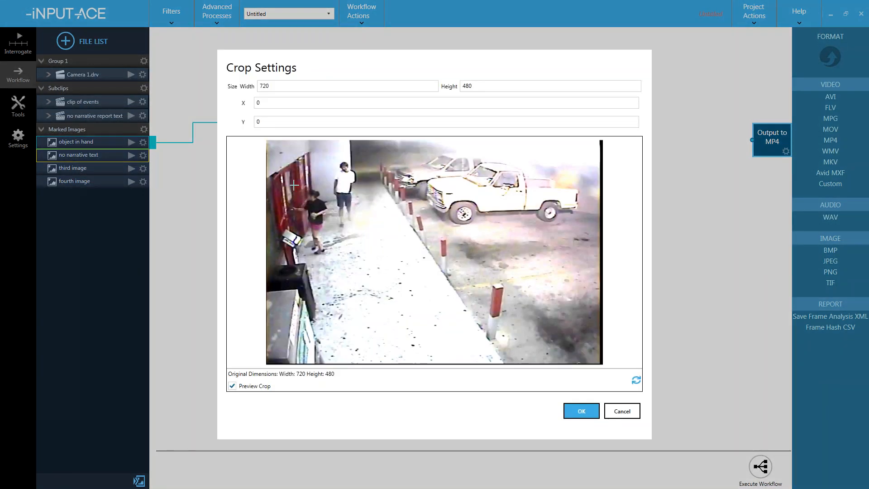
pyautogui.moveTo(280, 176); pyautogui.dragTo(343, 263)
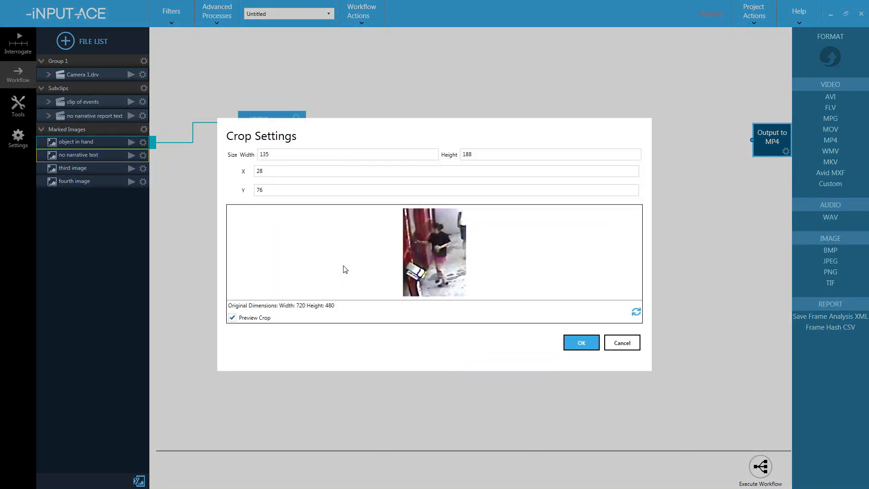
pyautogui.click(568, 343)
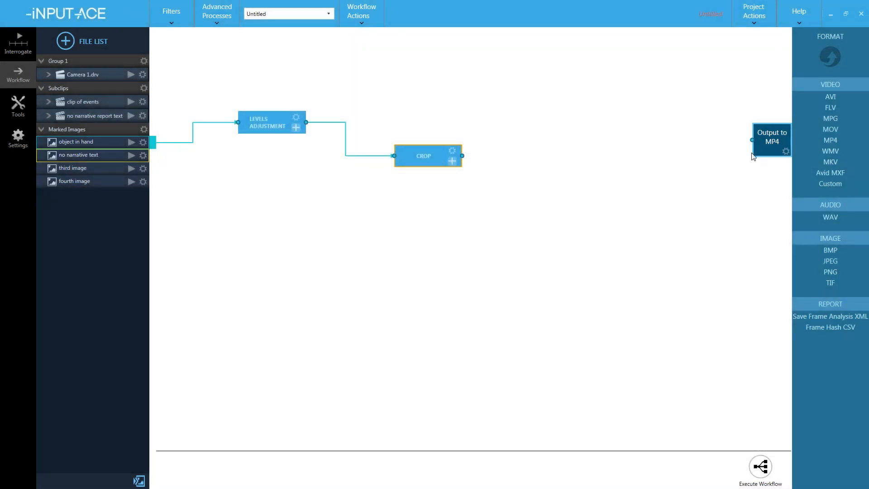
# - Replace the MP4 output with a BMP output named 'levels adjust and crop', sent to File List
pyautogui.click(753, 153)
pyautogui.press('Delete')
pyautogui.click(832, 250)
pyautogui.doubleClick(778, 242)
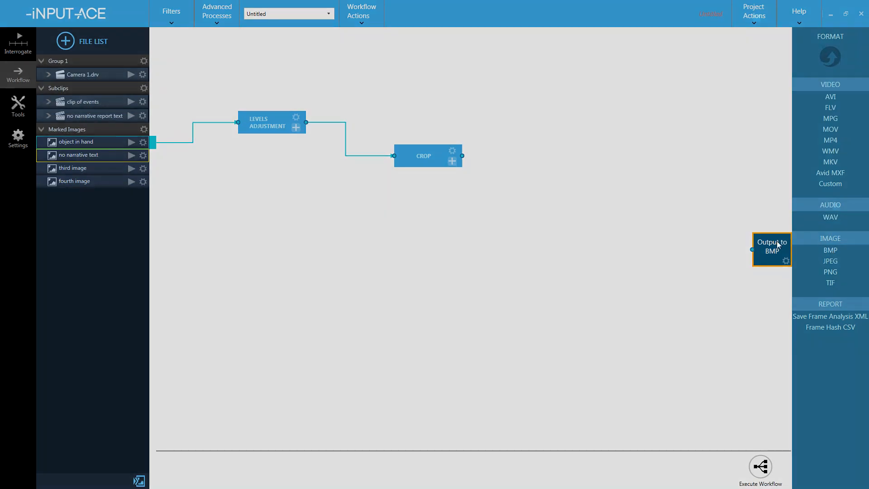
pyautogui.click(583, 208)
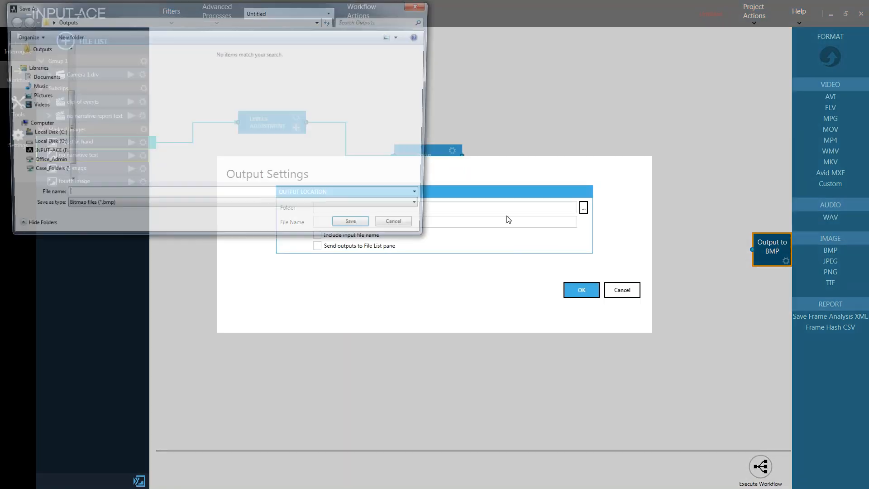
pyautogui.write('levels adjust and crop')
pyautogui.press('Return')
pyautogui.click(382, 247)
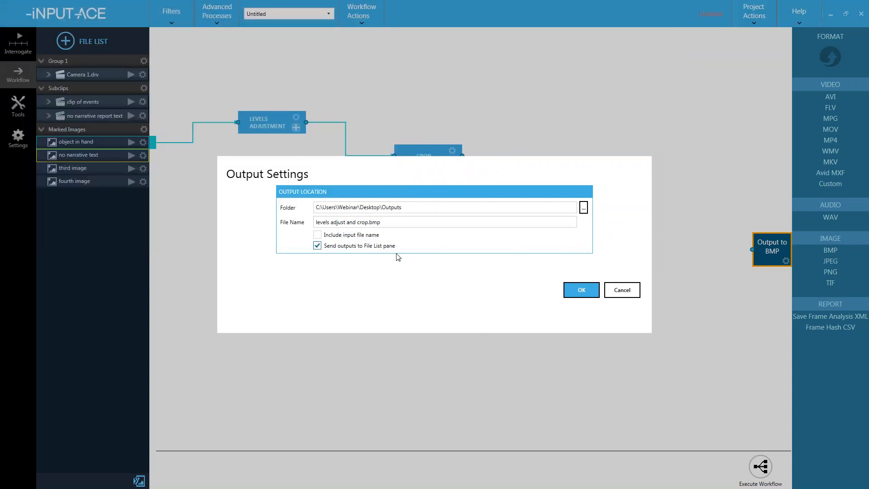
pyautogui.click(582, 289)
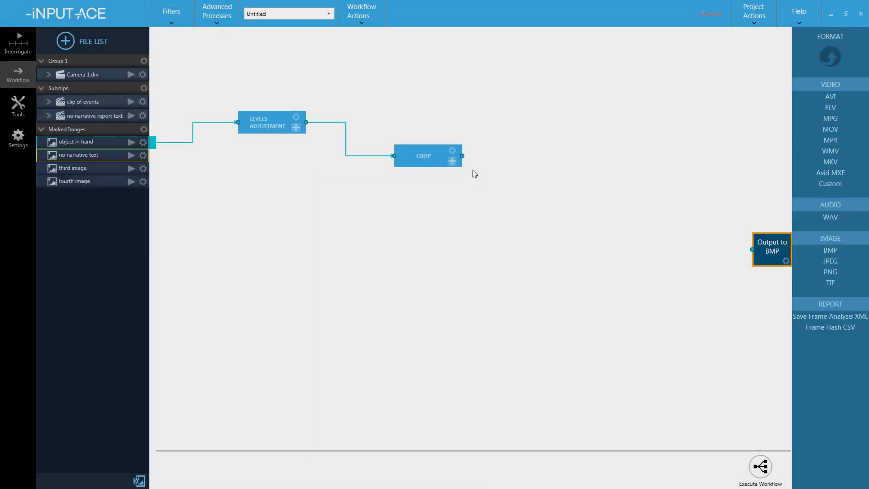
# - Connect Crop to the BMP output and execute the workflow
pyautogui.moveTo(462, 155); pyautogui.dragTo(752, 250)
pyautogui.click(761, 466)
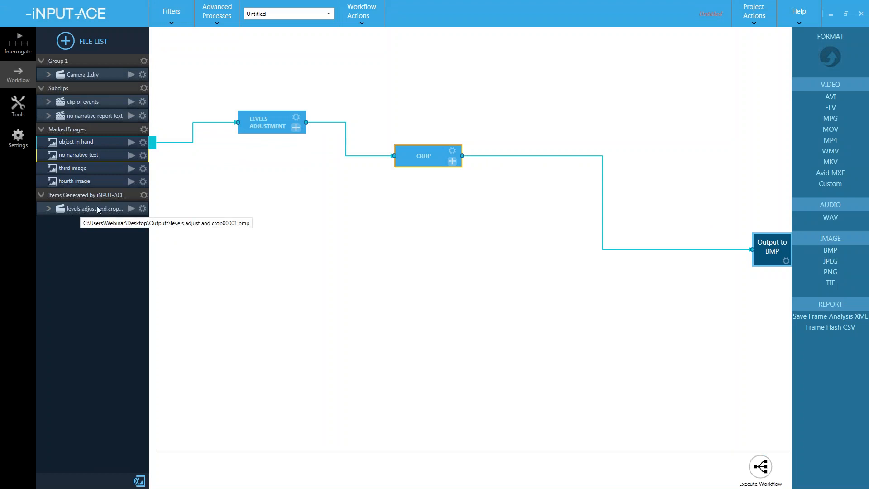
pyautogui.click(20, 110)
# - In the Narrative Report, insert the cropped BMP close-up below the top frame
pyautogui.click(67, 135)
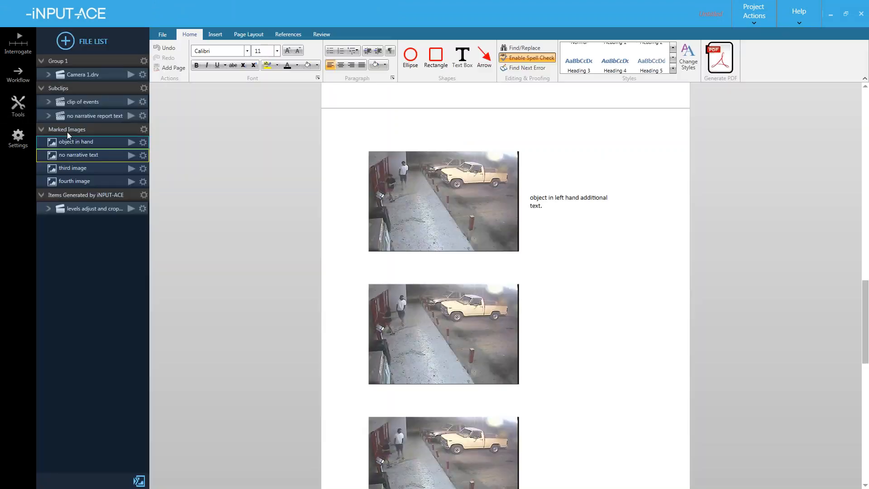
pyautogui.scroll(-10, 387, 240)
pyautogui.click(113, 212)
pyautogui.moveTo(111, 218); pyautogui.dragTo(438, 354)
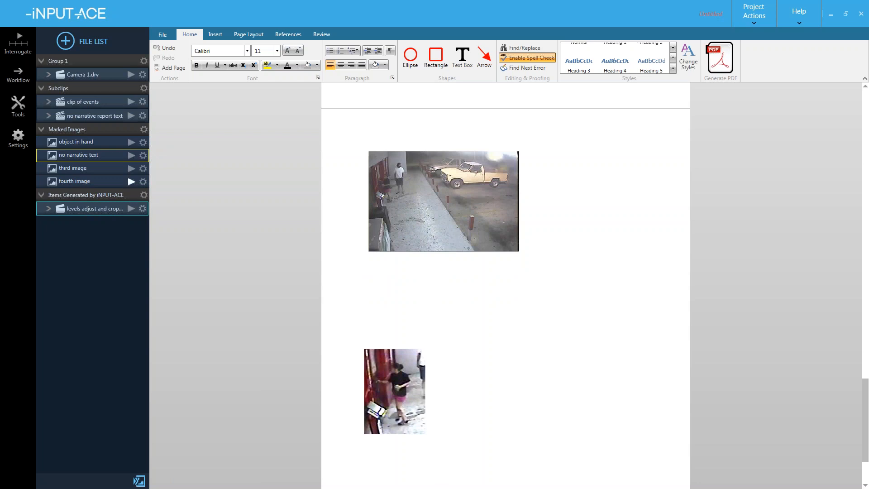
# - Open and close the top frame's image editor, then delete the inserted close-up
pyautogui.click(415, 200)
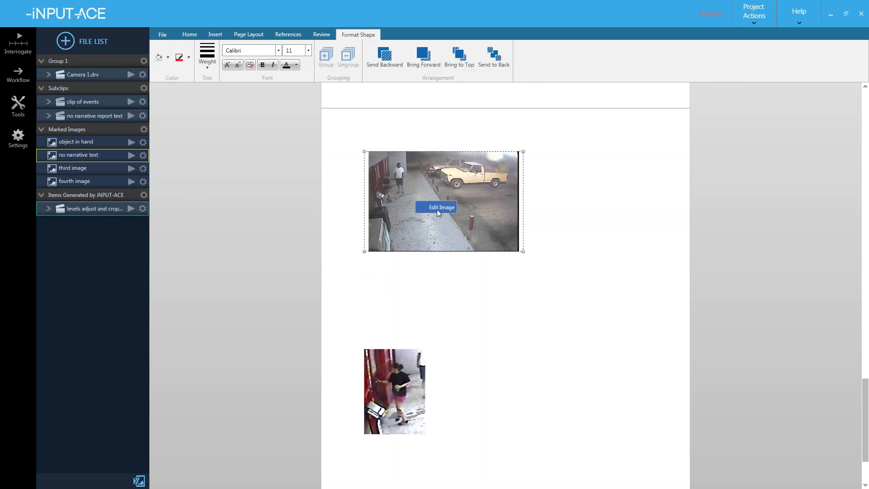
pyautogui.click(436, 208)
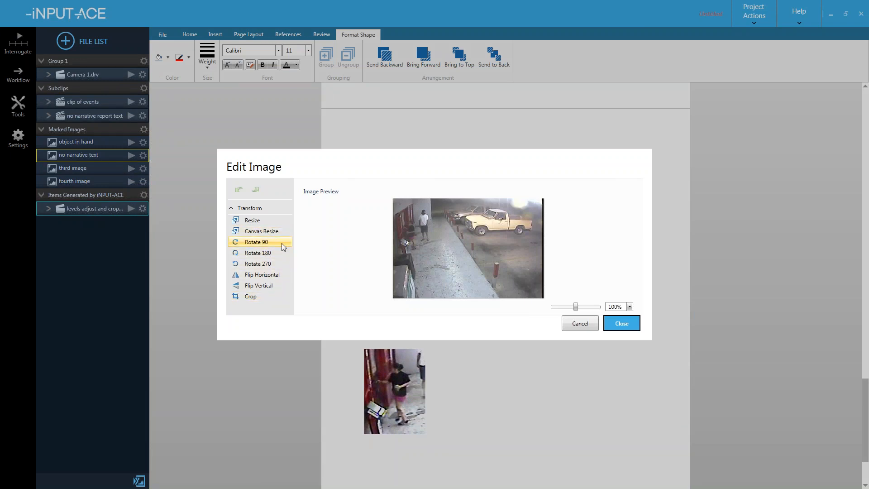
pyautogui.click(620, 324)
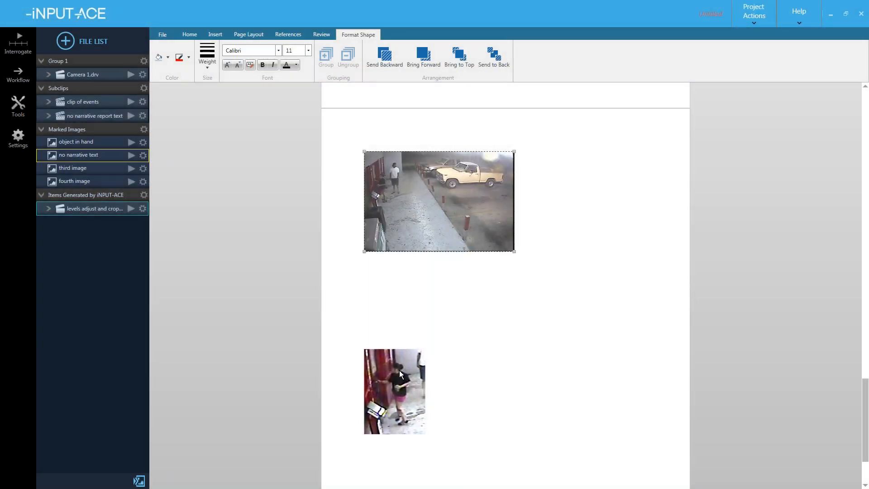
pyautogui.click(401, 373)
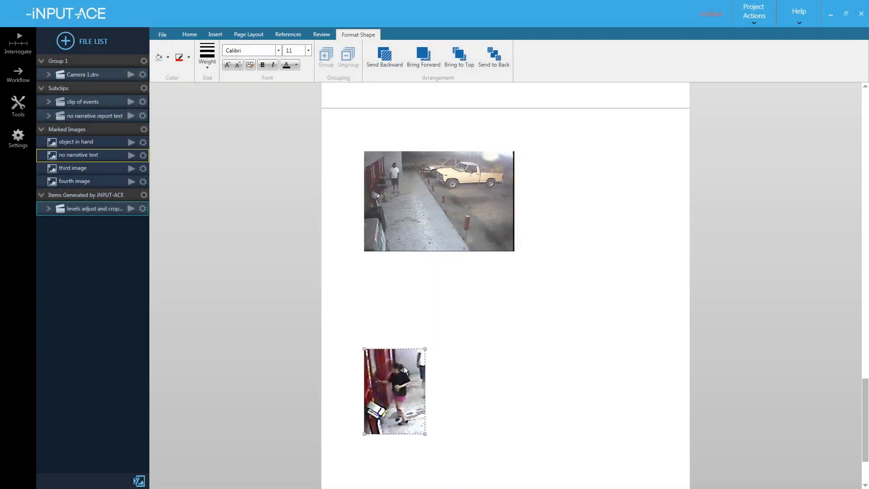
pyautogui.press('Delete')
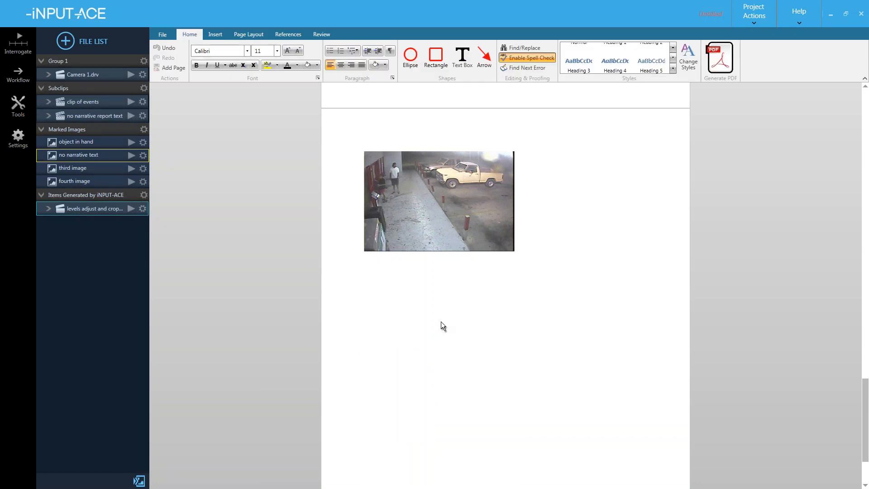
# - Add two new blank pages to the end of the report
pyautogui.doubleClick(391, 138)
pyautogui.doubleClick(402, 272)
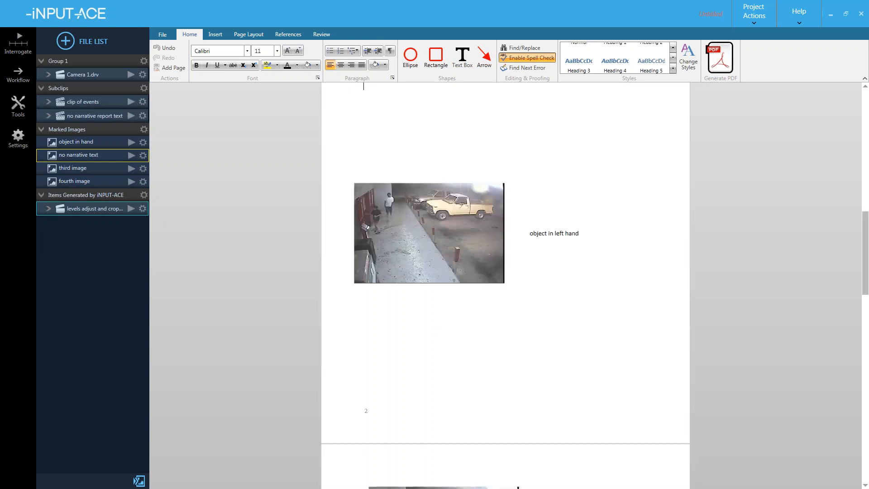
pyautogui.click(173, 68)
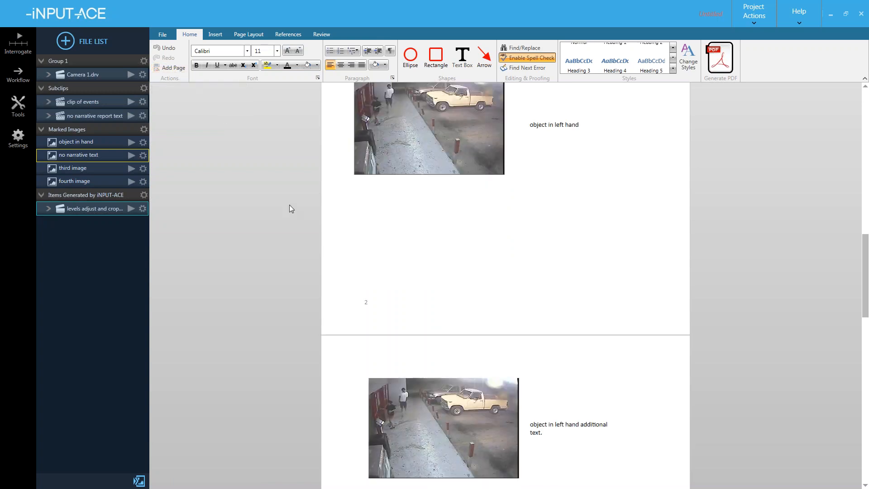
pyautogui.click(174, 68)
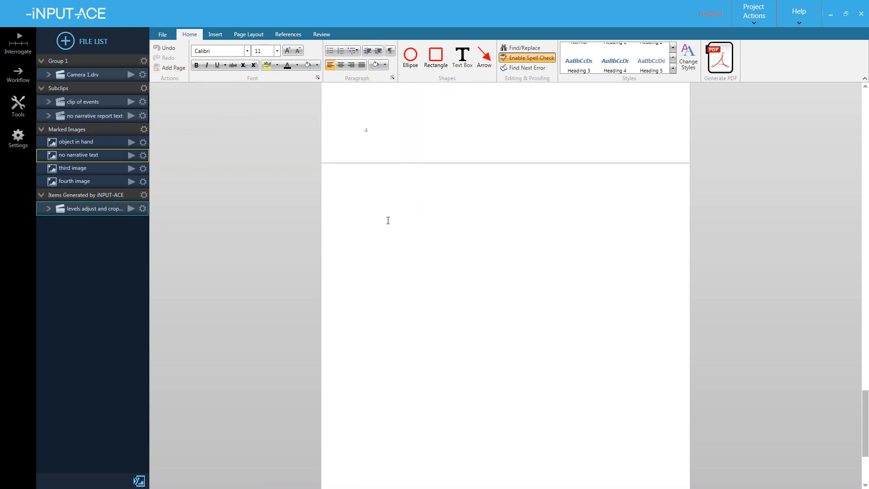